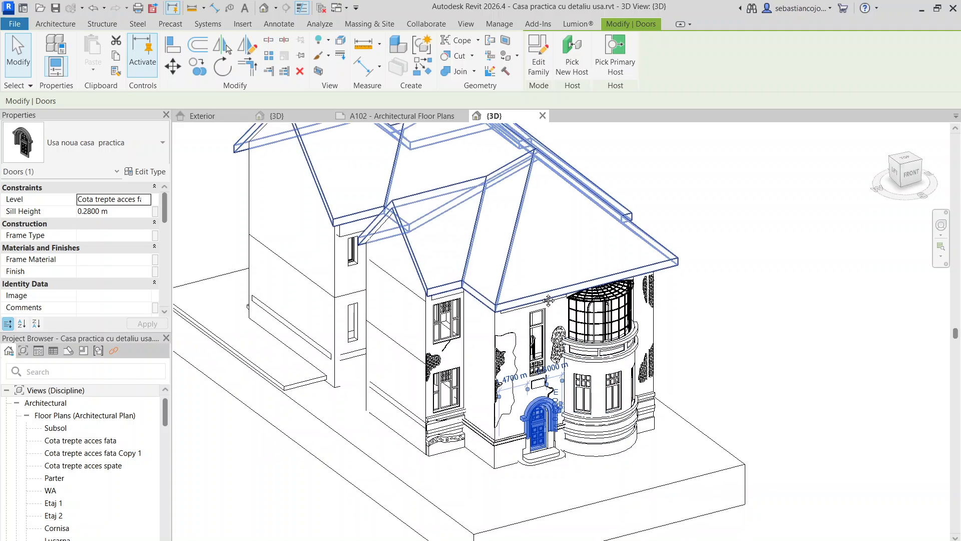
Open the arched entrance door's family for editing from the house's 3D view
scroll(519, 364, "down", 2)
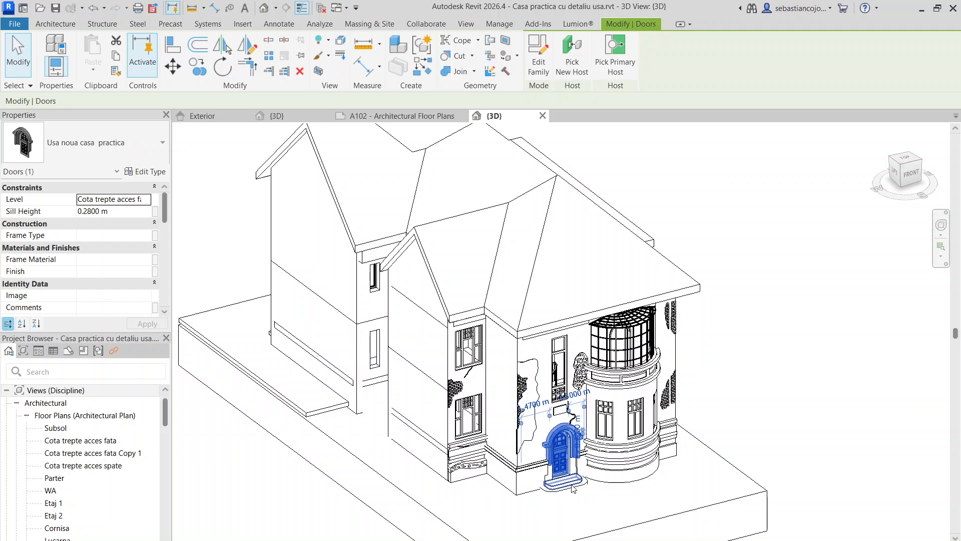
scroll(574, 488, "up", 5)
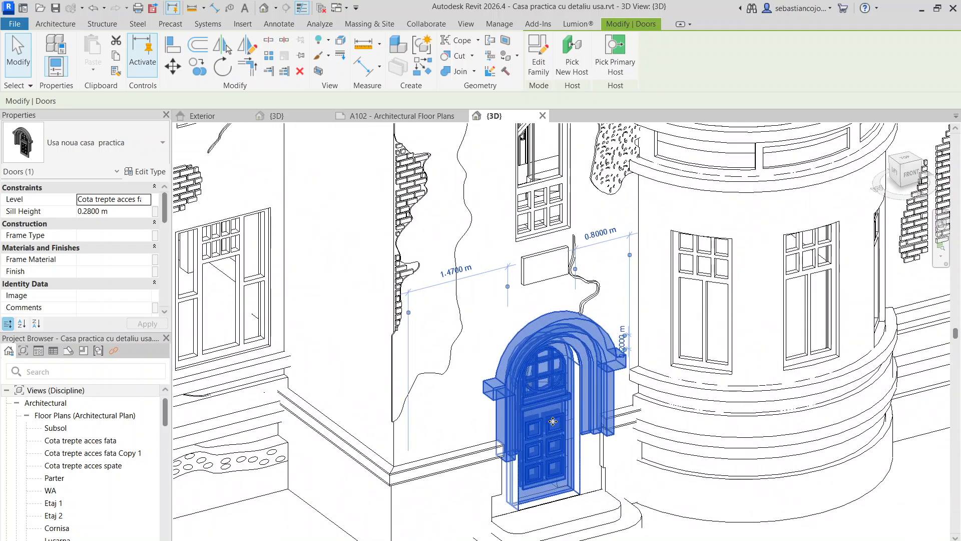
left_click(477, 319)
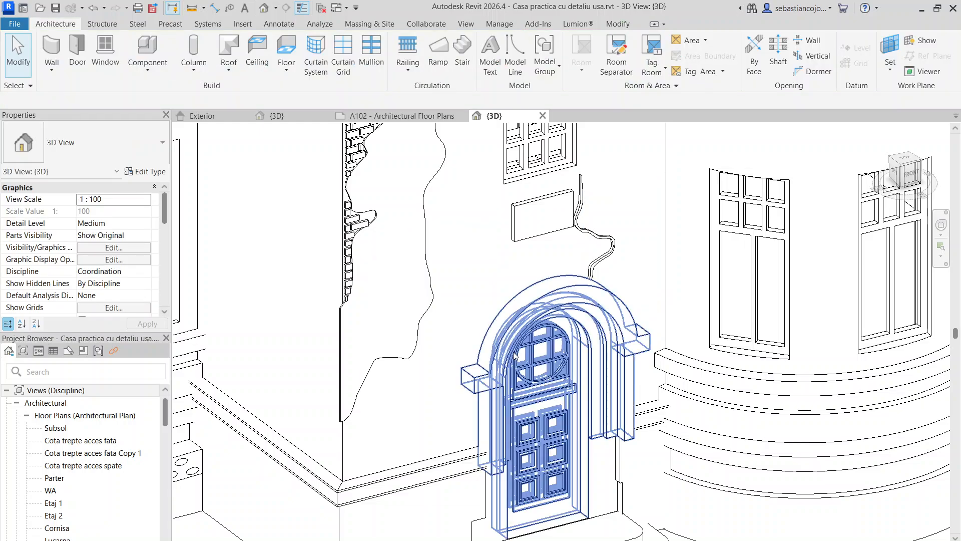
left_click(514, 353)
scroll(542, 392, "up", 4)
double_click(542, 363)
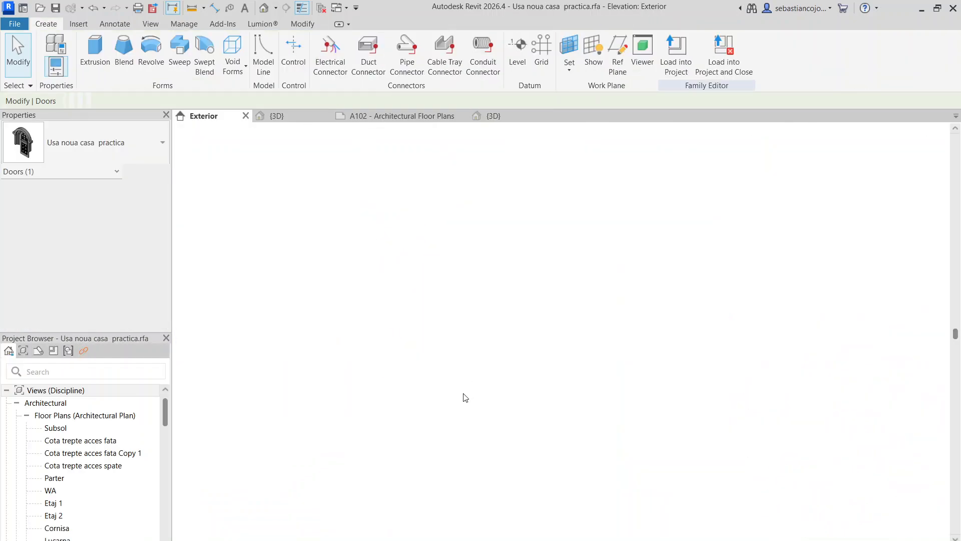
Examine the extrusions of the door's square panels, door leaf and arched surrounds in the family's exterior elevation
scroll(551, 364, "up", 4)
scroll(552, 365, "down", 3)
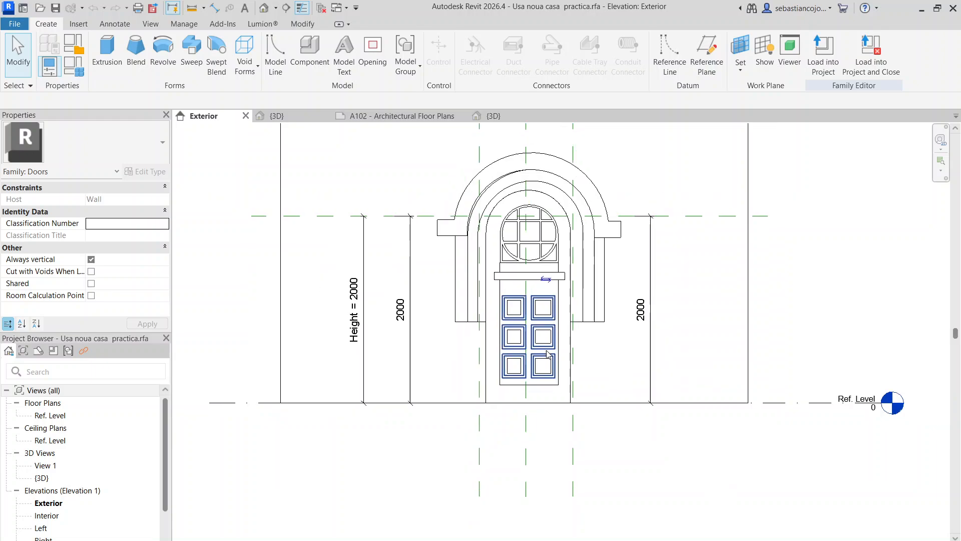
scroll(552, 346, "up", 1)
scroll(552, 336, "down", 2)
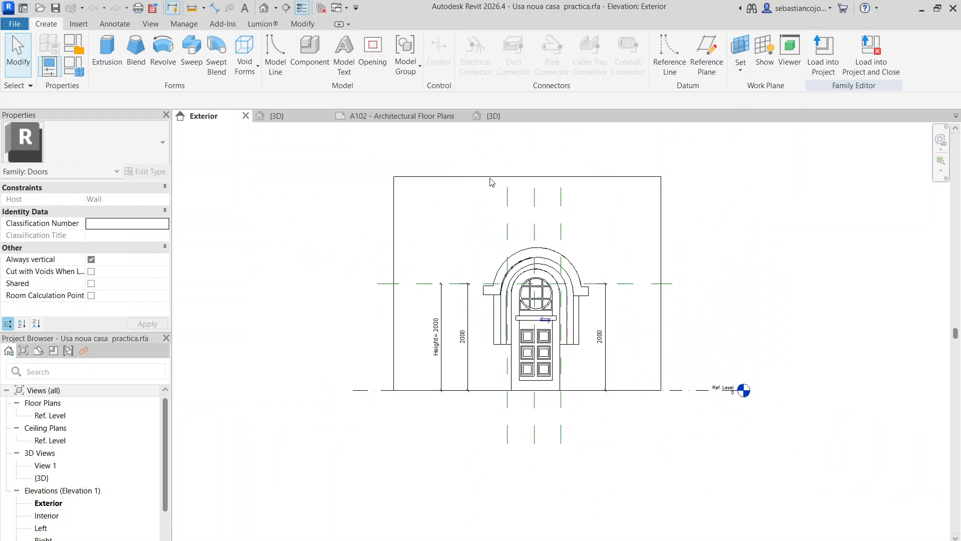
scroll(548, 309, "up", 3)
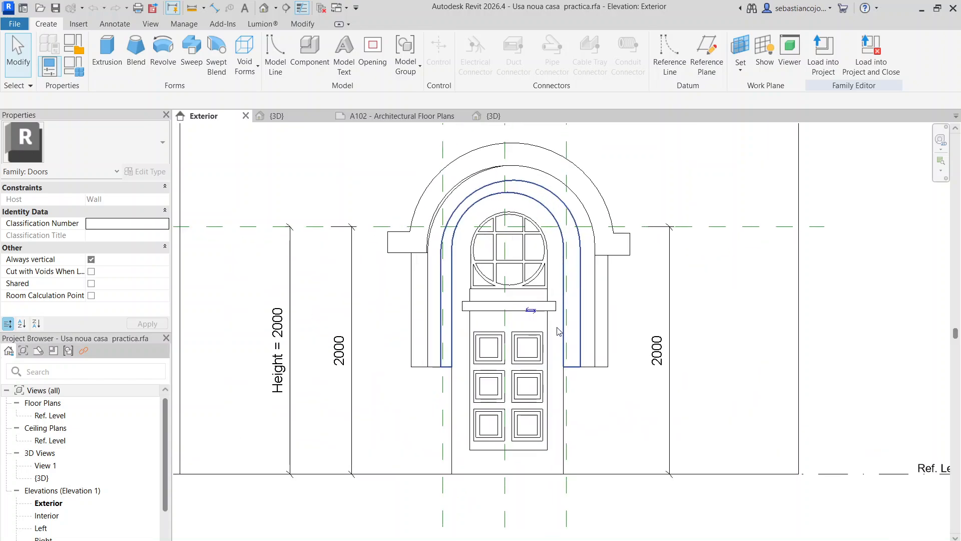
left_click(545, 329)
scroll(531, 333, "down", 2)
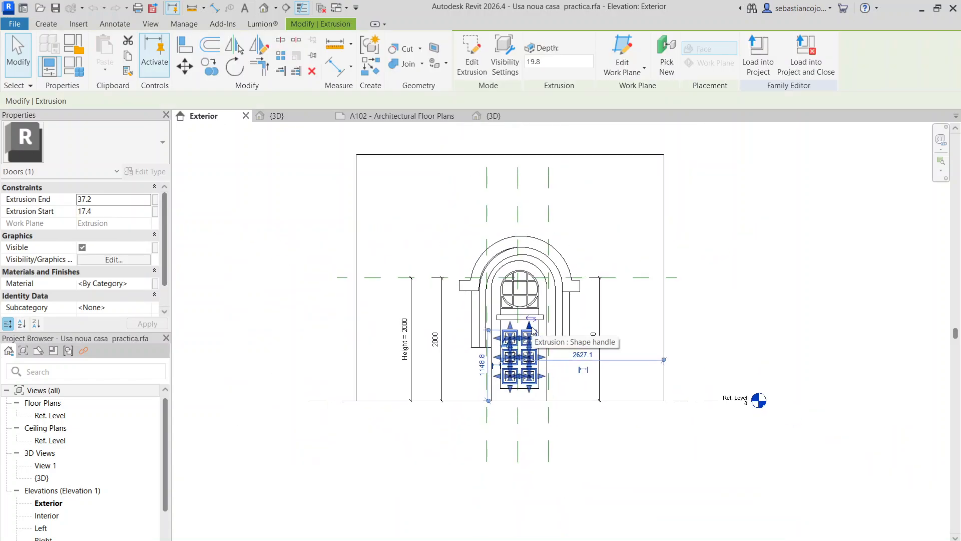
scroll(541, 338, "up", 3)
left_click(545, 339)
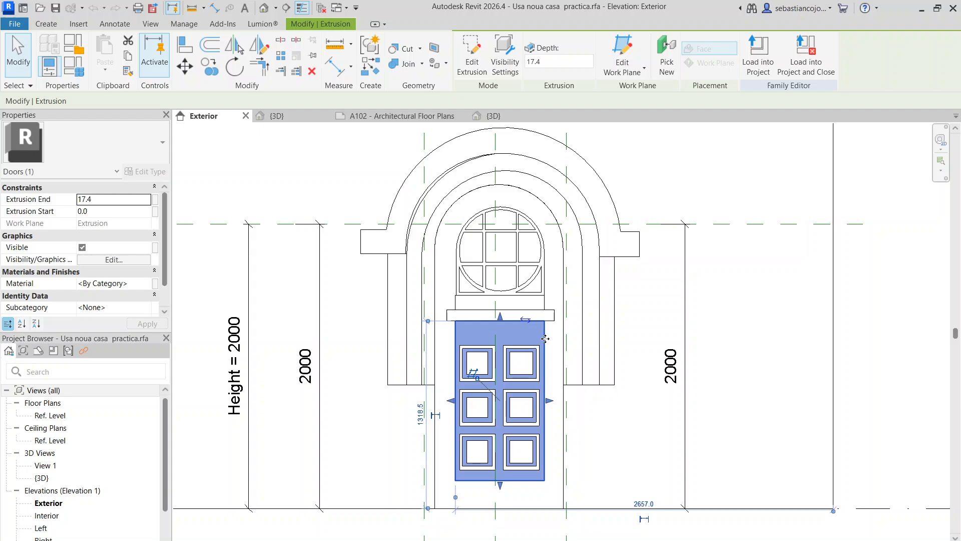
left_click(584, 291)
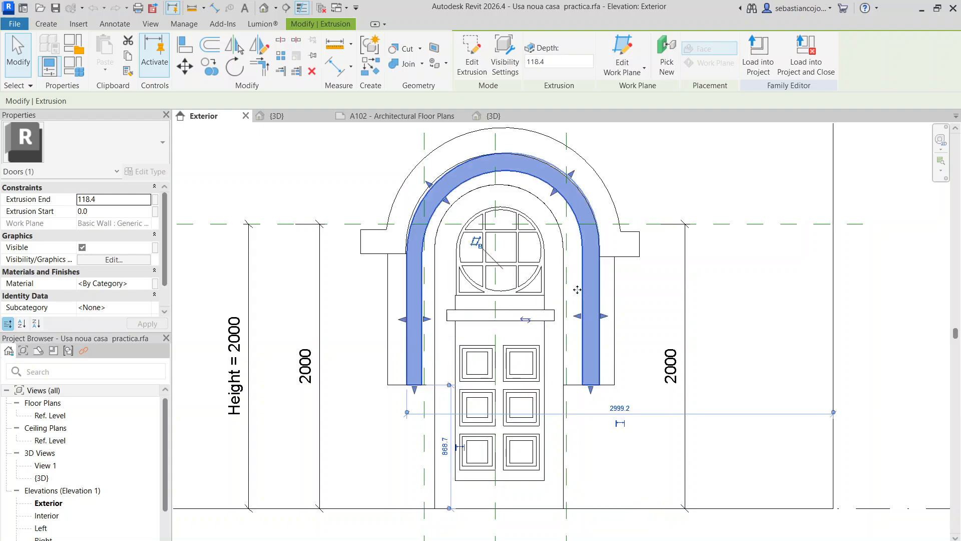
left_click(557, 259)
left_click(563, 254)
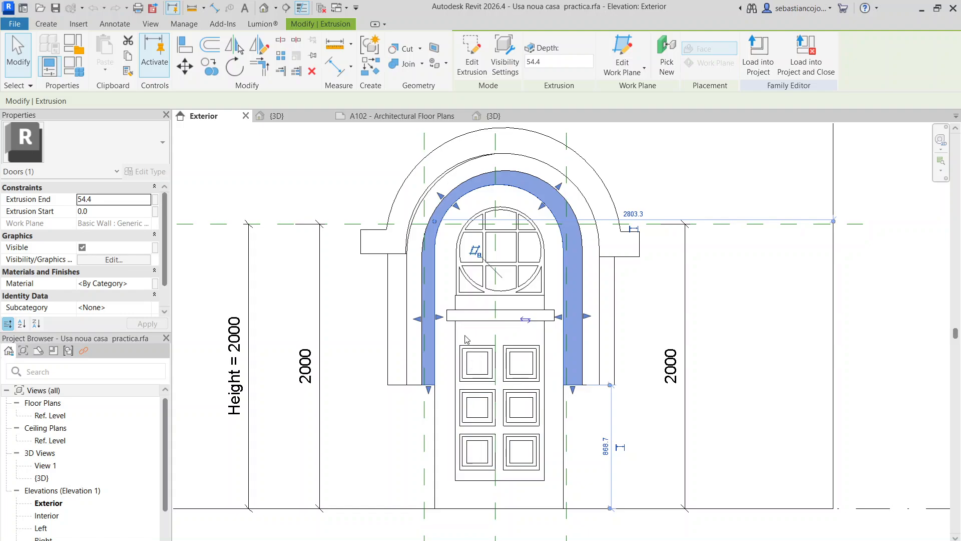
scroll(507, 253, "down", 3)
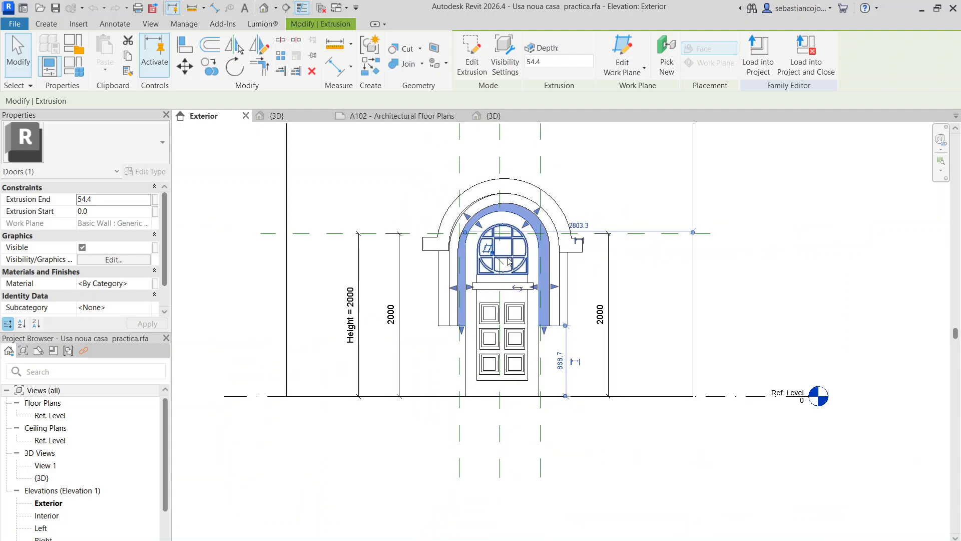
Return to the house project's 3D view and inspect the arched entrance door on the facade
left_click(493, 116)
scroll(558, 346, "down", 4)
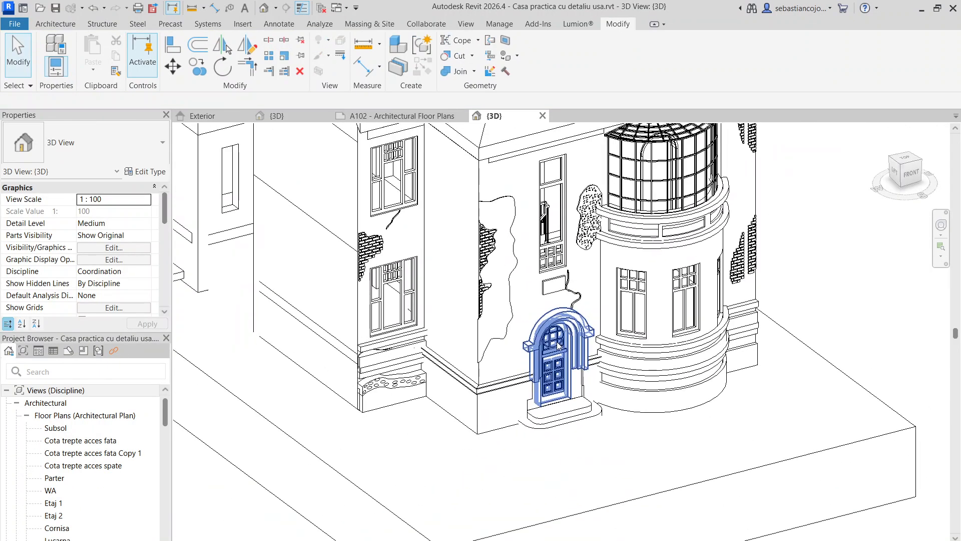
scroll(558, 345, "up", 3)
left_click(564, 289)
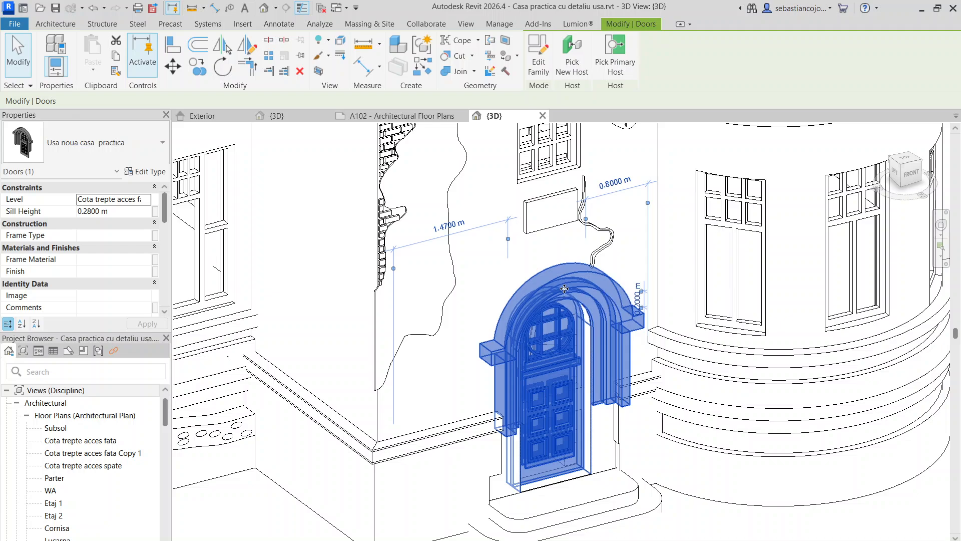
scroll(546, 308, "down", 2)
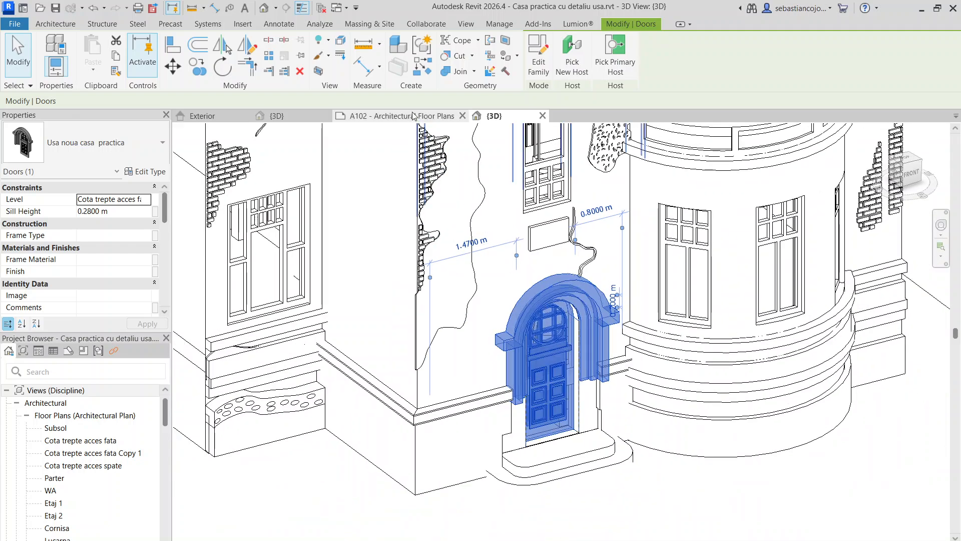
Open sheet A102 - Architectural Floor Plans and examine the dimensioned front elevation of the entrance door
left_click(413, 115)
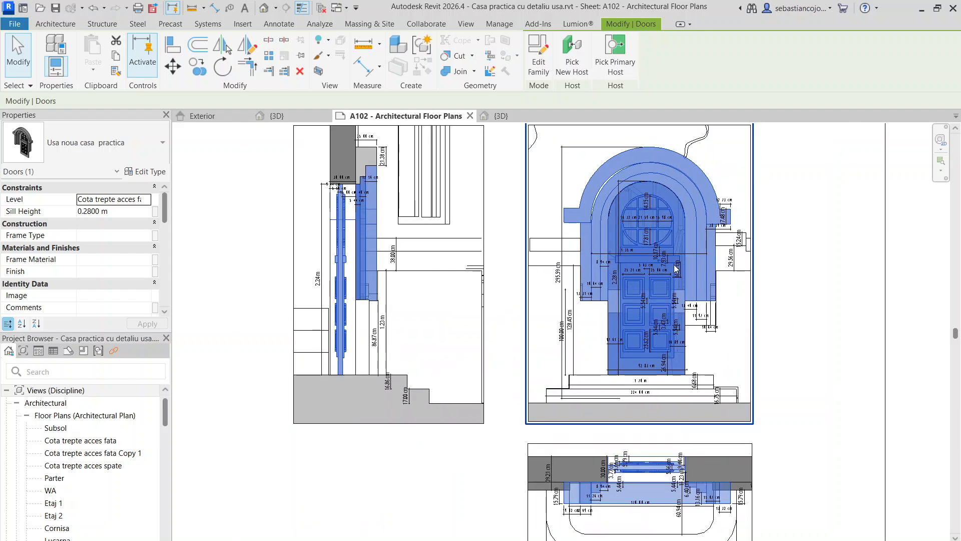
left_click(793, 276)
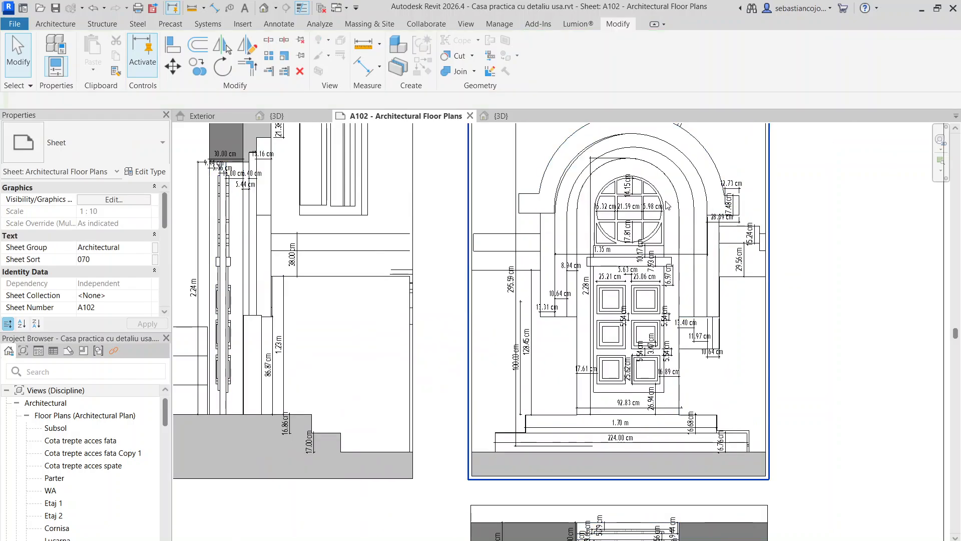
scroll(635, 225, "down", 3)
scroll(506, 216, "up", 3)
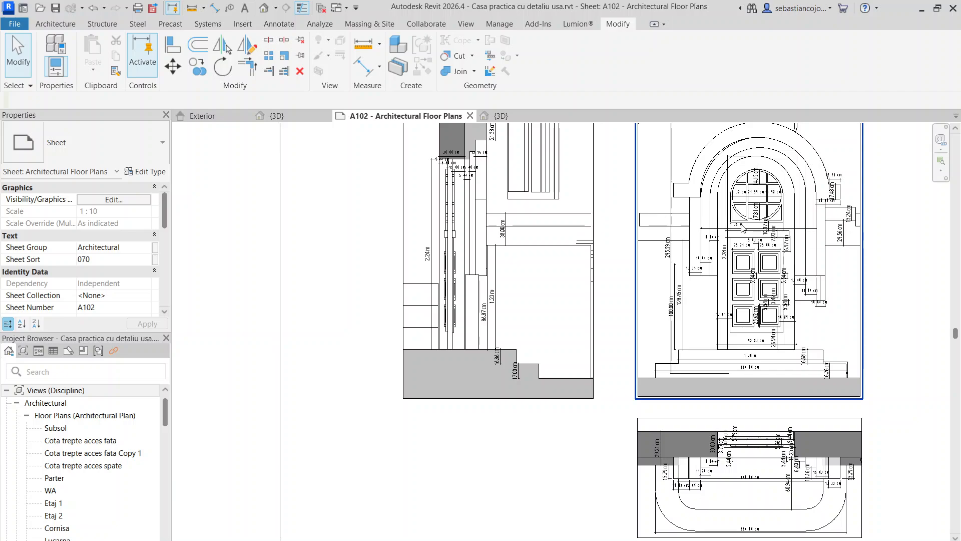
middle_click_drag(742, 229, 681, 271)
scroll(689, 240, "up", 2)
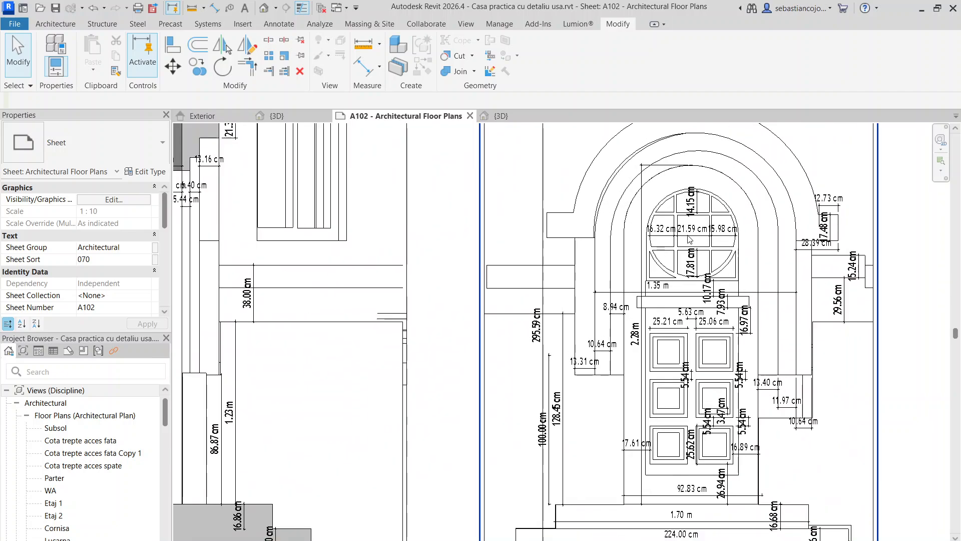
scroll(645, 252, "up", 2)
left_click(671, 236)
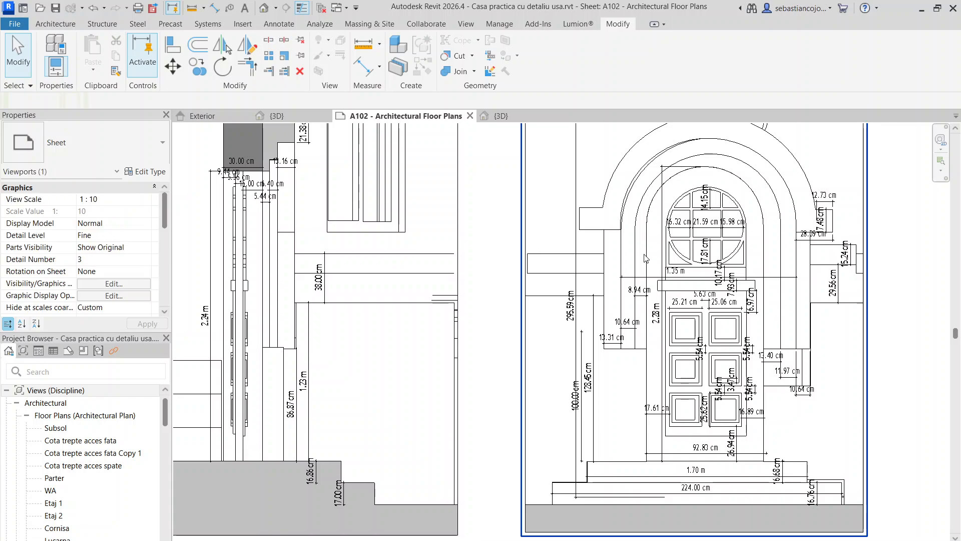
scroll(671, 237, "down", 2)
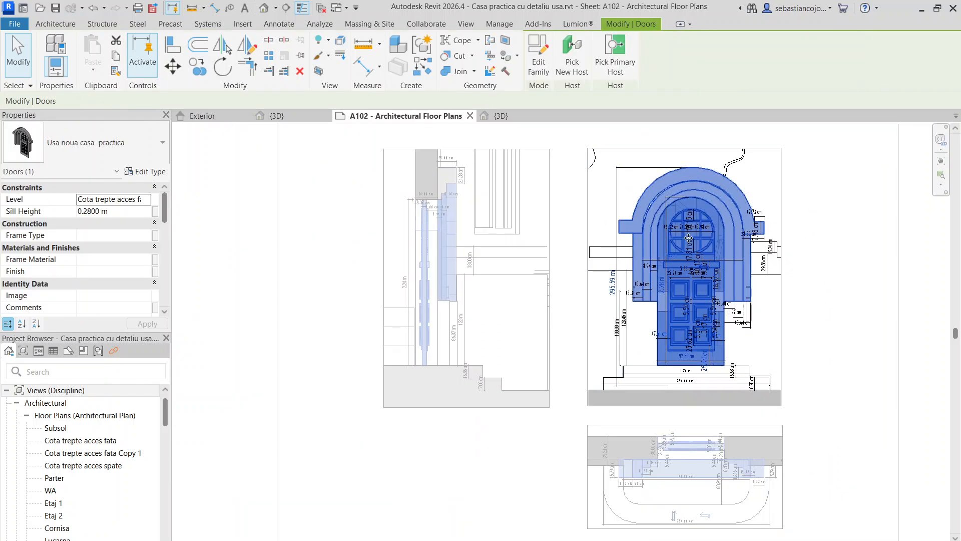
scroll(714, 244, "up", 1)
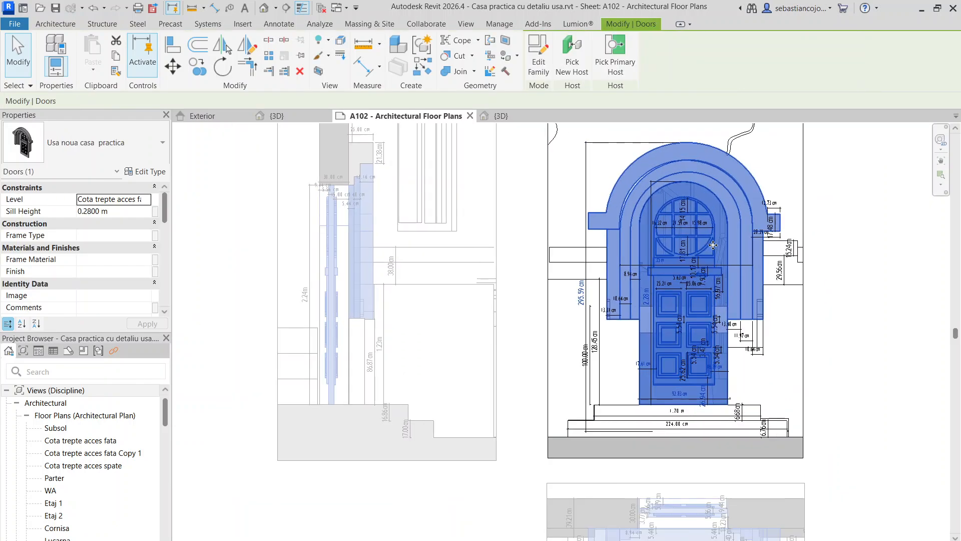
double_click(533, 276)
Examine the dimensioned section and plan of the entrance door on the sheet
scroll(353, 273, "down", 2)
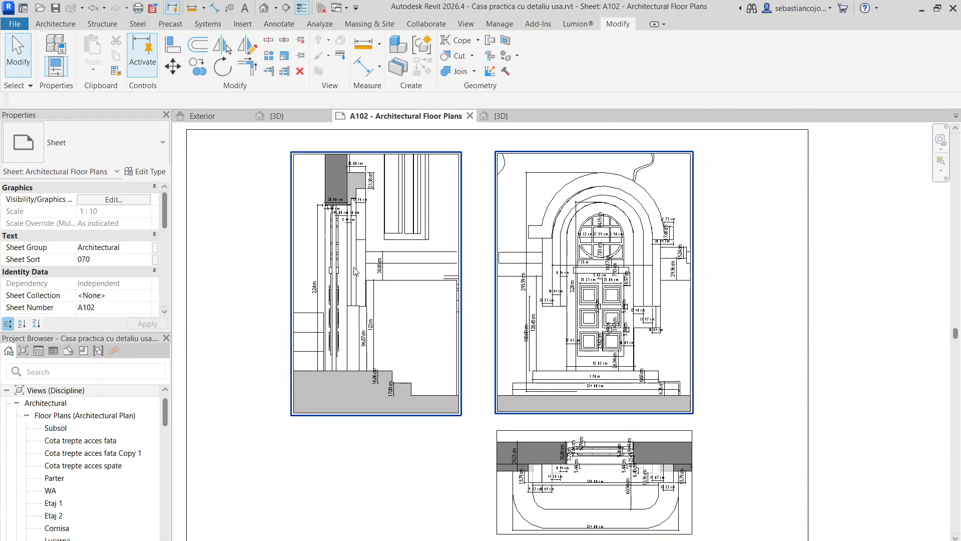
scroll(546, 453, "up", 4)
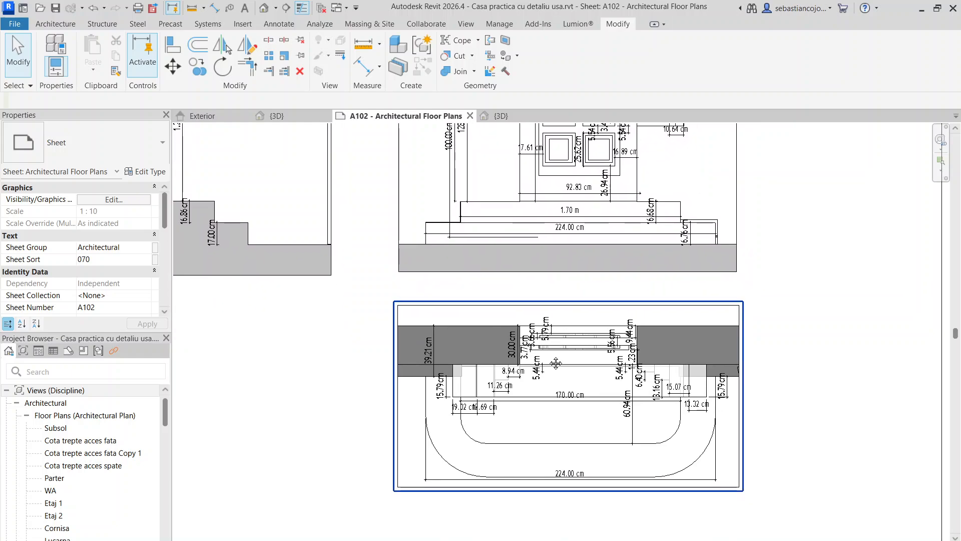
middle_click_drag(556, 363, 555, 362)
scroll(593, 402, "down", 5)
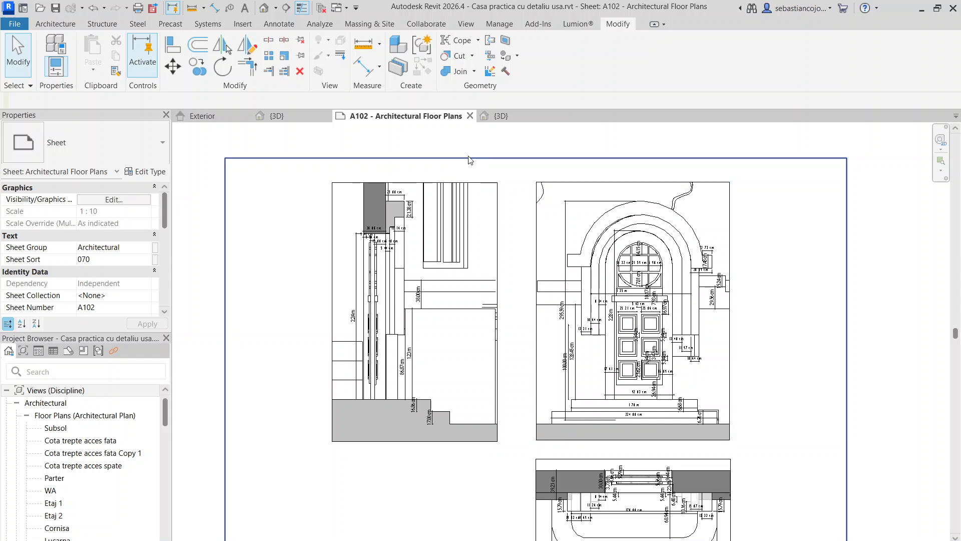
Revisit the entrance door in the project's 3D view, and inspect the arched surround and door frame extrusions in the door family's 3D view
left_click(516, 117)
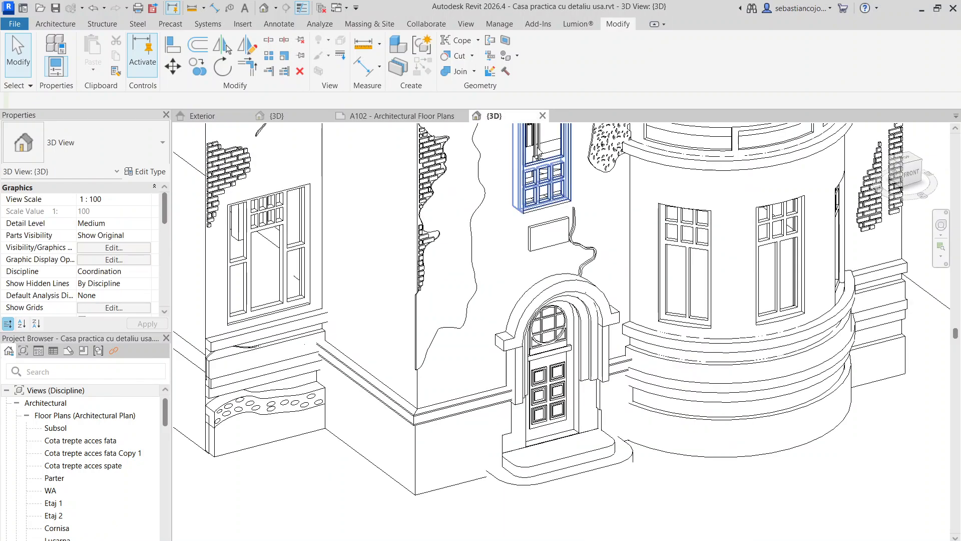
left_click(576, 335)
left_click(294, 118)
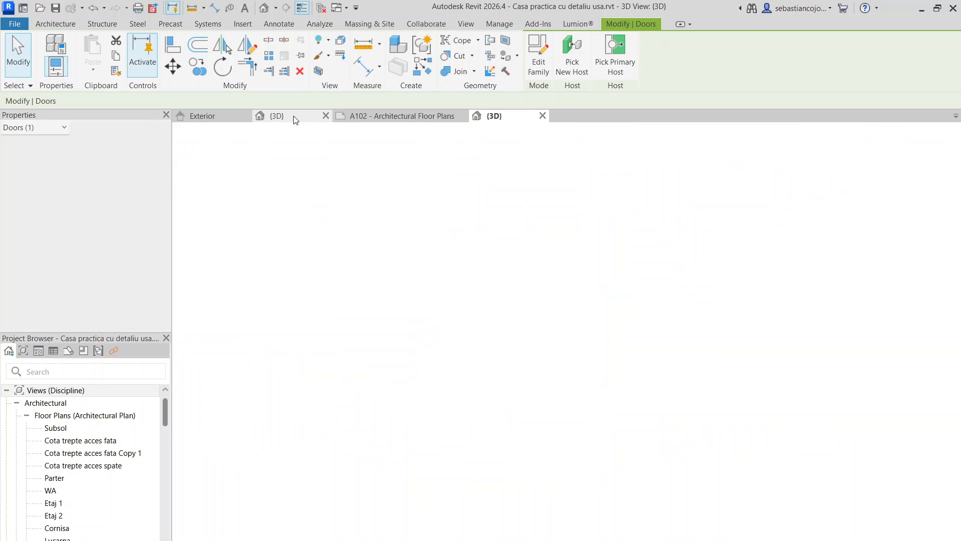
scroll(454, 406, "up", 5)
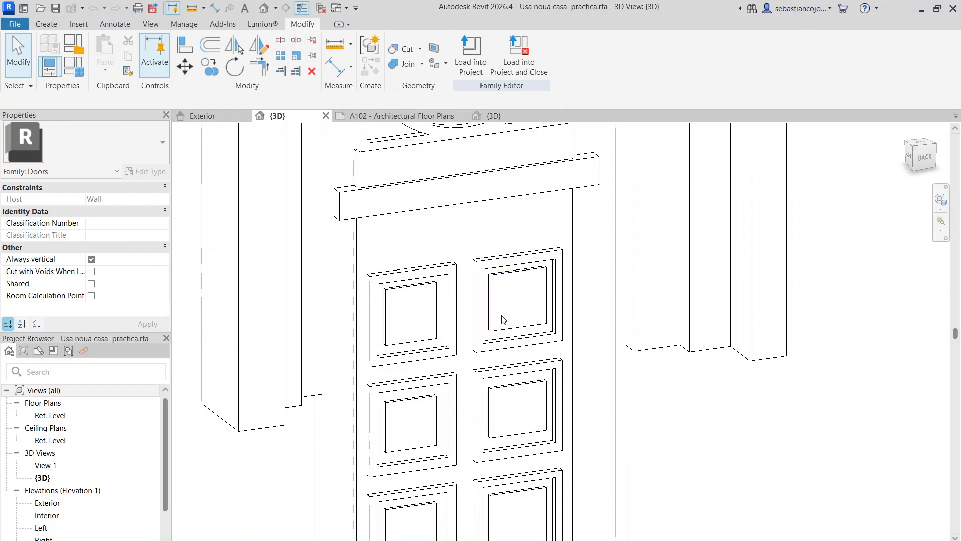
left_click(503, 321)
scroll(517, 279, "down", 4)
left_click(542, 273)
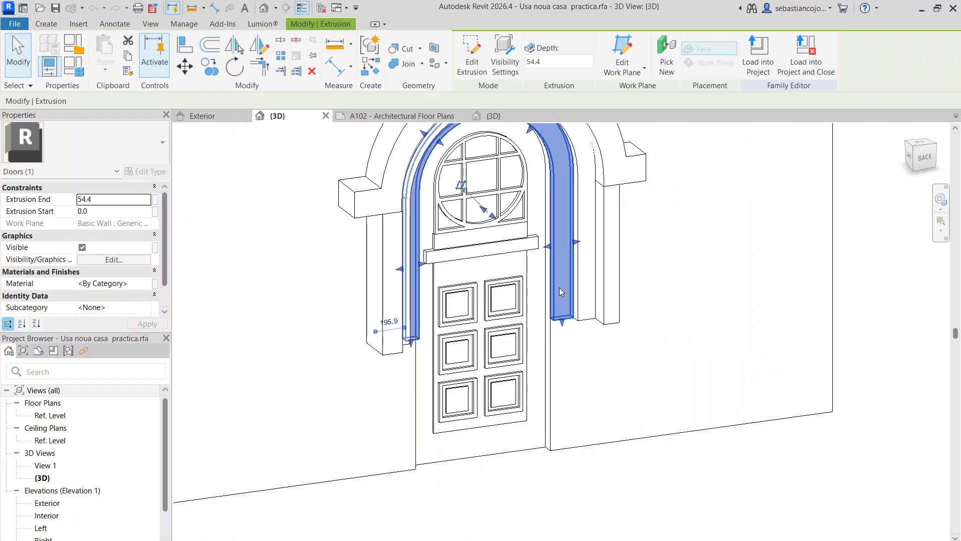
left_click(543, 347)
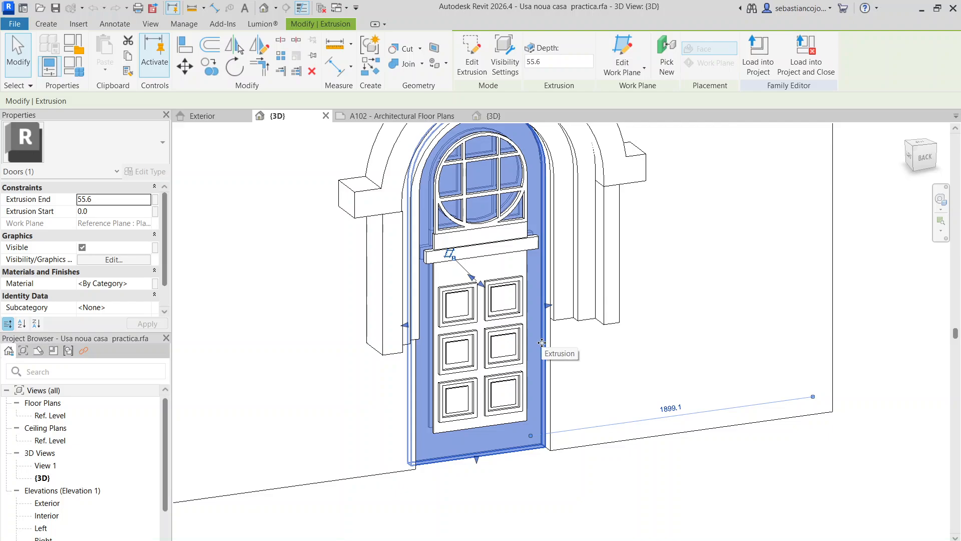
Inspect the round window grille extrusion above the door panels and the overall arched surround, leaving nothing selected
scroll(542, 343, "down", 2)
scroll(519, 262, "up", 5)
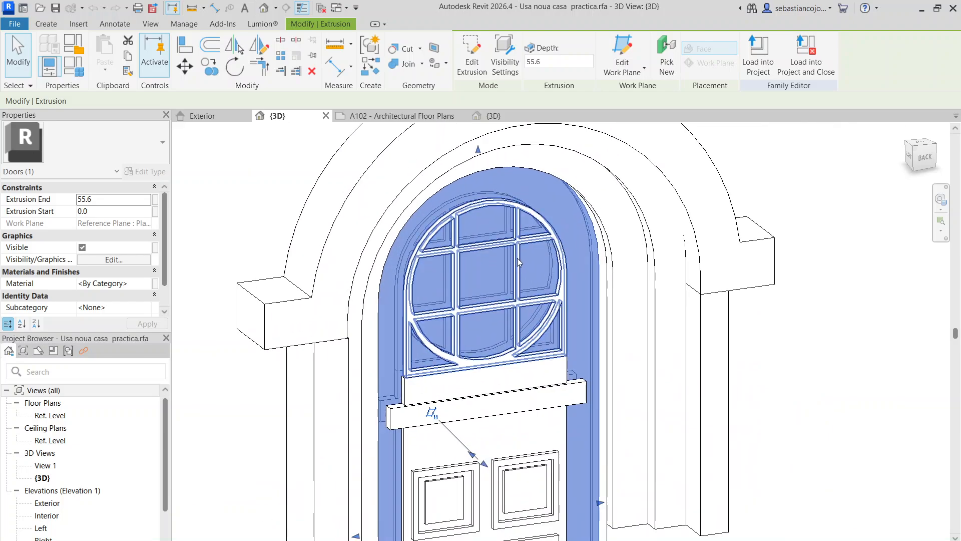
scroll(519, 262, "down", 2)
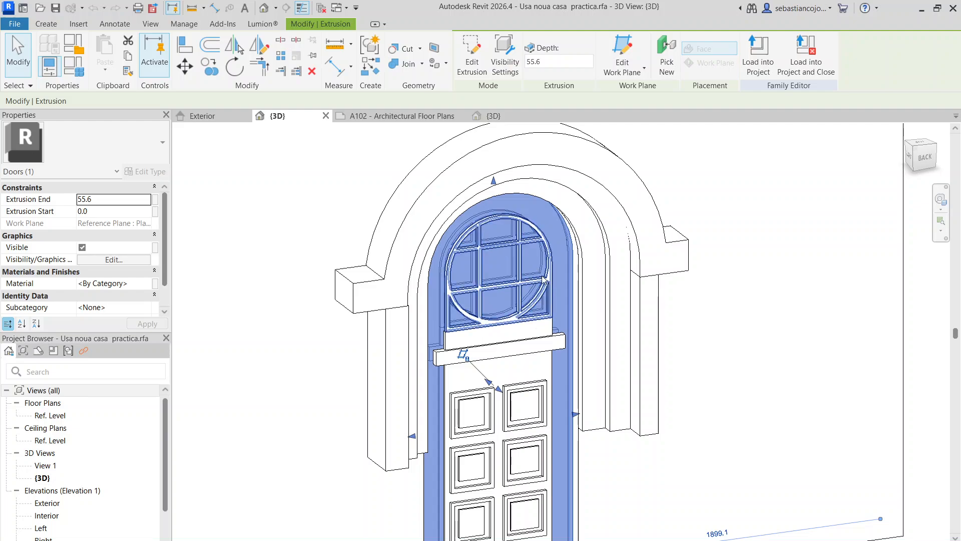
scroll(545, 283, "up", 2)
left_click(541, 262)
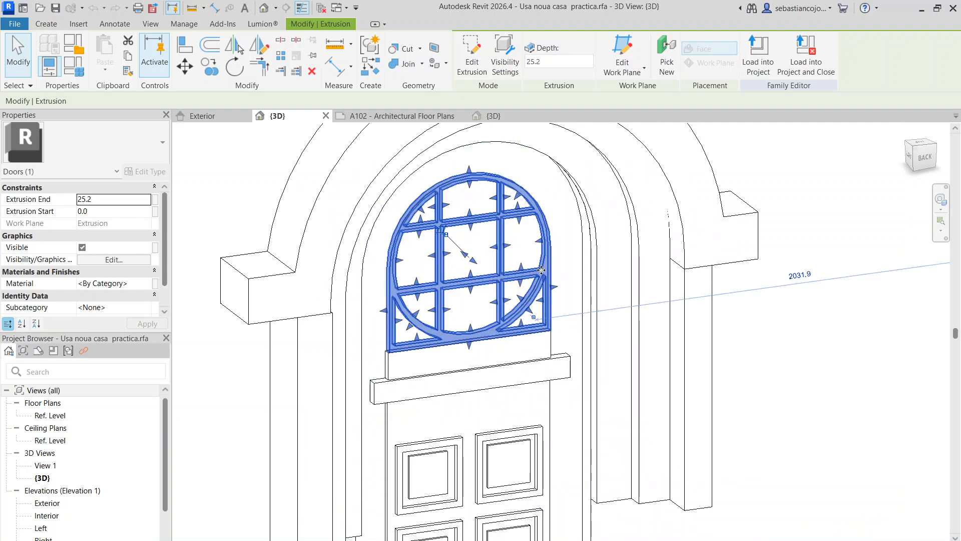
scroll(541, 270, "down", 2)
key("Escape")
scroll(471, 300, "up", 2)
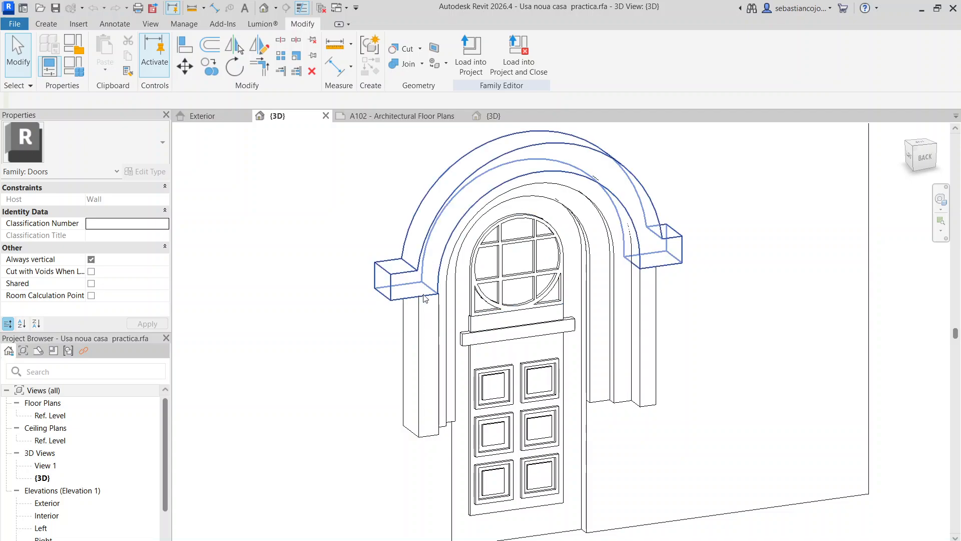
scroll(441, 275, "down", 2)
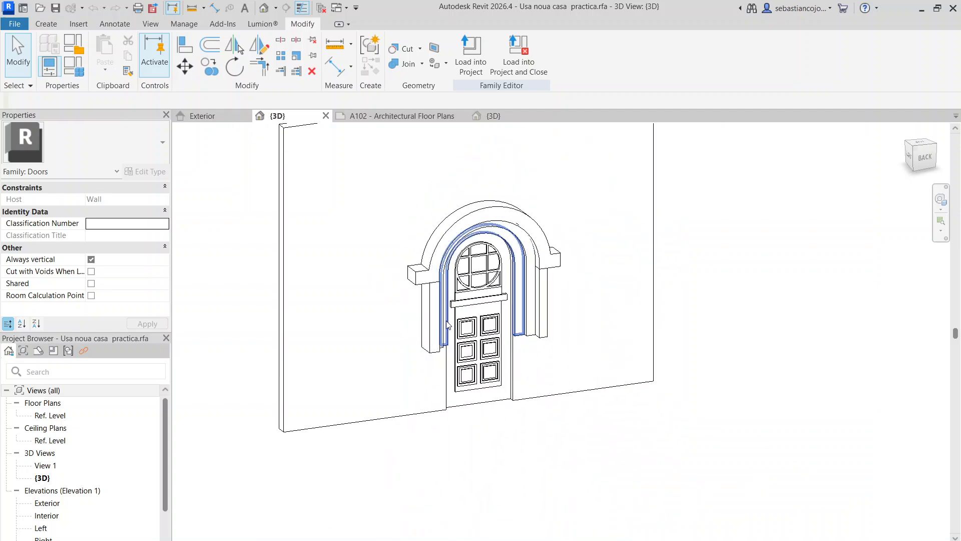
scroll(530, 260, "down", 1)
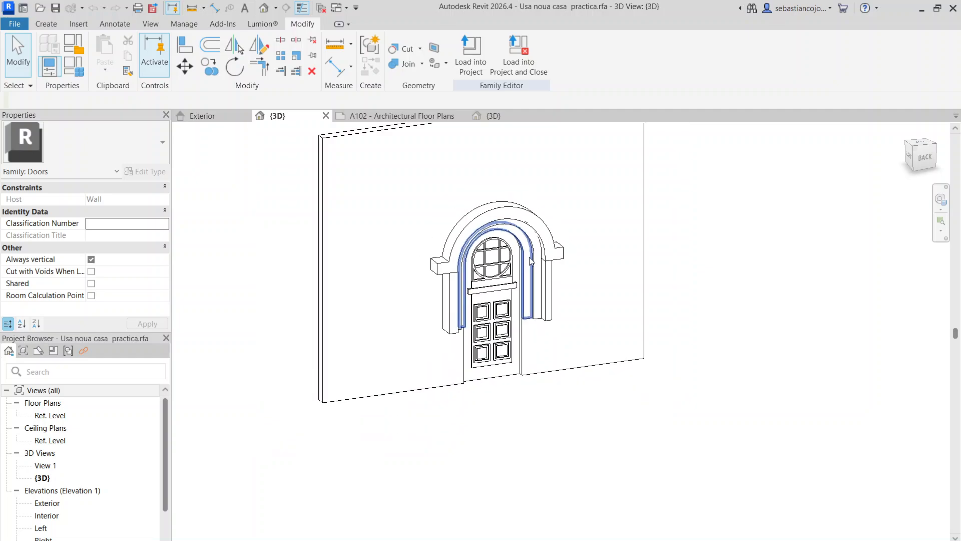
scroll(531, 261, "down", 2)
middle_click_drag(550, 216, 451, 333)
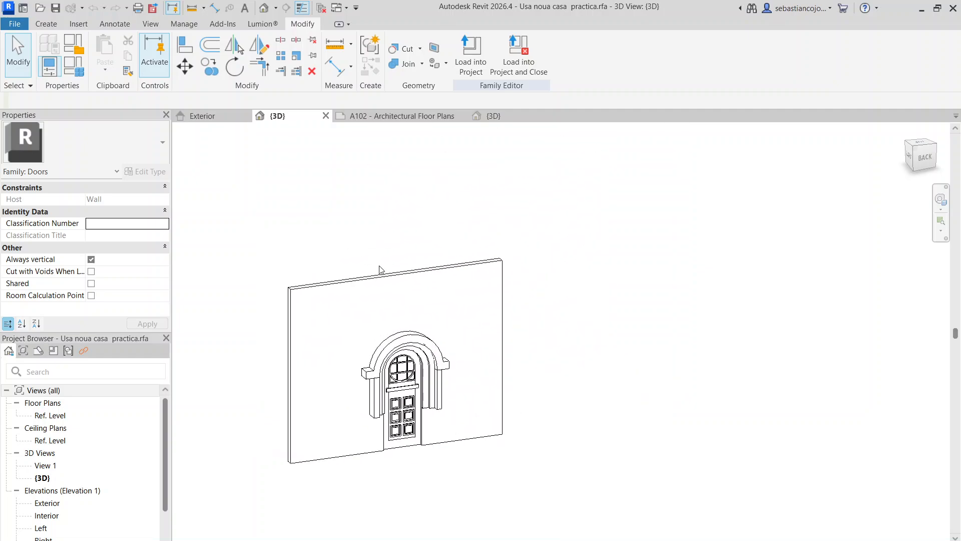
Create a new family from the Metric Door.rft template in the English family templates folder
left_click(18, 24)
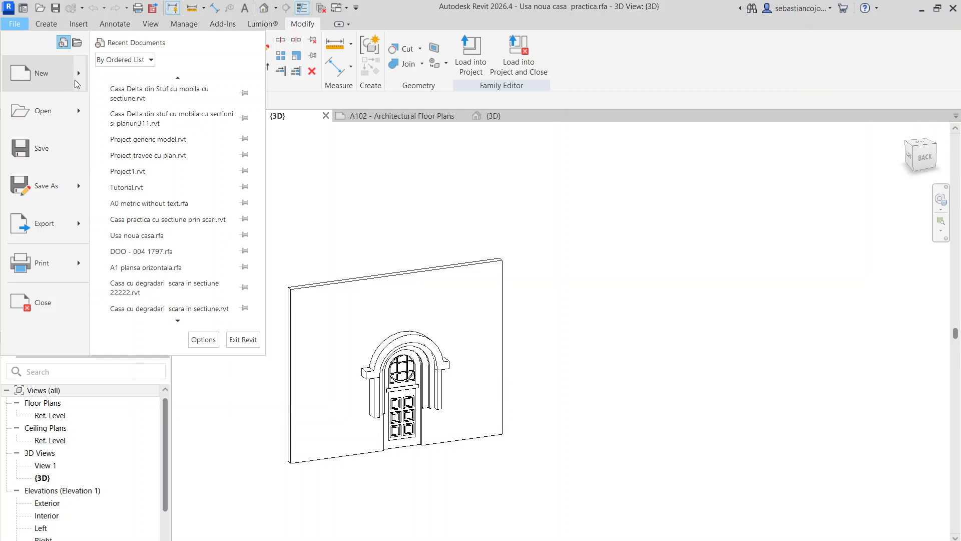
mouse_move(77, 84)
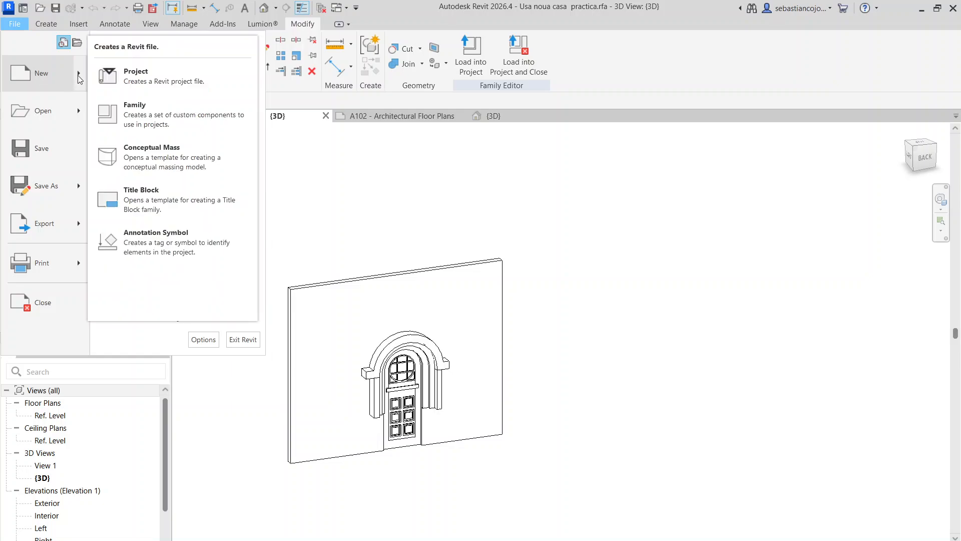
left_click(173, 120)
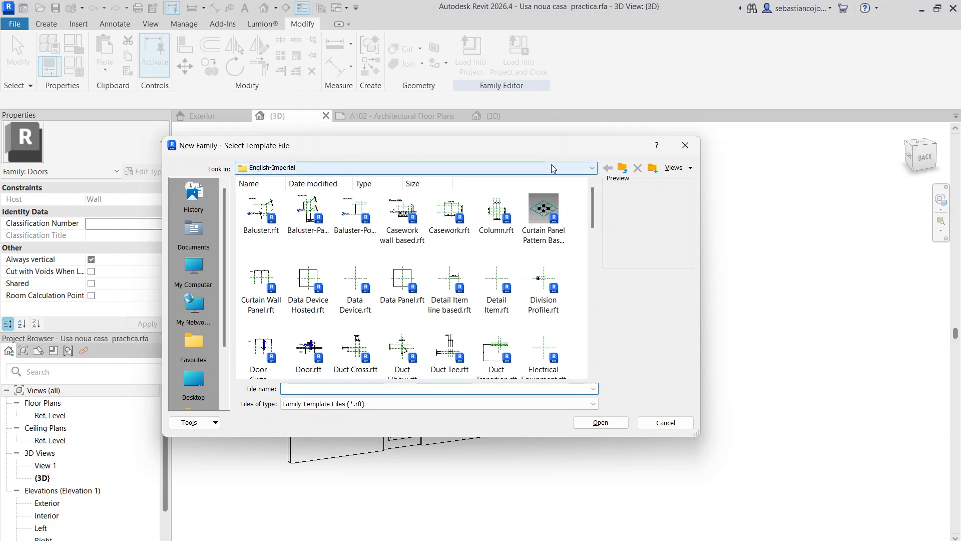
left_click(623, 169)
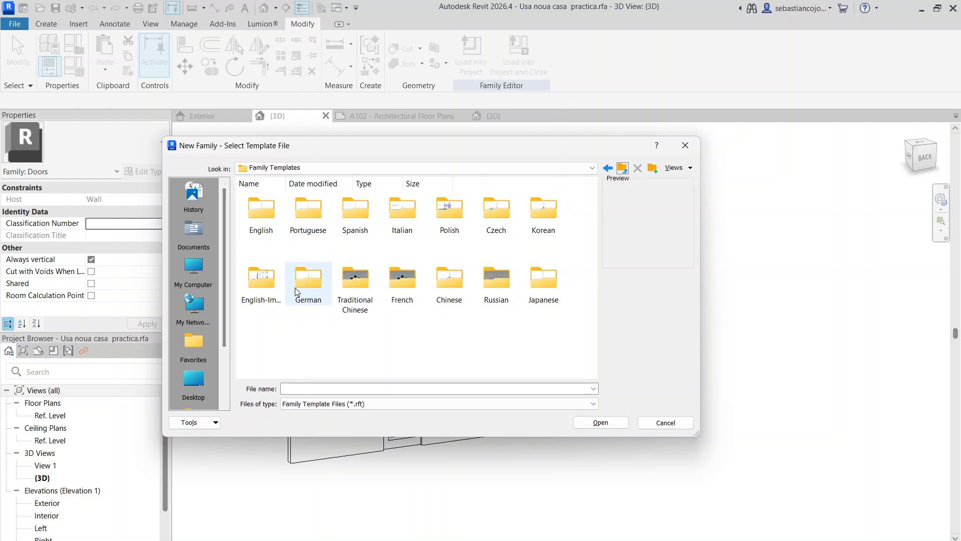
left_click(275, 210)
double_click(276, 211)
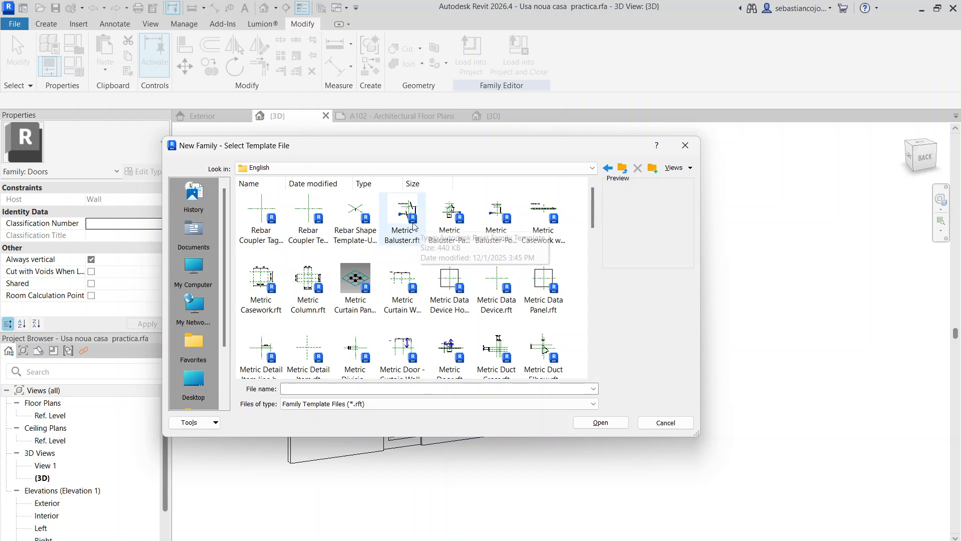
scroll(413, 226, "down", 1)
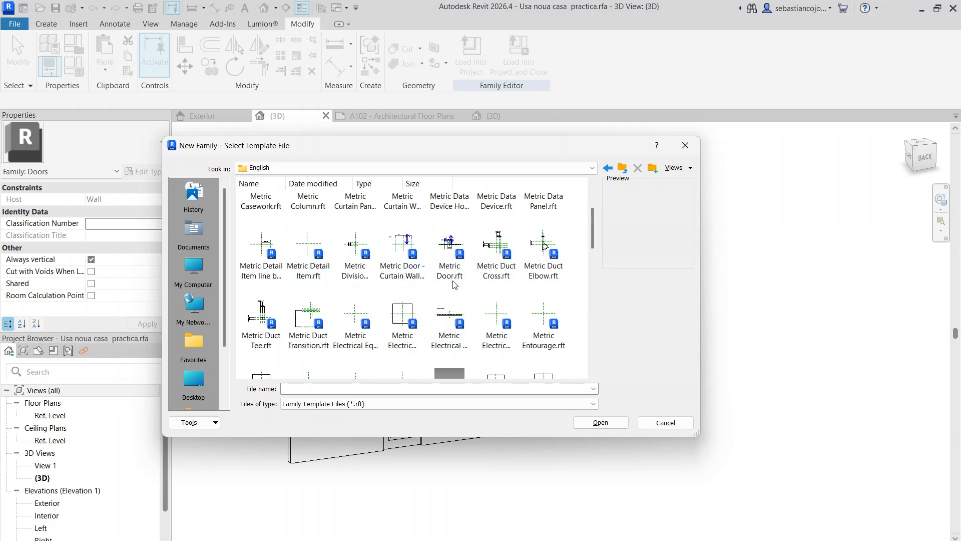
left_click(449, 247)
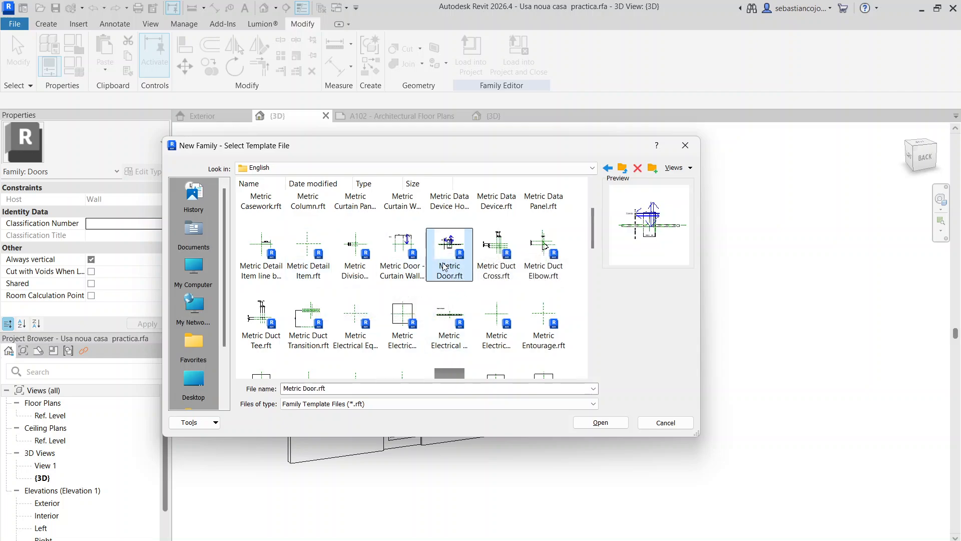
left_click(601, 422)
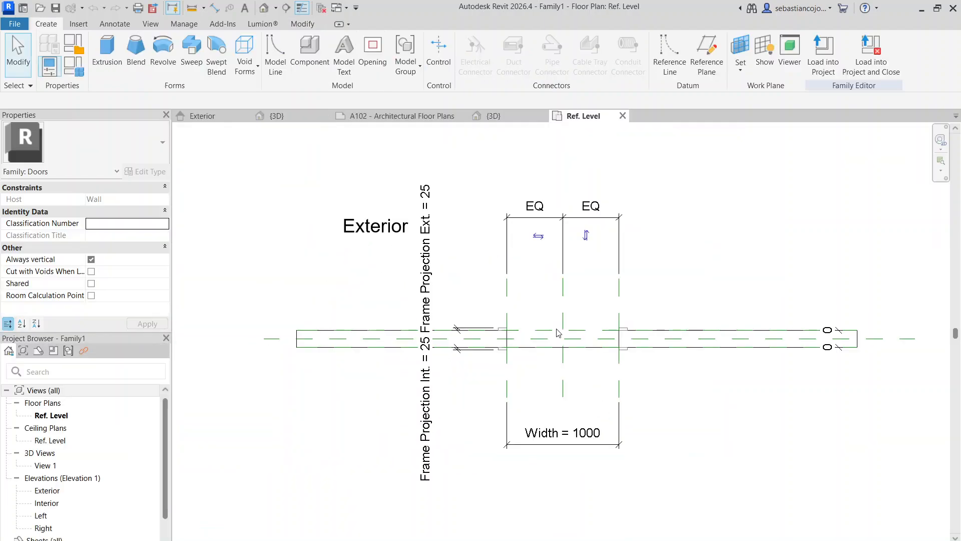
Examine the new door family's Ref. Level plan, including the wall, opening, and width and frame projection dimensions
scroll(558, 333, "up", 3)
scroll(552, 272, "down", 3)
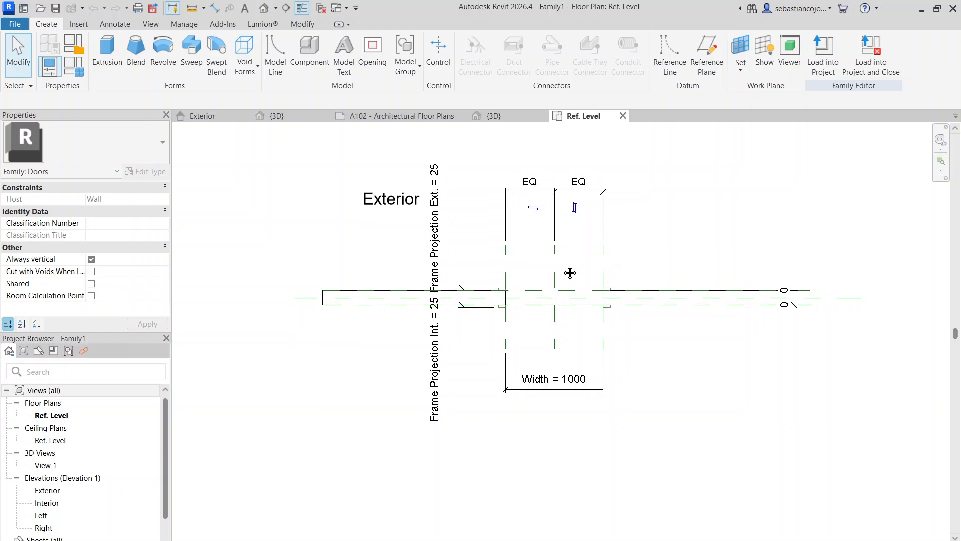
middle_click_drag(569, 270, 504, 328)
scroll(547, 287, "down", 1)
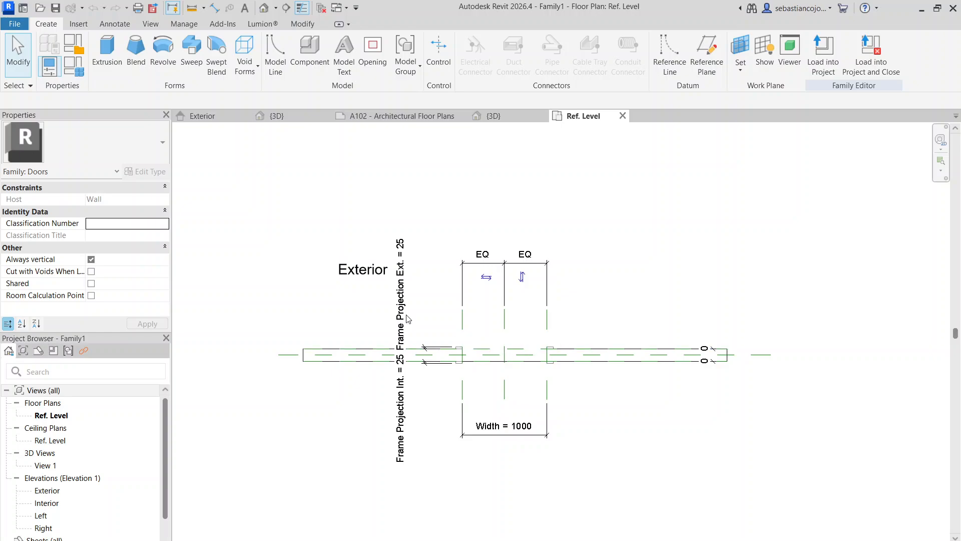
scroll(330, 301, "down", 2)
scroll(365, 333, "up", 3)
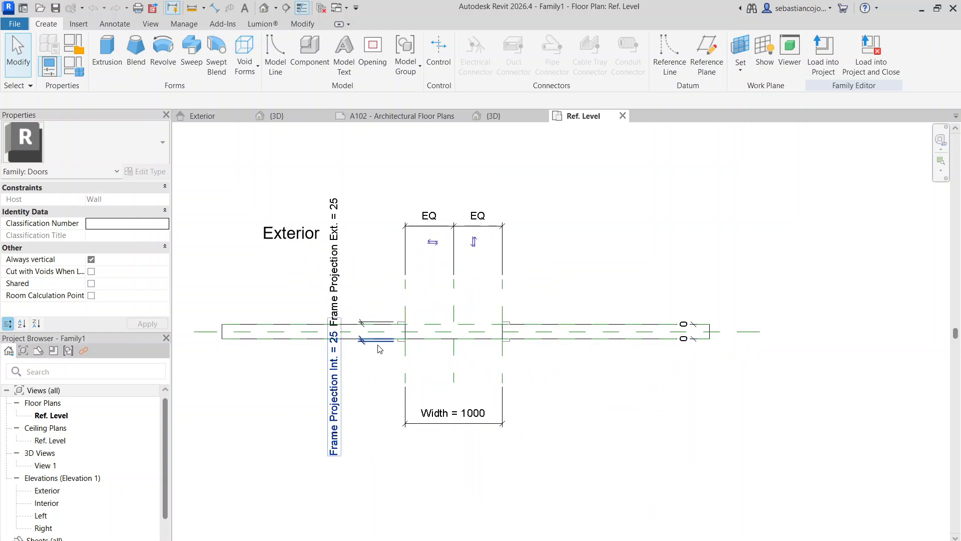
scroll(402, 325, "up", 3)
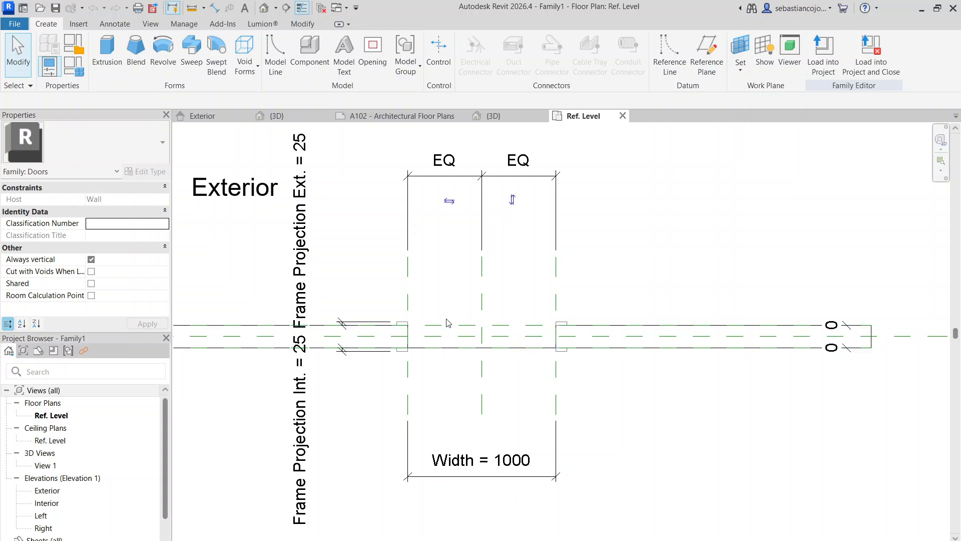
Inspect the Left and Center (Left/Right) reference planes of the door opening in plan, leaving nothing selected
left_click(482, 380)
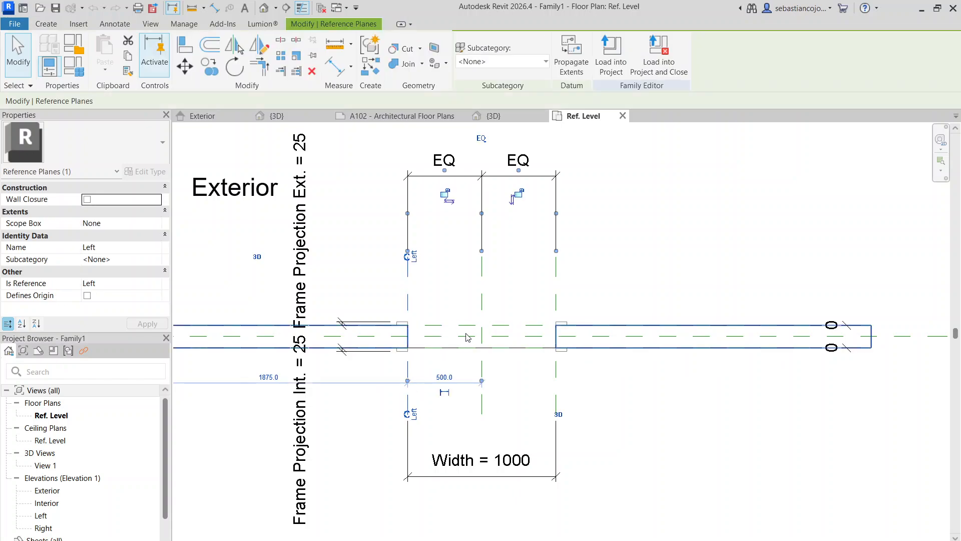
left_click(407, 380)
scroll(434, 346, "down", 1)
left_click(434, 364)
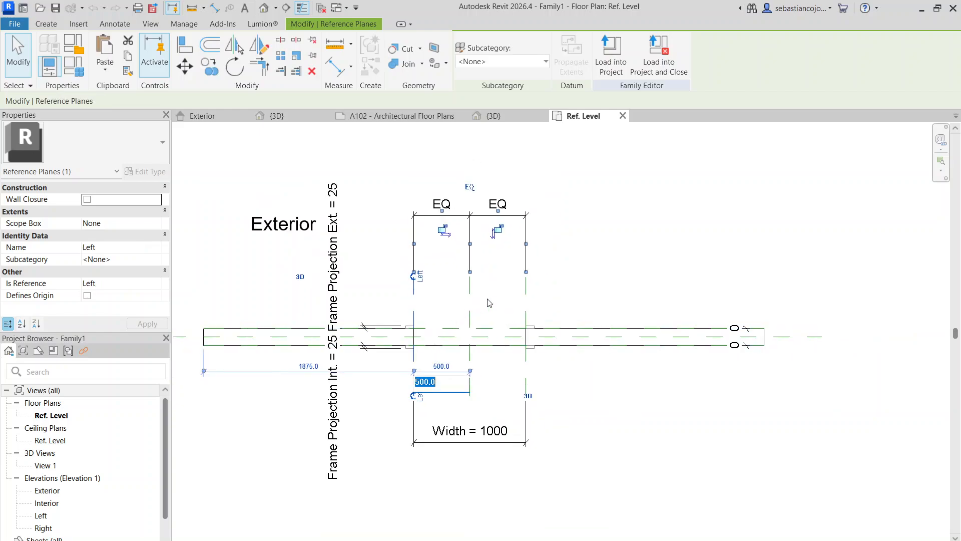
left_click(567, 287)
scroll(484, 330, "up", 2)
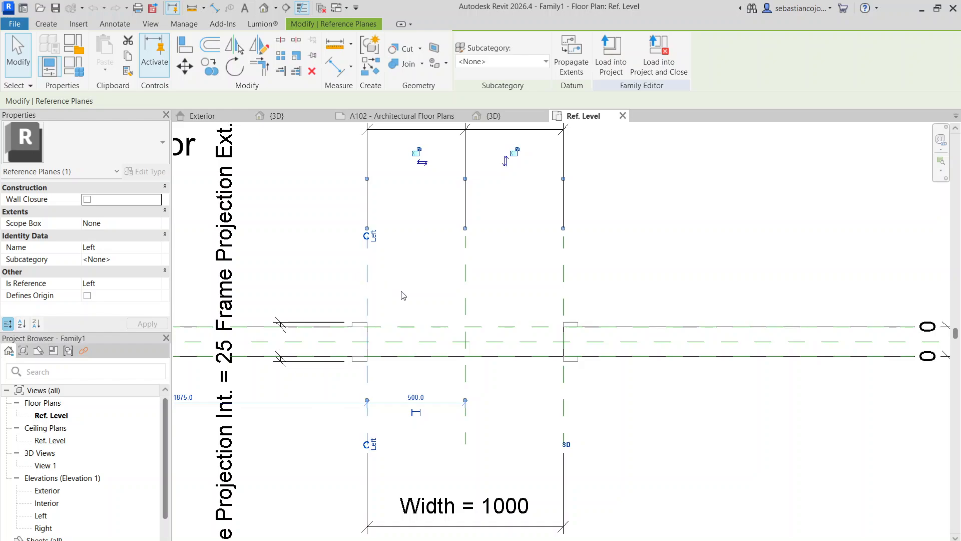
left_click(404, 295)
left_click(467, 394)
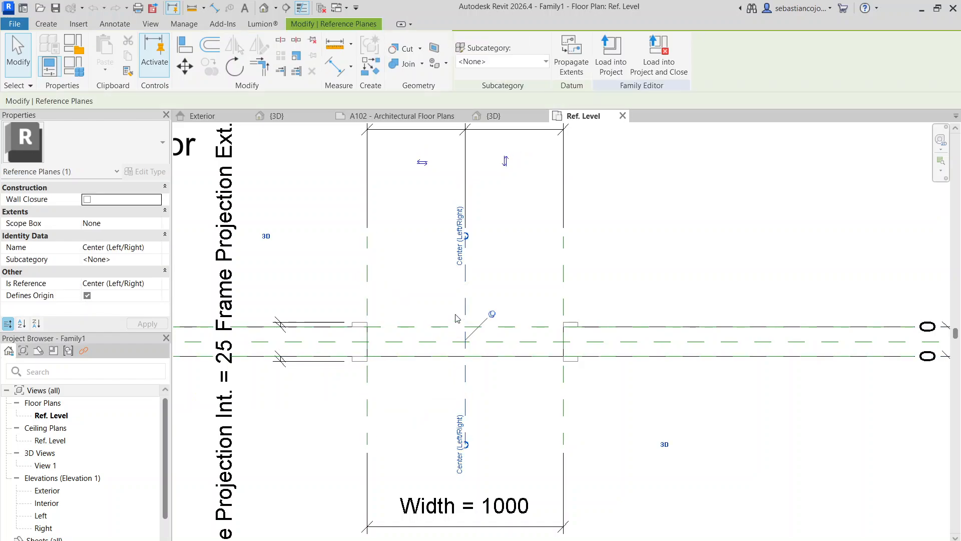
left_click(417, 305)
scroll(417, 305, "down", 2)
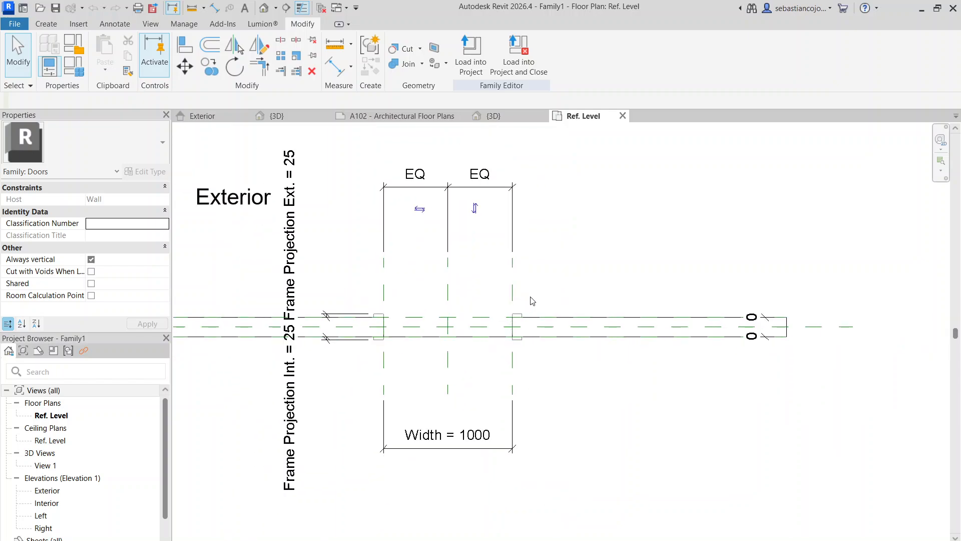
left_click_drag(368, 287, 369, 287)
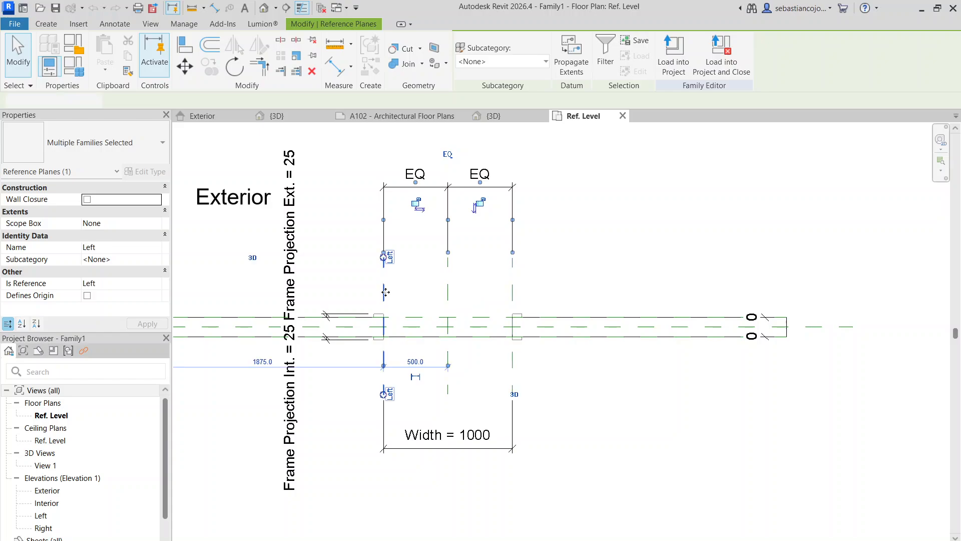
left_click(411, 283)
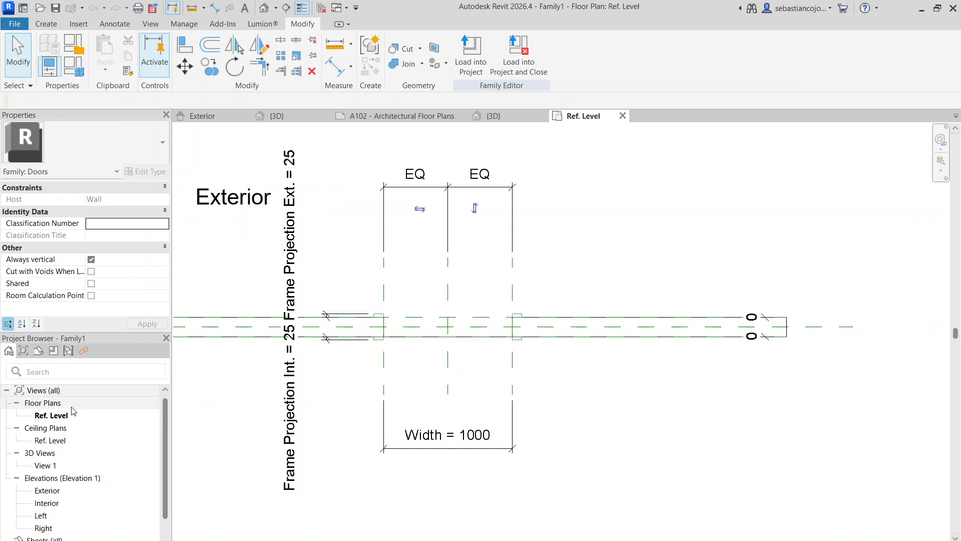
Look through the family's 3D view View 1 and its Exterior, Interior, Left and Right elevations
scroll(73, 420, "down", 2)
double_click(52, 437)
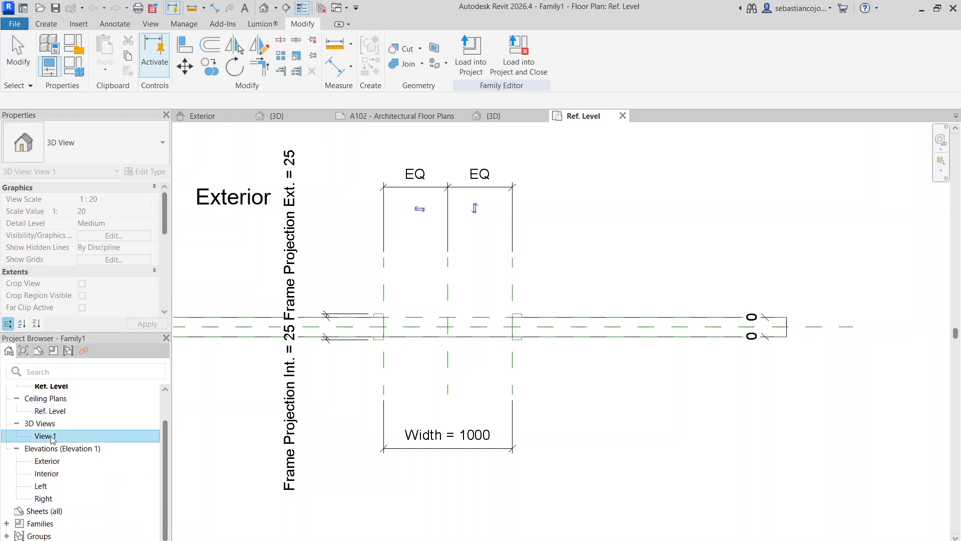
scroll(483, 393, "up", 1)
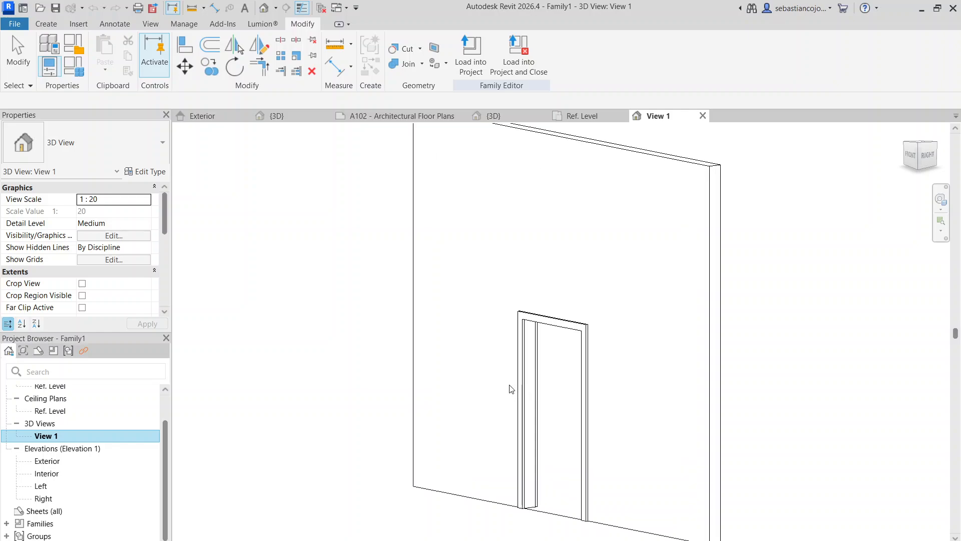
double_click(45, 461)
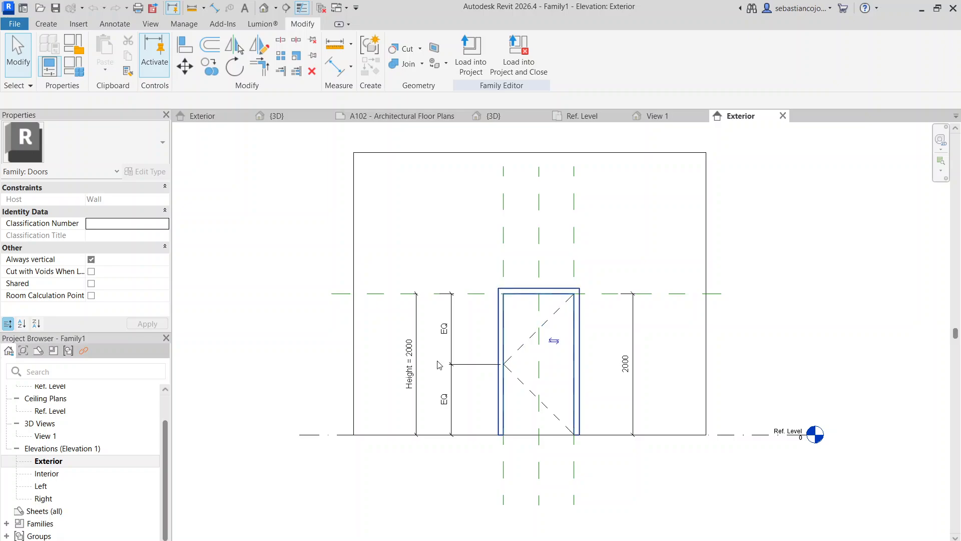
double_click(50, 474)
double_click(54, 488)
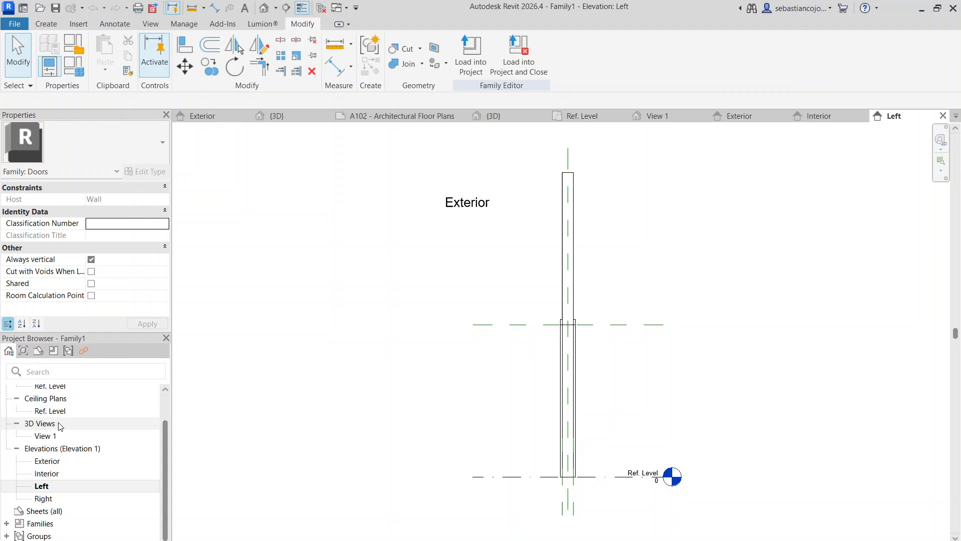
double_click(47, 499)
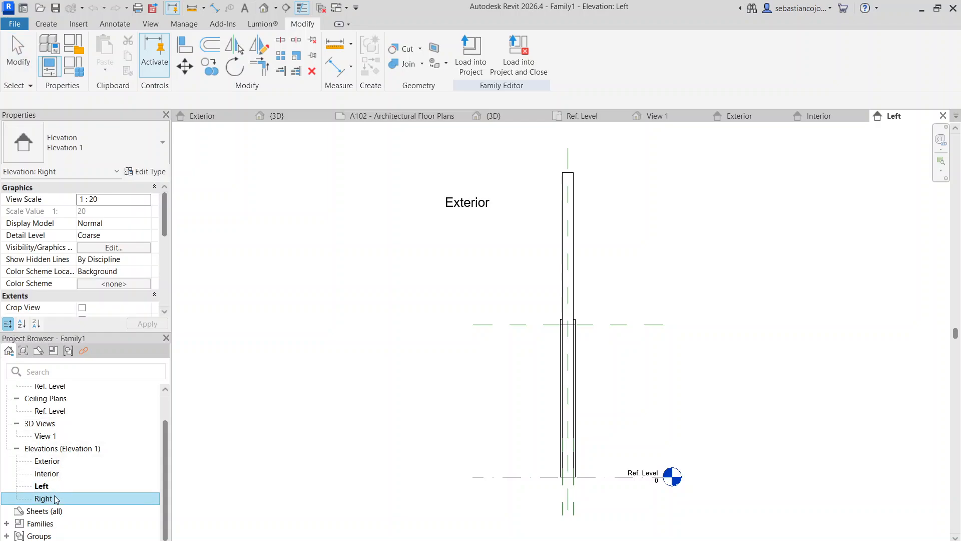
In the Exterior elevation, delete the door frame extrusion and both dashed elevation swing lines
double_click(64, 461)
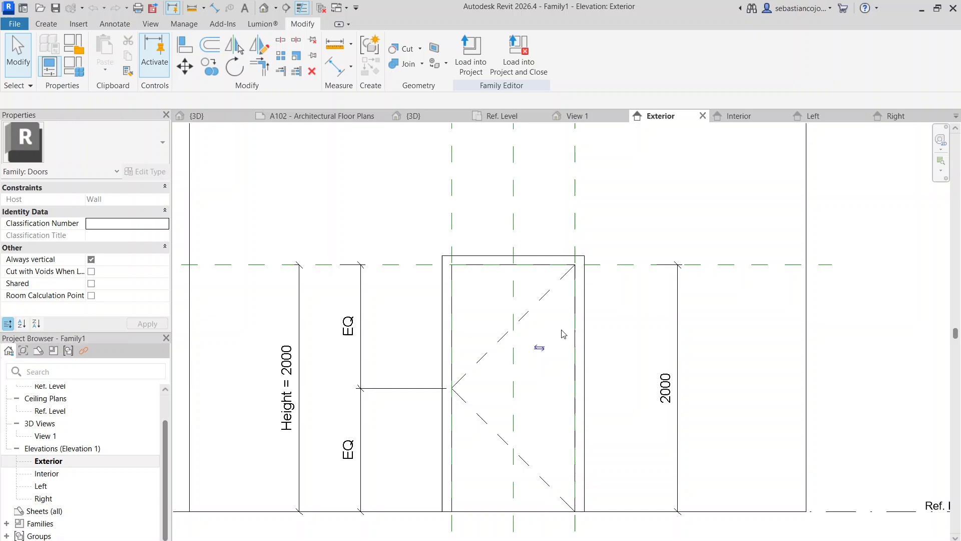
left_click(446, 310)
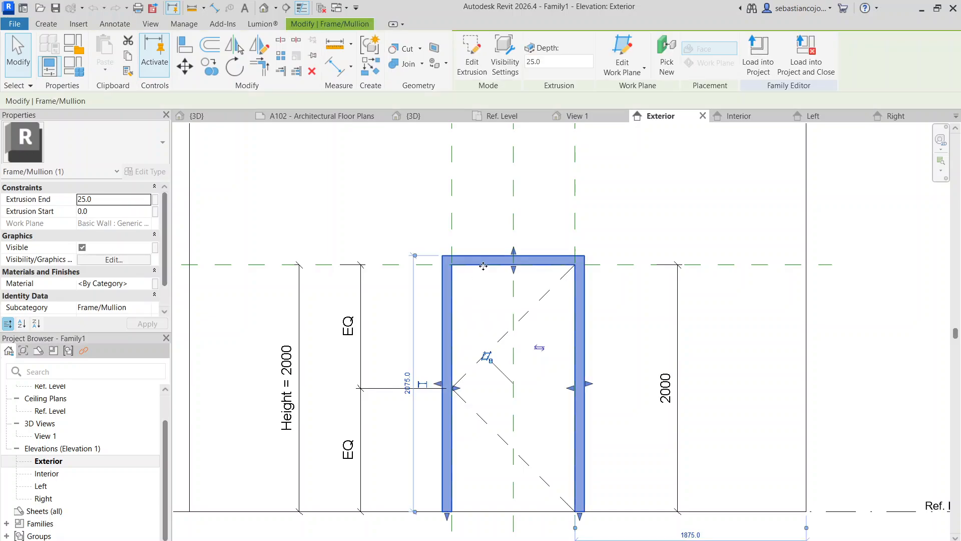
key("Delete")
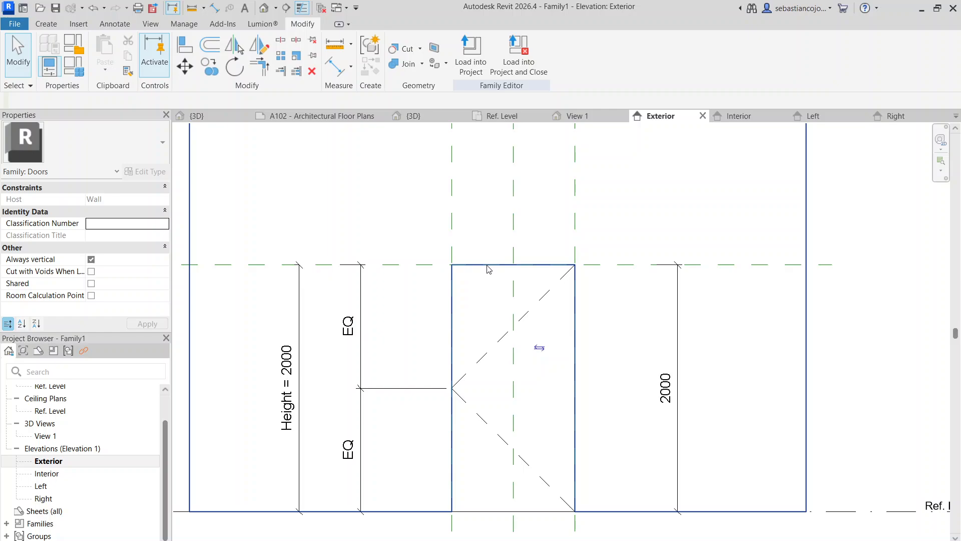
left_click(551, 305)
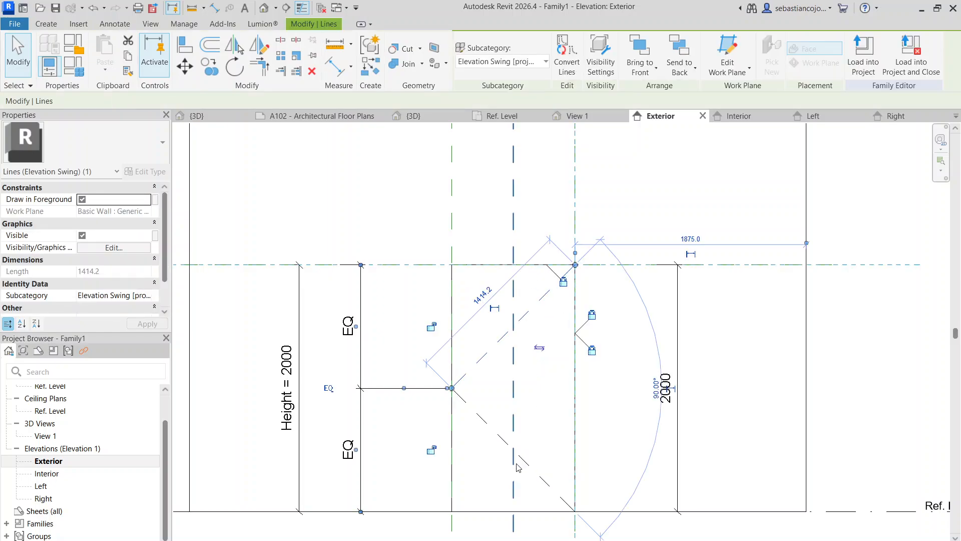
left_click(535, 467, "ctrl")
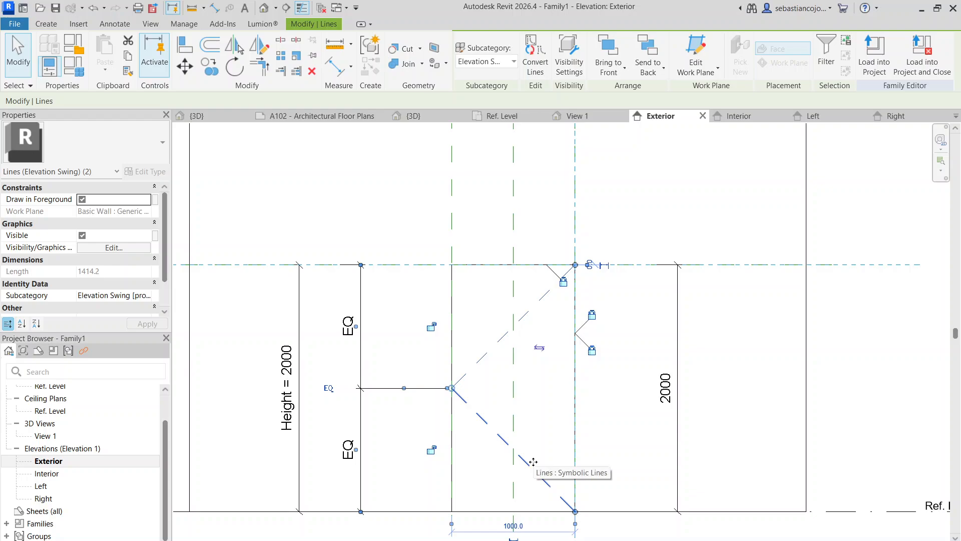
key("Delete")
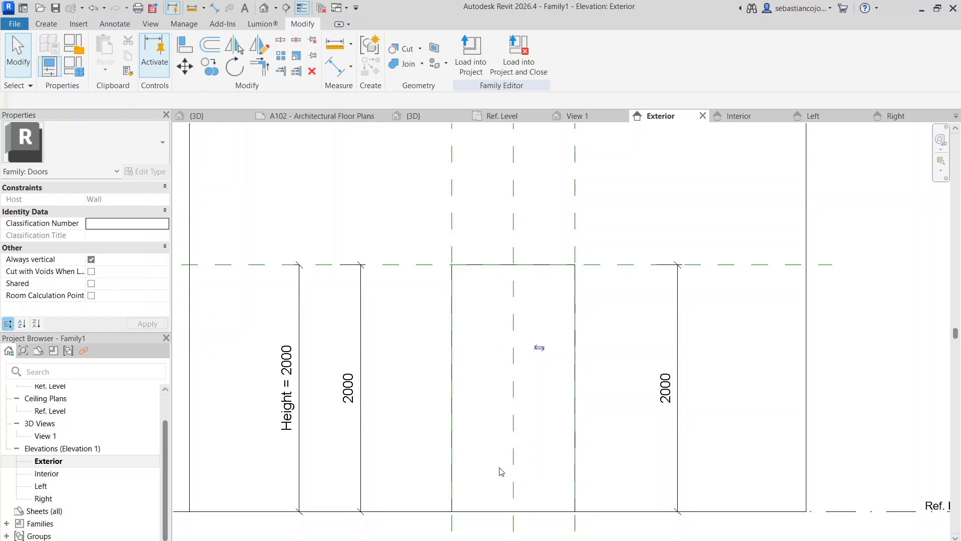
Edit the opening cut's boundary and draw a semicircular arc joining the two upper corners of the rectangle
scroll(501, 472, "down", 1)
left_click(472, 506)
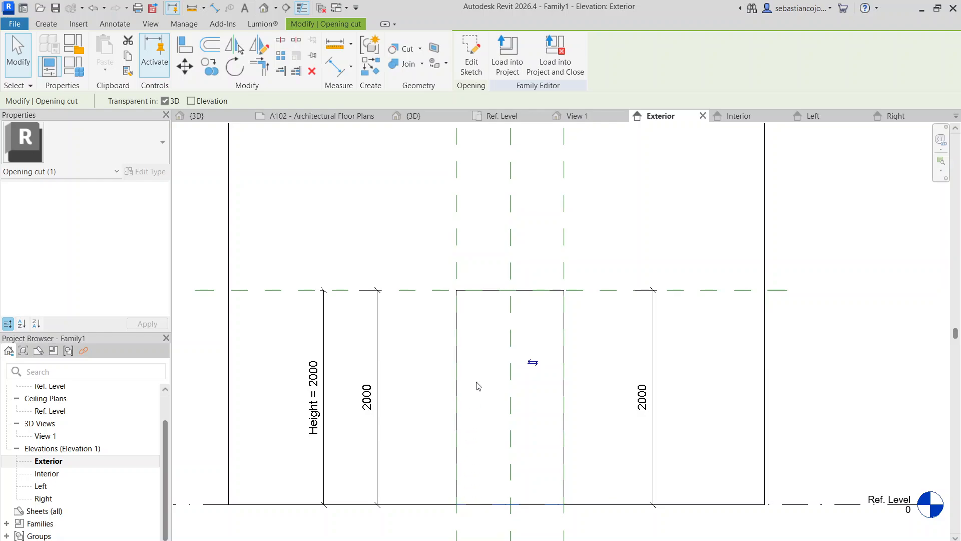
double_click(562, 321)
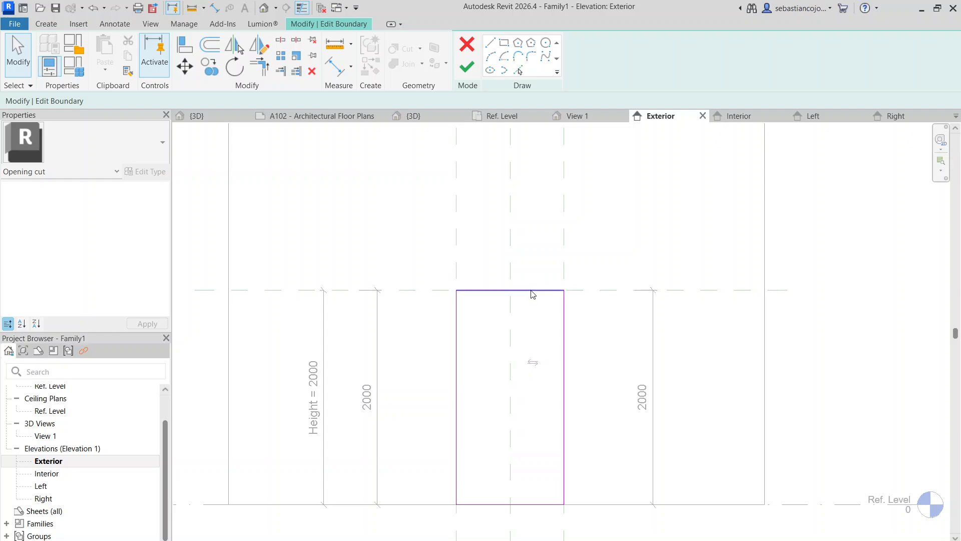
left_click(490, 56)
left_click(456, 290)
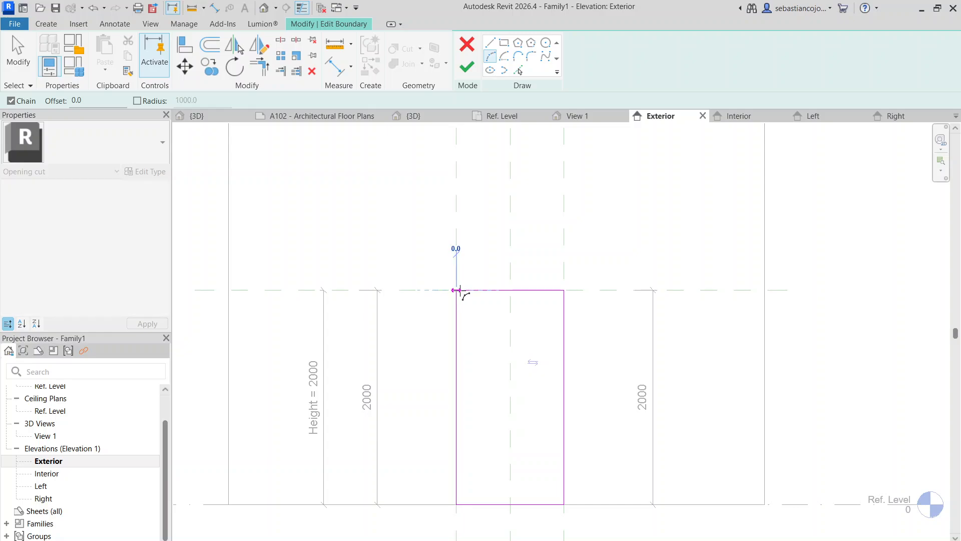
left_click(563, 290)
left_click(541, 249)
key("Escape")
key("Escape")
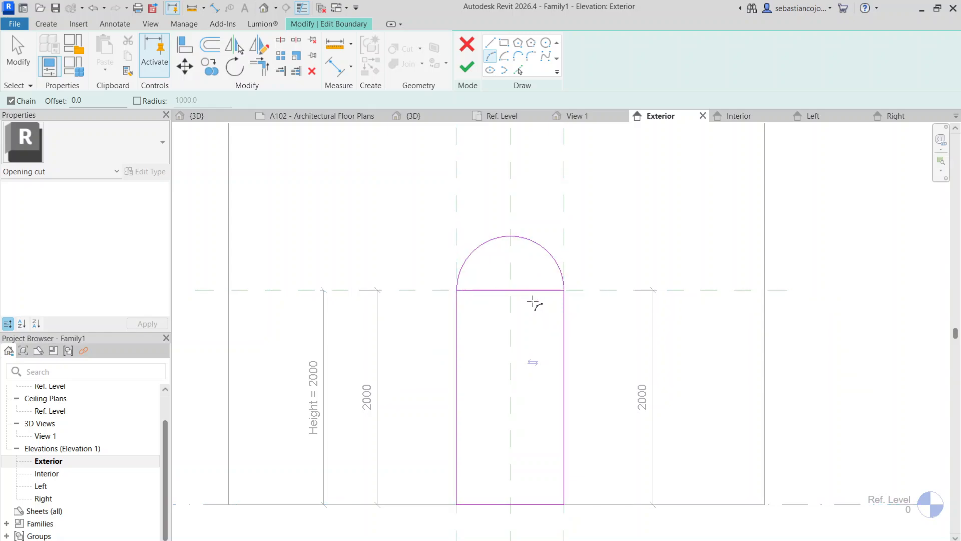
Delete the straight line beneath the arch from the opening boundary and finish the sketch
left_click(495, 290)
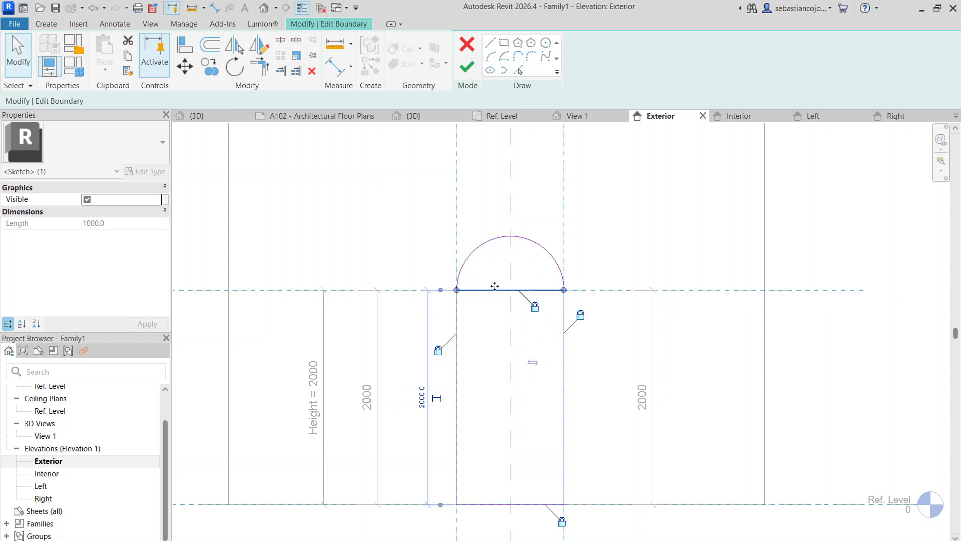
key("Delete")
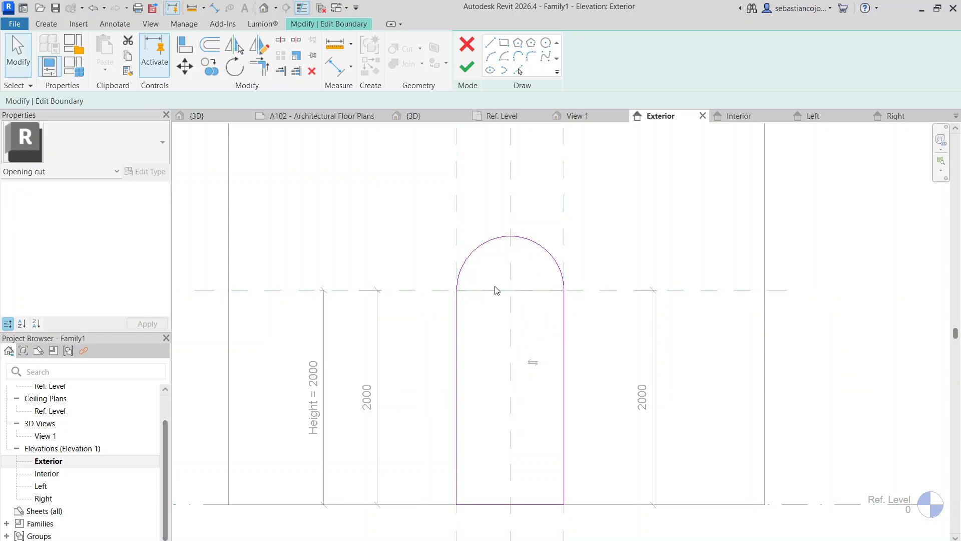
left_click(466, 66)
Delete the remaining Frame/Mullion extrusion around the door opening
scroll(499, 311, "up", 1)
scroll(499, 311, "up", 1)
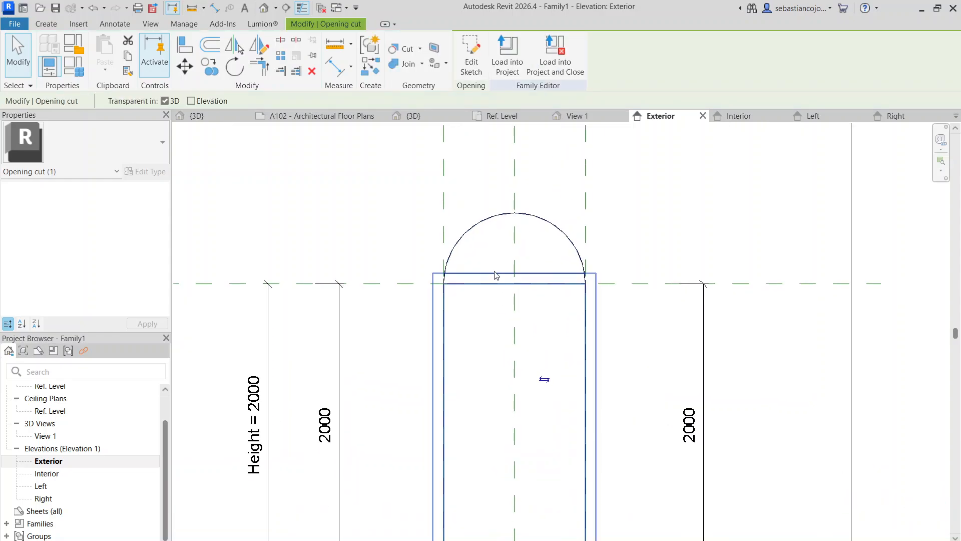
left_click(495, 275)
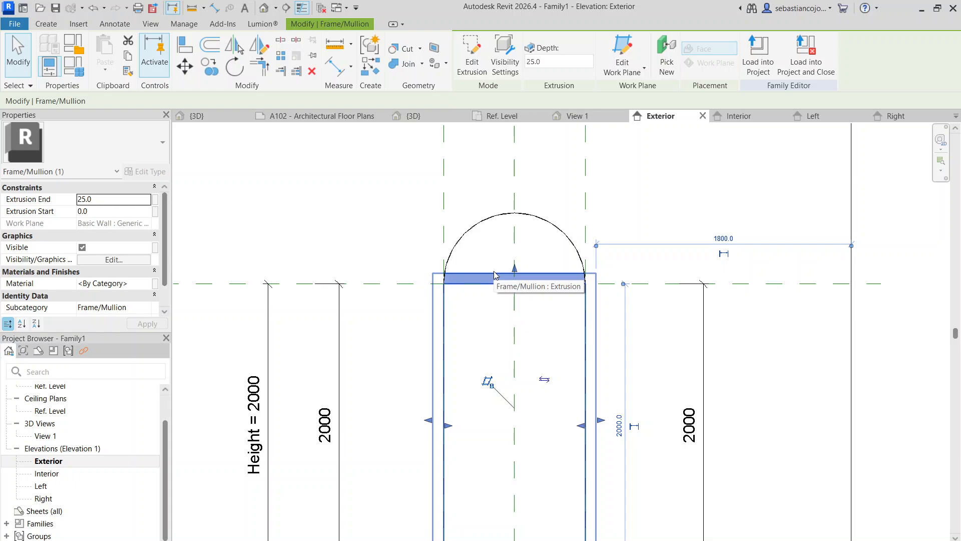
key("Delete")
scroll(495, 275, "down", 4)
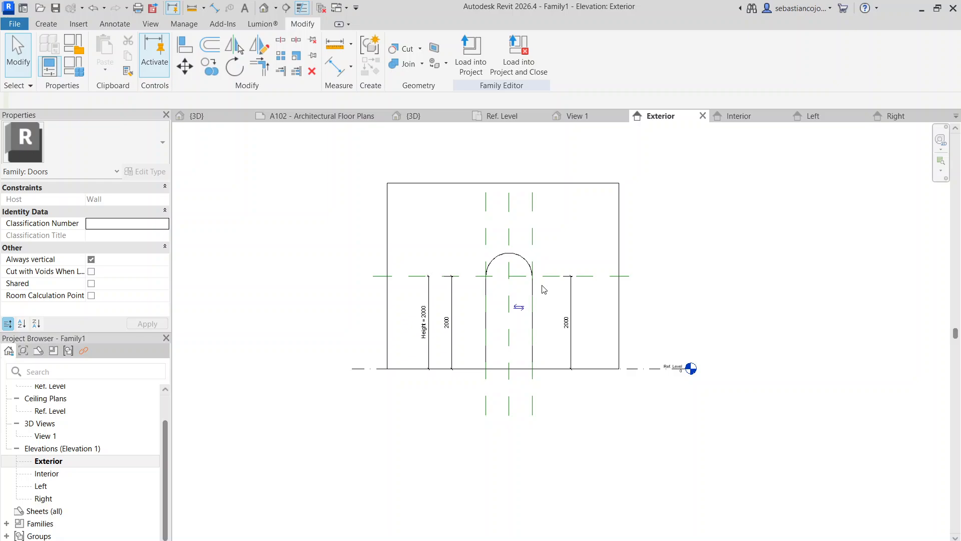
key("super")
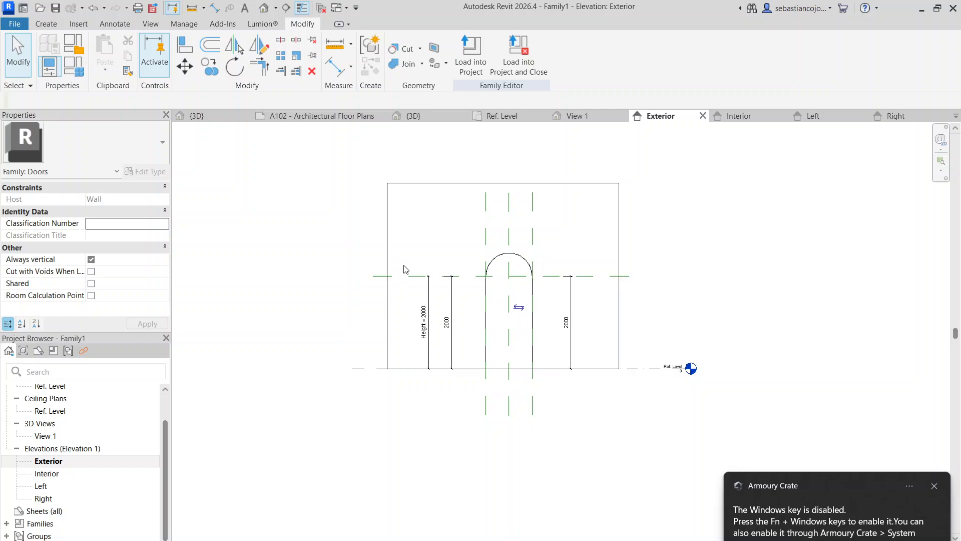
scroll(502, 326, "up", 1)
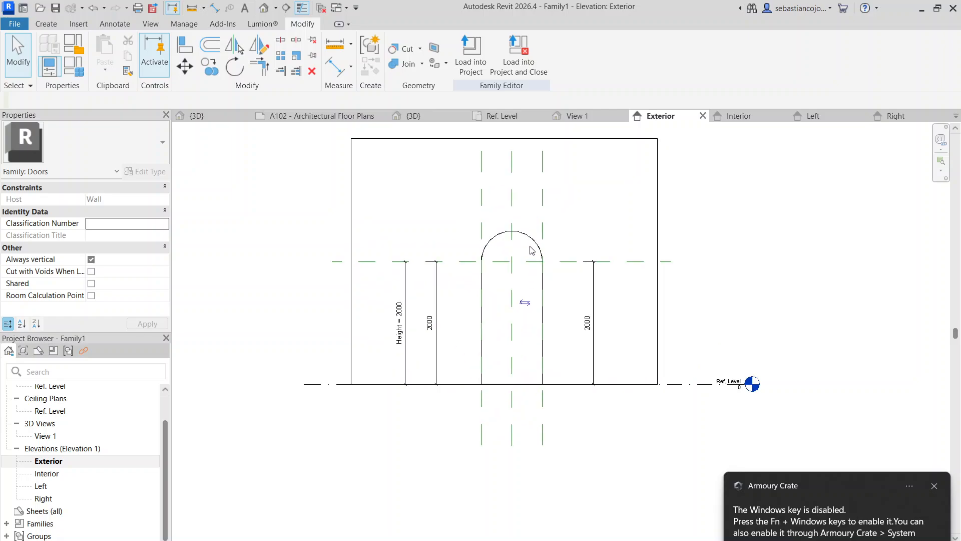
Examine the dimensioned door elevation on sheet A102, including the opening width, door height, panels, round window and arched surround
left_click(287, 118)
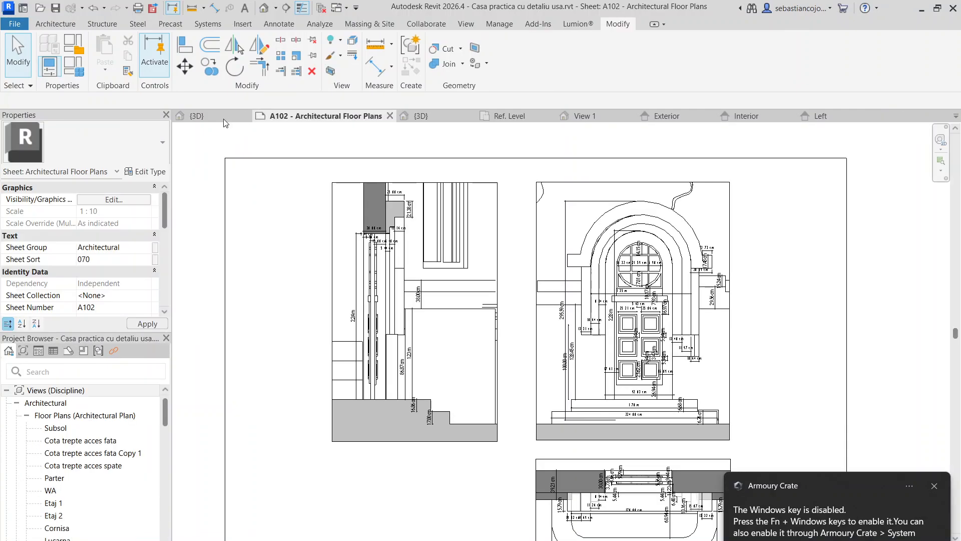
scroll(650, 331, "up", 3)
scroll(648, 333, "down", 1)
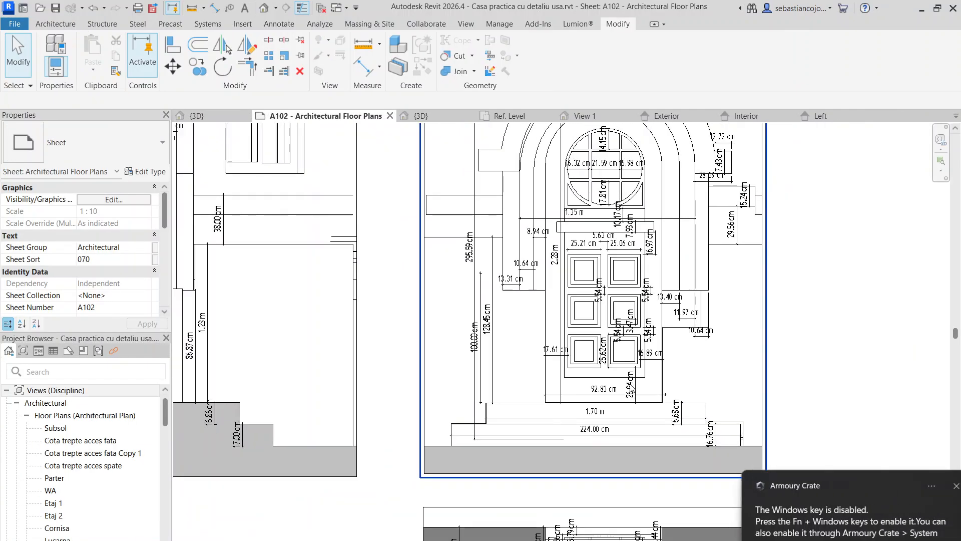
middle_click_drag(564, 409, 552, 449)
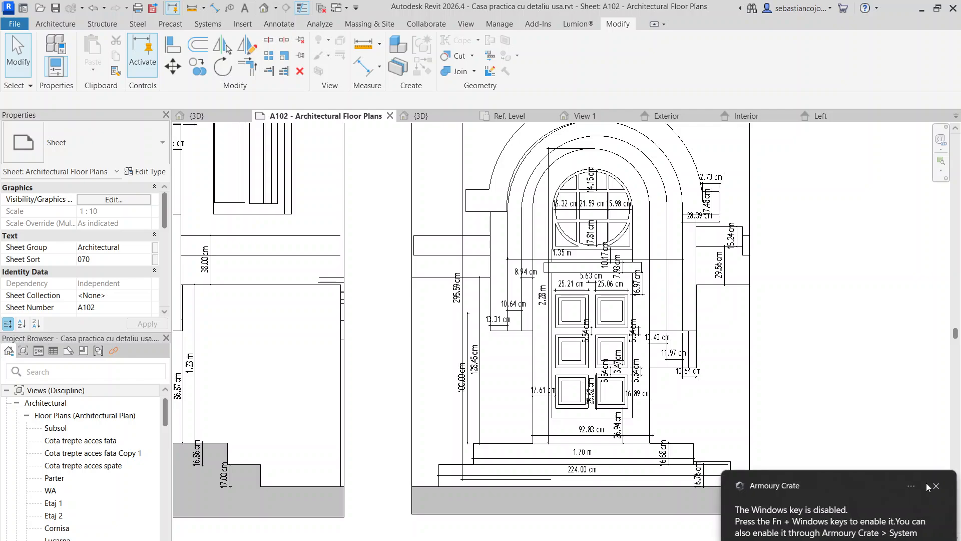
scroll(552, 449, "up", 3)
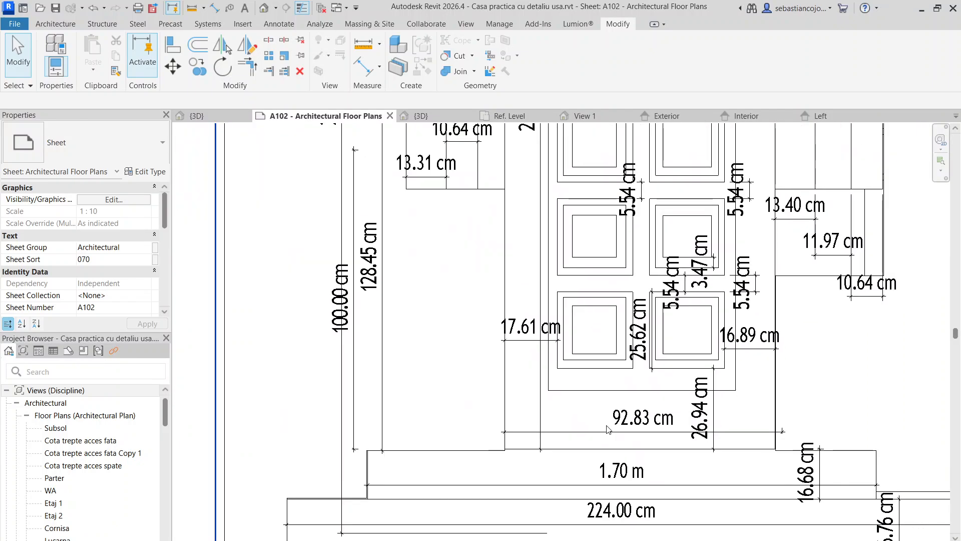
scroll(650, 432, "up", 2)
scroll(650, 431, "down", 3)
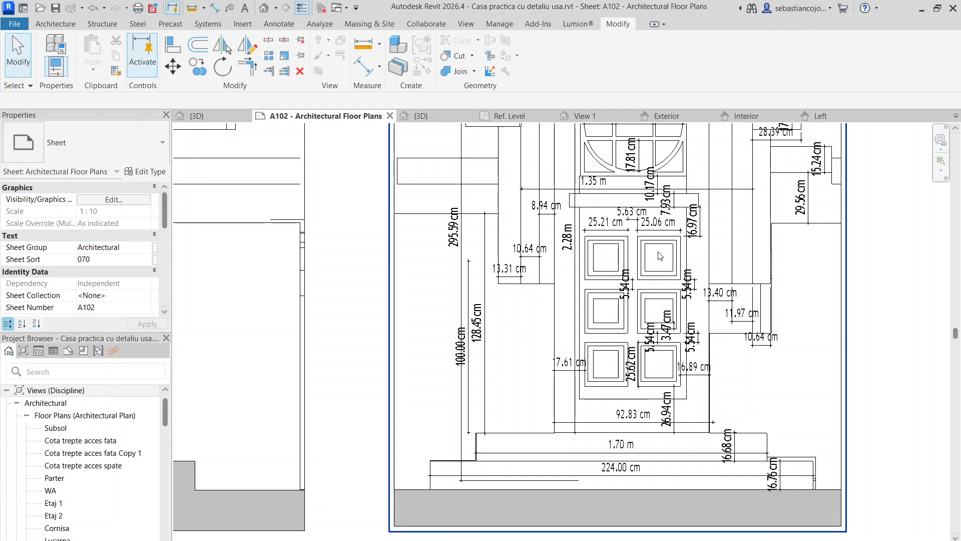
scroll(646, 256, "down", 3)
scroll(635, 459, "up", 2)
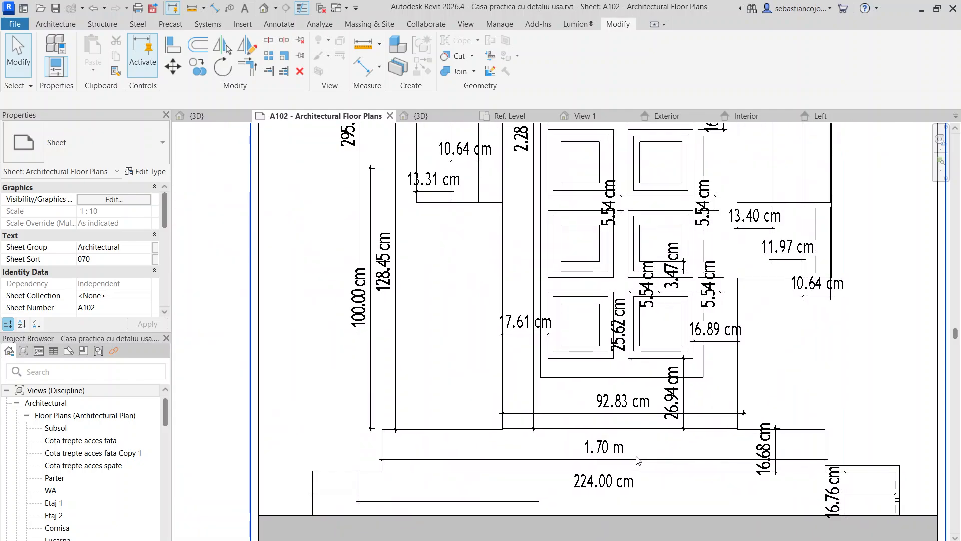
scroll(639, 431, "down", 2)
scroll(549, 257, "up", 2)
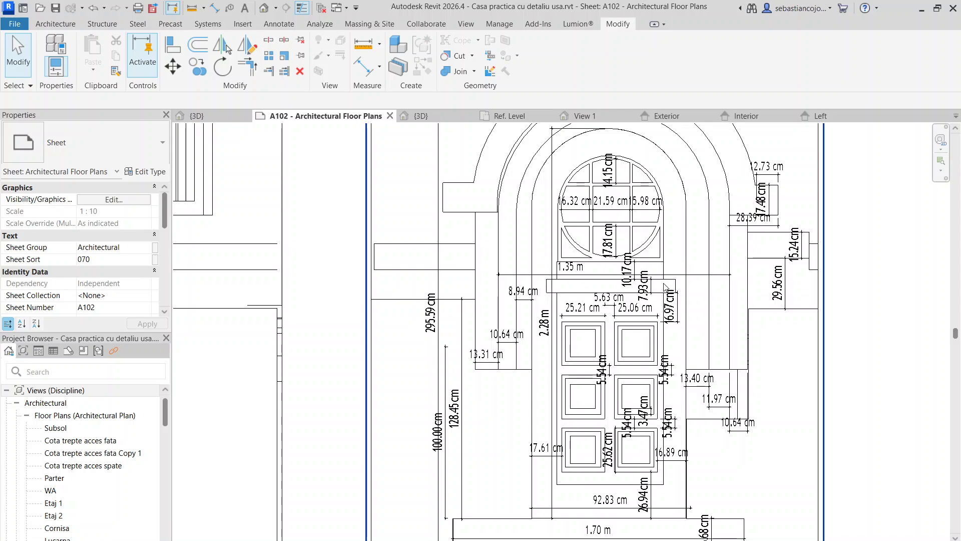
scroll(570, 293, "down", 3)
scroll(553, 344, "up", 3)
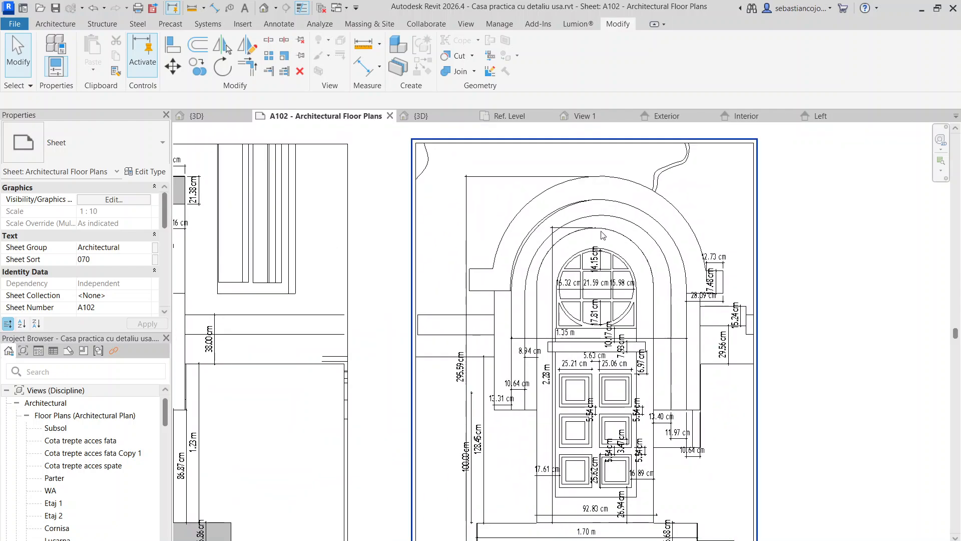
scroll(553, 345, "down", 2)
scroll(547, 388, "up", 3)
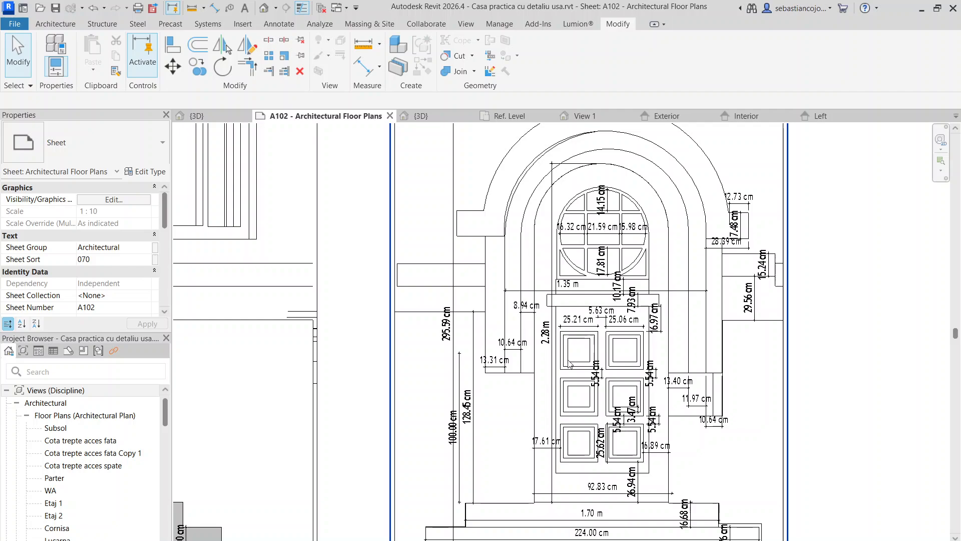
scroll(593, 312, "down", 2)
scroll(645, 309, "up", 1)
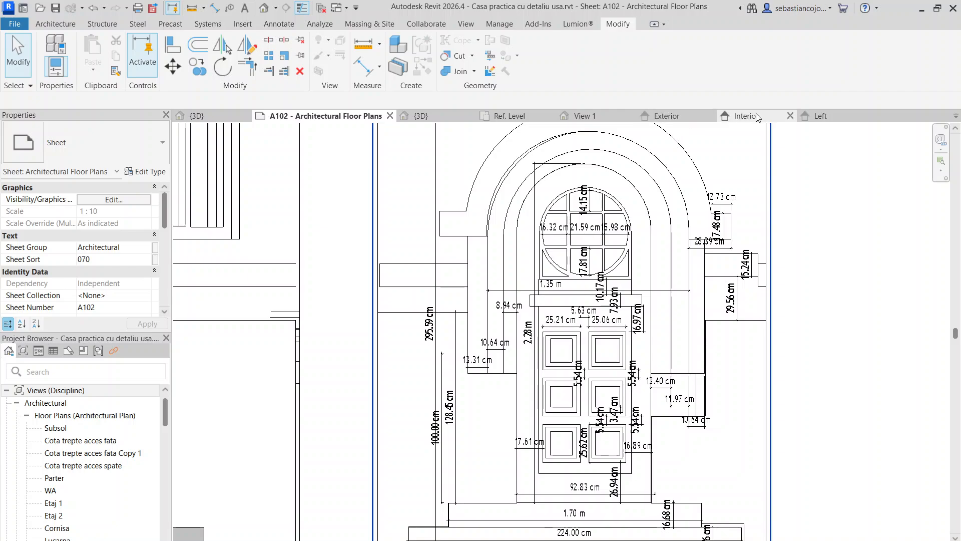
Check the new door family's Exterior and Interior elevations and open its Ref. Level floor plan
left_click(677, 117)
scroll(542, 258, "up", 3)
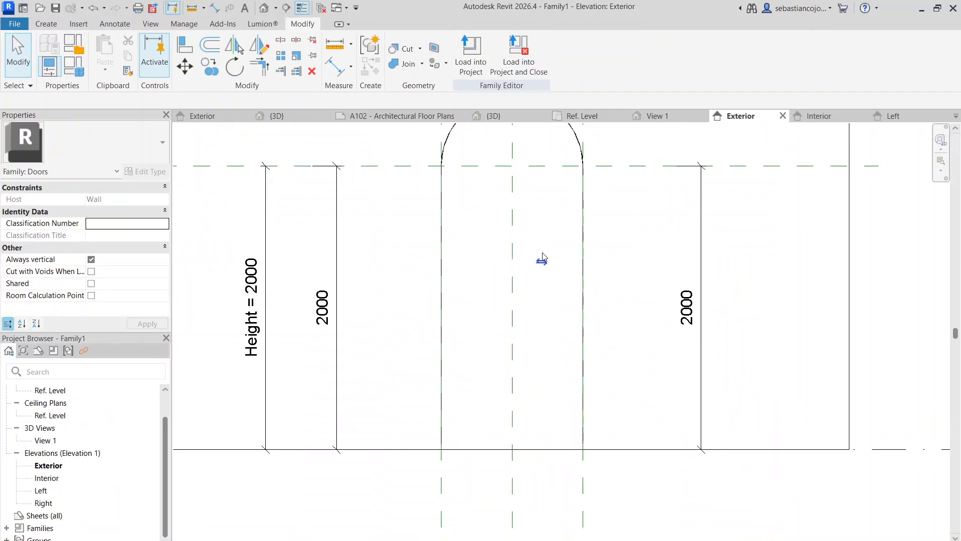
double_click(39, 477)
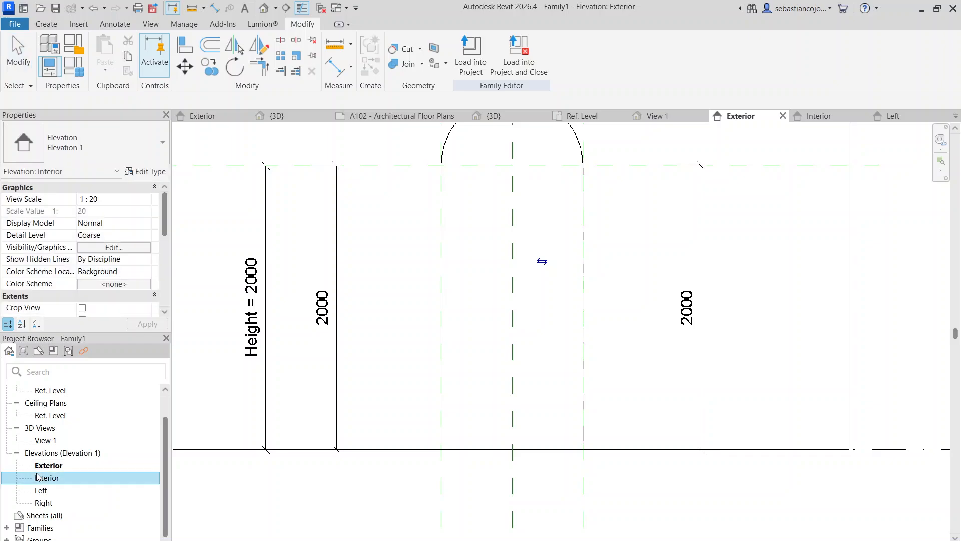
left_click(40, 478)
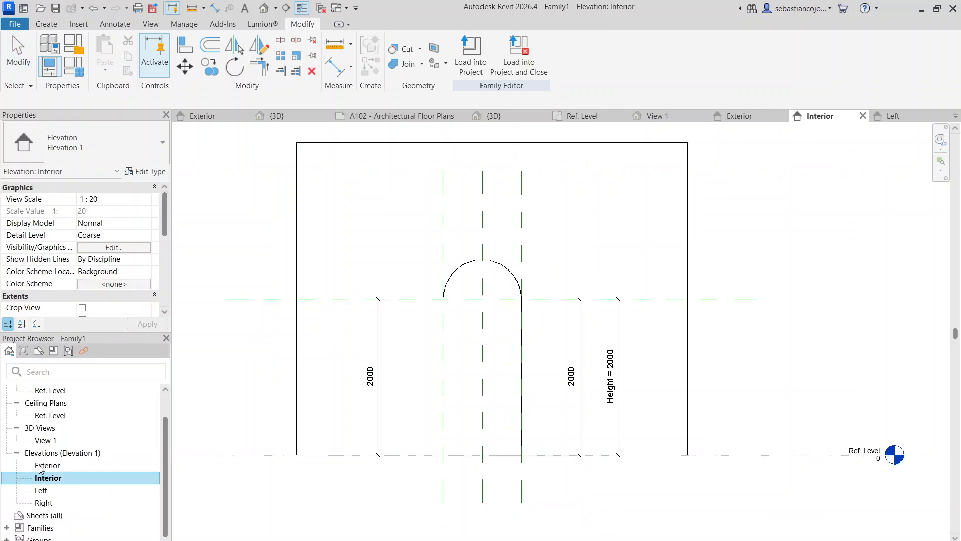
double_click(48, 416)
double_click(50, 390)
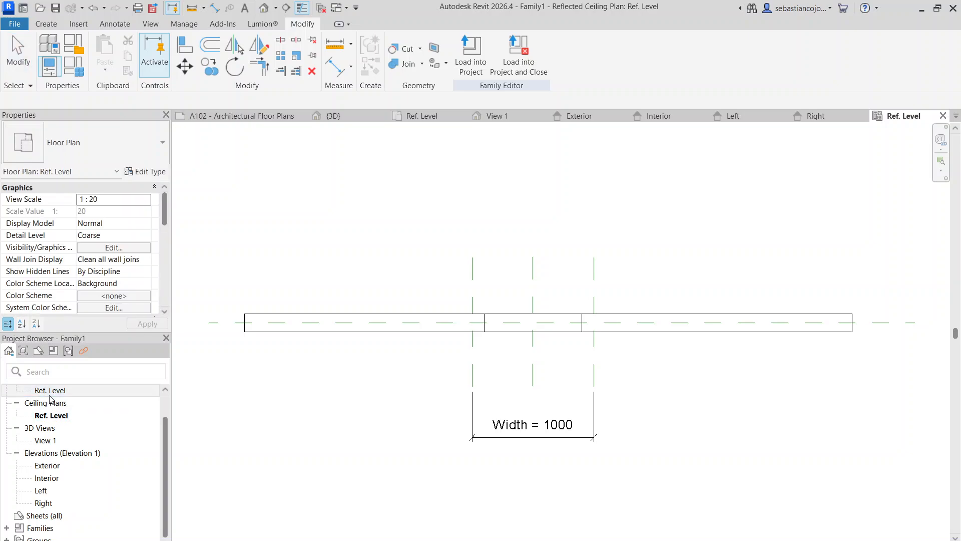
Set the opening's Width dimension to 920 mm in the floor plan and return to the Exterior elevation
scroll(435, 443, "up", 3)
left_click(450, 439)
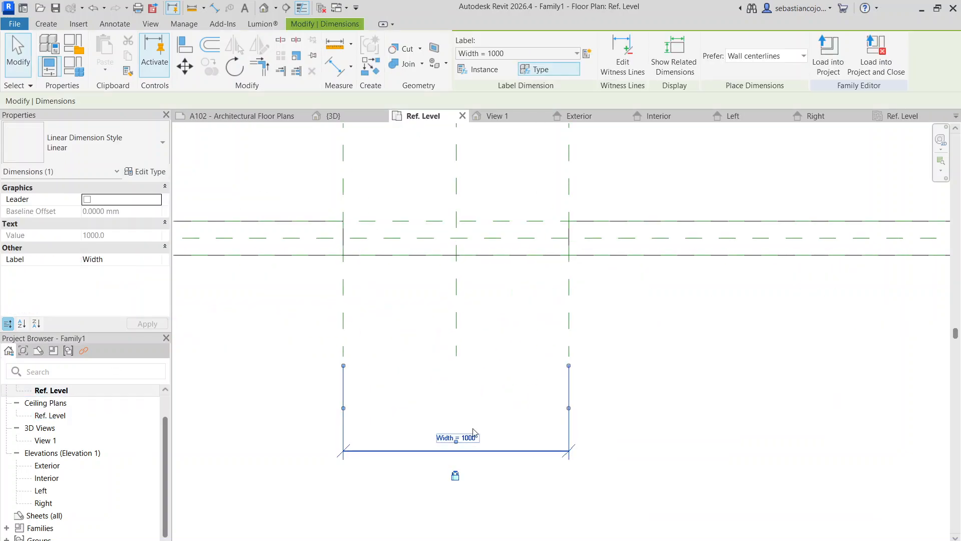
left_click(478, 439)
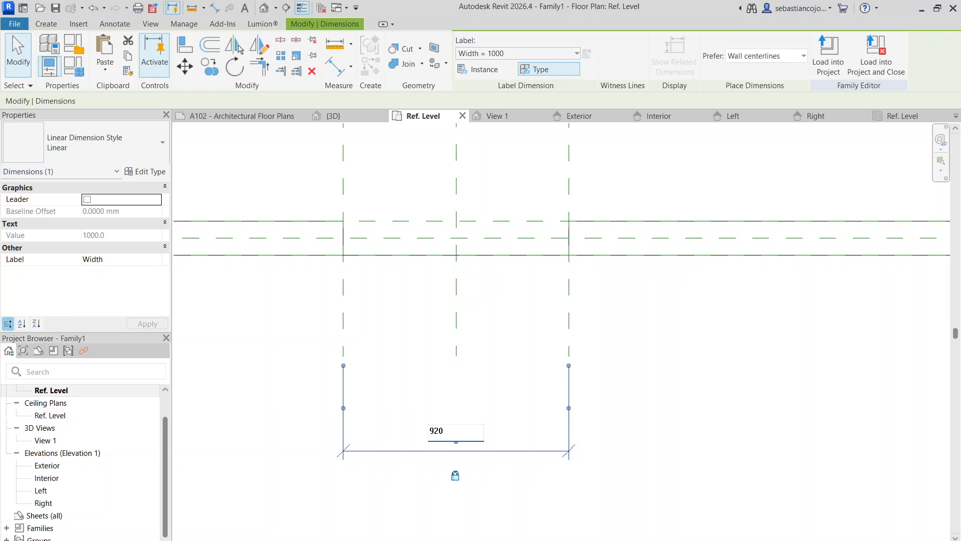
key("Return")
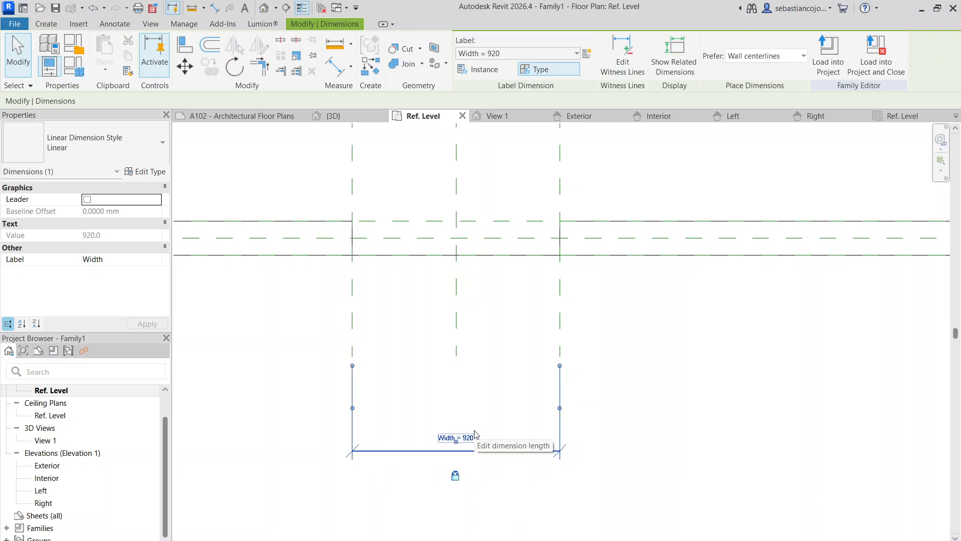
key("super")
left_click(666, 311)
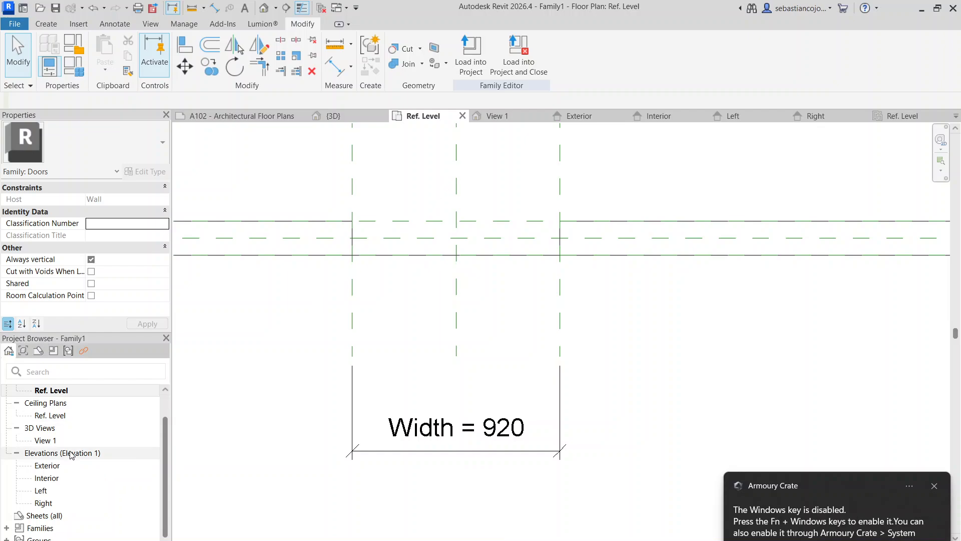
double_click(48, 465)
scroll(403, 167, "up", 1)
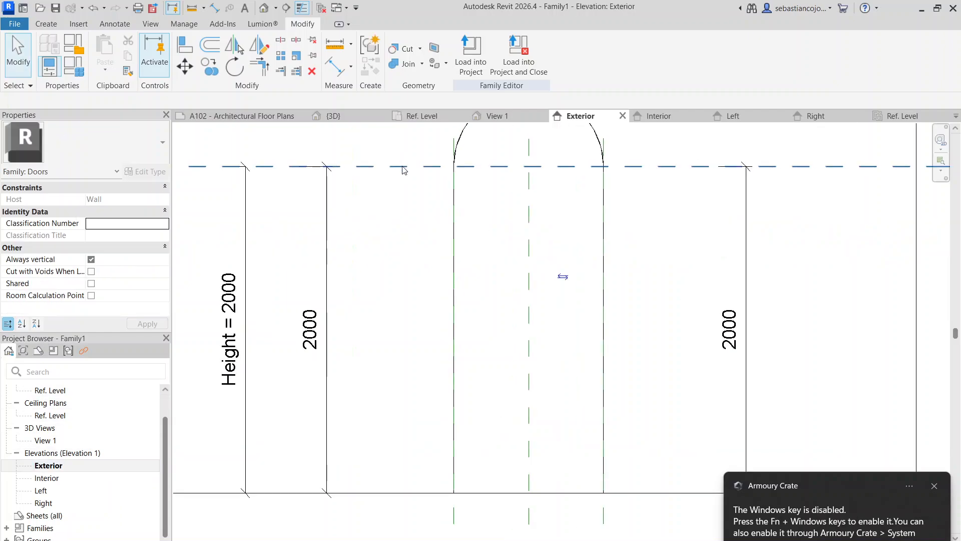
Try to lower the horizontal reference plane at the base of the arch by about 200 mm
left_click(403, 166)
left_click_drag(406, 219, 413, 204)
left_click(450, 240)
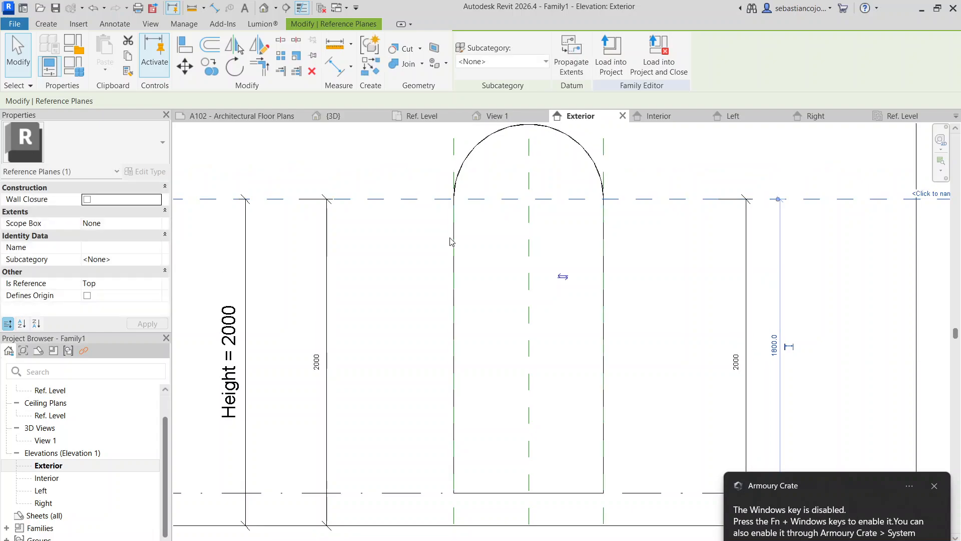
scroll(482, 255, "down", 4)
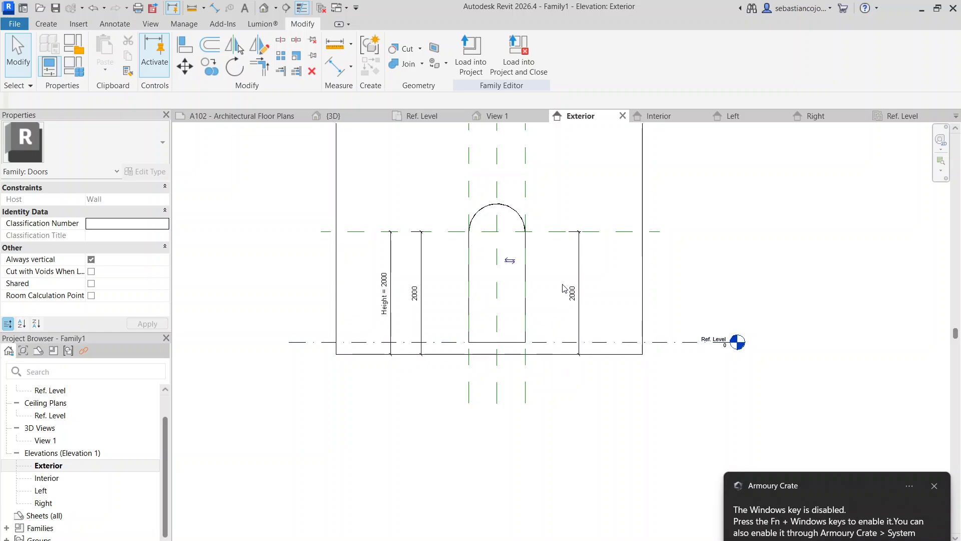
scroll(570, 291, "up", 2)
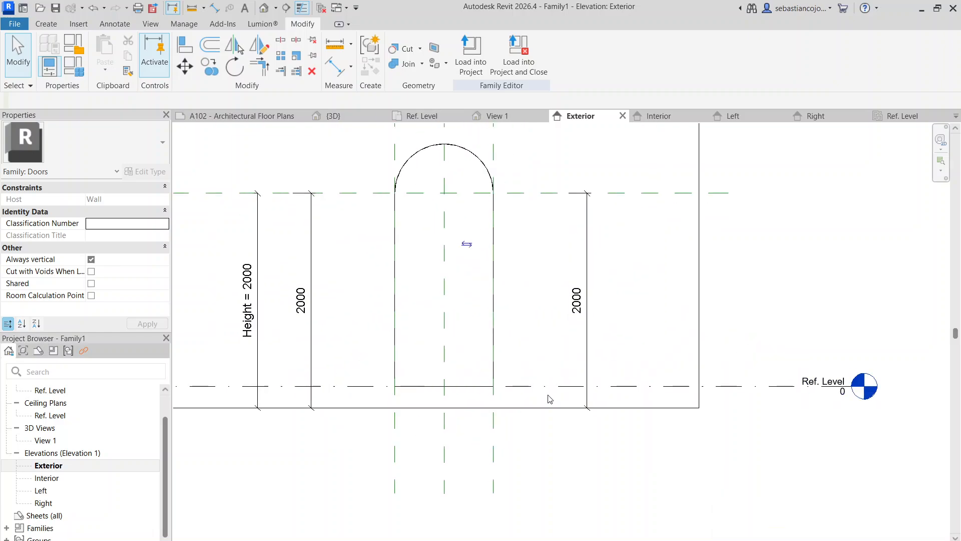
scroll(549, 399, "up", 2)
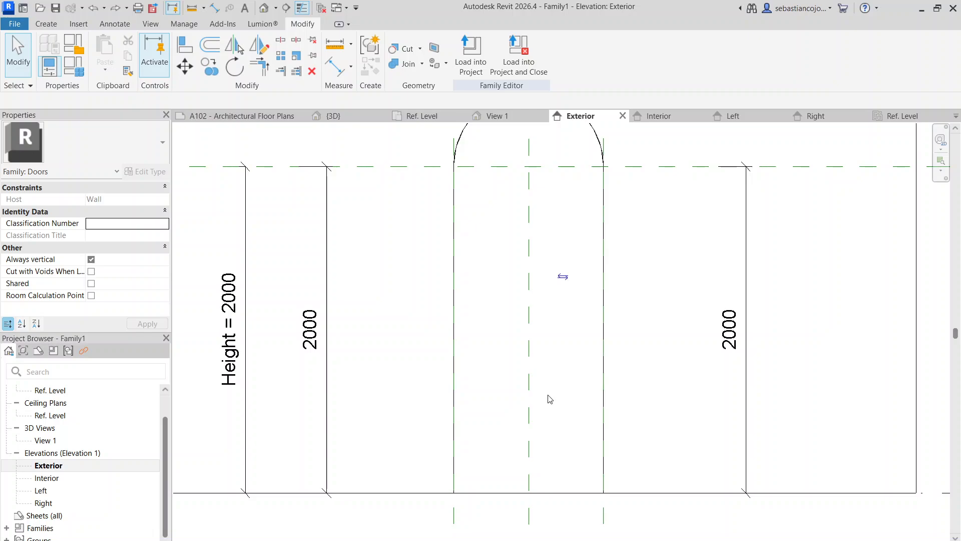
Set the door opening's Height dimension to 1800 mm in the Exterior elevation
left_click(721, 348)
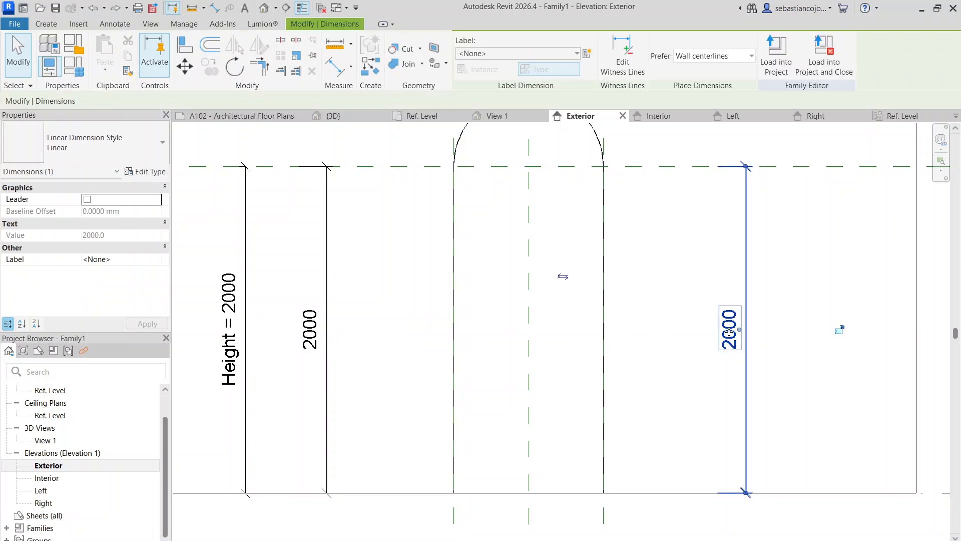
left_click(677, 228)
scroll(677, 220, "down", 4)
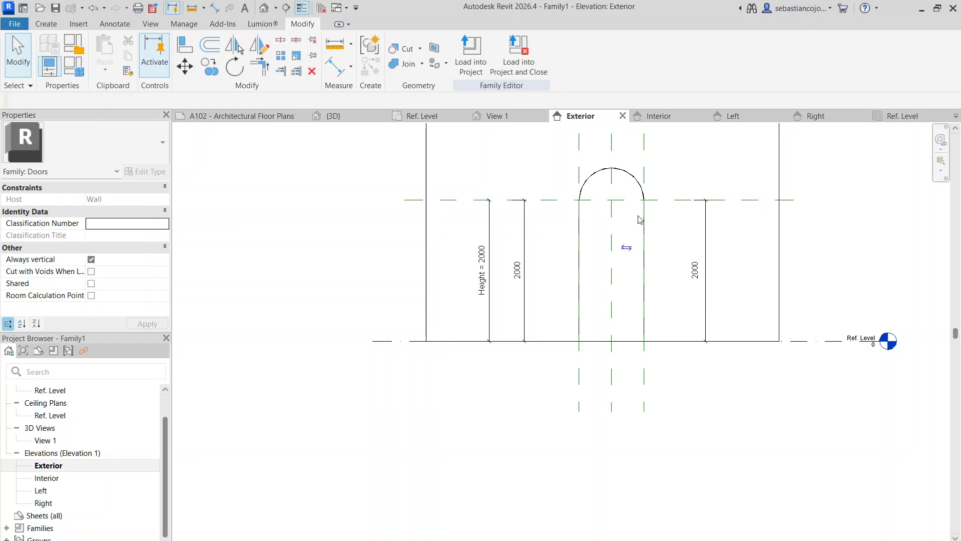
left_click(482, 270)
scroll(488, 281, "up", 3)
left_click(491, 284)
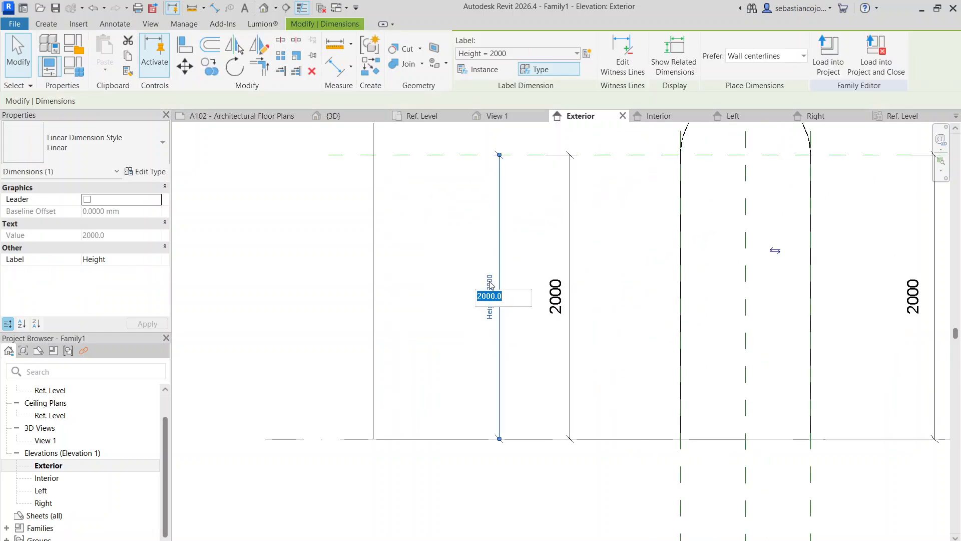
type("18")
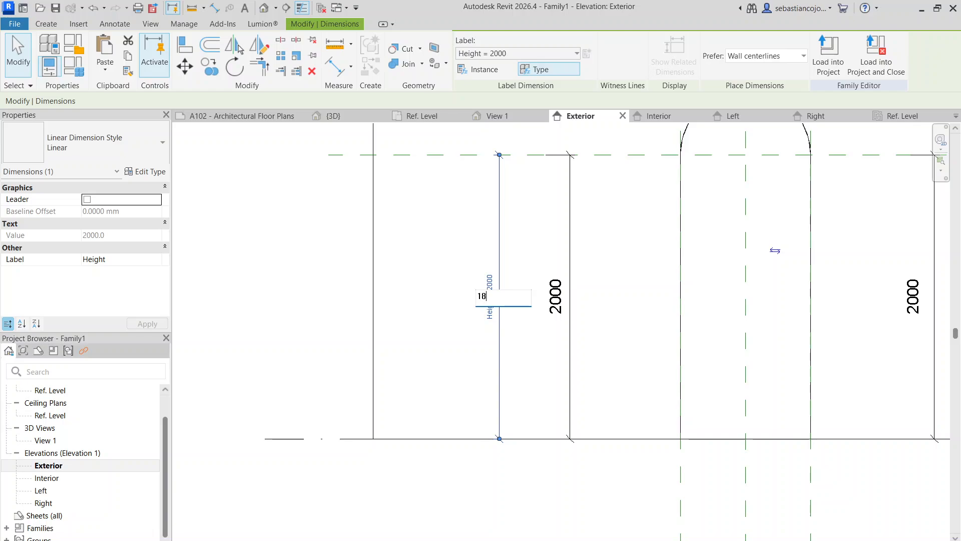
type("00")
key("Return")
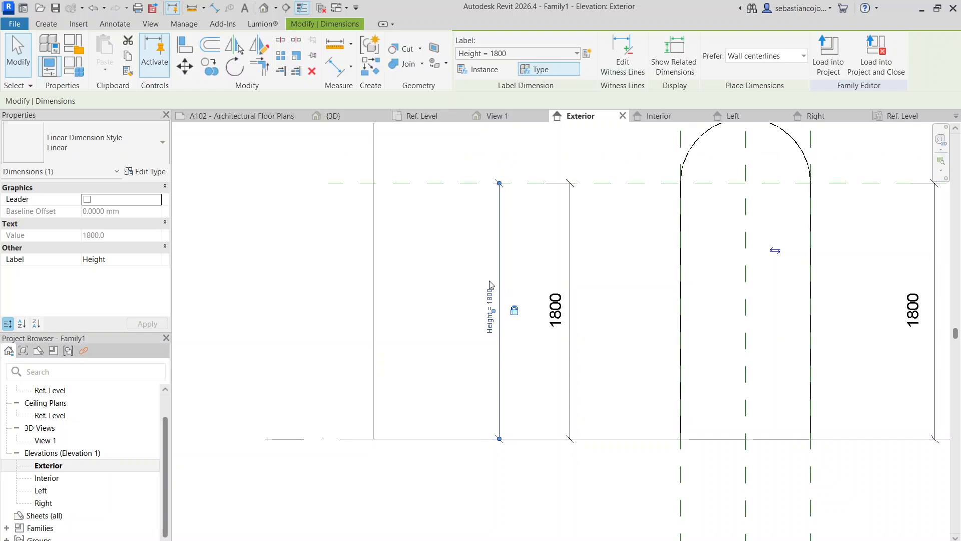
left_click(599, 292)
scroll(510, 284, "down", 3)
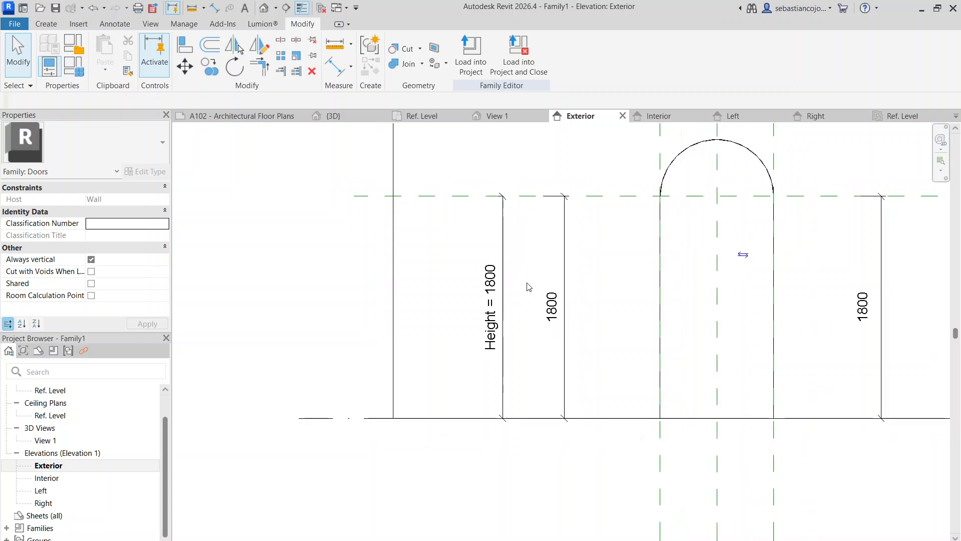
left_click(554, 281)
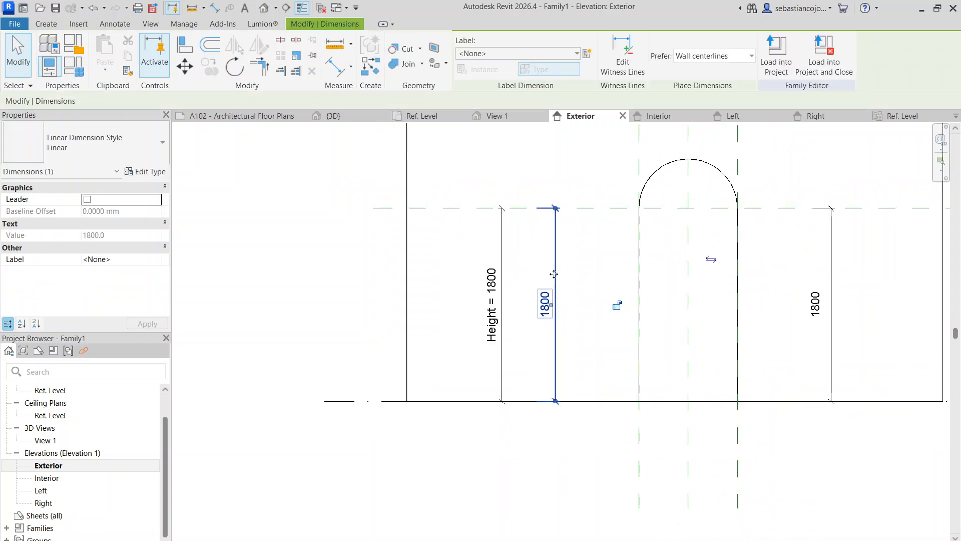
left_click(516, 280)
left_click(493, 293)
left_click(529, 257)
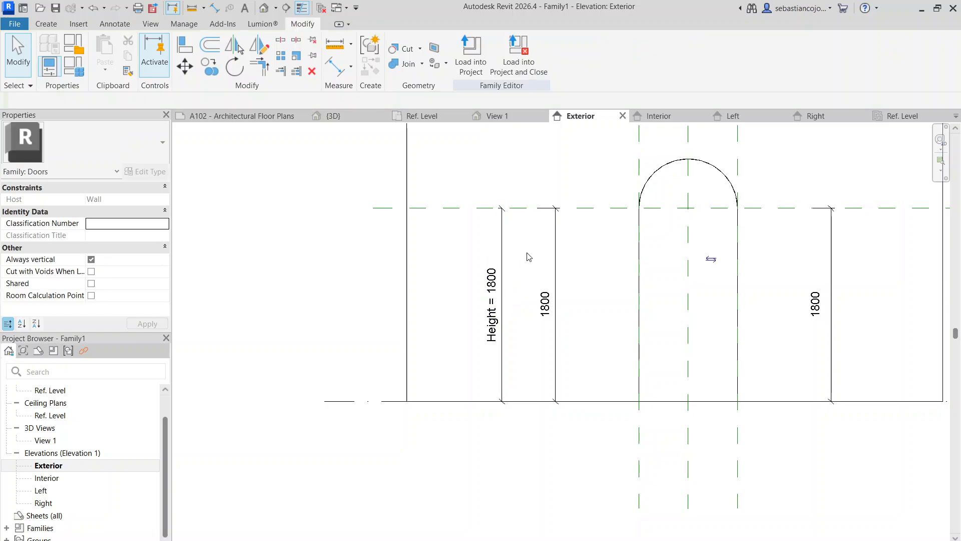
middle_click_drag(529, 257, 369, 290)
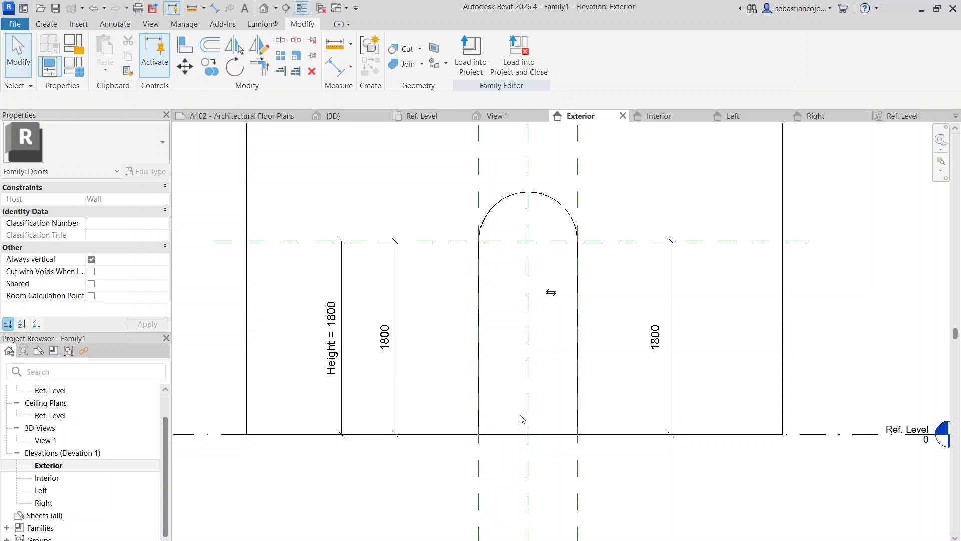
left_click(48, 25)
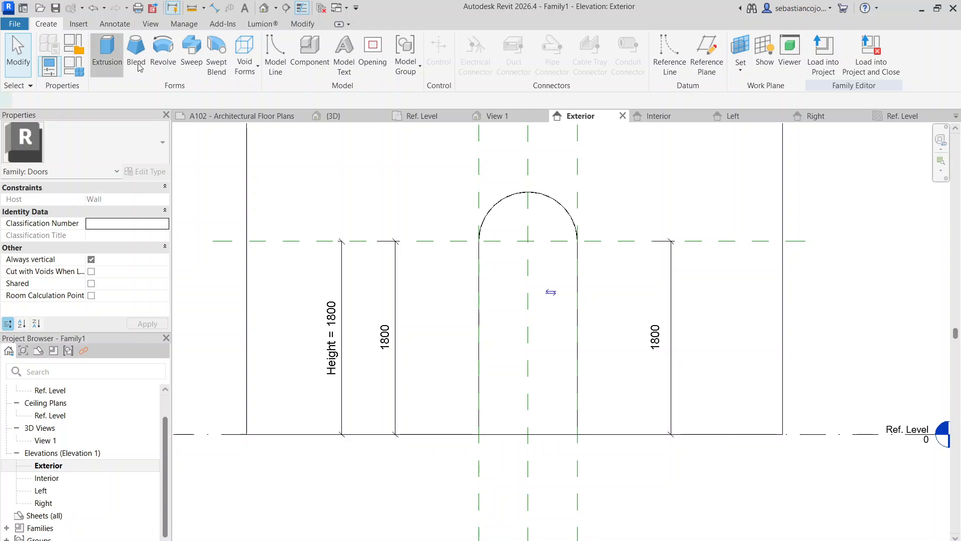
left_click(108, 50)
left_click(504, 43)
left_click(577, 69)
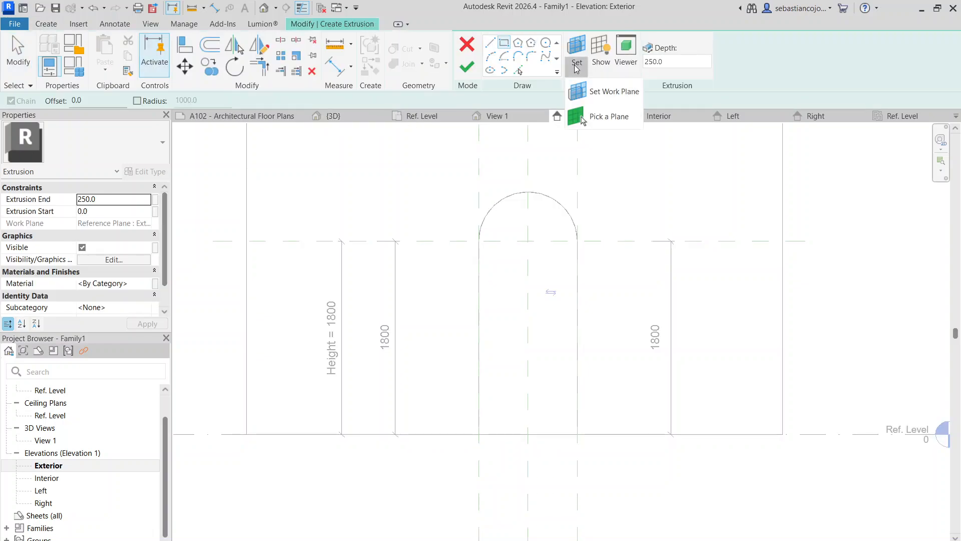
left_click(587, 120)
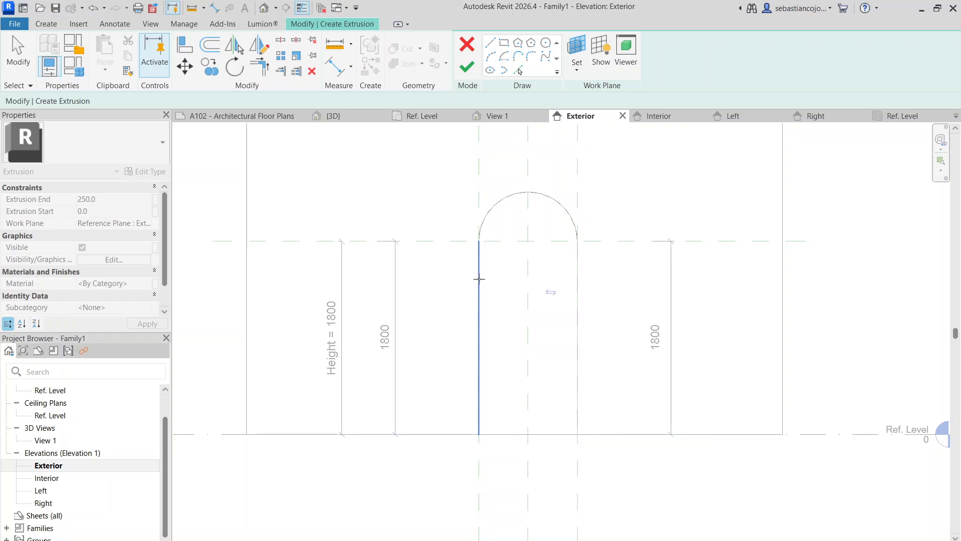
left_click(465, 44)
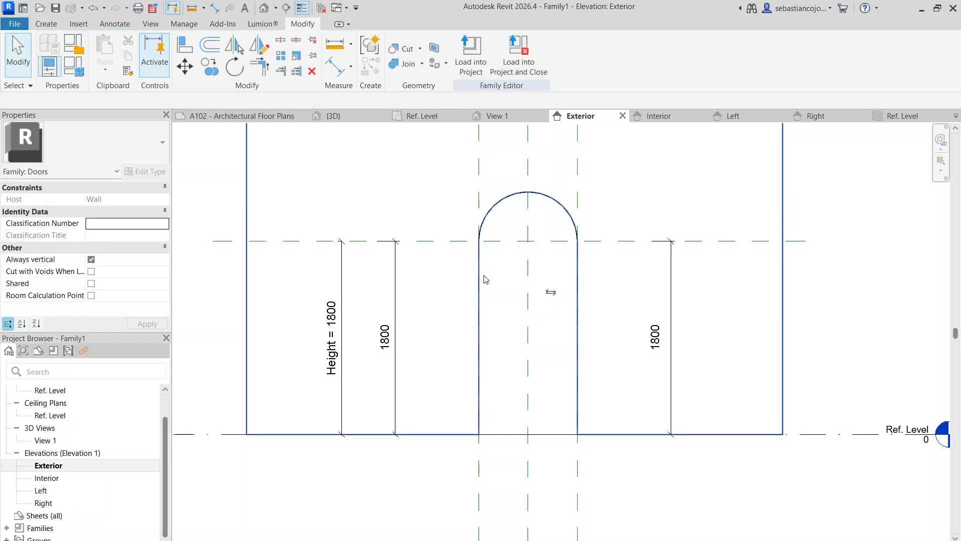
Start a solid extrusion for the door panel, using the host wall's face as its work plane
left_click(50, 24)
left_click(107, 50)
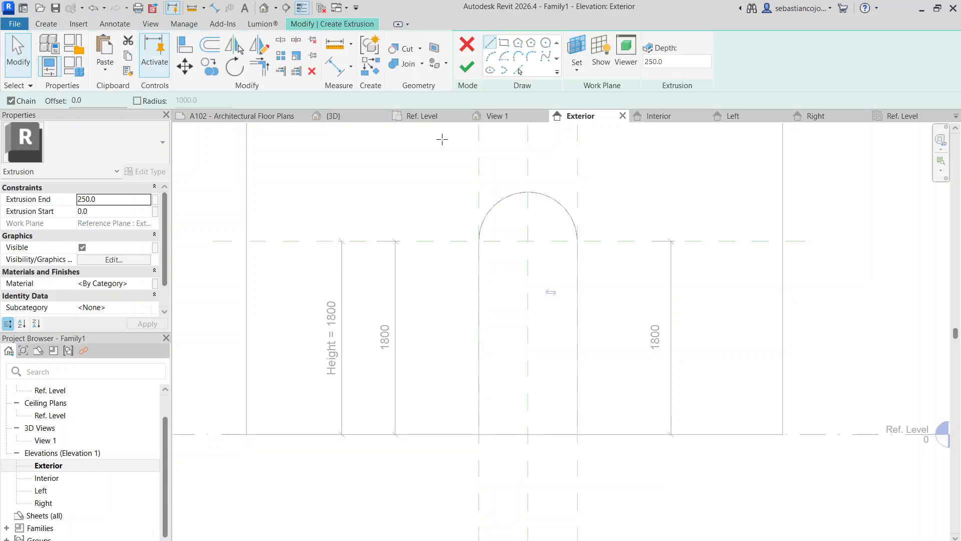
left_click(576, 62)
left_click(605, 113)
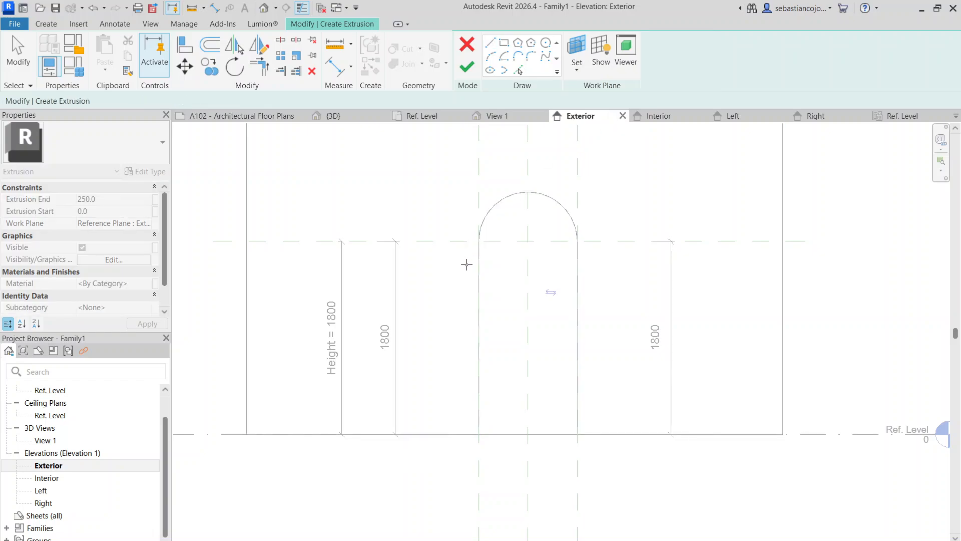
left_click(476, 273)
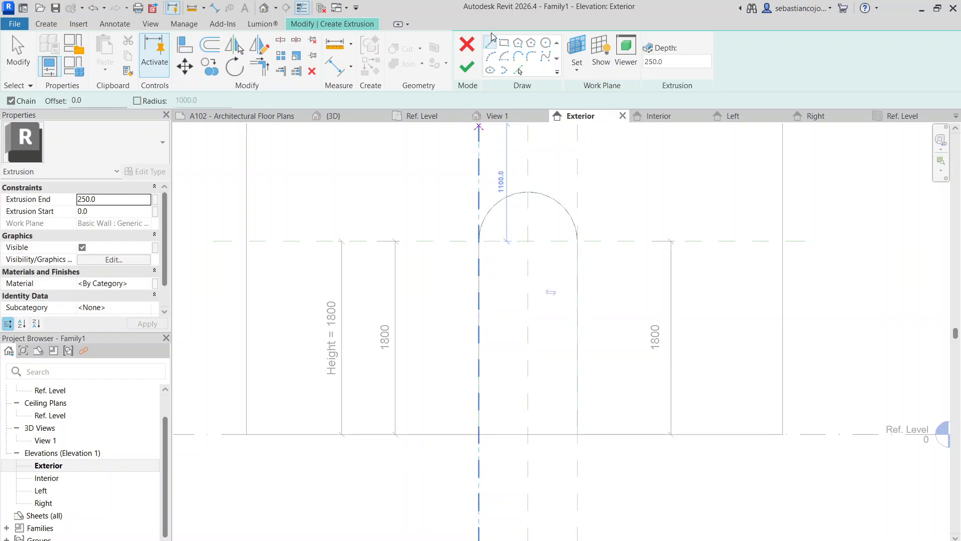
Trace the opening's two sides and arch, close the profile along Ref. Level, and finish the extrusion with a 250 mm depth
left_click(519, 75)
left_click(480, 301)
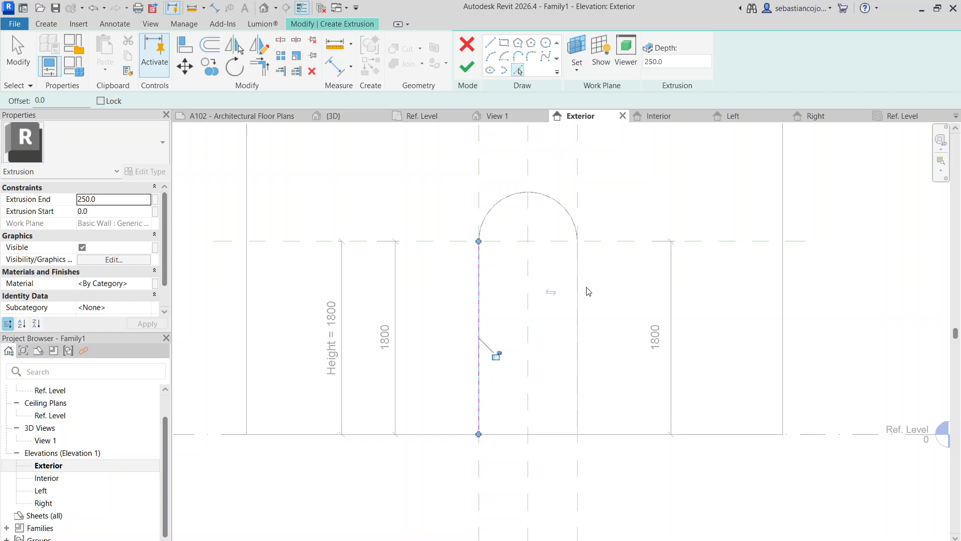
left_click(578, 292)
left_click(557, 198)
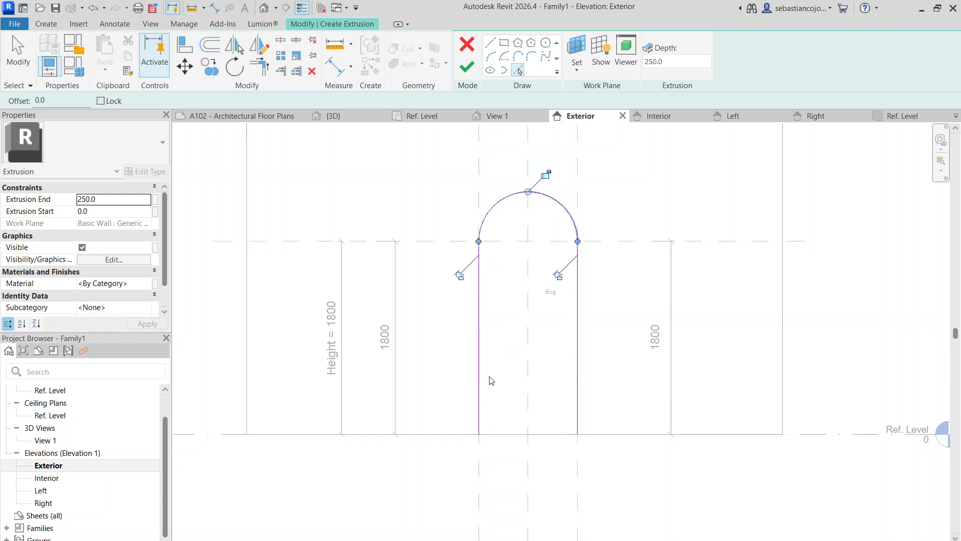
left_click(490, 42)
left_click(479, 434)
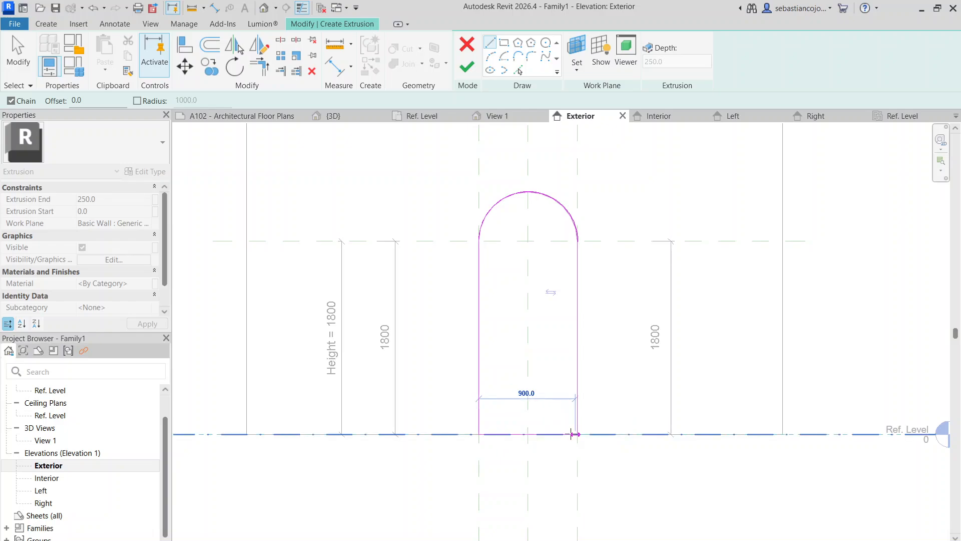
left_click(577, 434)
left_click(467, 67)
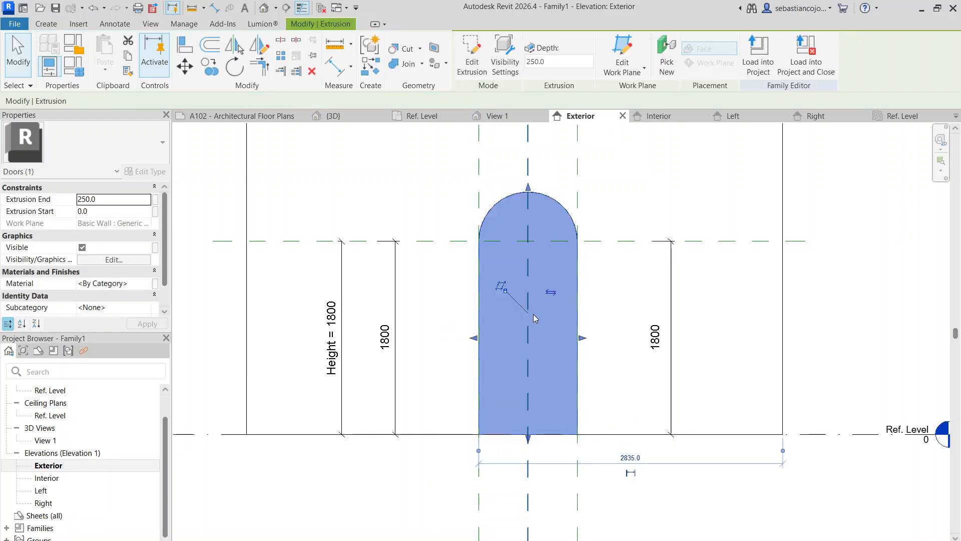
In the Left elevation, reshape the door extrusion to about 49 mm thick, set within the wall thickness around its centreline
double_click(77, 490)
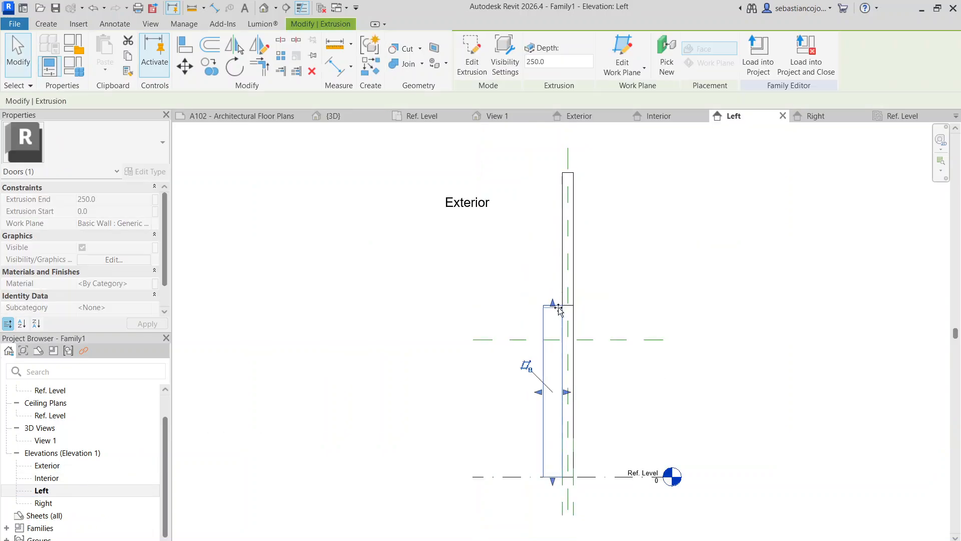
scroll(560, 356, "up", 3)
scroll(545, 255, "up", 2)
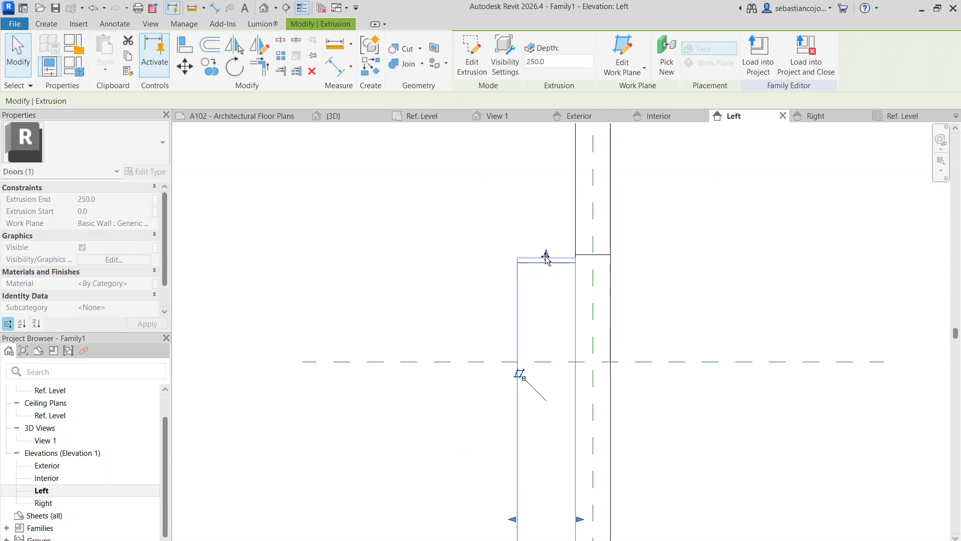
scroll(549, 265, "down", 3)
scroll(587, 440, "up", 3)
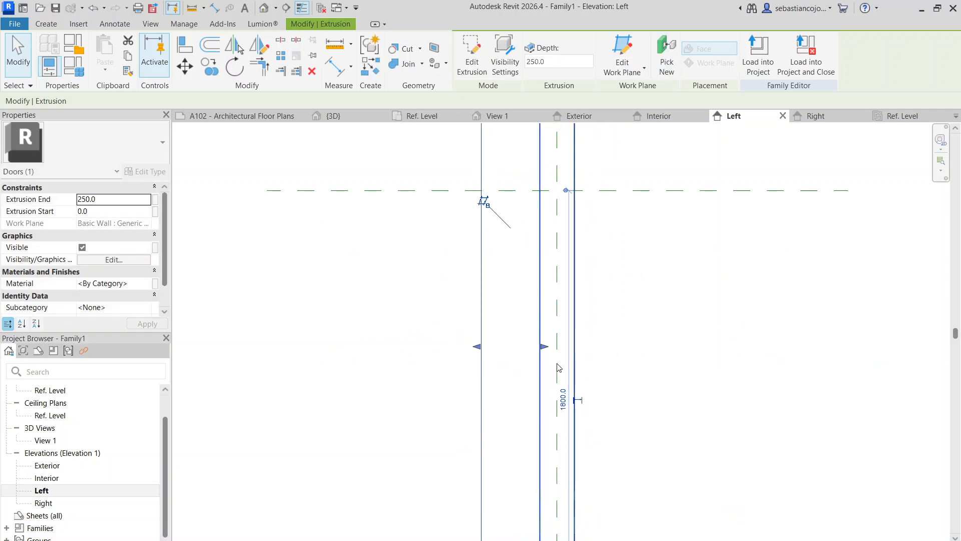
scroll(556, 360, "up", 2)
left_click_drag(537, 344, 581, 353)
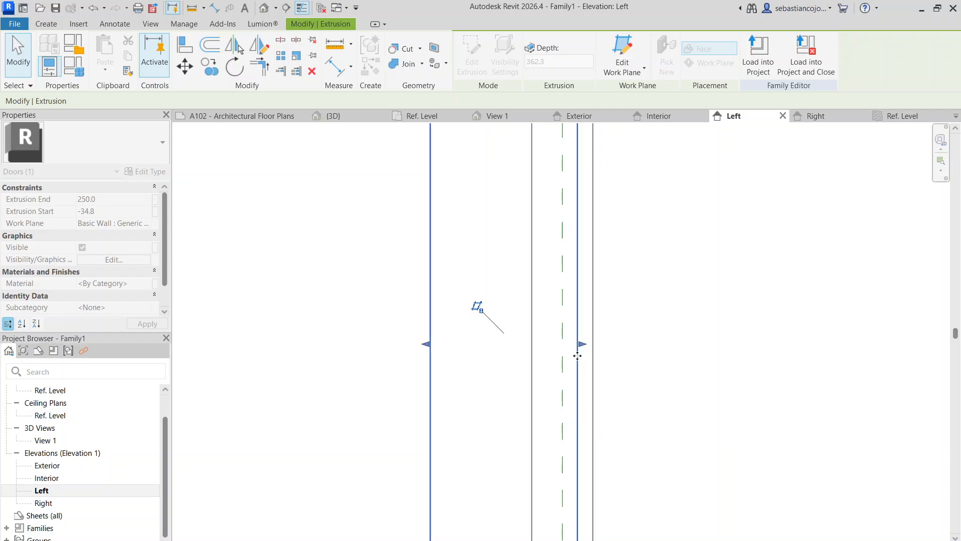
left_click_drag(428, 345, 577, 344)
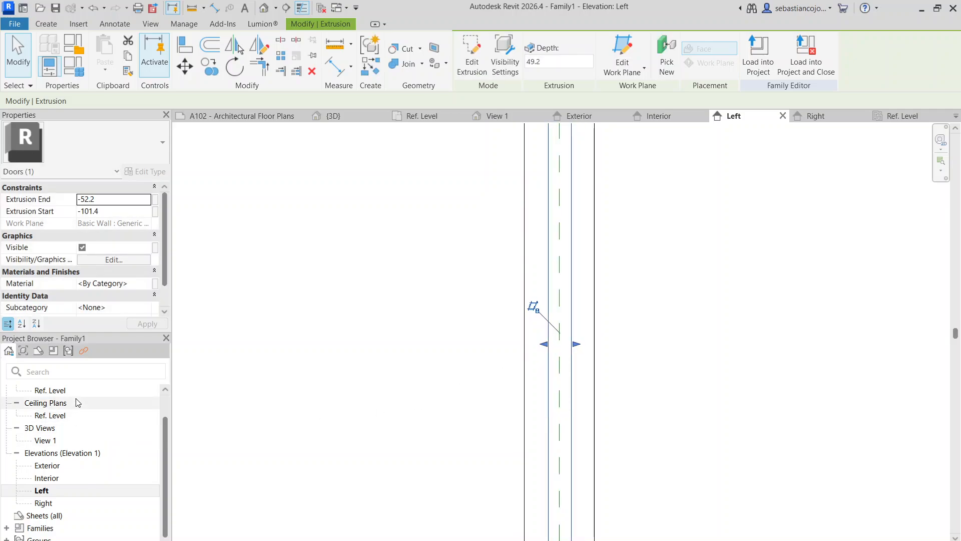
In the Ref. Level floor plan, add a horizontal reference plane across the opening, about 45 mm inside the exterior wall face
scroll(74, 408, "up", 1)
double_click(60, 416)
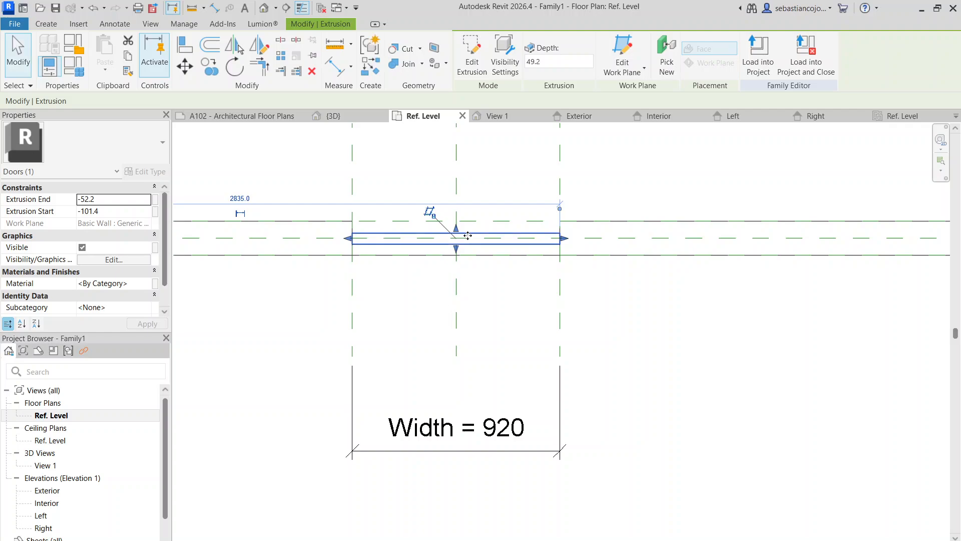
scroll(501, 280, "up", 4)
key("Escape")
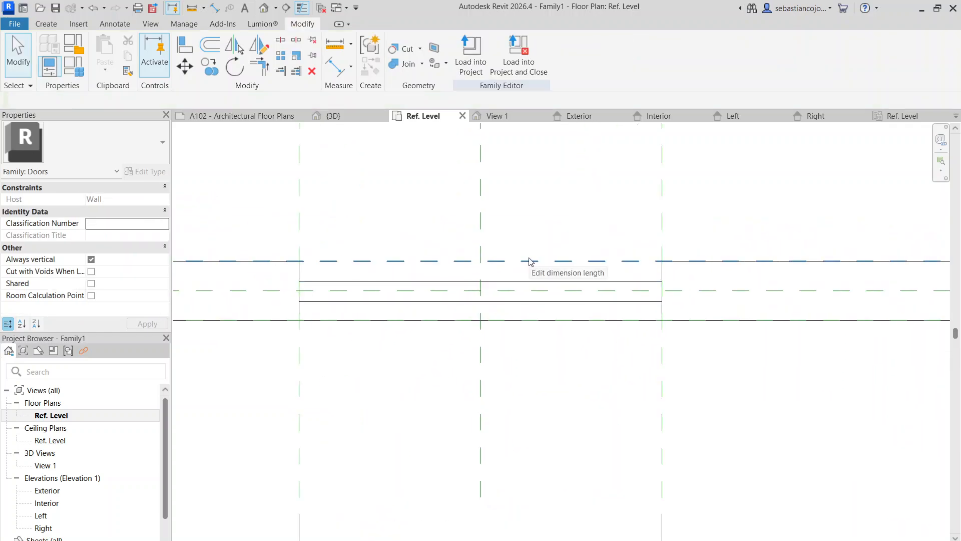
key("r")
key("p")
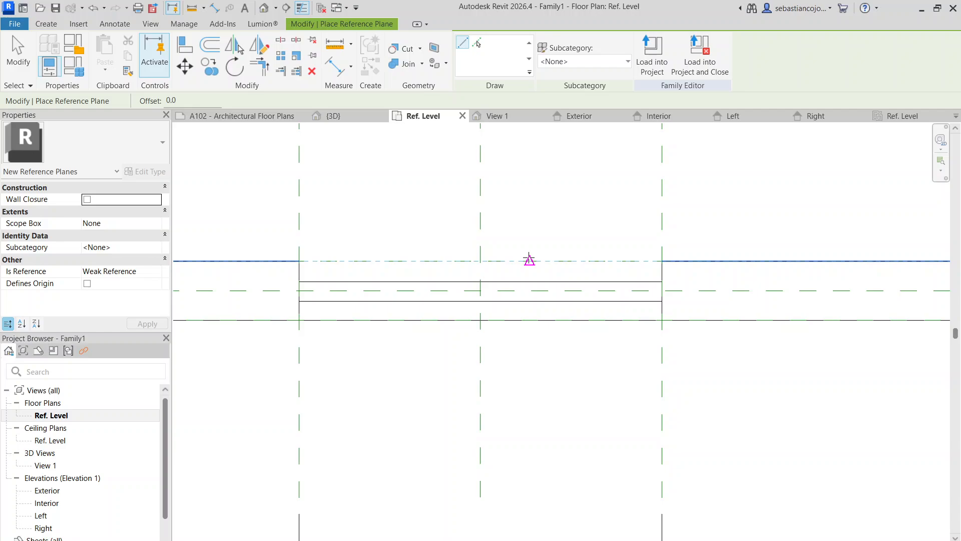
left_click(225, 278)
left_click(757, 278)
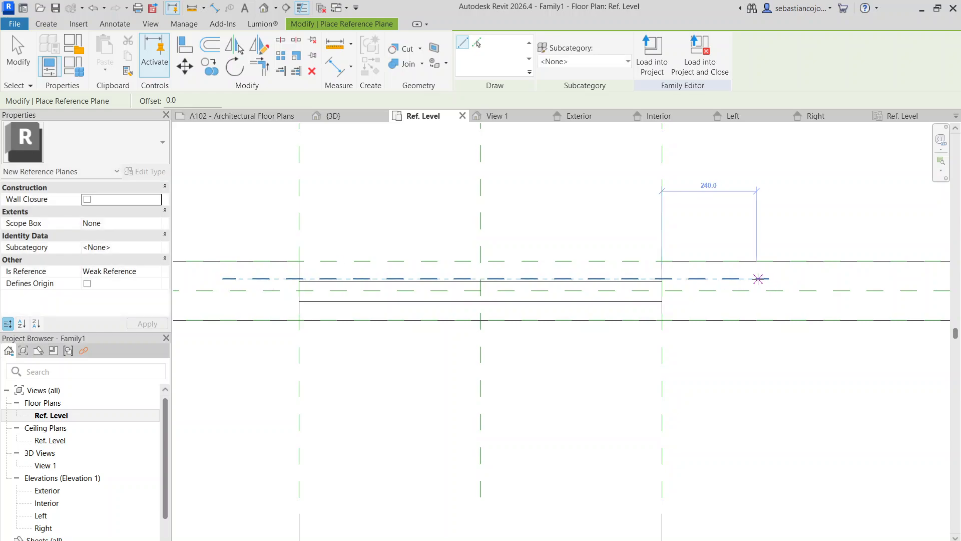
key("Escape")
key("Escape")
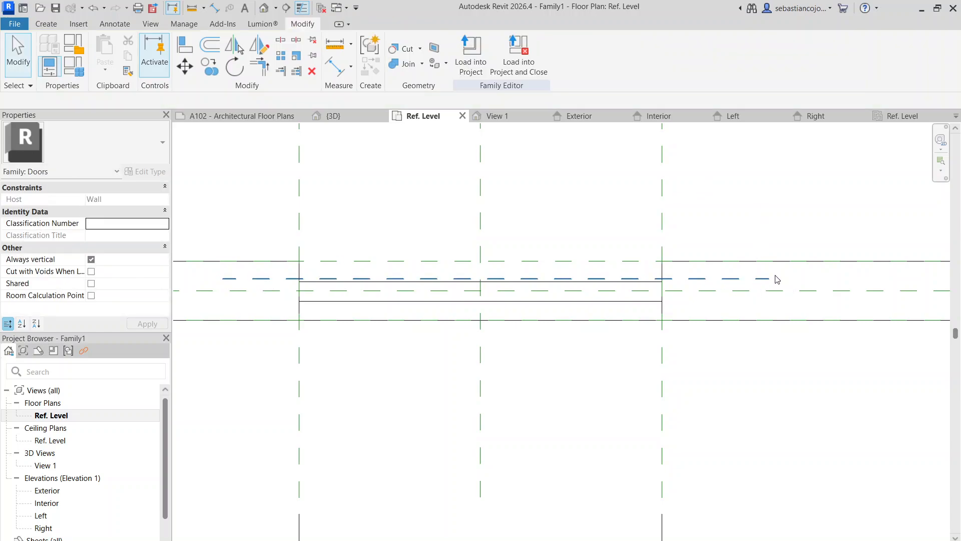
Copy the new reference plane about 65 mm toward the interior, beyond the door panel's other face
left_click(755, 278)
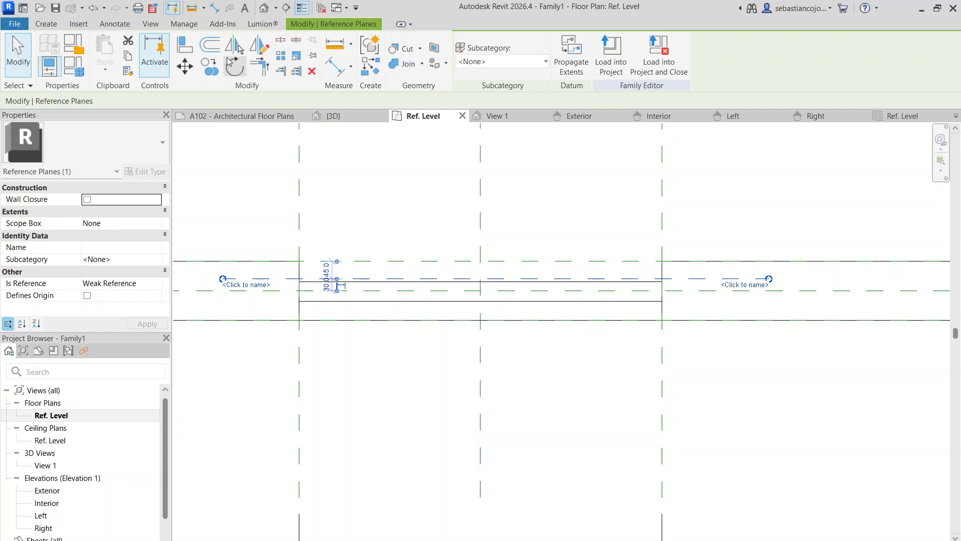
left_click(211, 66)
scroll(313, 279, "up", 2)
left_click(289, 279)
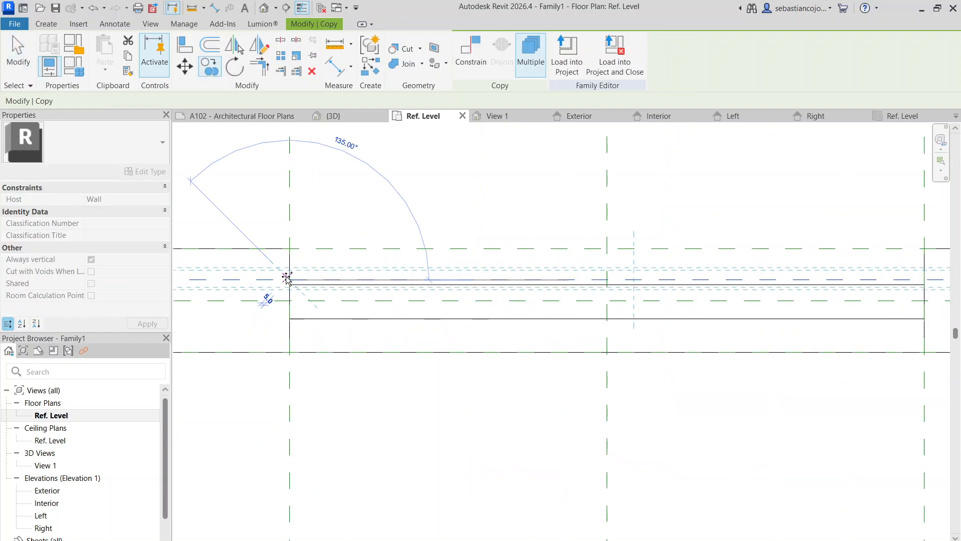
left_click(290, 331)
scroll(307, 310, "down", 2)
key("Escape")
key("Escape")
scroll(310, 305, "up", 2)
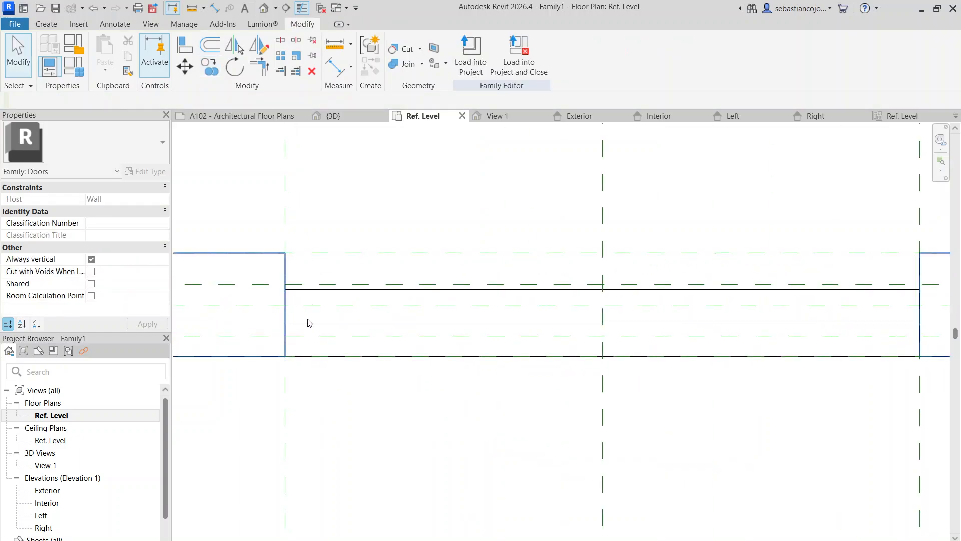
Move the exterior-side reference plane onto the door panel's exterior face
left_click(308, 335)
scroll(315, 300, "up", 1)
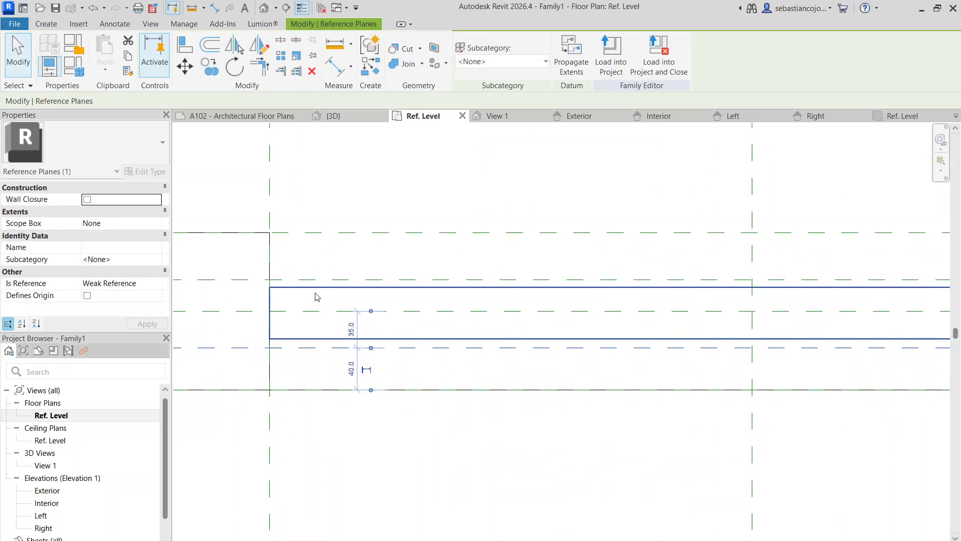
left_click(316, 287)
scroll(326, 279, "up", 1)
mouse_move(325, 280)
left_mouse_down()
mouse_move(330, 311)
mouse_move(328, 289)
left_mouse_up()
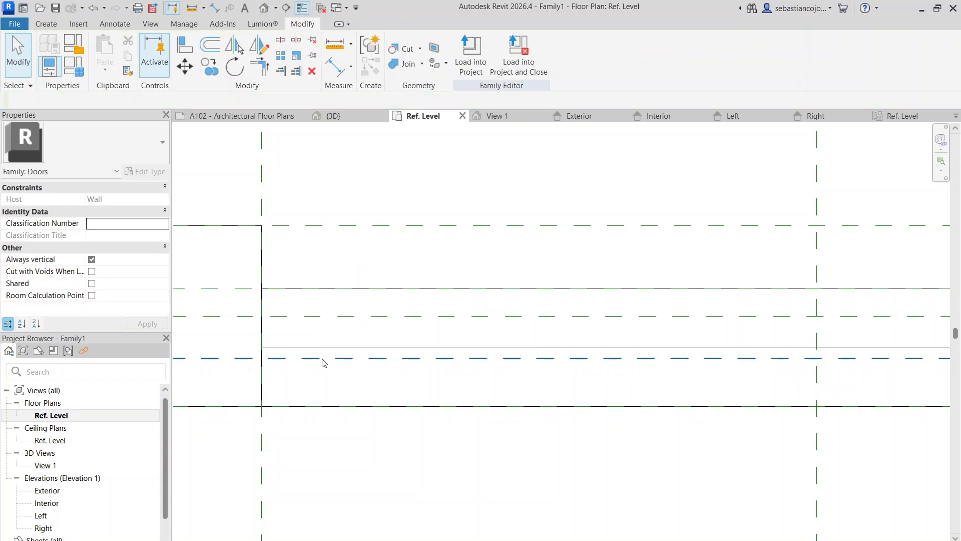
Move the interior-side reference plane onto the door panel's interior face in the Ref. Level floor plan
left_click_drag(322, 358, 321, 345)
scroll(321, 341, "down", 3)
key("Escape")
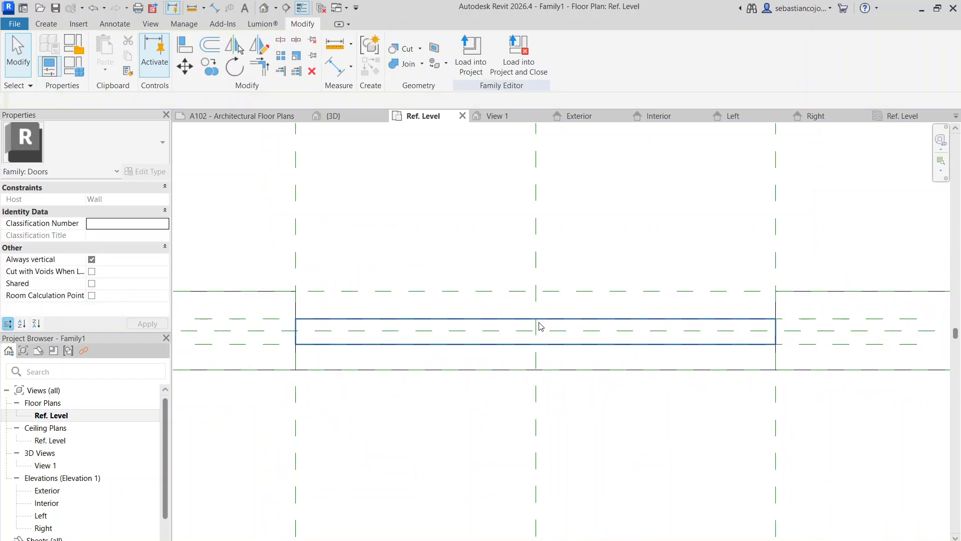
middle_click_drag(540, 326, 397, 291)
scroll(485, 299, "down", 2)
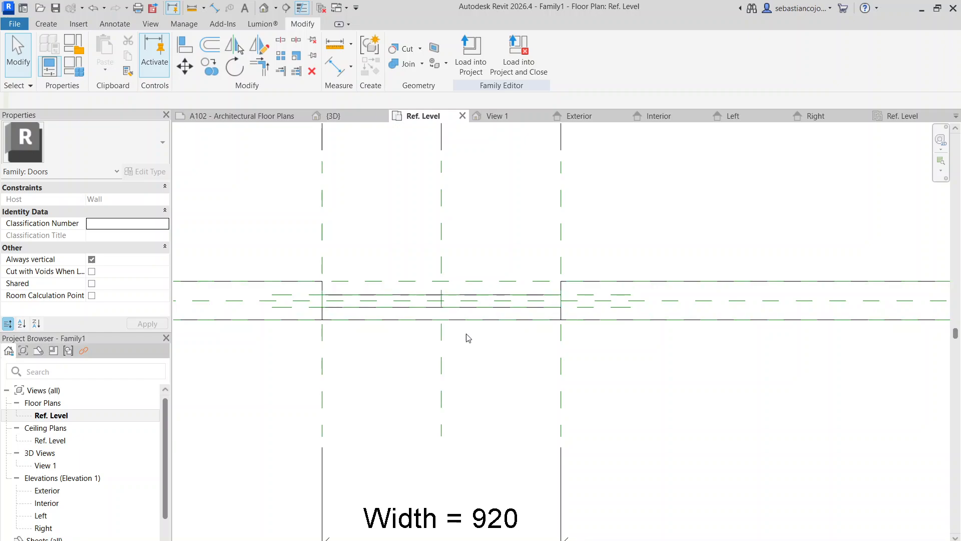
Add an aligned dimension from each panel-face reference plane to the wall's centre reference plane
left_click(335, 66)
scroll(301, 299, "up", 3)
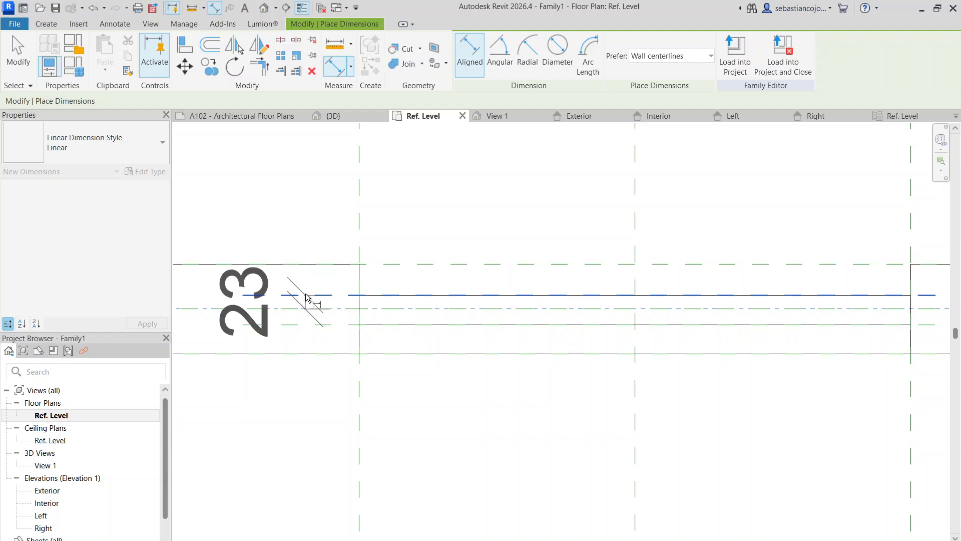
left_click(293, 300)
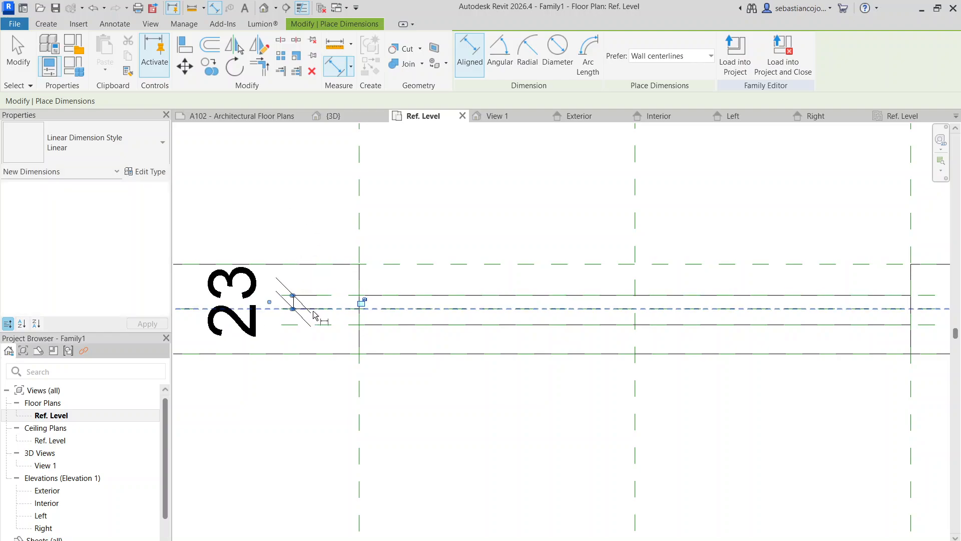
left_click(313, 311)
left_click(308, 326)
left_click(304, 347)
key("Escape")
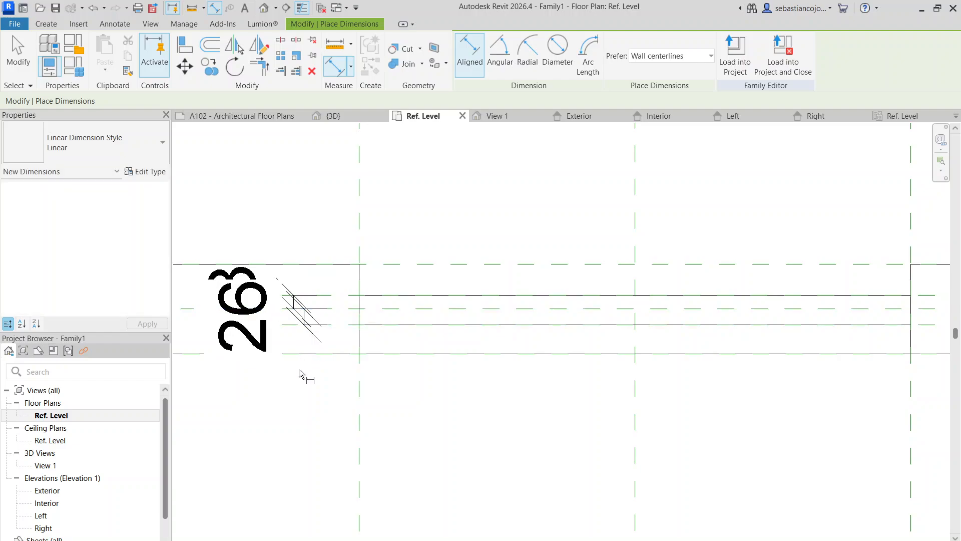
key("Escape")
Set the floor plan's view scale to 1 : 2 so the new dimension texts are smaller
scroll(304, 322, "up", 2)
left_click(294, 305)
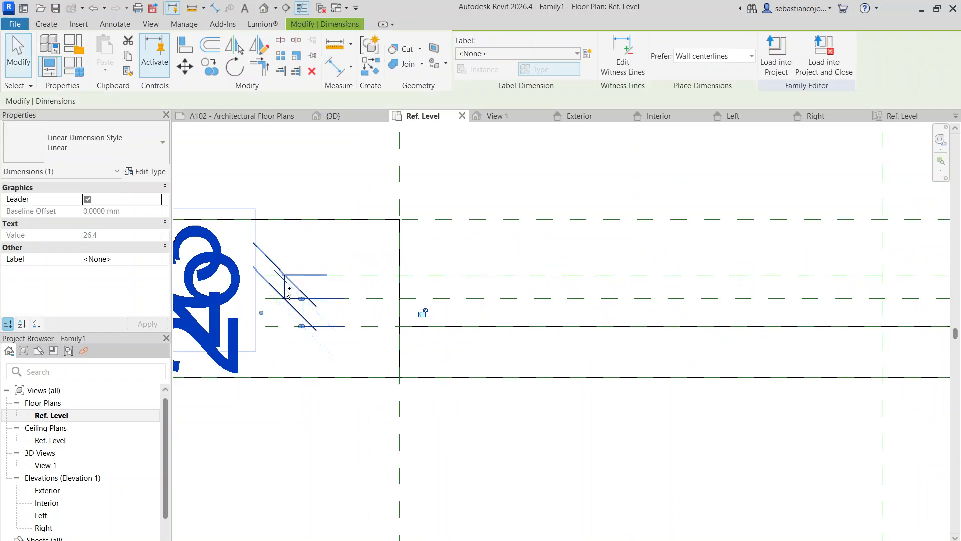
left_click(285, 290, "ctrl")
left_click(197, 533)
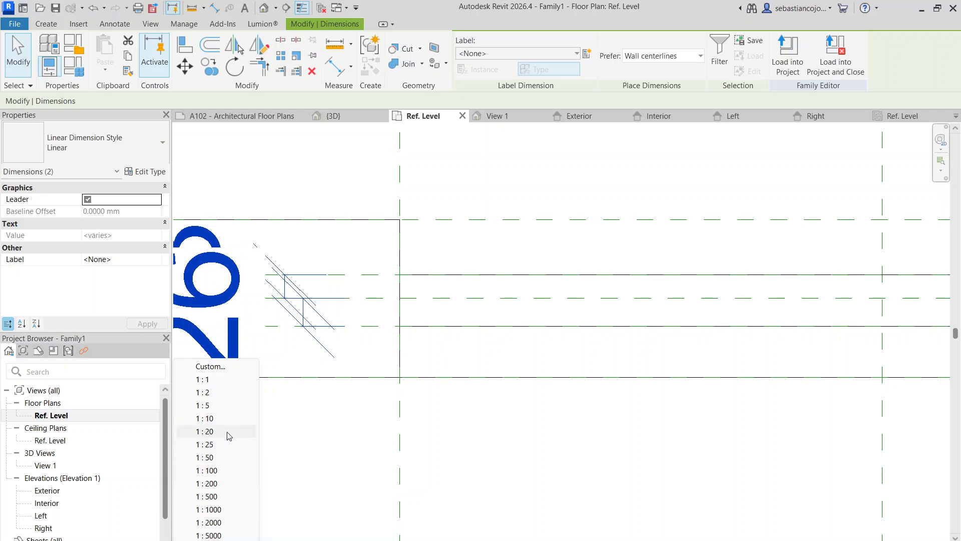
left_click(208, 391)
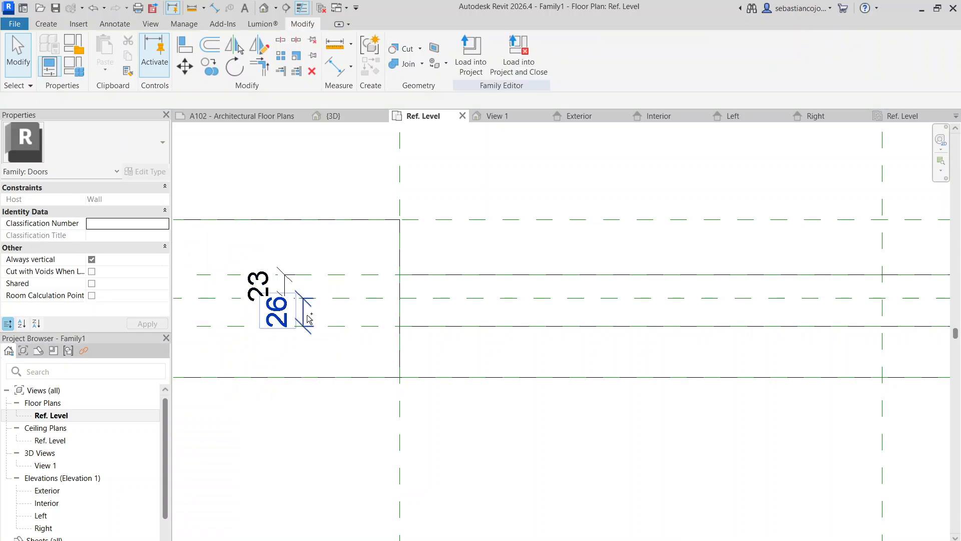
Label both centre-plane dimensions with a new type-based family parameter named Door thickness, grouped under Dimensions
left_click(307, 315, "ctrl")
left_click(285, 282, "ctrl")
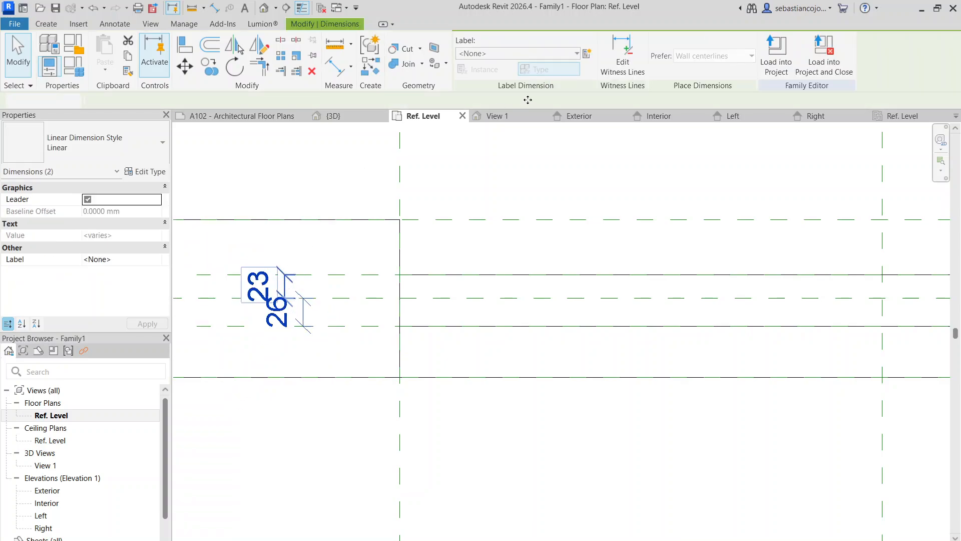
left_click(587, 57)
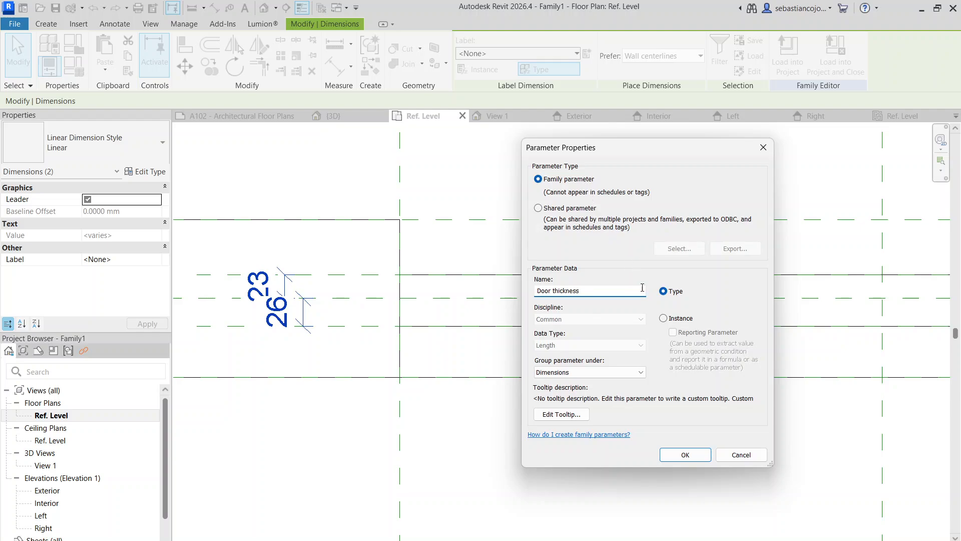
left_click(685, 455)
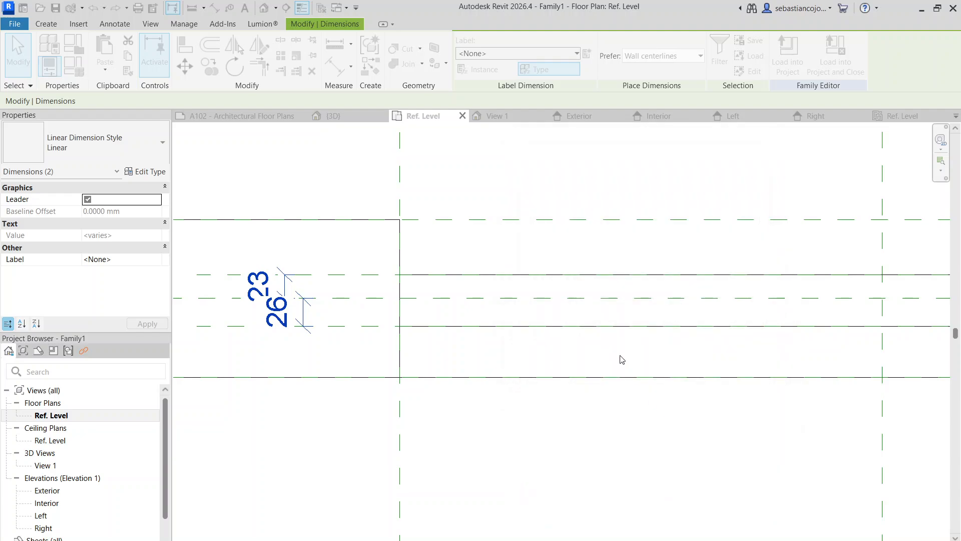
scroll(448, 283, "down", 3)
left_click(540, 382)
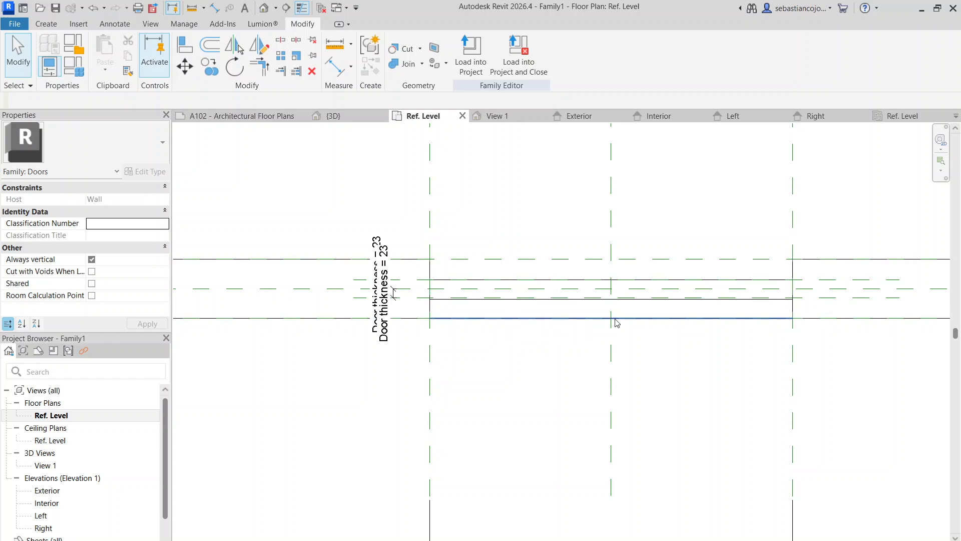
Stretch the door extrusion's interior face onto the interior-side reference plane, giving a depth of 45.7
scroll(610, 300, "up", 3)
left_click(608, 279)
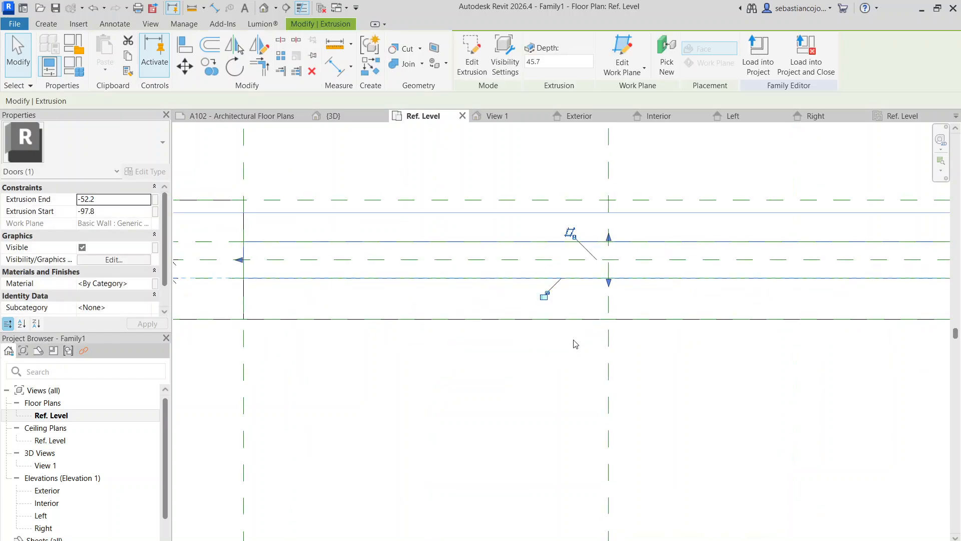
left_click(386, 272)
scroll(386, 272, "down", 4)
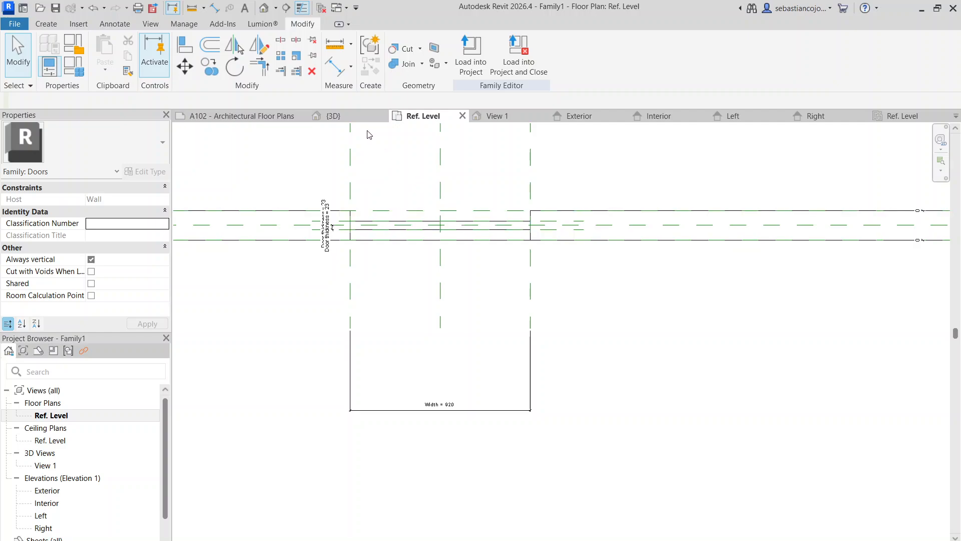
Look at the family's Exterior elevation, and examine the finished arched entrance door in the project's 3D view
left_click(603, 119)
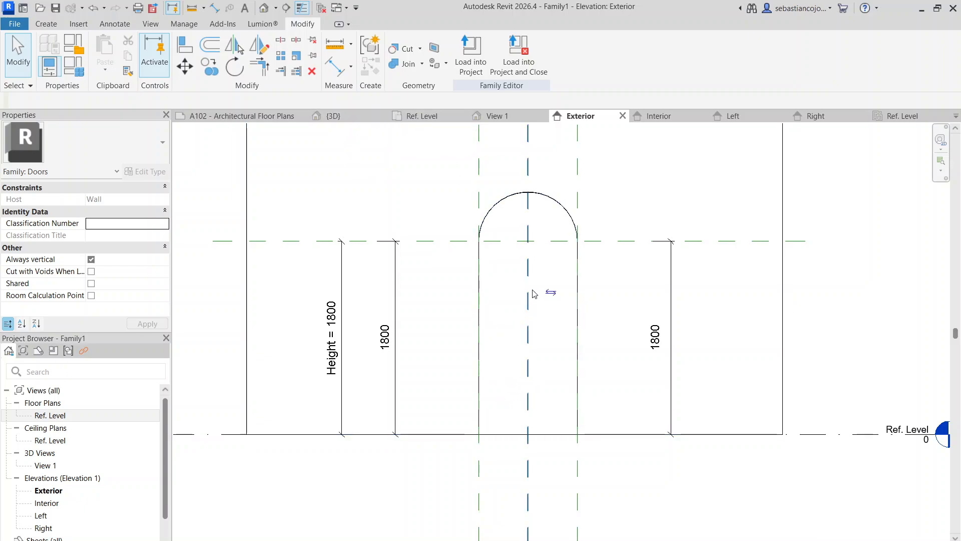
scroll(510, 268, "down", 3)
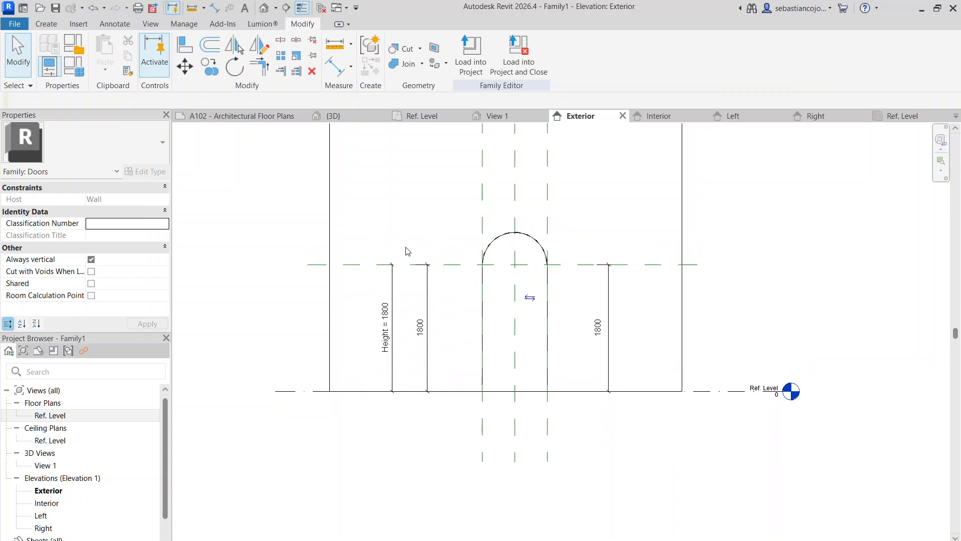
left_click(347, 115)
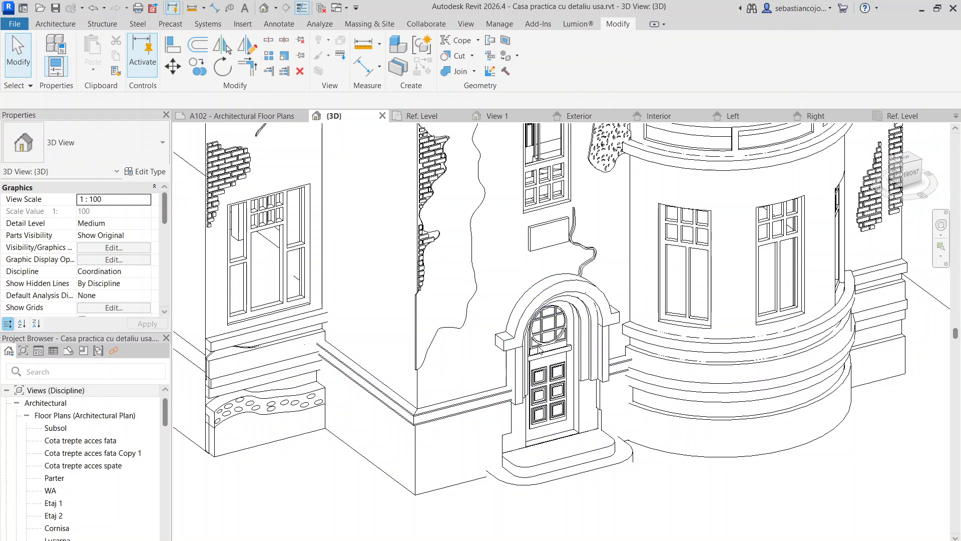
scroll(539, 349, "up", 3)
scroll(539, 349, "down", 4)
scroll(539, 349, "up", 5)
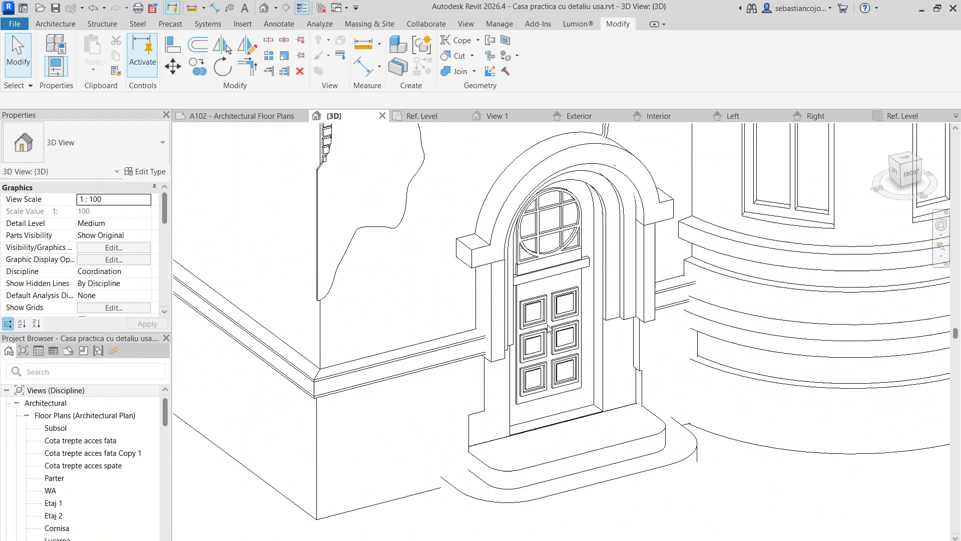
scroll(548, 328, "up", 2)
scroll(545, 273, "down", 2)
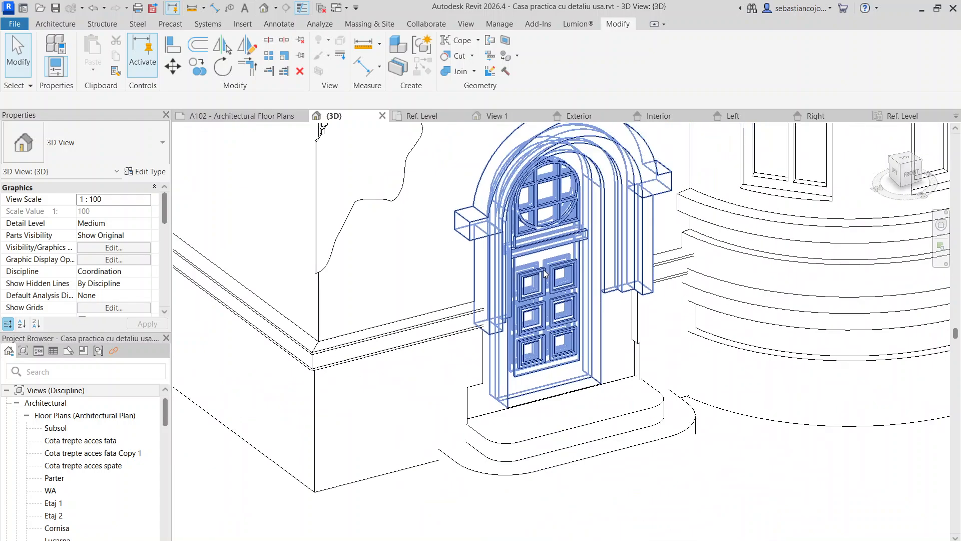
scroll(544, 270, "down", 2)
middle_click_drag(539, 270, 525, 306)
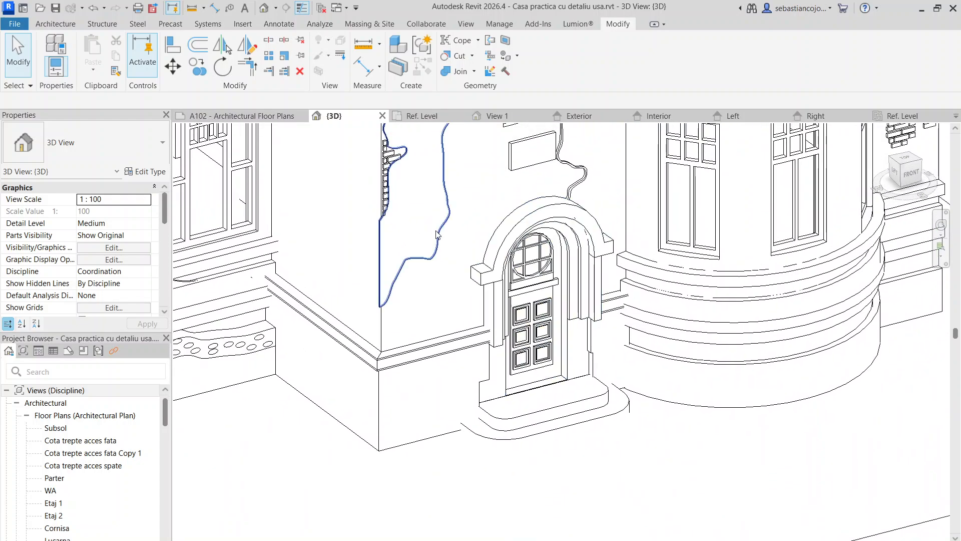
left_click(516, 274)
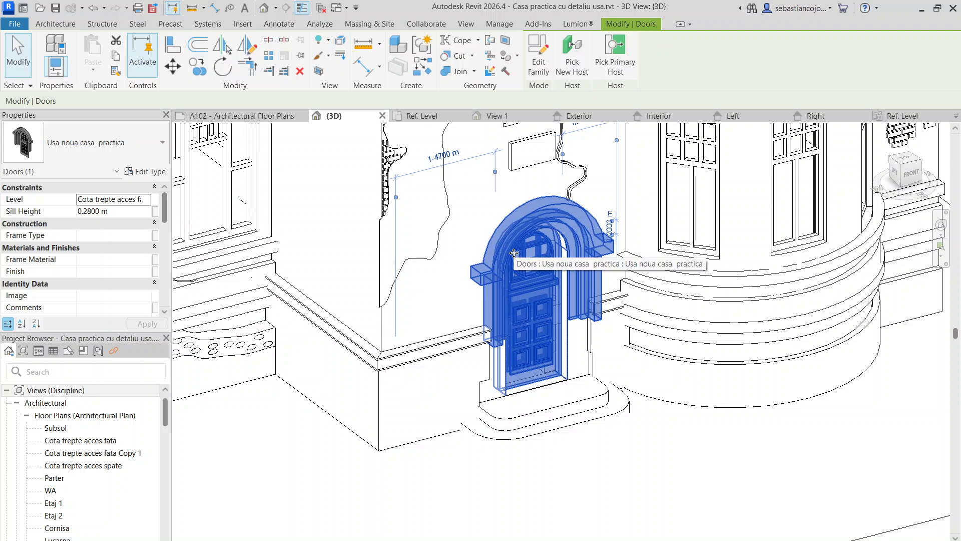
key("Escape")
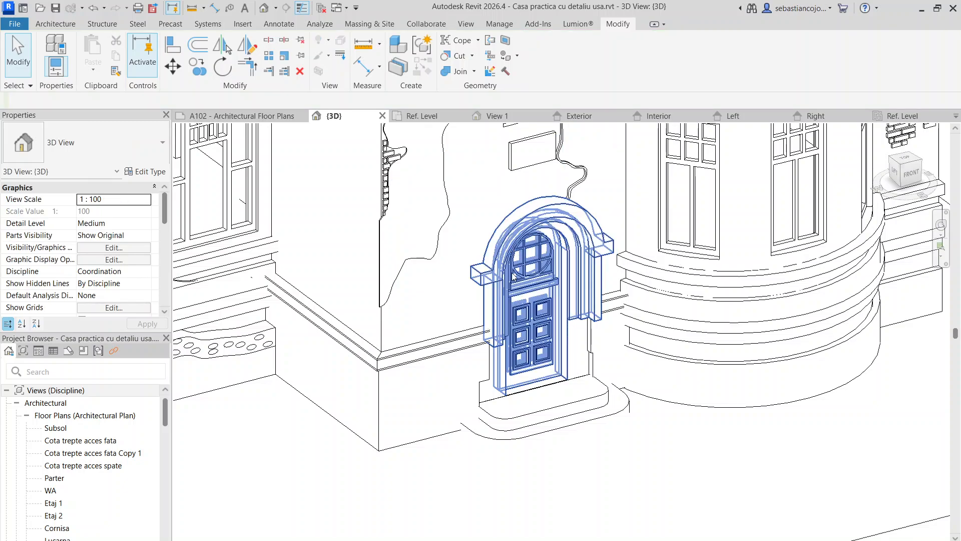
Open sheet A102 and frame a screen snip around the dimensioned front elevation of the entrance door
left_click(602, 121)
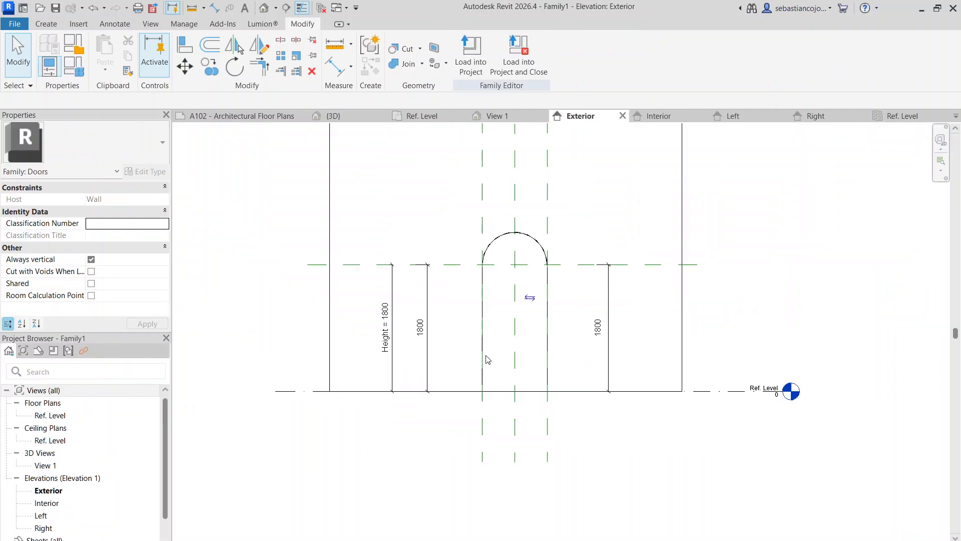
scroll(486, 360, "up", 4)
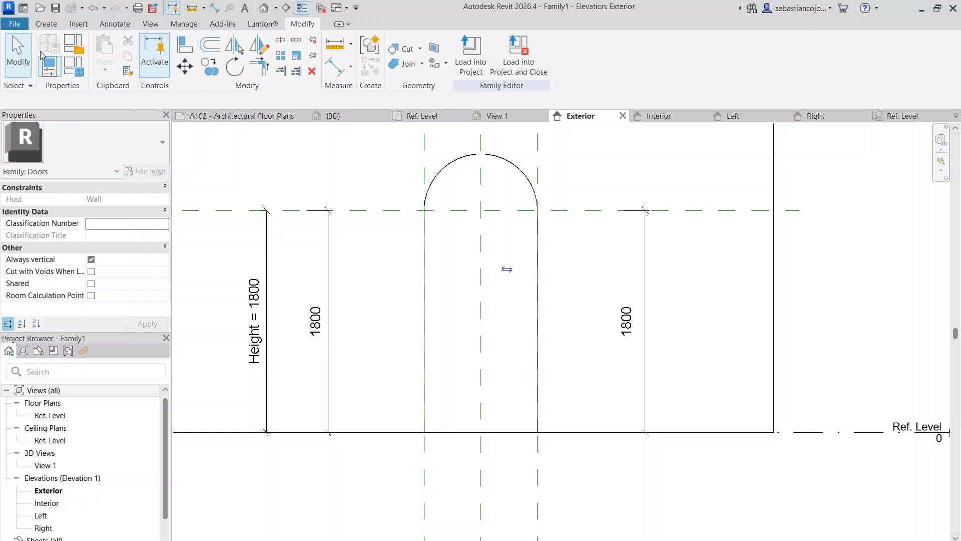
left_click(45, 24)
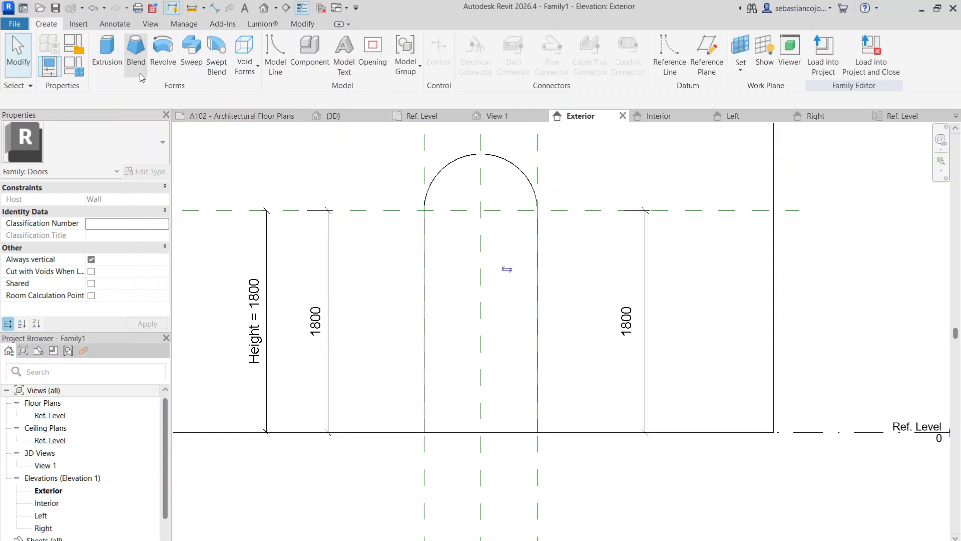
left_click(268, 119)
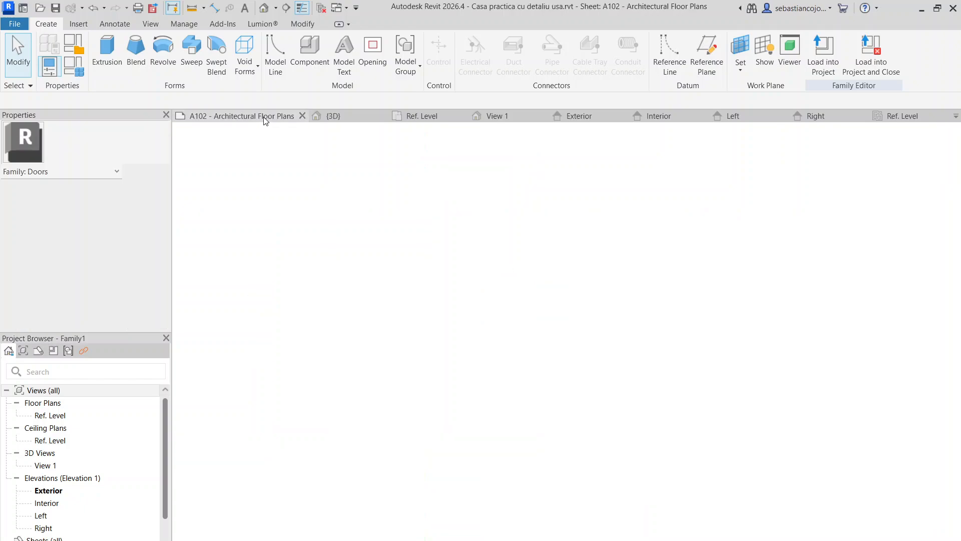
scroll(490, 268, "down", 4)
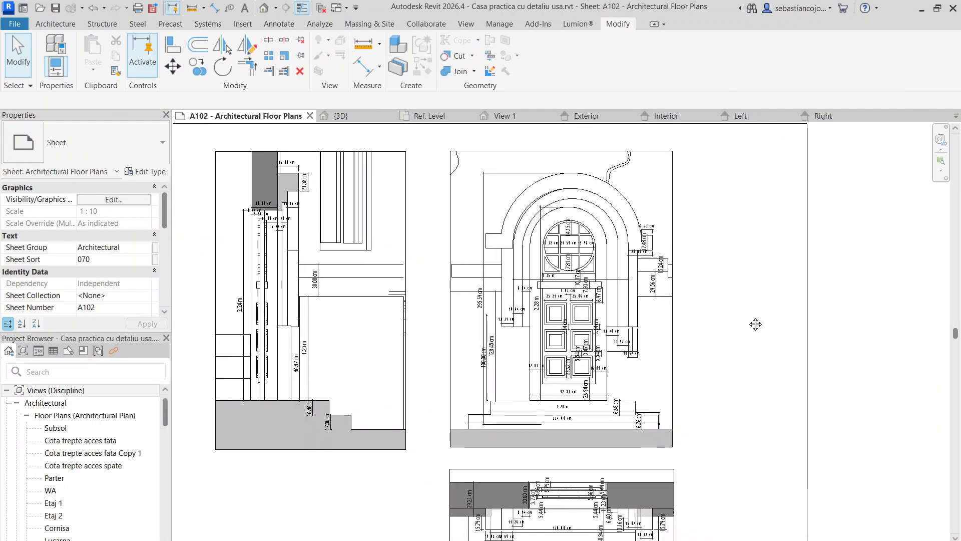
scroll(736, 300, "up", 2)
middle_click_drag(725, 287, 727, 301)
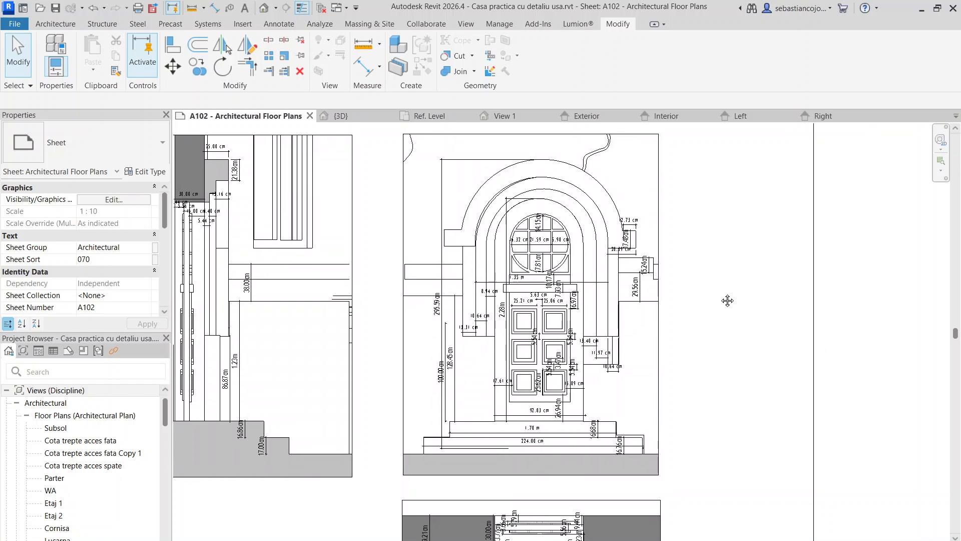
key("super+shift+s")
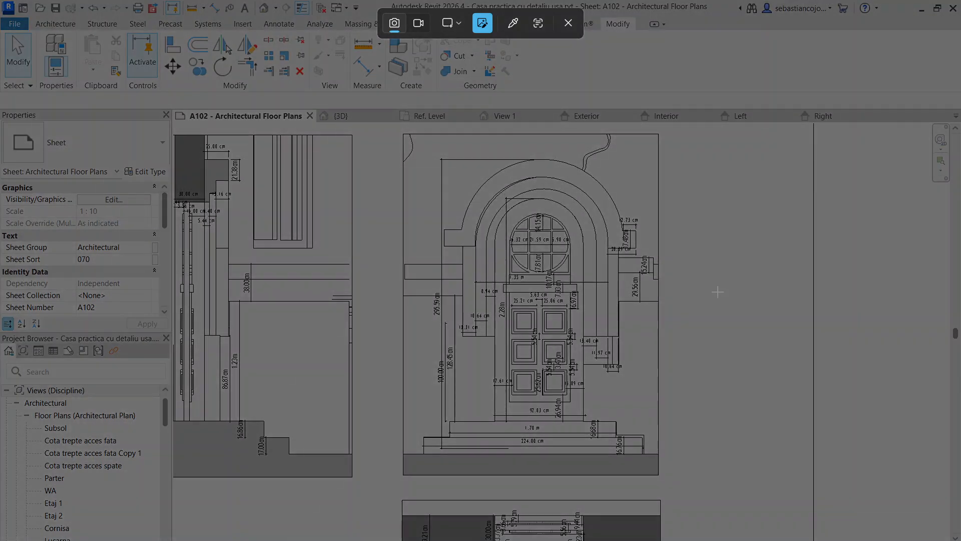
mouse_move(393, 129)
left_mouse_down()
mouse_move(609, 393)
mouse_move(662, 478)
left_mouse_up()
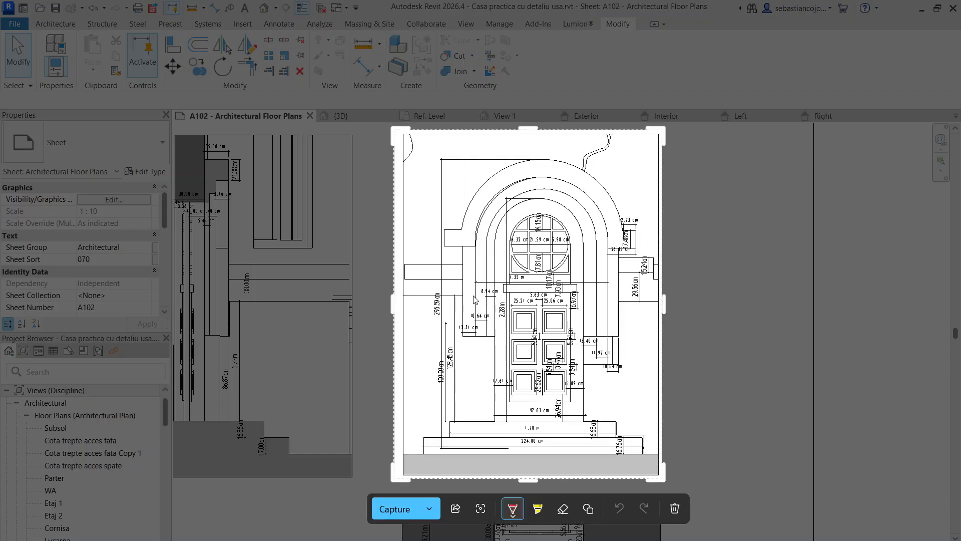
Save the snip as a PNG named Reference in Downloads, and return to the door family's Exterior elevation
left_click(429, 508)
left_click(416, 459)
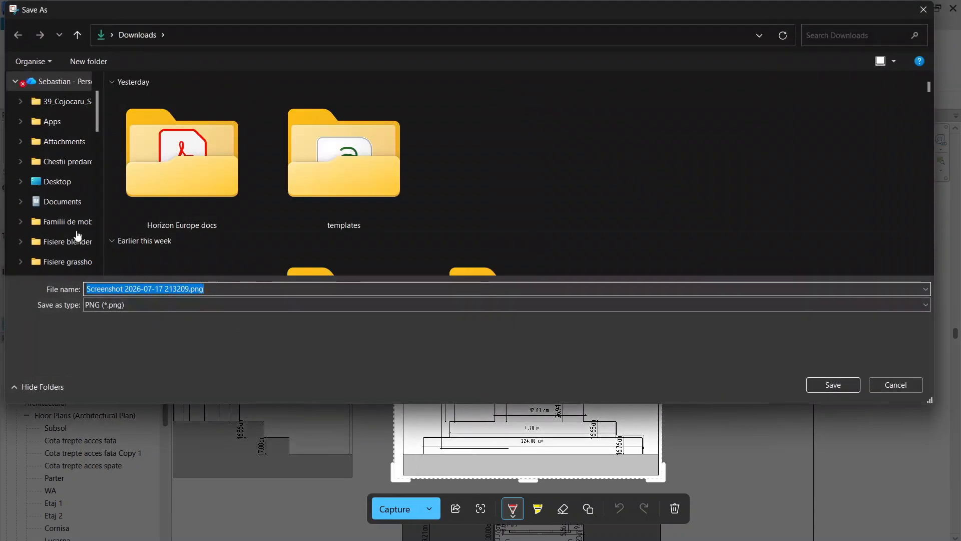
scroll(40, 139, "down", 1)
scroll(40, 145, "down", 4)
scroll(35, 210, "up", 10)
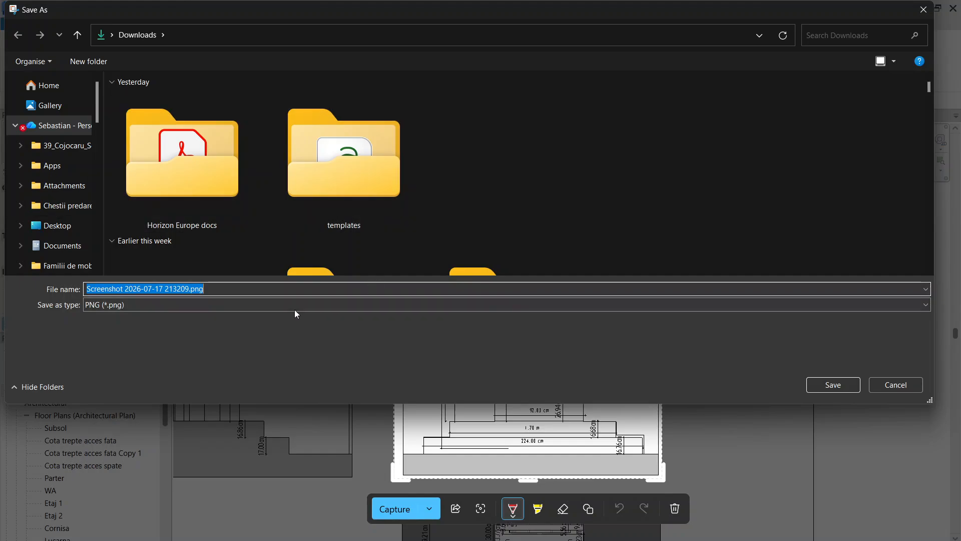
type("Refer")
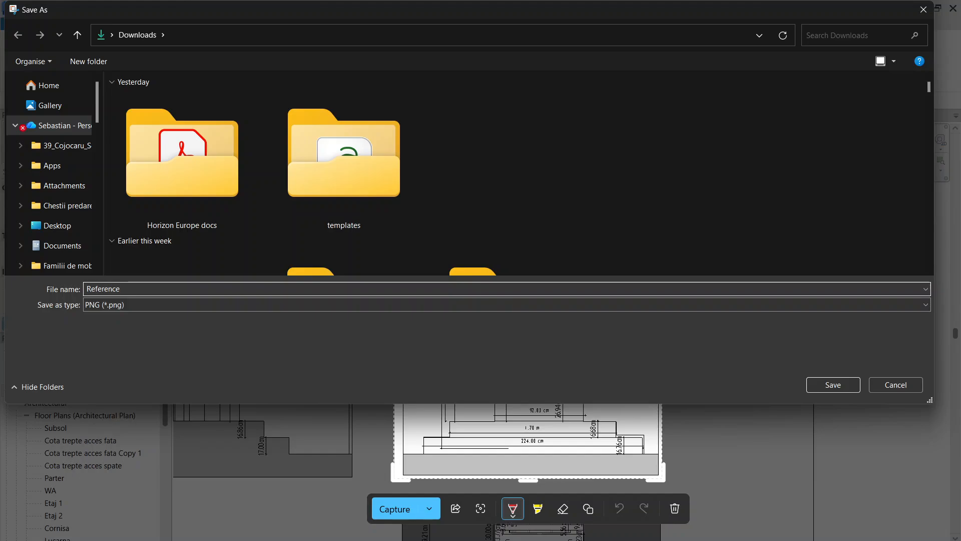
type("ence")
key("Return")
key("Escape")
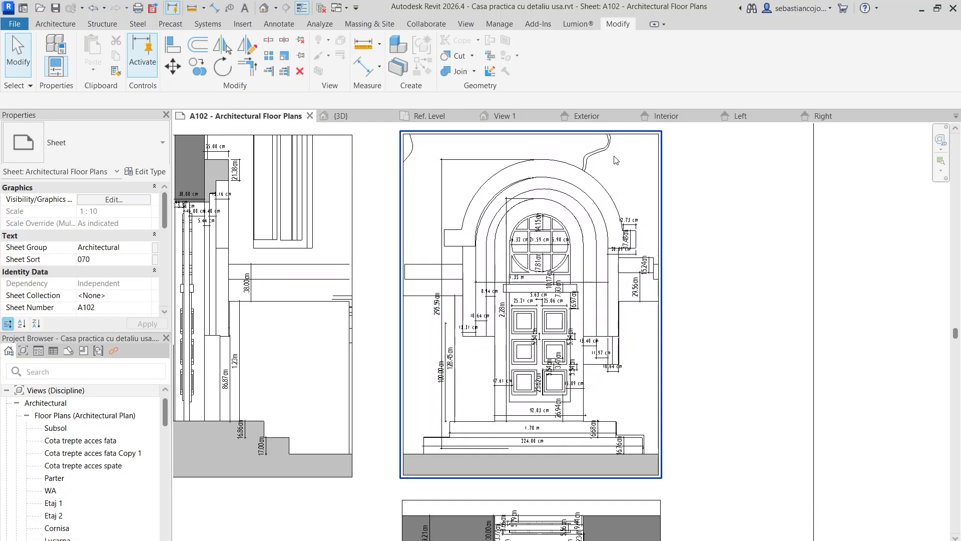
left_click(586, 116)
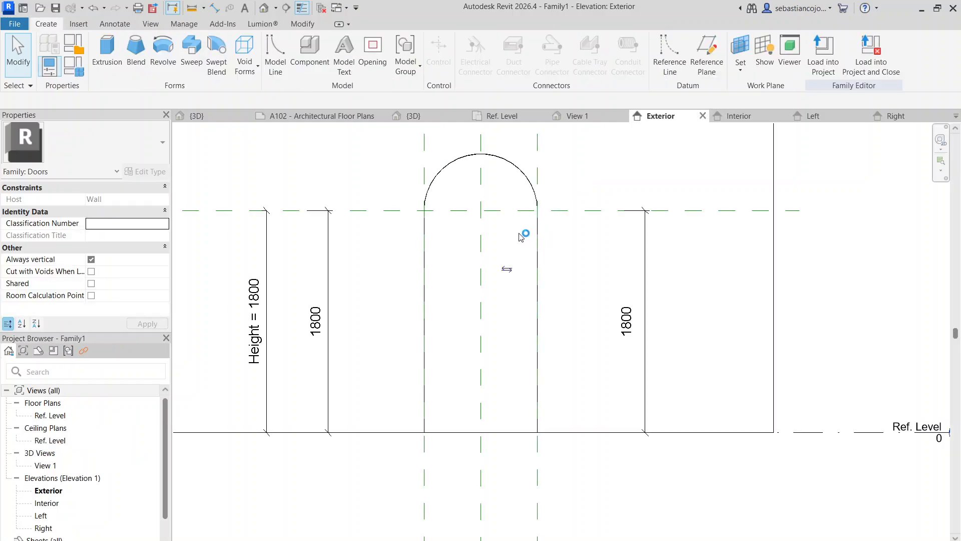
Import the Reference image from Downloads and place it in the family's Exterior elevation
left_click(78, 24)
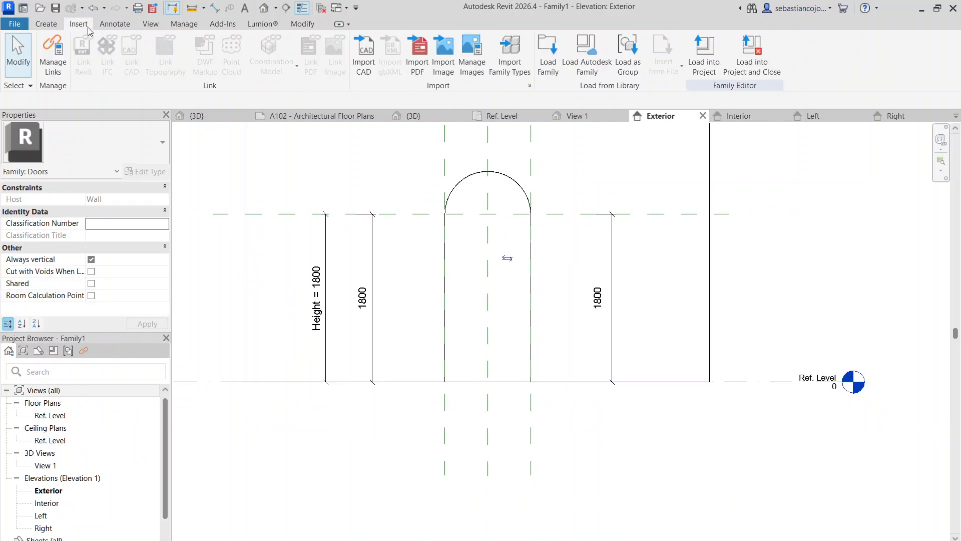
left_click(443, 52)
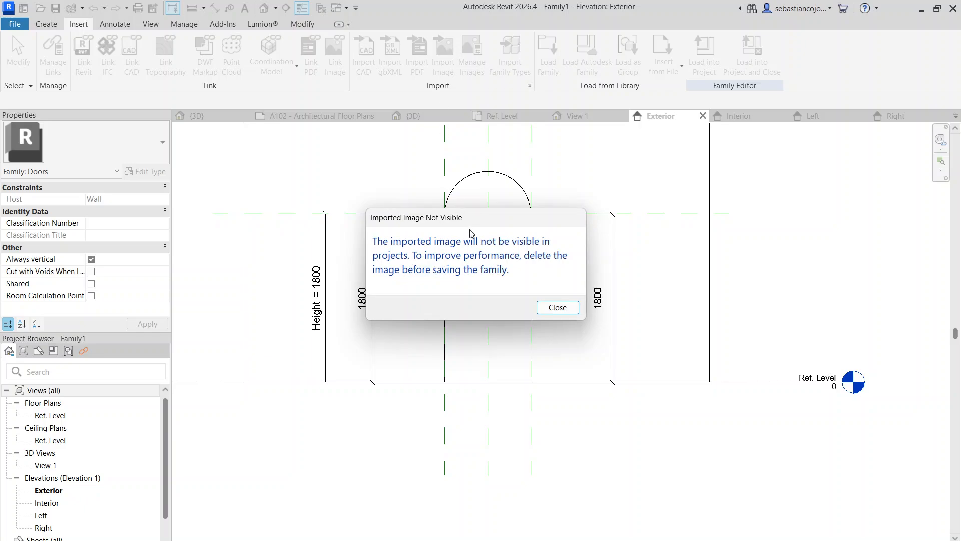
left_click(556, 307)
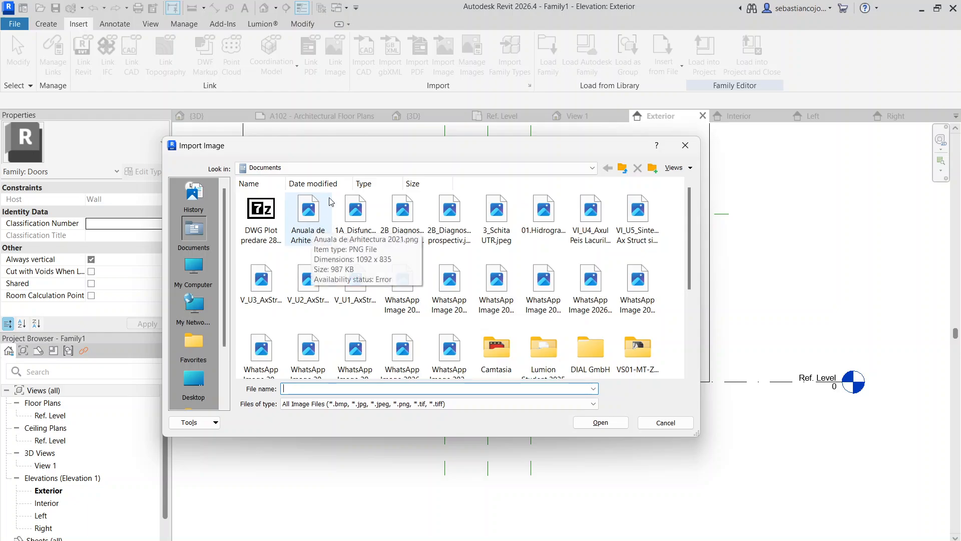
left_click(324, 167)
left_click(287, 227)
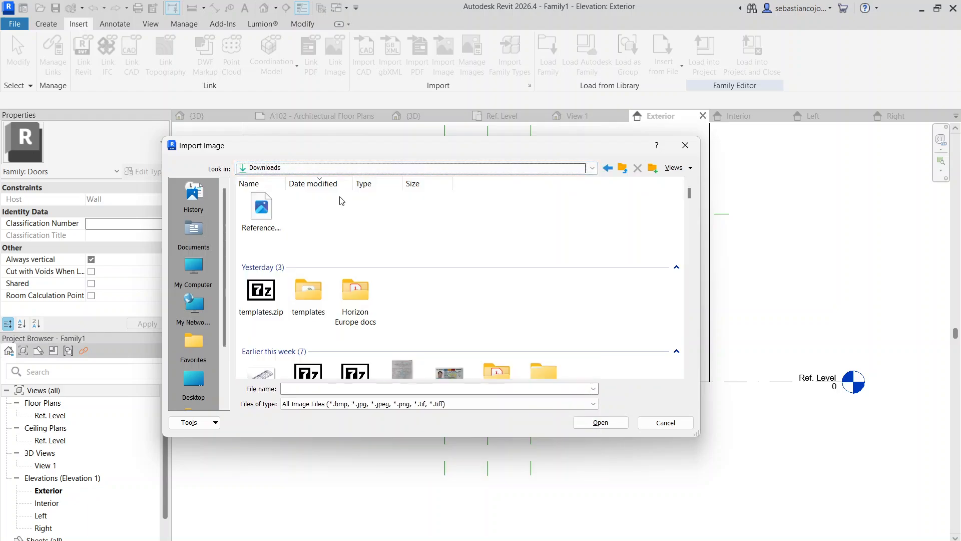
left_click(274, 220)
left_click(600, 422)
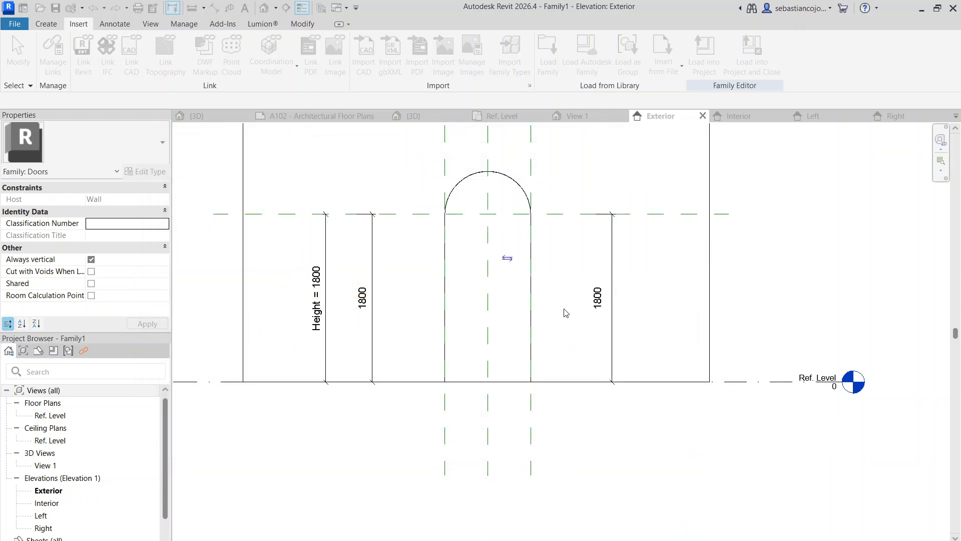
scroll(571, 275, "down", 4)
left_click(574, 273)
Scale the reference image down to about 2669 wide and move it above the door opening, overlapping the wall's upper edge
scroll(644, 283, "up", 2)
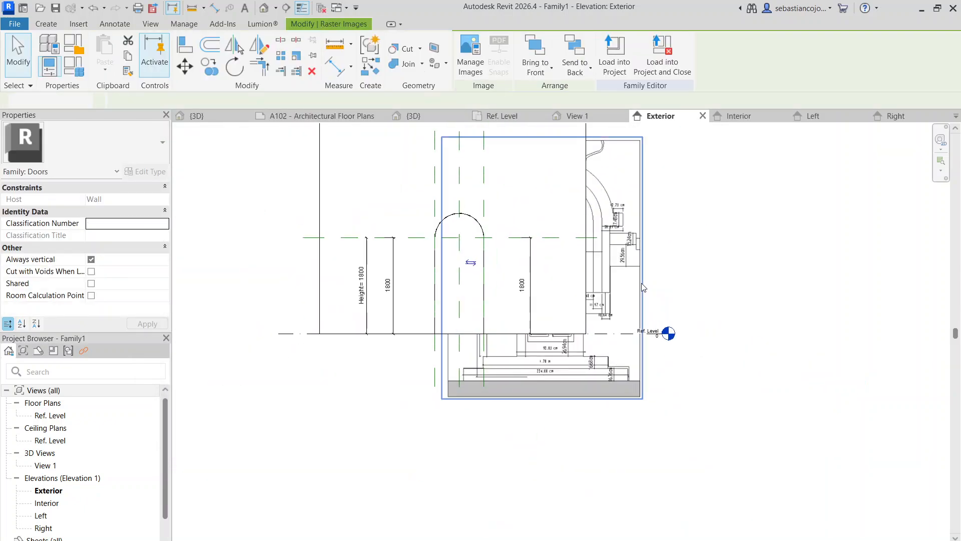
left_click_drag(617, 288, 794, 305)
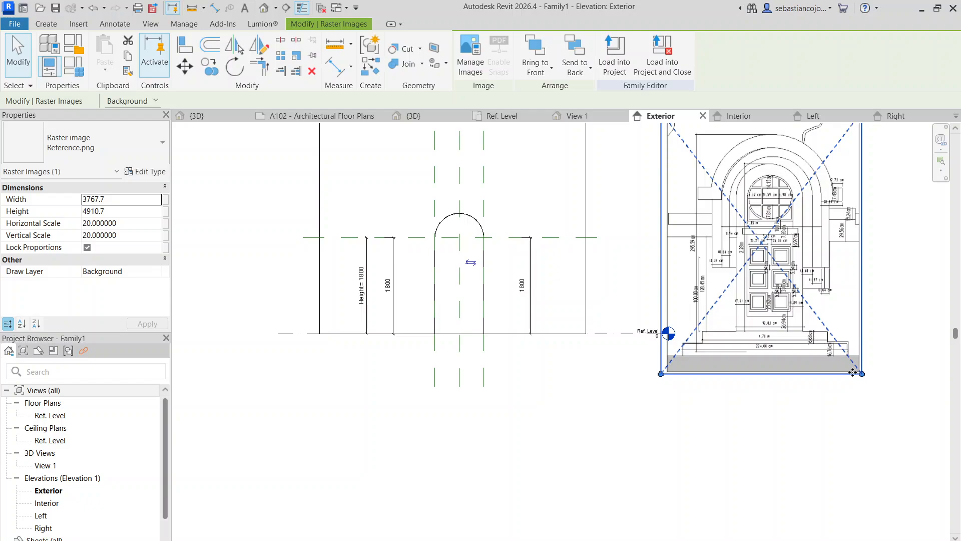
left_click_drag(853, 372, 803, 297)
scroll(756, 390, "up", 1)
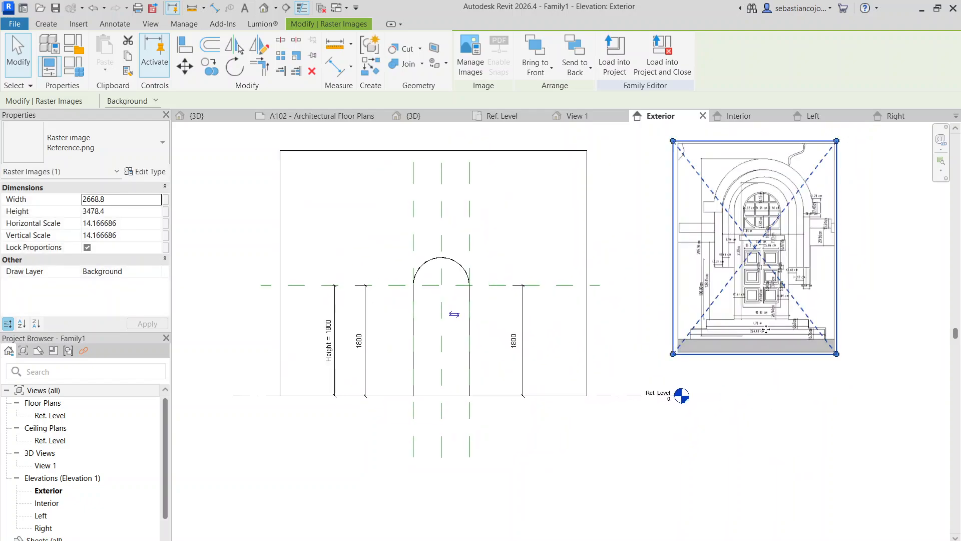
left_click_drag(765, 329, 451, 188)
middle_click_drag(451, 188, 501, 324)
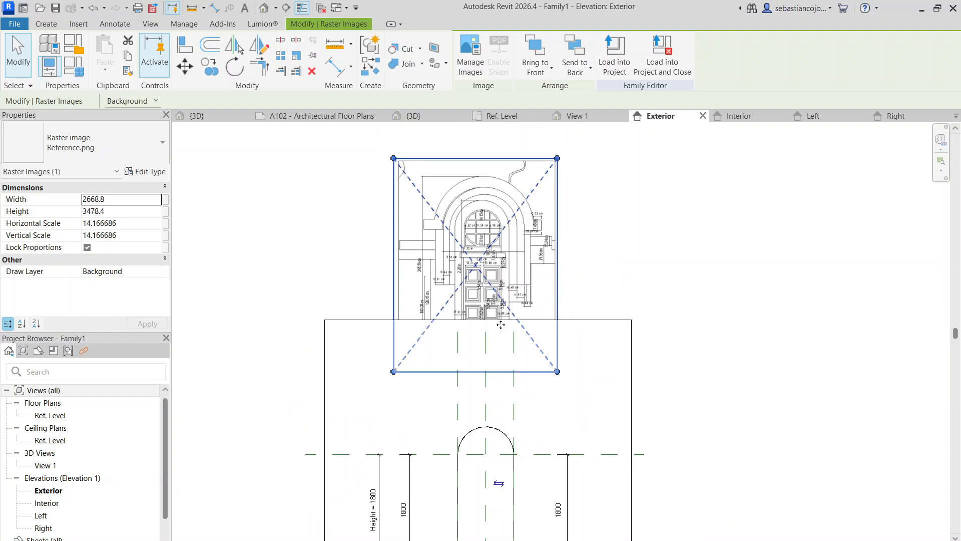
middle_click_drag(540, 392, 515, 289)
left_click(557, 223)
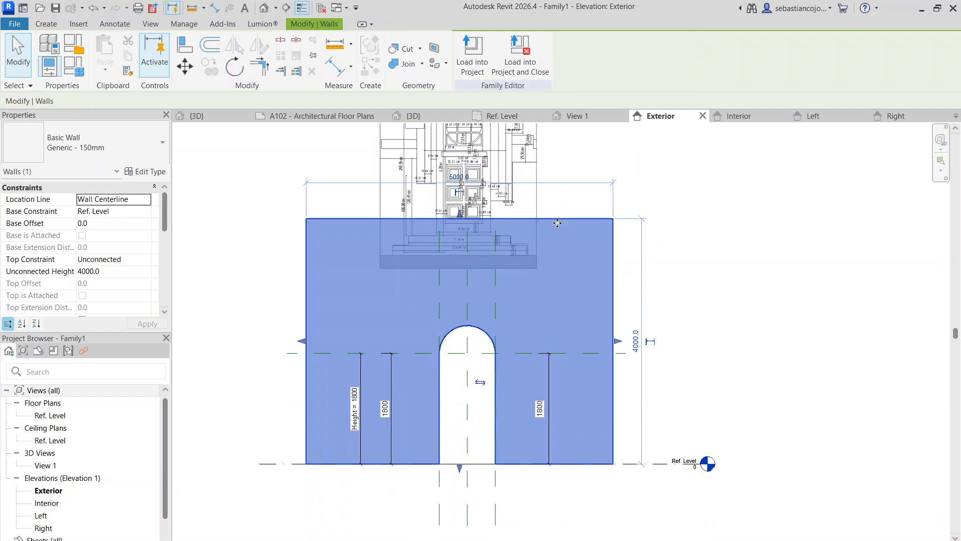
right_click(557, 221)
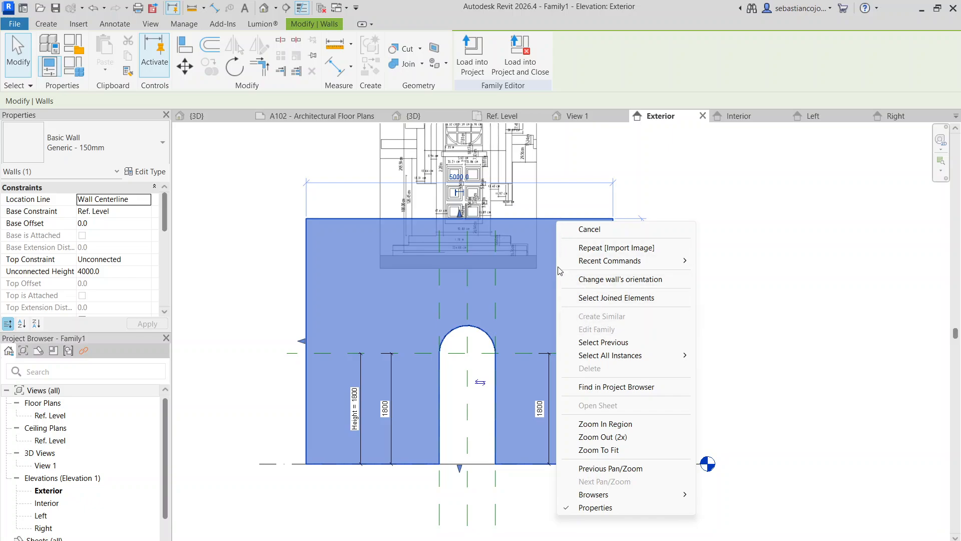
left_click(552, 219)
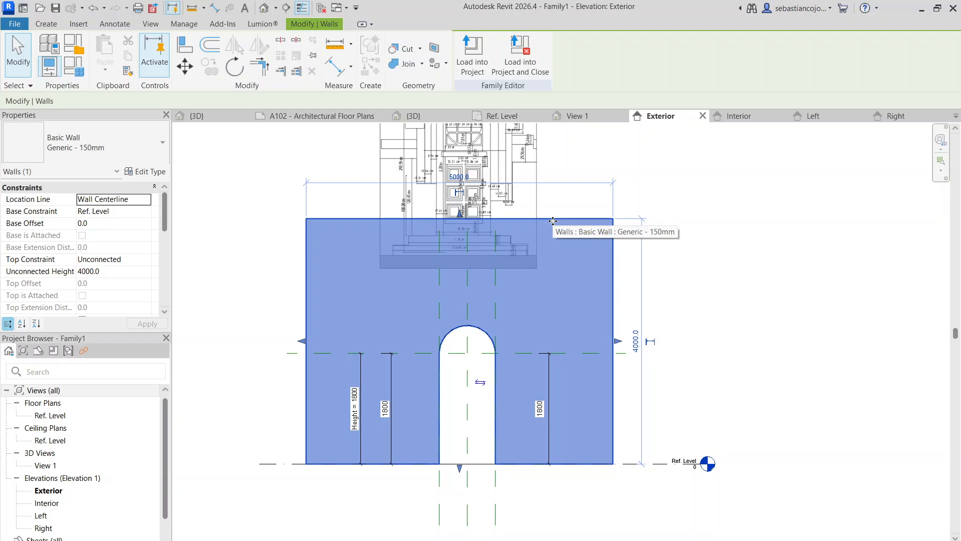
right_click(553, 221)
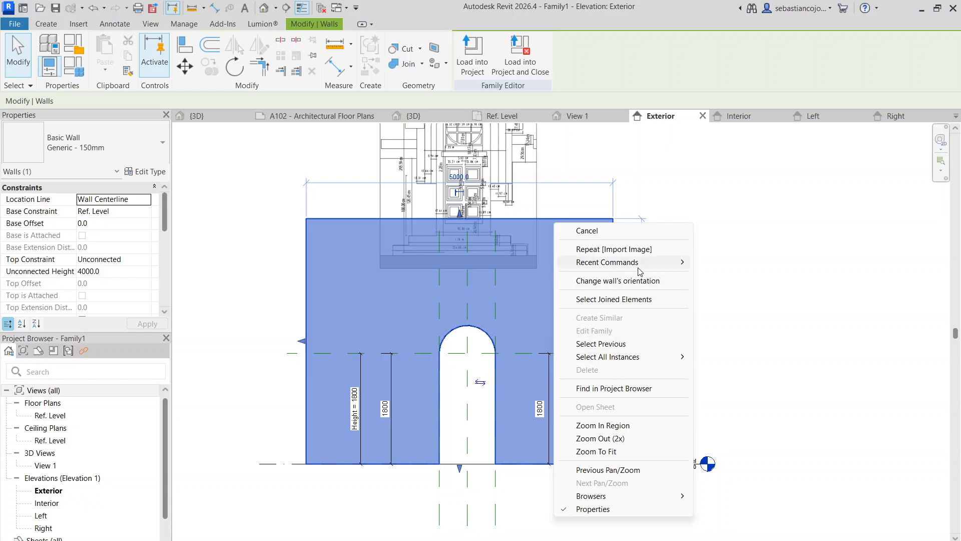
right_click(524, 217)
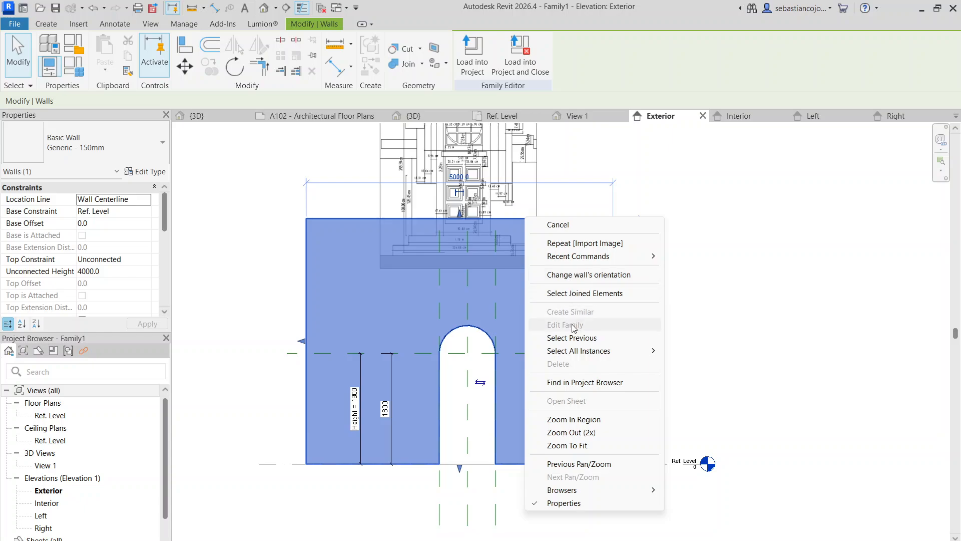
left_click(543, 216)
left_click(541, 220)
right_click(541, 220)
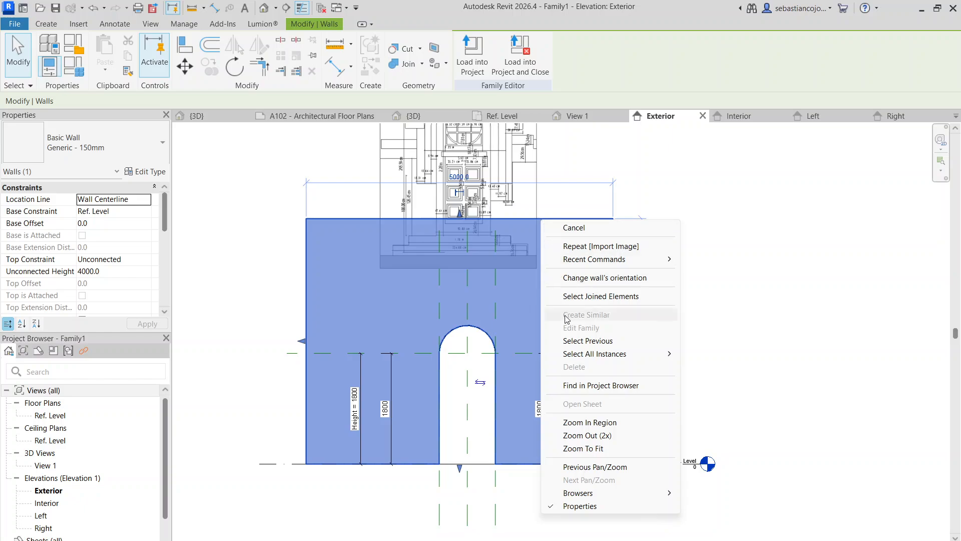
key("Escape")
key("Escape")
Move the reference image further down over the wall and set its draw layer to Foreground
left_click(512, 183)
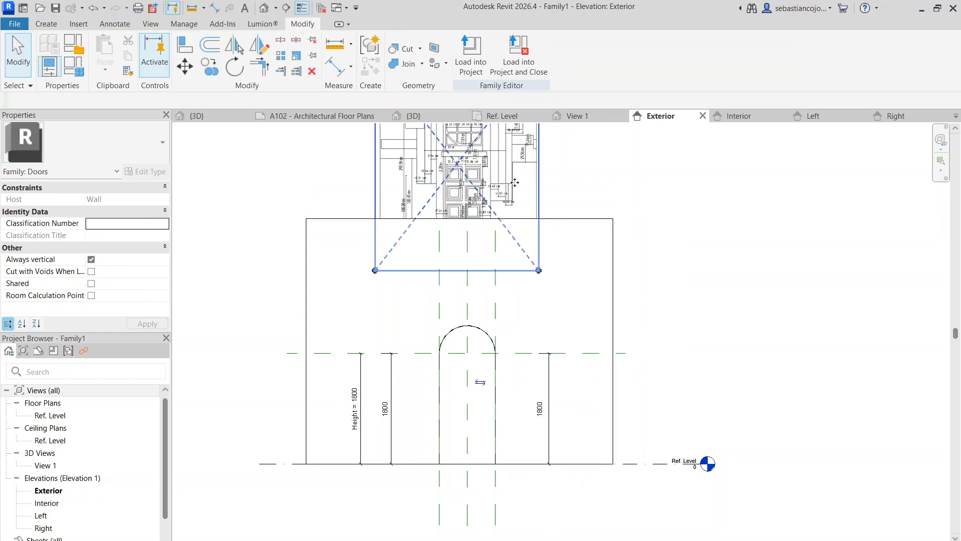
left_click_drag(531, 188, 518, 260)
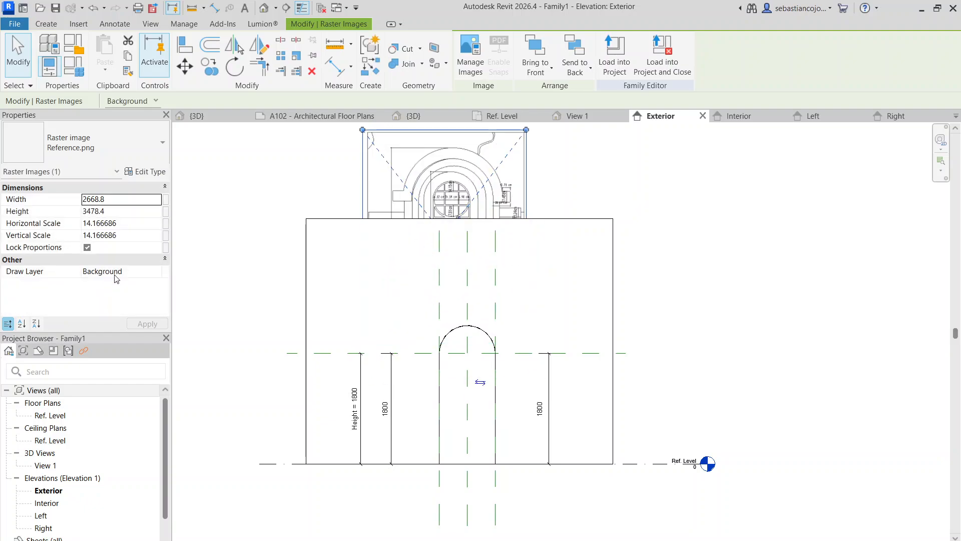
left_click(161, 274)
left_click(146, 291)
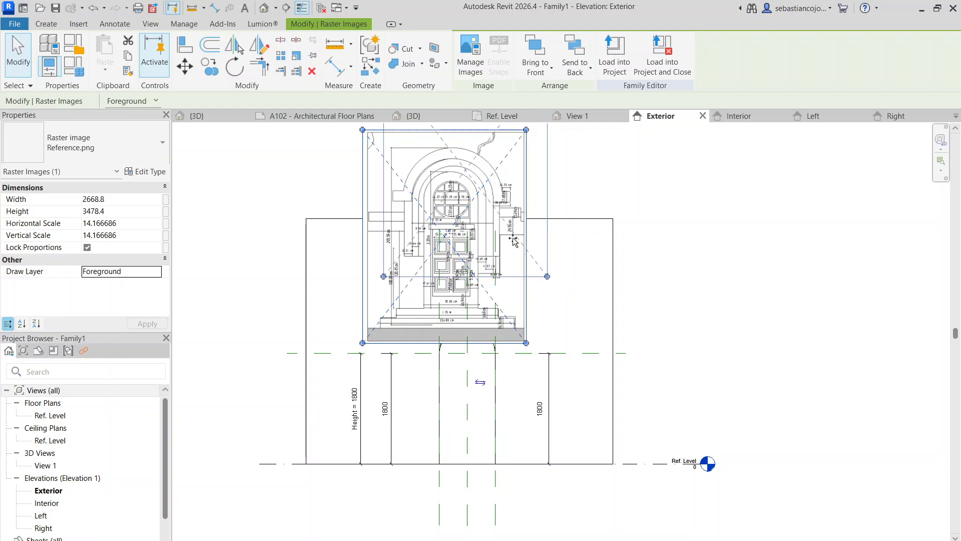
Enlarge the reference image to about 2722 wide and position it directly above the arch, fitting its doorway to the opening's width
left_click_drag(513, 239, 484, 303)
scroll(493, 316, "up", 1)
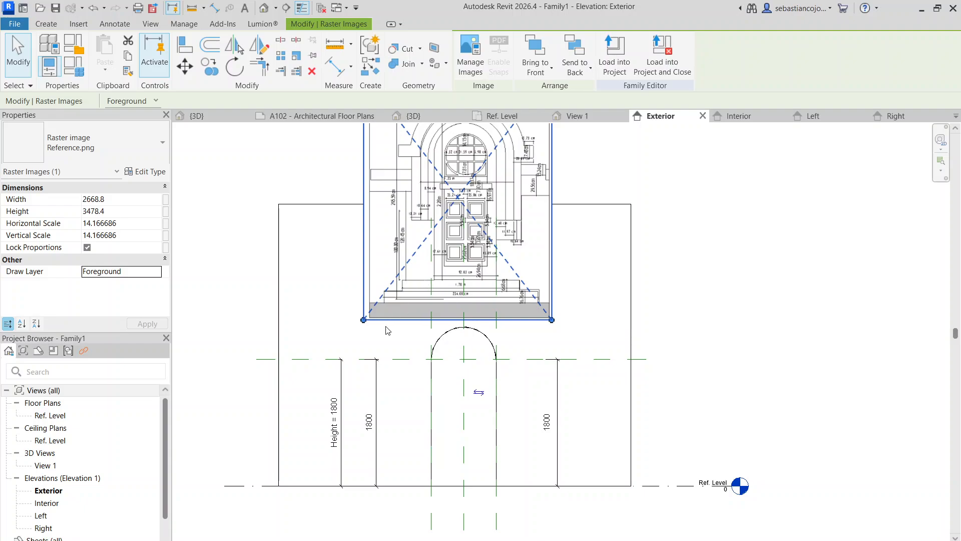
left_click_drag(364, 320, 359, 324)
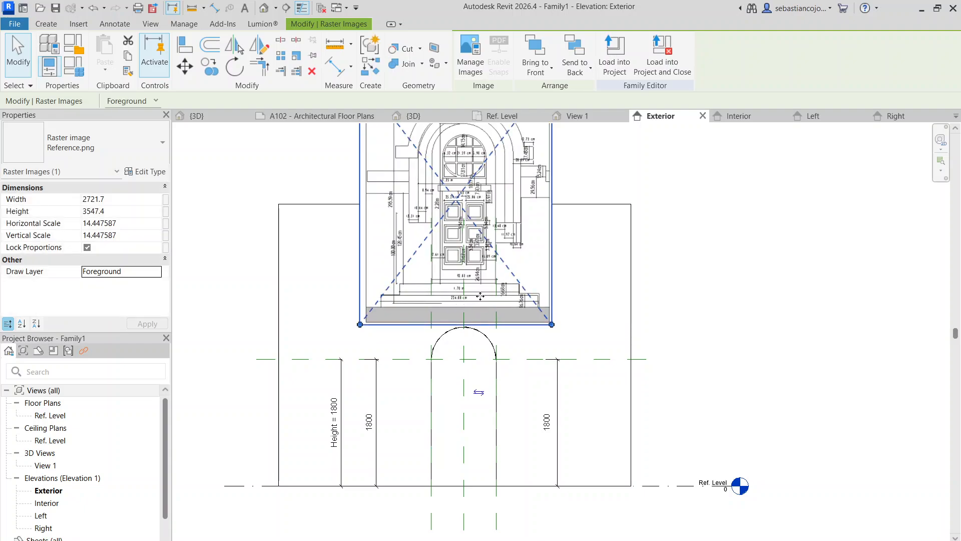
mouse_move(480, 296)
left_mouse_down()
mouse_move(492, 258)
mouse_move(488, 291)
left_mouse_up()
scroll(485, 275, "up", 2)
scroll(496, 284, "up", 4)
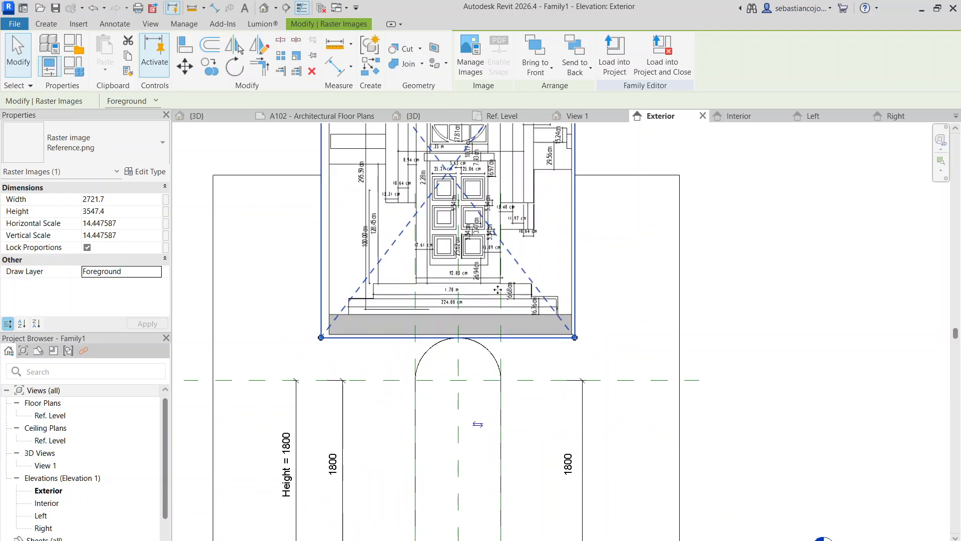
Copy the reference image beside the door opening, with the copy's lower edge on Ref. Level
scroll(495, 284, "down", 3)
left_click(210, 68)
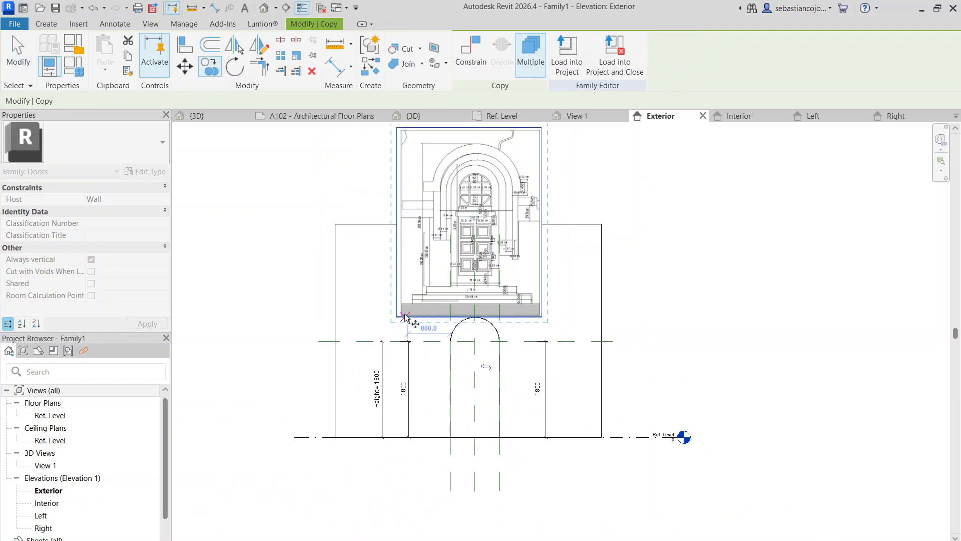
left_click(396, 316)
left_click(560, 437)
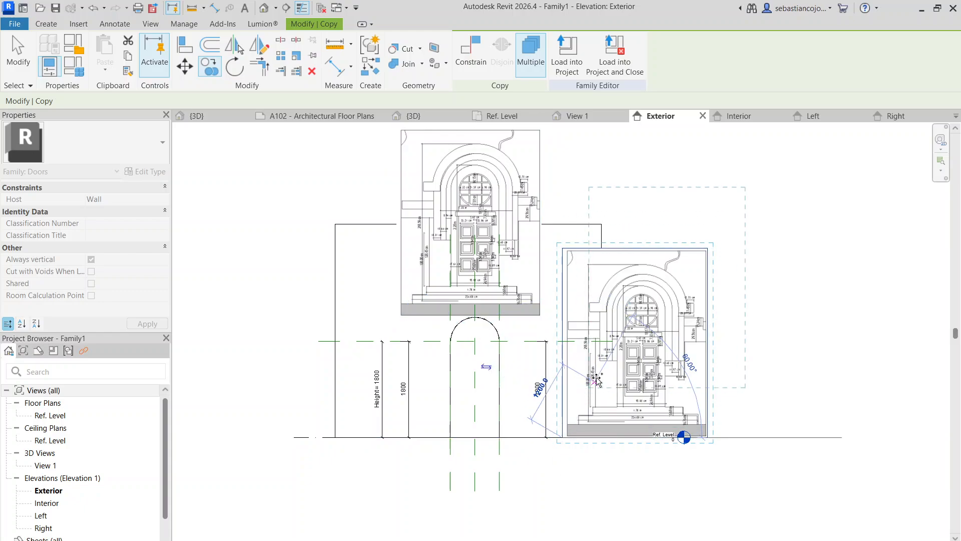
scroll(591, 430, "up", 3)
key("Escape")
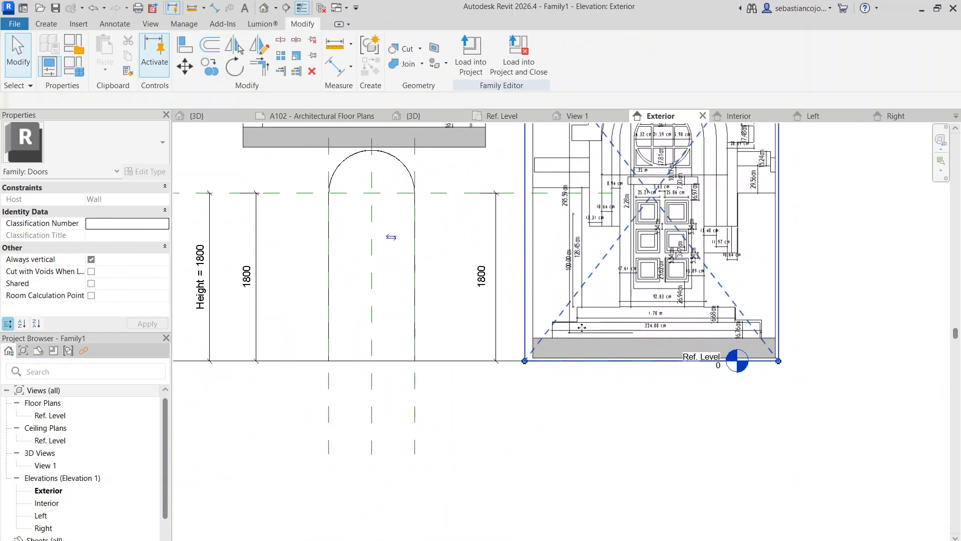
Lower the copied reference image so the base of its drawn doorway sits on Ref. Level
left_click_drag(581, 327, 557, 348)
scroll(555, 357, "up", 2)
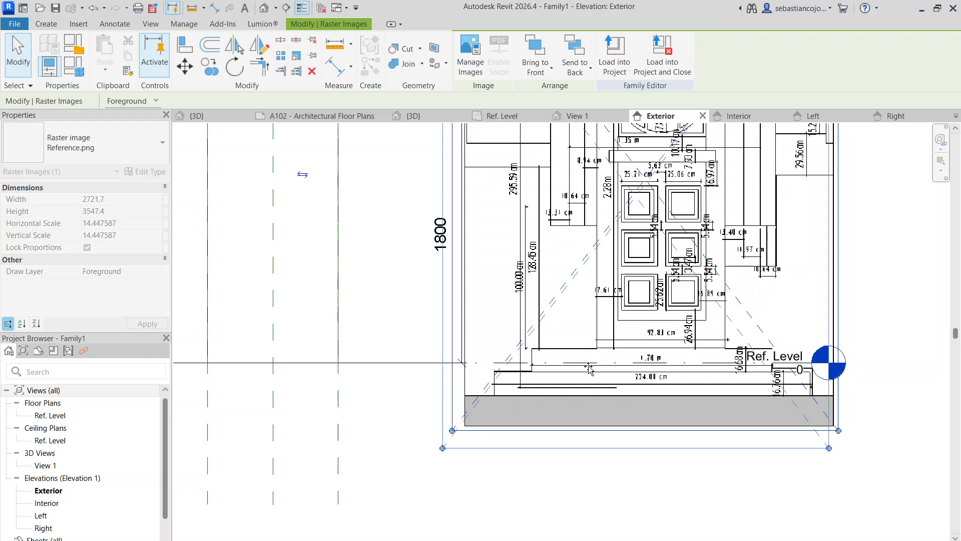
scroll(588, 365, "down", 5)
key("Escape")
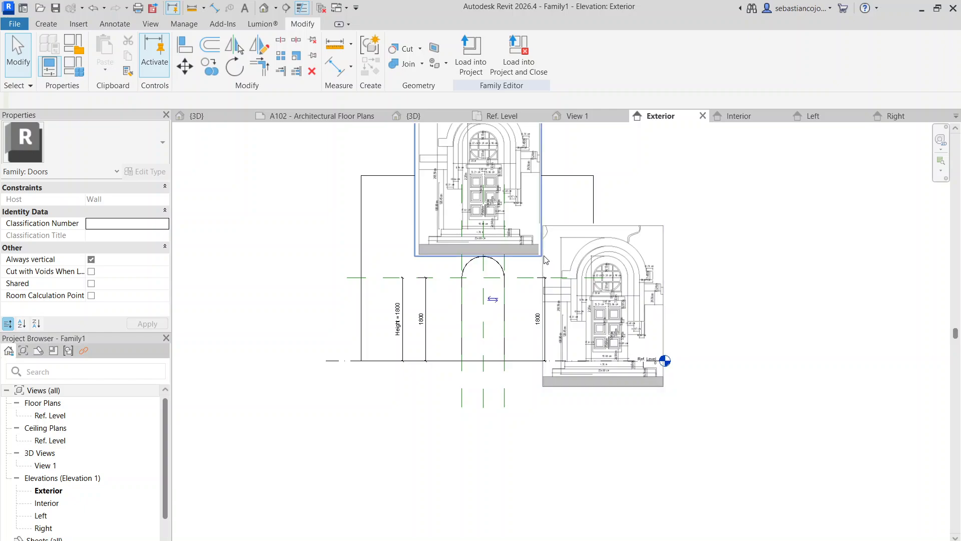
Shift the upper reference image sideways so its doorway edges line up with the opening's vertical reference planes
left_click(493, 224)
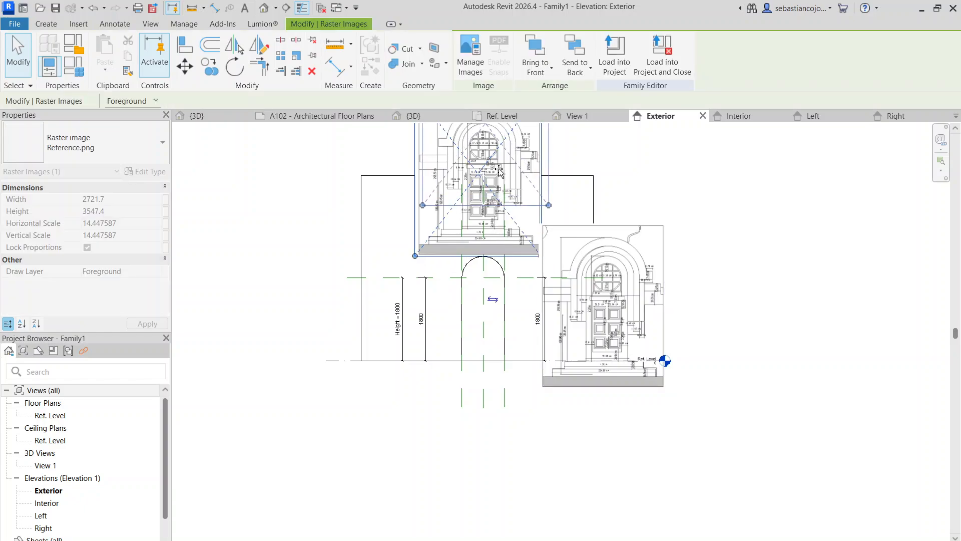
scroll(499, 172, "up", 2)
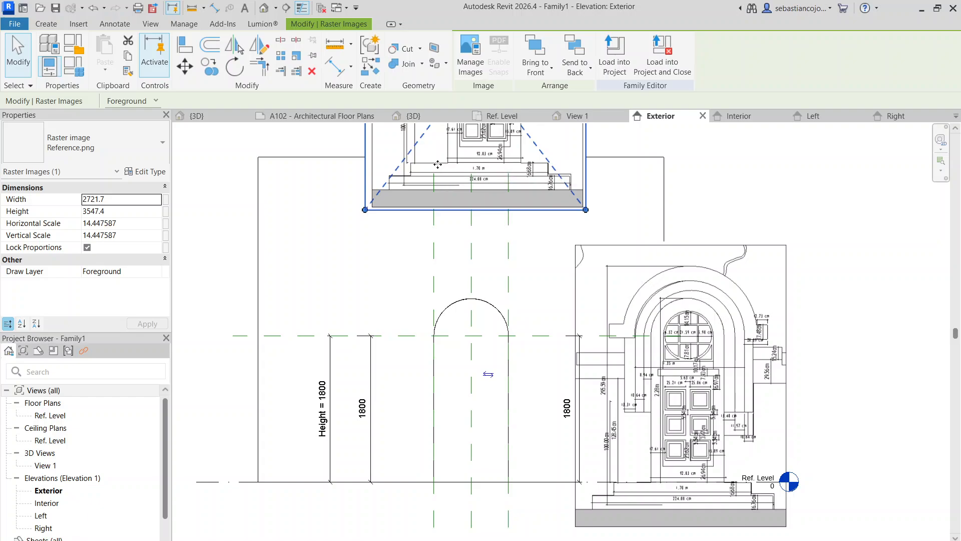
left_click_drag(438, 164, 435, 163)
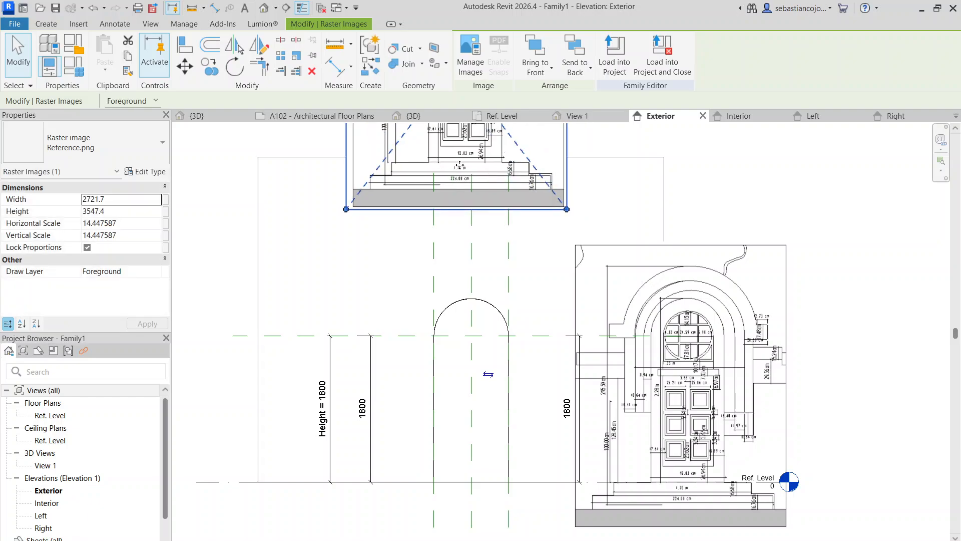
scroll(498, 167, "up", 2)
scroll(510, 202, "up", 3)
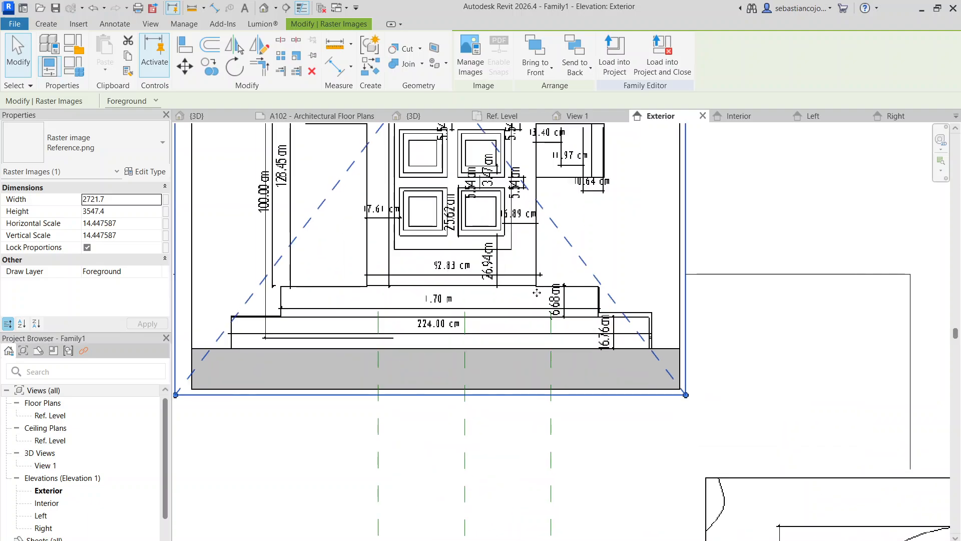
mouse_move(539, 291)
left_mouse_down()
mouse_move(555, 296)
mouse_move(551, 288)
left_mouse_up()
scroll(552, 288, "down", 5)
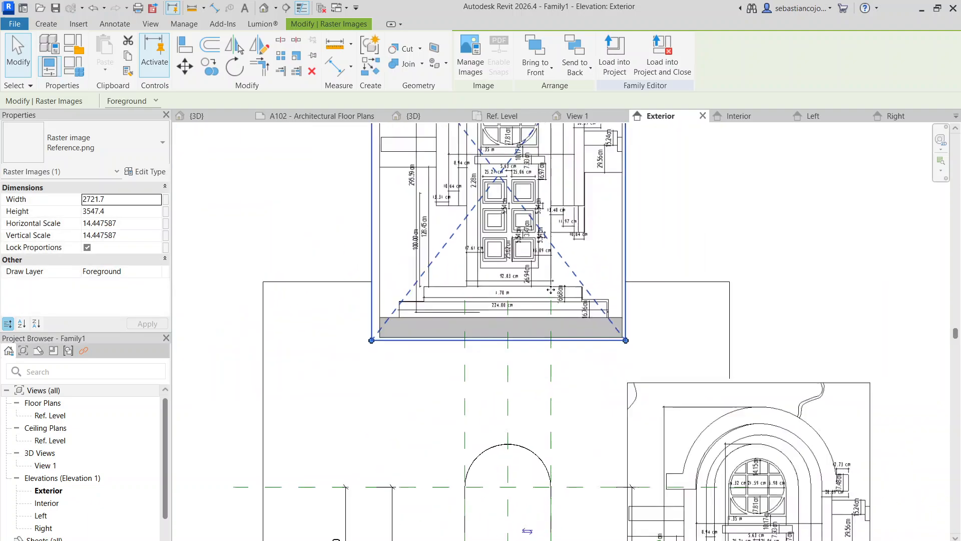
left_click(564, 350)
Copy the horizontal reference plane at the arch's springing line upward, to near the crown of the outer arch in the side reference image
scroll(573, 350, "down", 3, "ctrl")
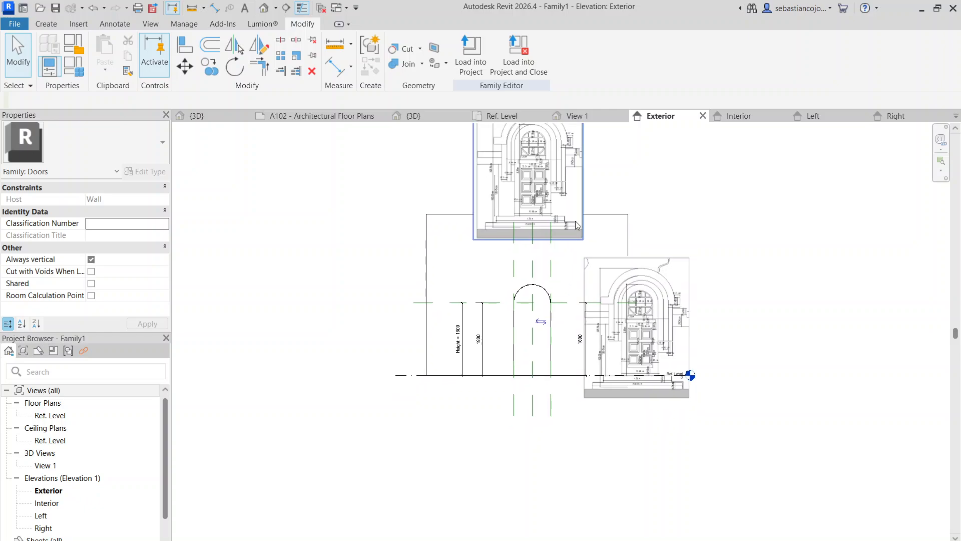
scroll(570, 313, "up", 2)
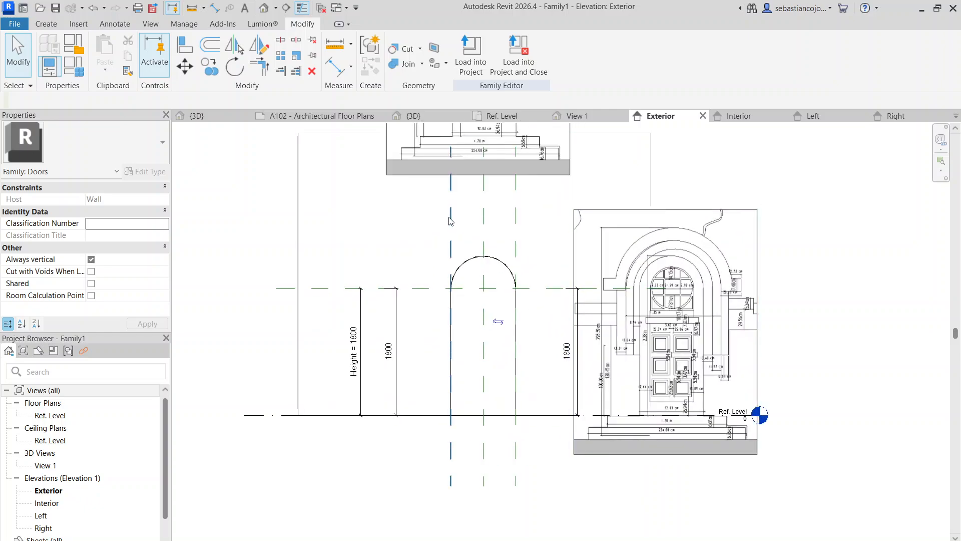
left_click(423, 288)
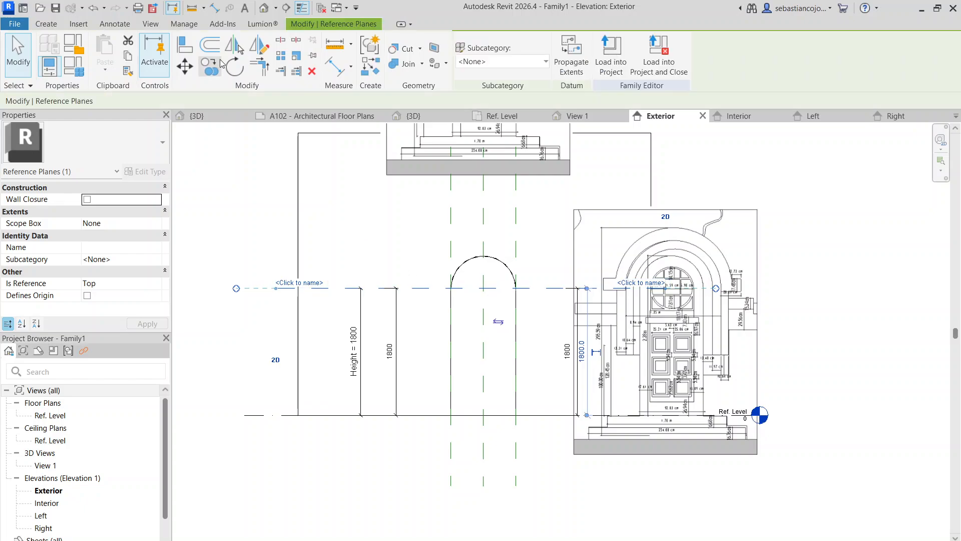
key("c")
key("o")
left_click(439, 289)
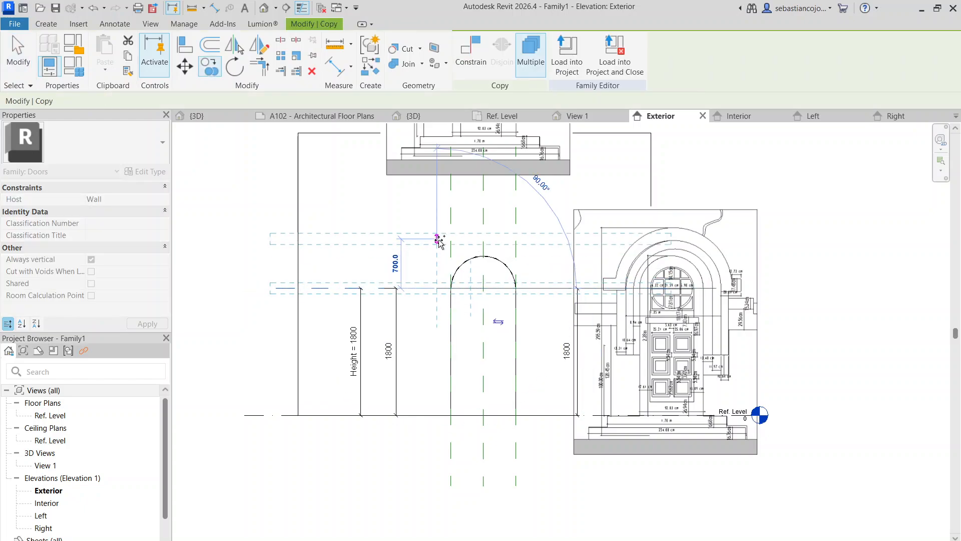
left_click(435, 230)
key("Escape")
Move the copied horizontal reference plane onto the outer arch's crown in the side image, about 860 above the springing plane
scroll(581, 231, "up", 3)
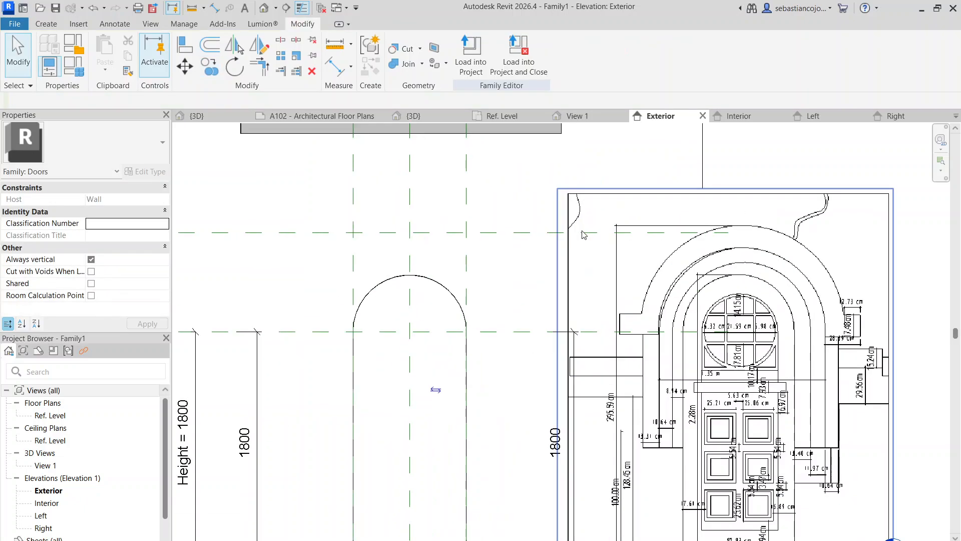
left_click(523, 233)
left_click_drag(581, 232, 599, 226)
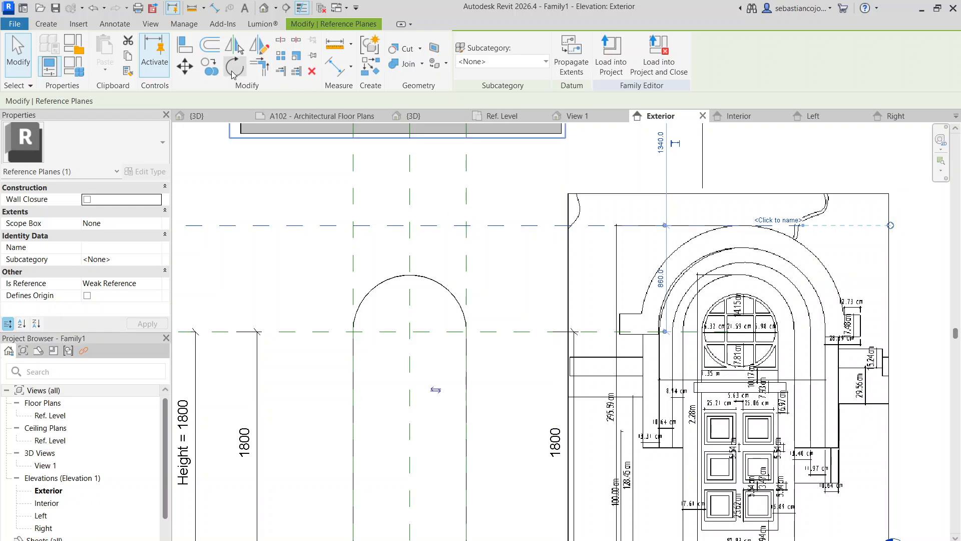
Copy the outer arch's crown reference plane down to the crowns of the three inner arch rings in the side reference image
left_click(209, 66)
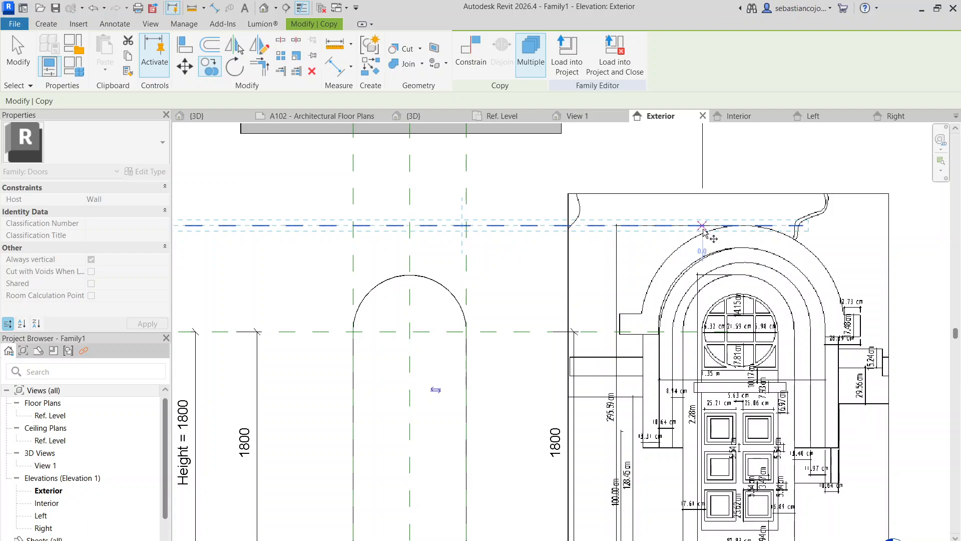
left_click(739, 225)
left_click(740, 247)
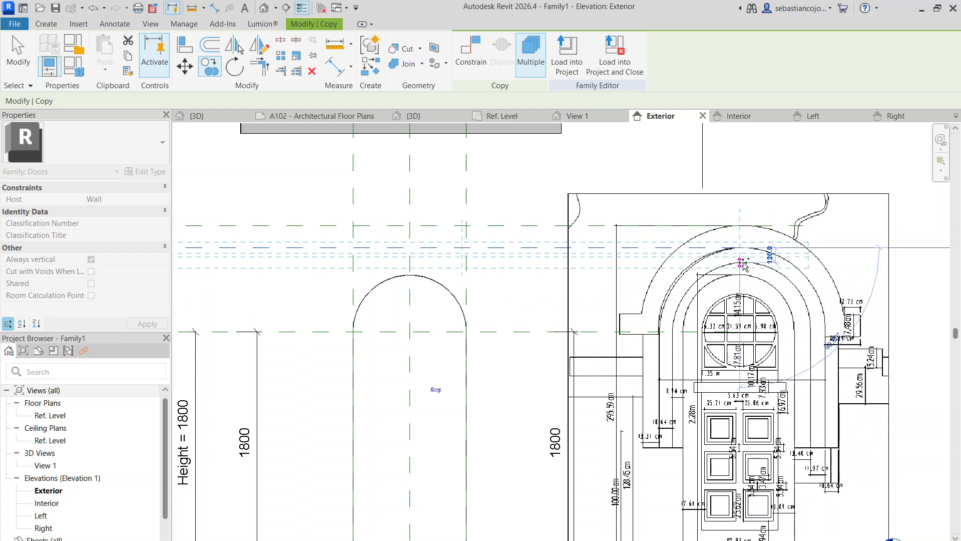
middle_click_drag(740, 274, 707, 212)
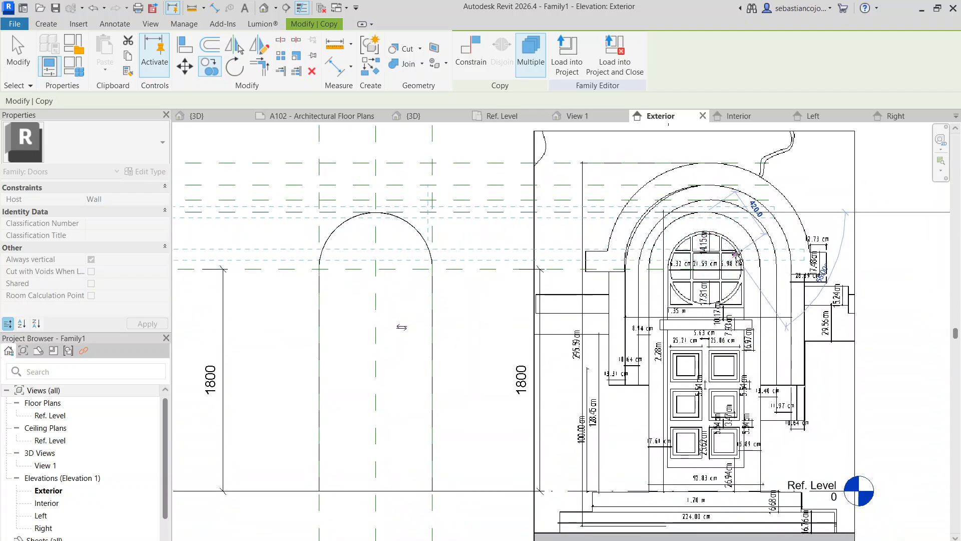
Copy horizontal reference planes to the arched window's lower edge, both edges of the bar beneath it, and the upper door panels' top edge
left_click(745, 304)
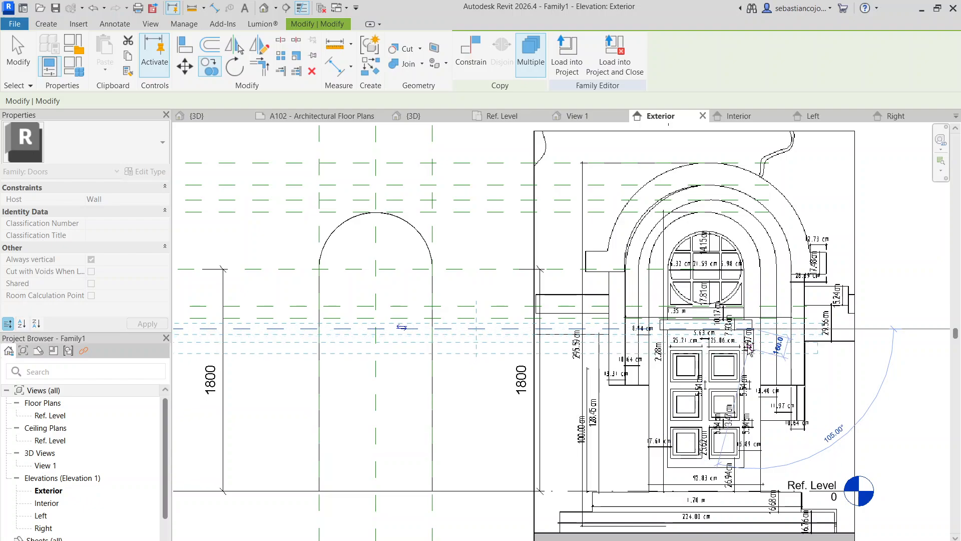
scroll(741, 354, "up", 4)
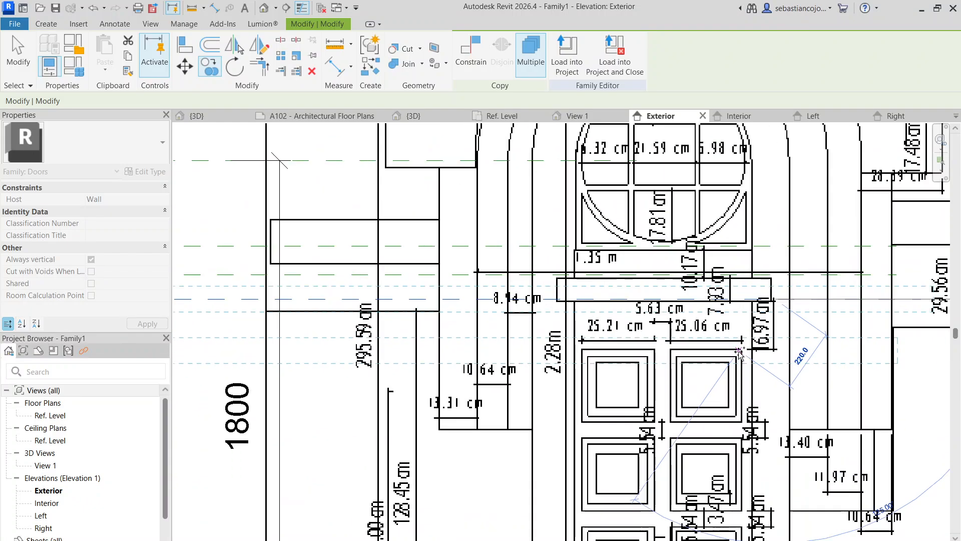
scroll(741, 353, "down", 4)
scroll(742, 353, "up", 4)
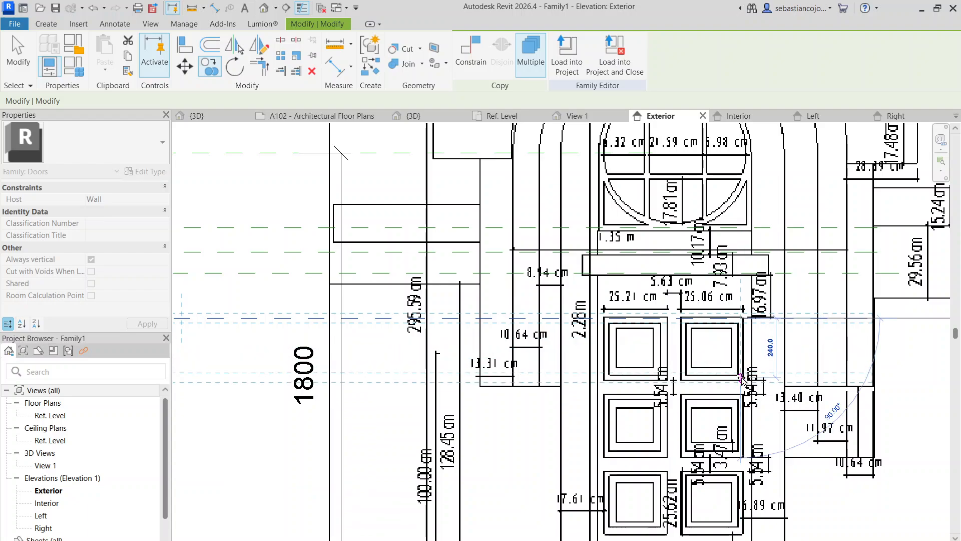
Copy horizontal reference planes to the upper panel row's bottom, the middle row's top and bottom, and the lower row's top edge
scroll(741, 377, "down", 3)
scroll(740, 379, "up", 4)
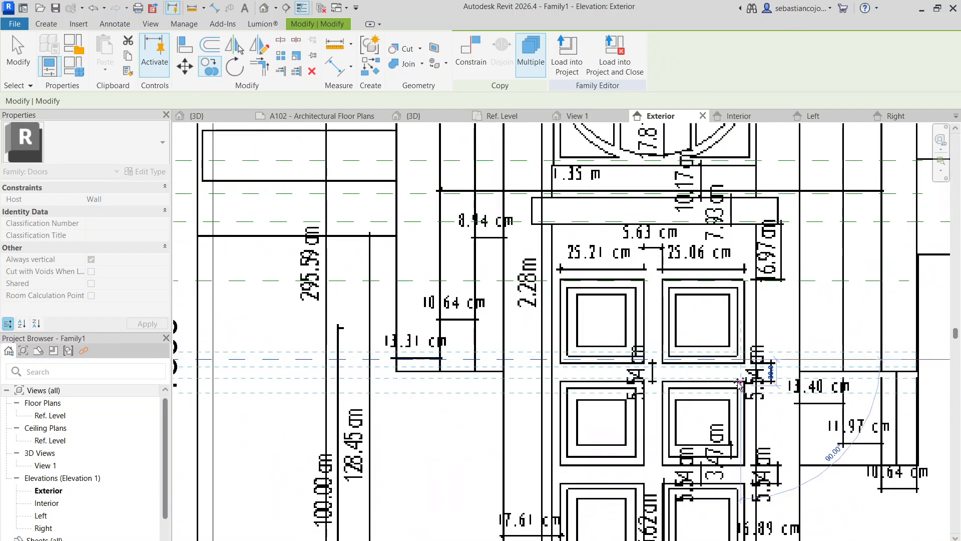
scroll(741, 395, "down", 3)
scroll(745, 420, "up", 3)
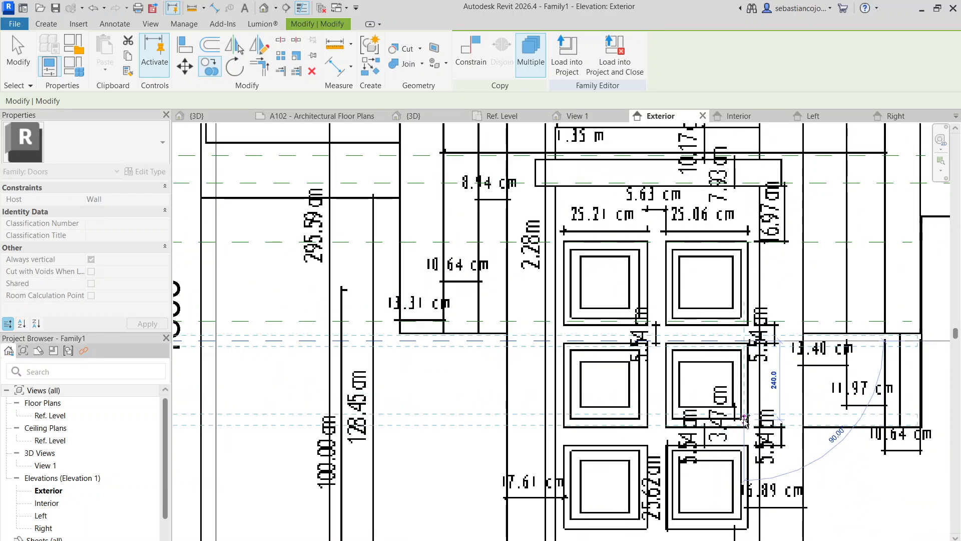
scroll(746, 428, "down", 3)
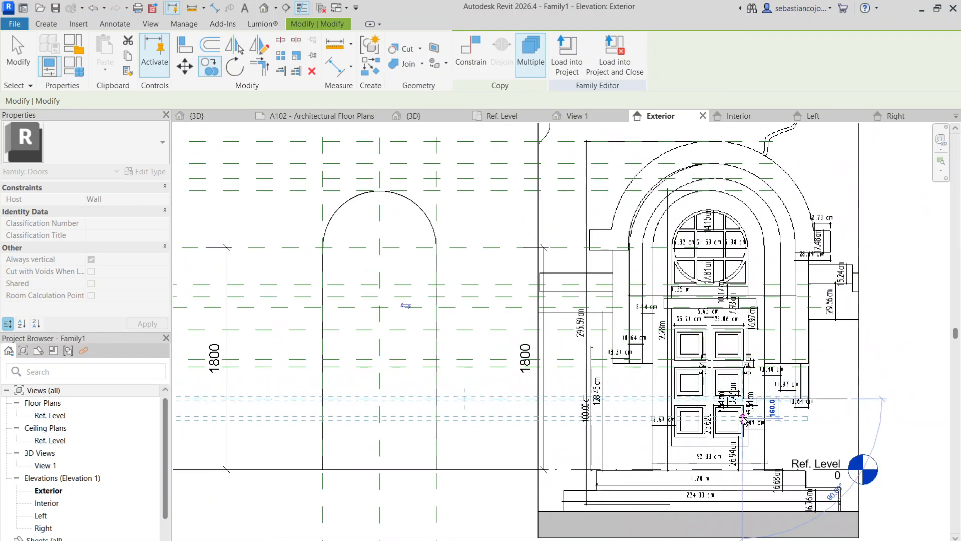
scroll(744, 418, "up", 5)
scroll(746, 387, "down", 4)
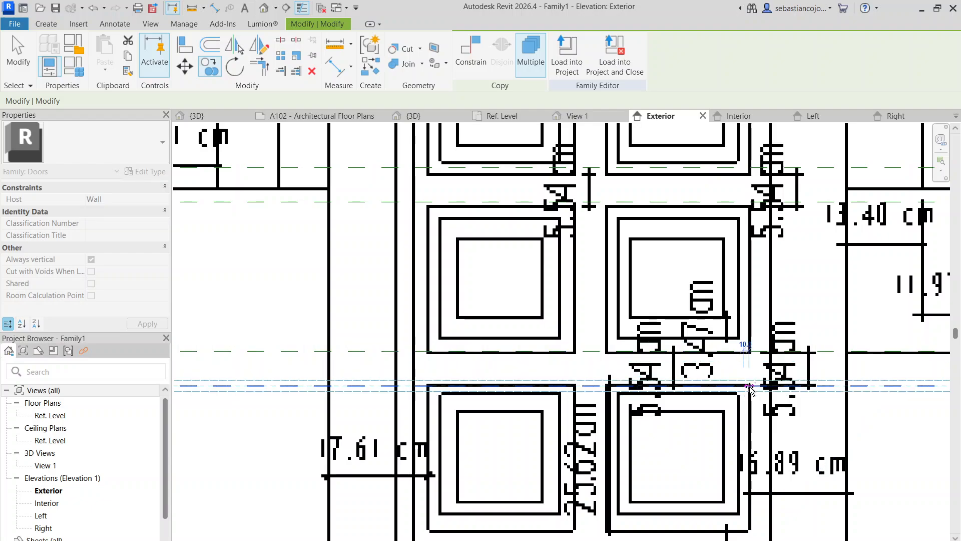
Copy horizontal reference planes to the bottom of the lower panel row and the lower edge of the drawn door leaf
scroll(750, 435, "up", 4)
scroll(745, 445, "down", 4)
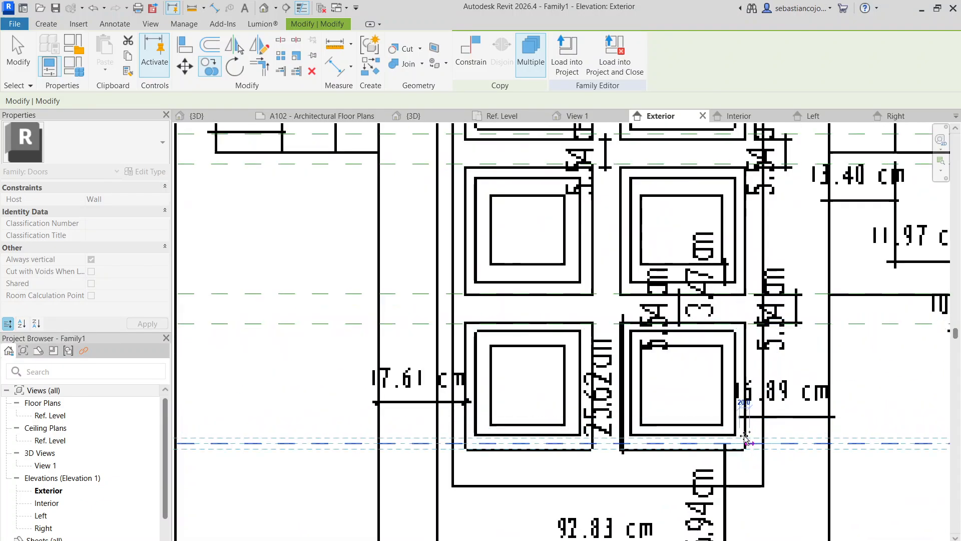
scroll(737, 371, "down", 3)
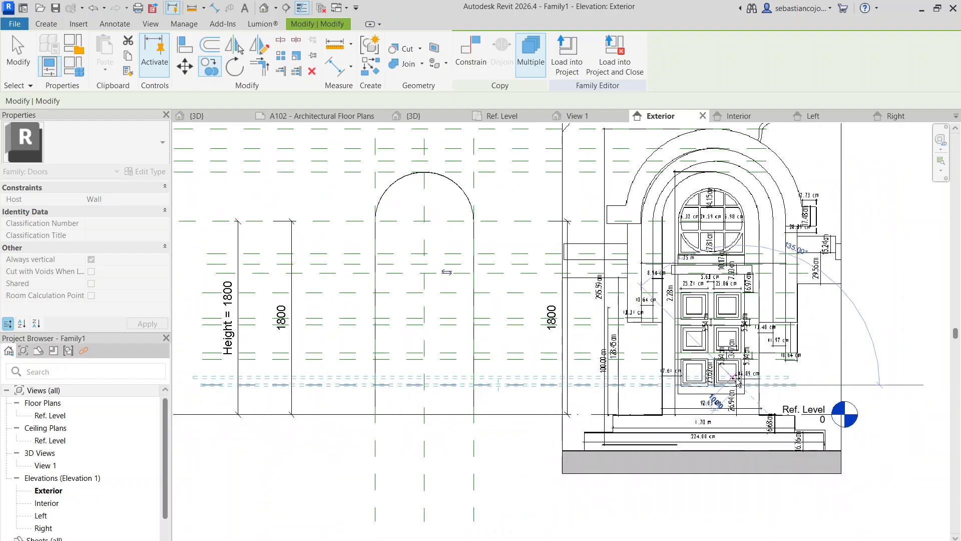
scroll(740, 390, "up", 5)
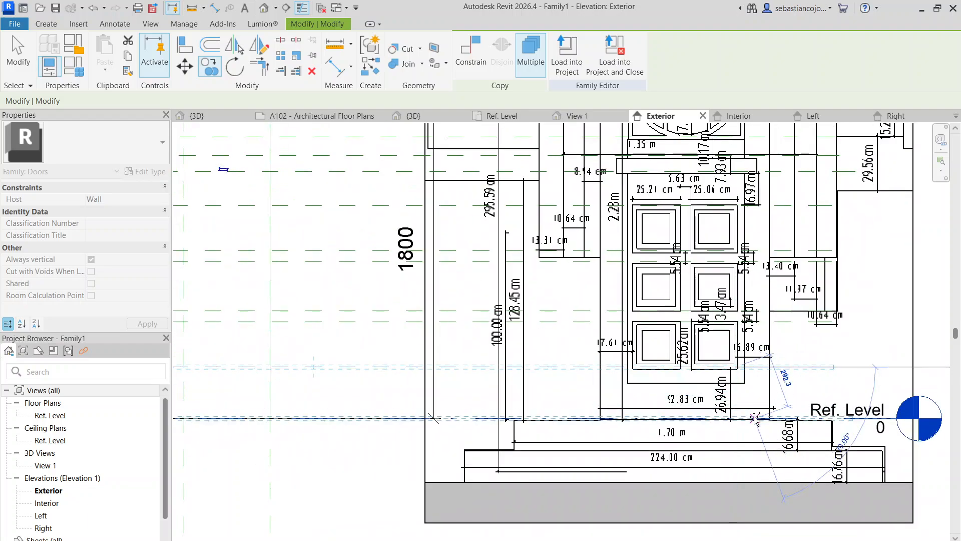
scroll(744, 361, "down", 5)
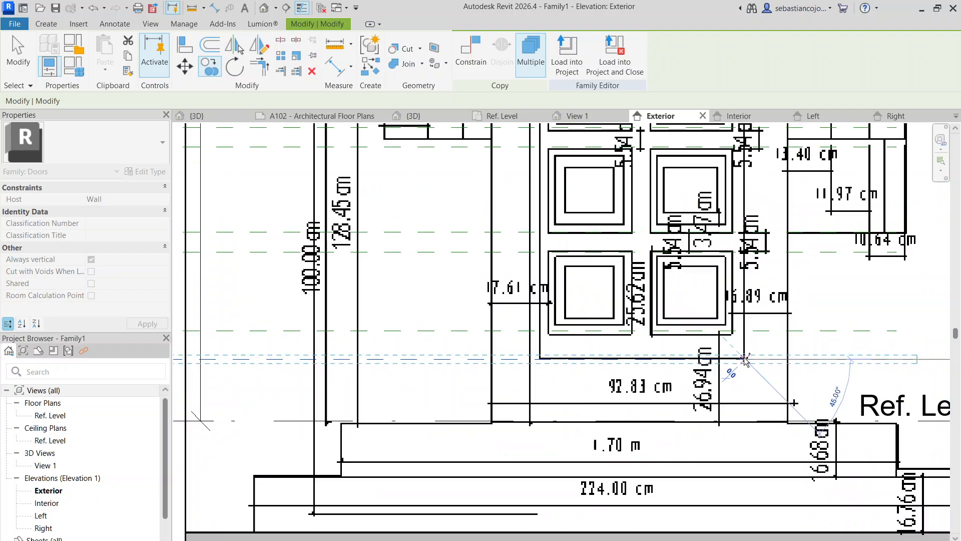
left_click(626, 222)
Copy the opening's left vertical reference plane to the left edge of the door leaf in the upper reference image
scroll(625, 222, "up", 3)
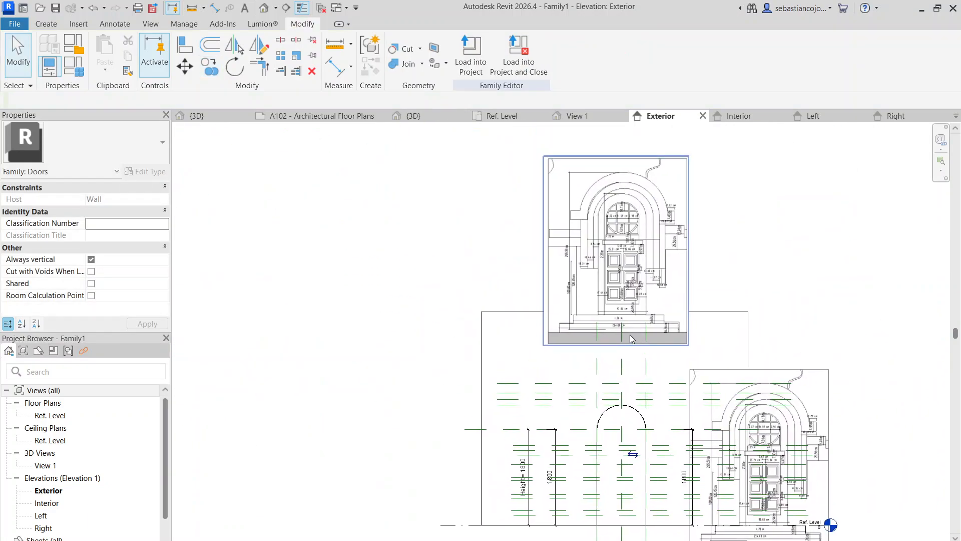
scroll(589, 234, "down", 3)
scroll(593, 311, "up", 3)
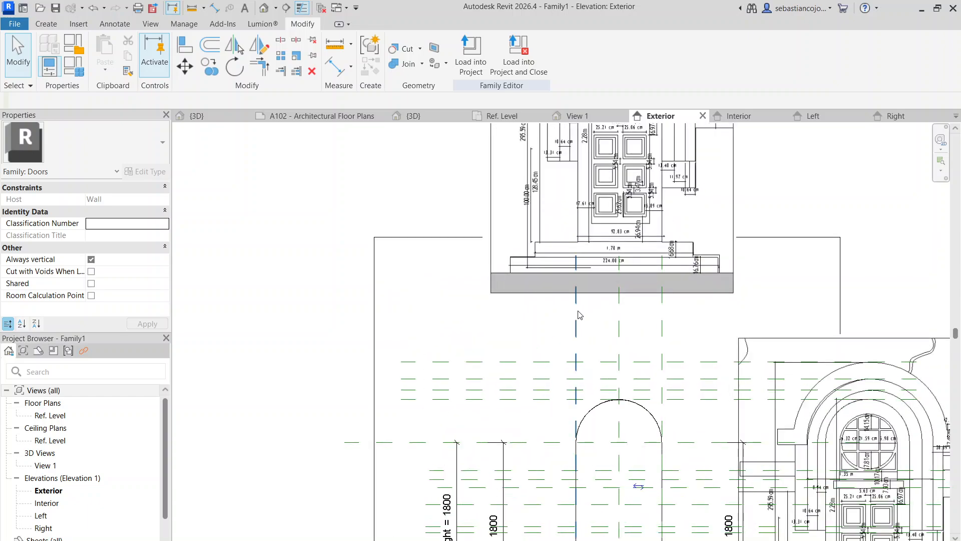
left_click(576, 315)
left_click(545, 273)
key("c")
key("o")
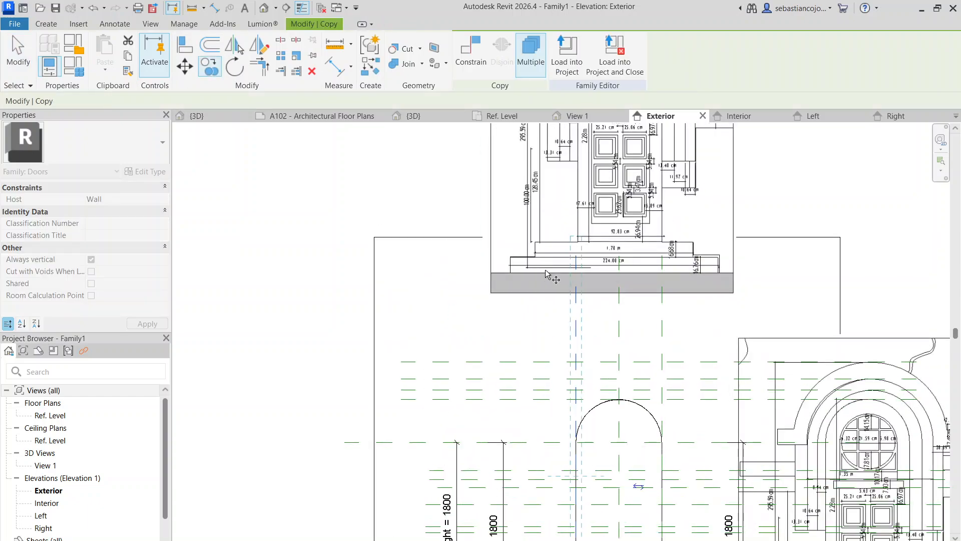
left_click(575, 267)
scroll(615, 175, "up", 3)
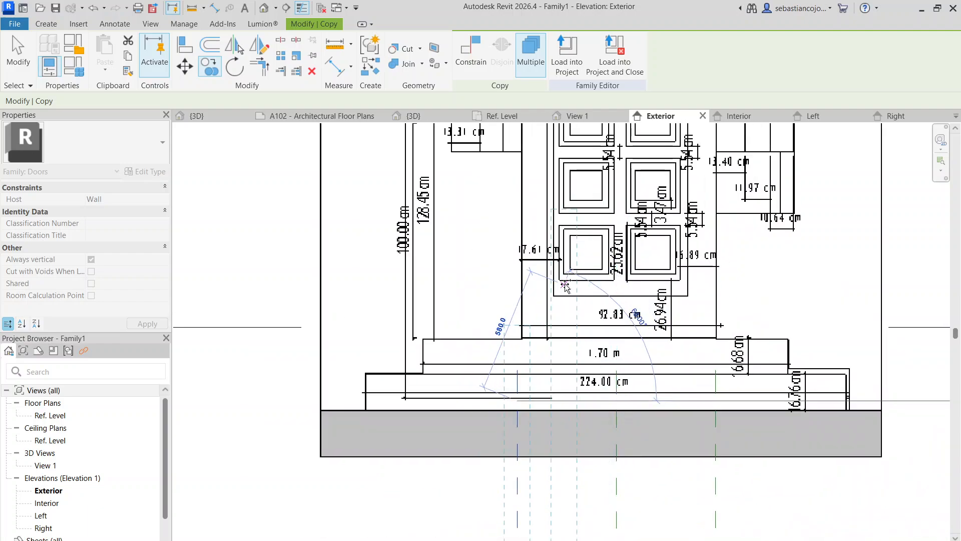
left_click(552, 285)
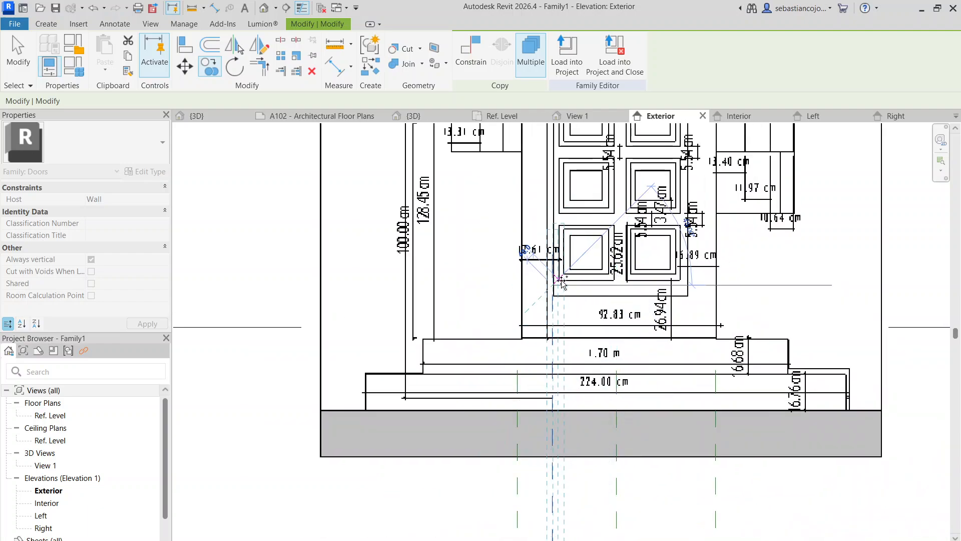
Copy vertical reference planes to the left and right edges of both door panel columns in the upper reference image
scroll(606, 280, "up", 3)
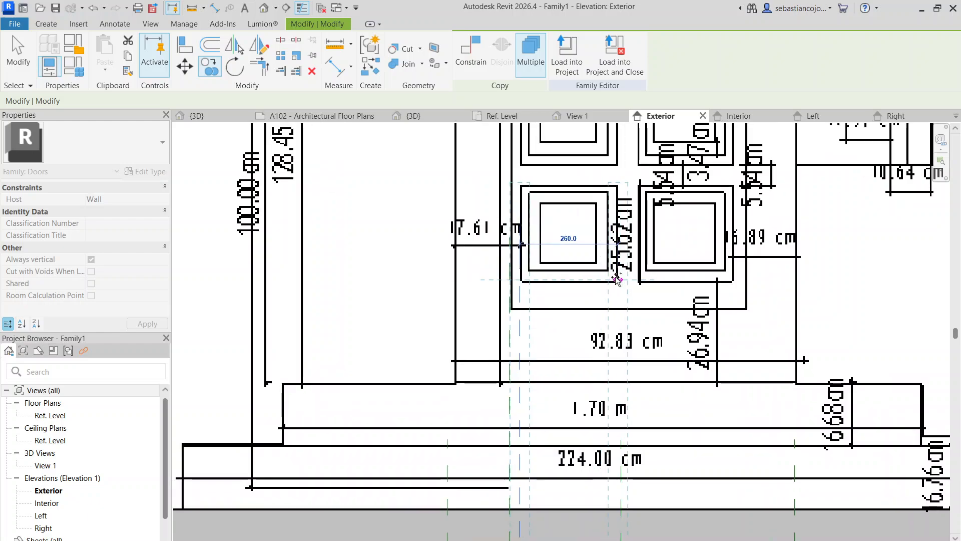
left_click(611, 281)
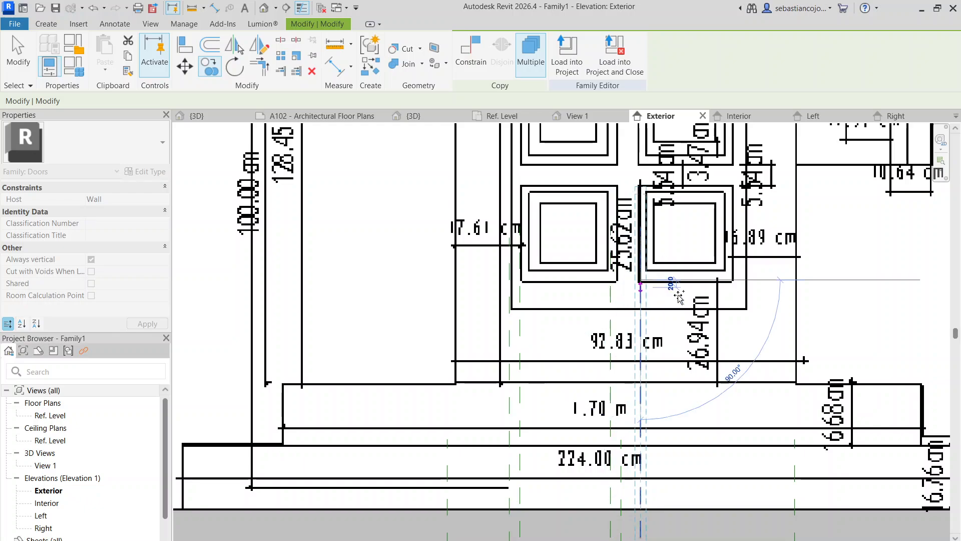
scroll(719, 251, "down", 4)
scroll(719, 251, "down", 1)
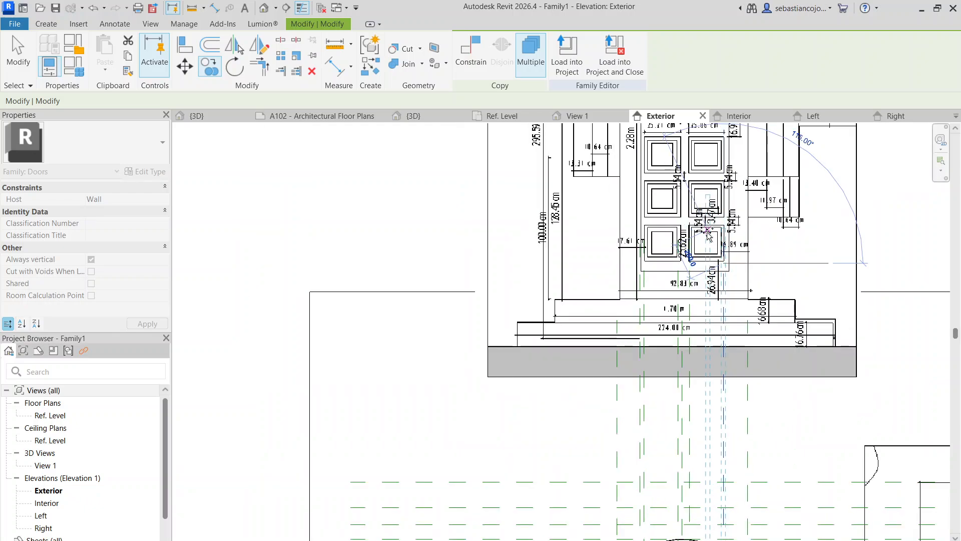
Copy vertical reference planes to the two vertical glazing bars of the arched window in the upper reference image
scroll(696, 233, "down", 4)
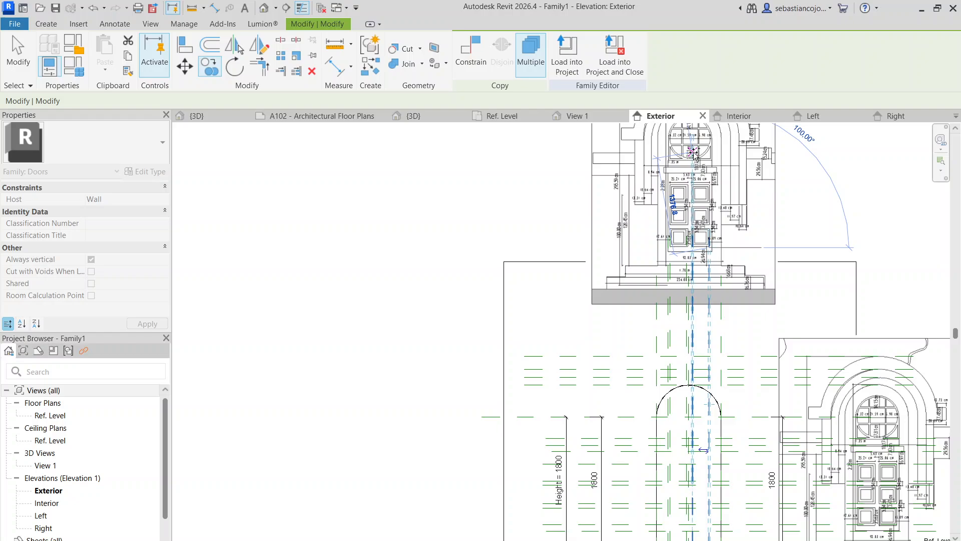
scroll(695, 154, "up", 7)
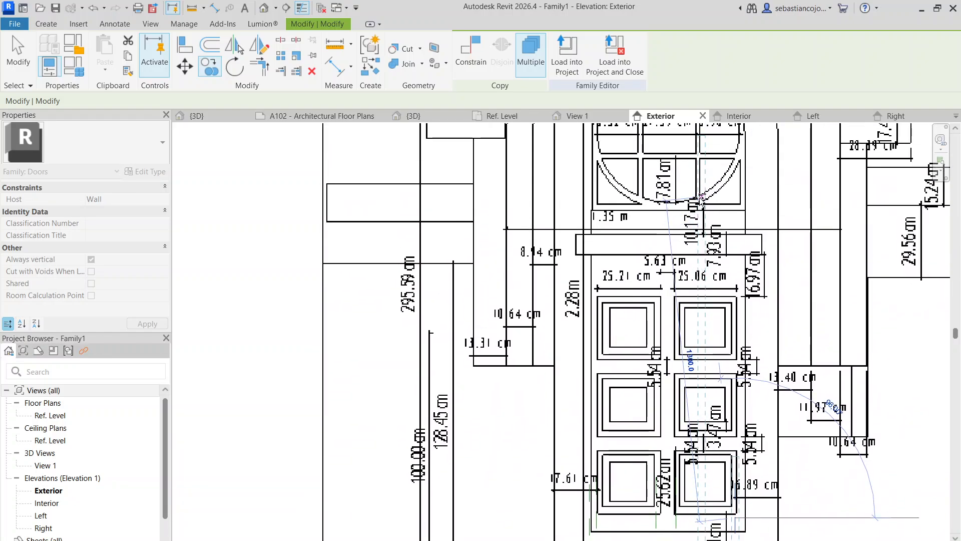
scroll(701, 198, "up", 3)
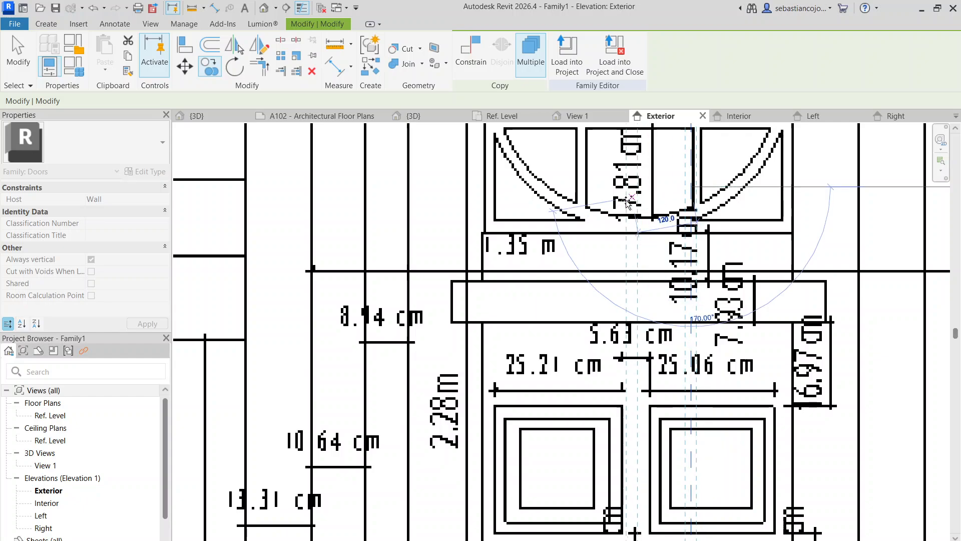
scroll(579, 199, "down", 6)
left_click(624, 265)
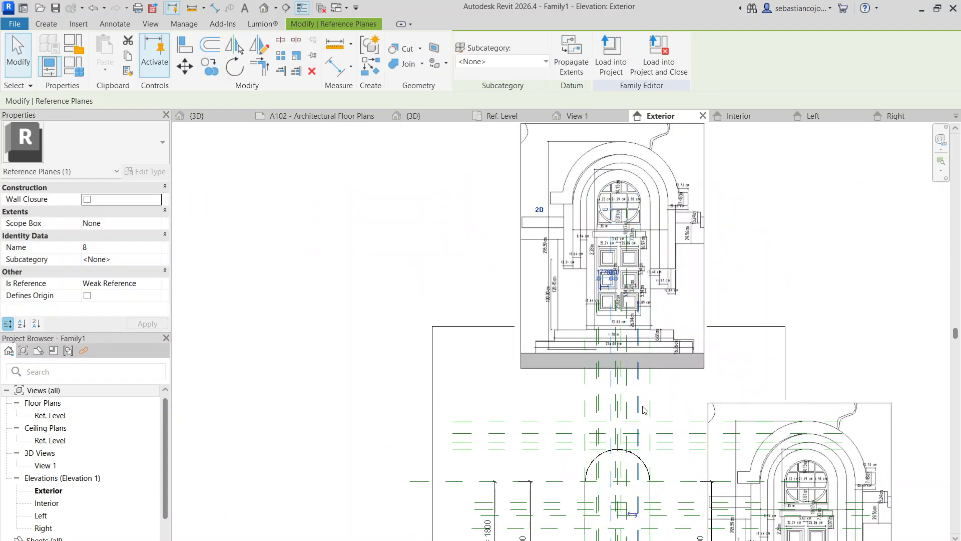
scroll(624, 264, "down", 1)
scroll(623, 344, "up", 3)
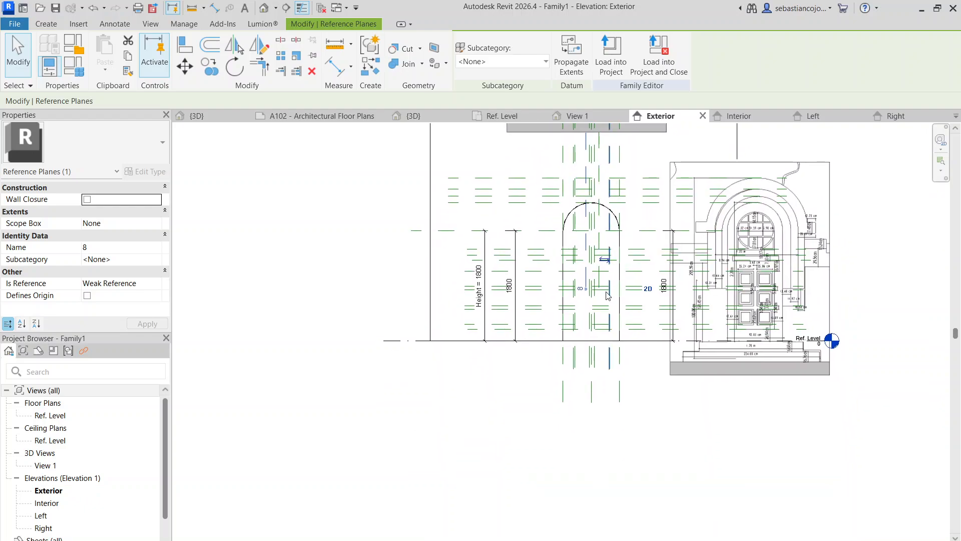
scroll(589, 312, "up", 3)
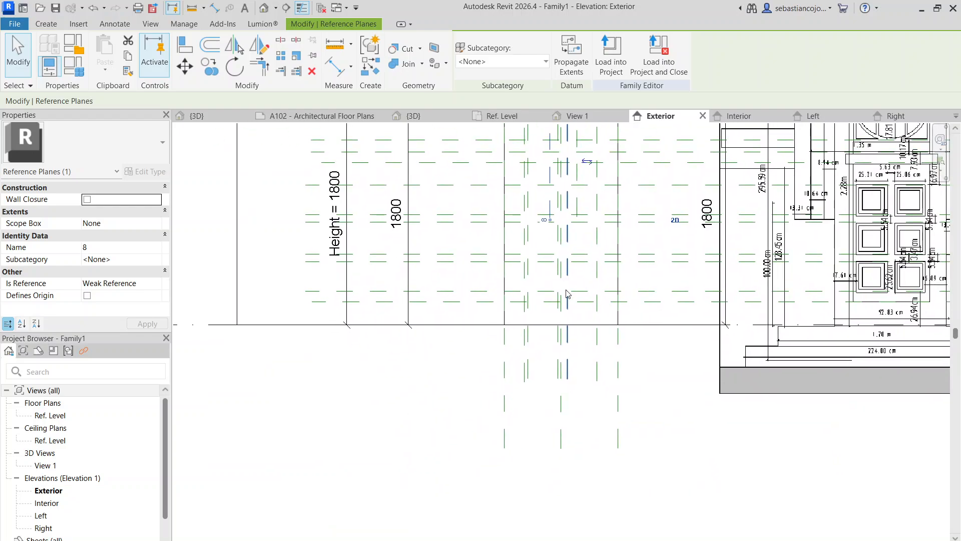
scroll(550, 286, "down", 2)
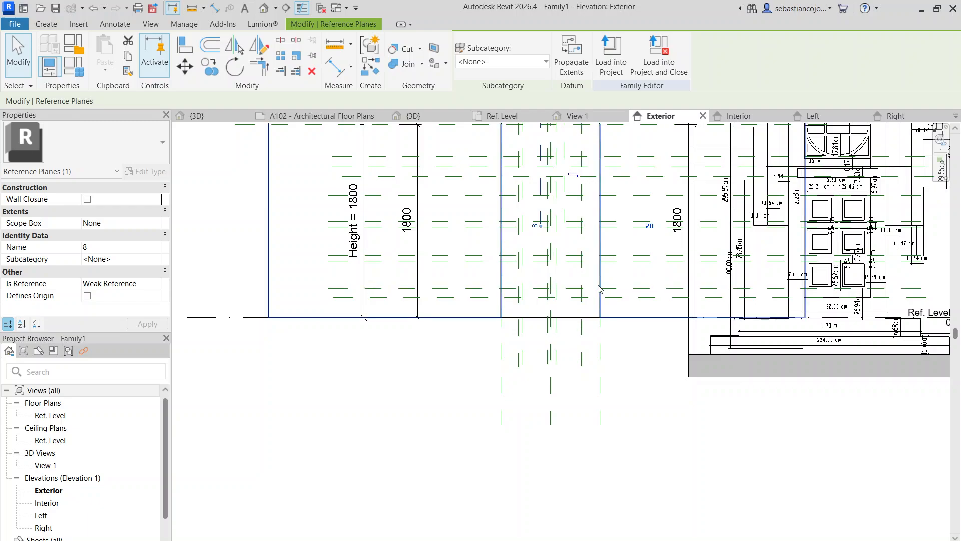
Start a new extrusion sketch for the door panels in the Exterior elevation
scroll(533, 299, "up", 2)
left_click(46, 23)
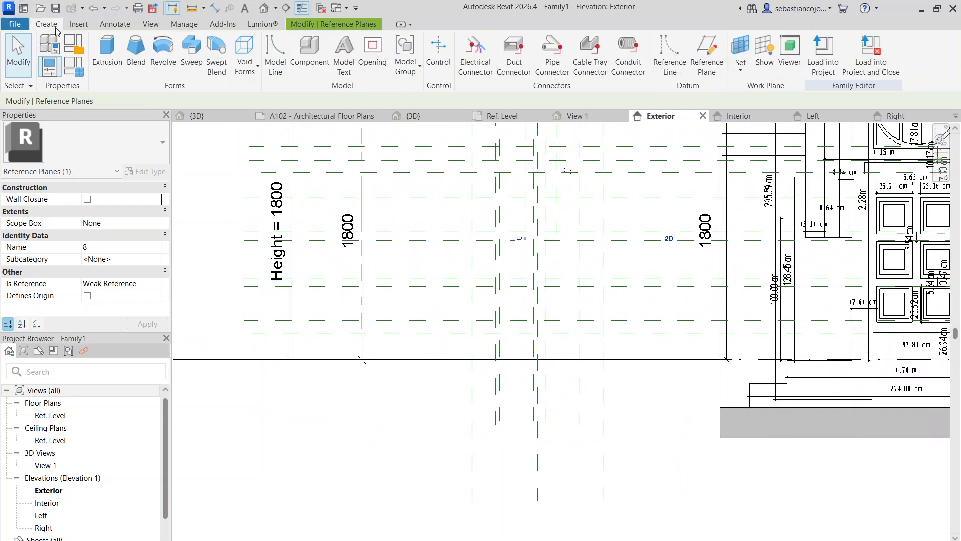
left_click(106, 53)
middle_click_drag(632, 268, 587, 283)
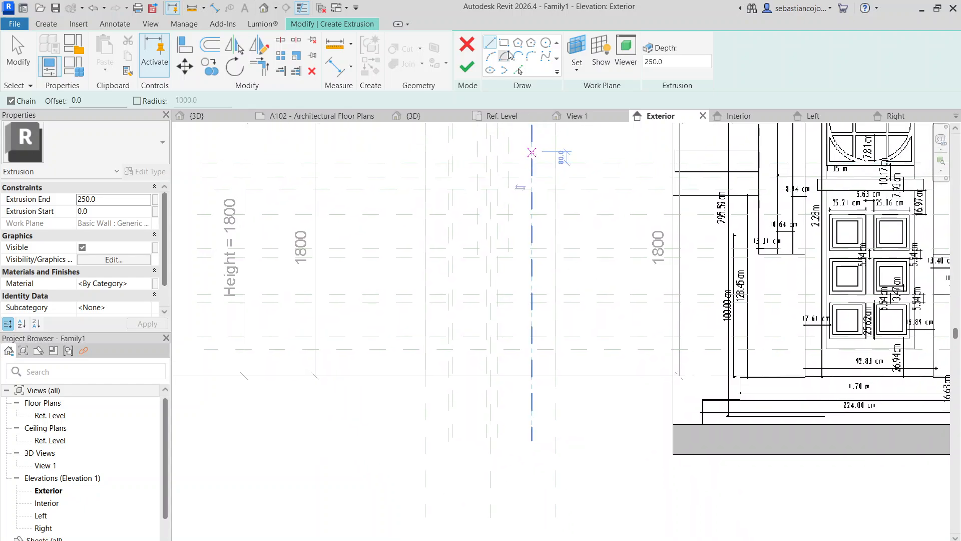
left_click(504, 42)
middle_click_drag(715, 229, 644, 234)
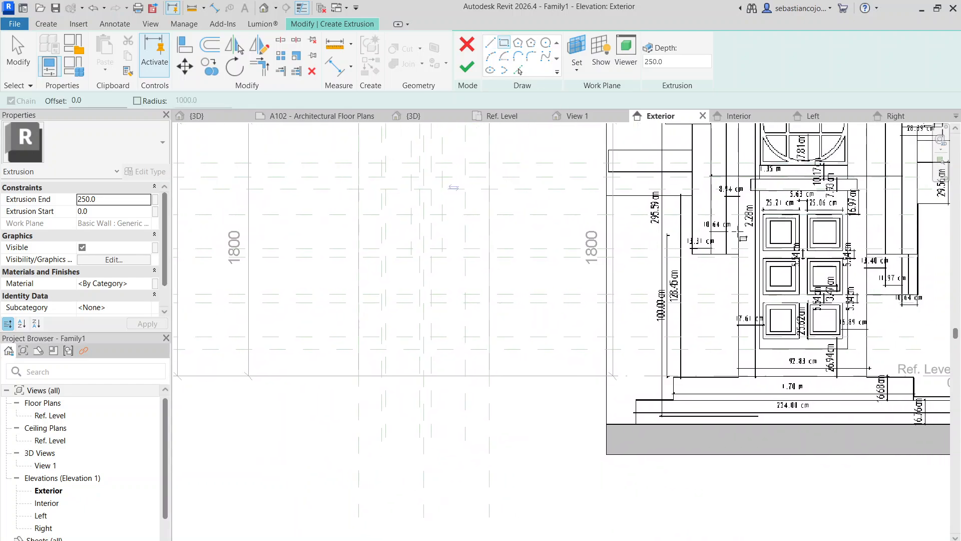
scroll(743, 237, "up", 2)
scroll(702, 224, "down", 3)
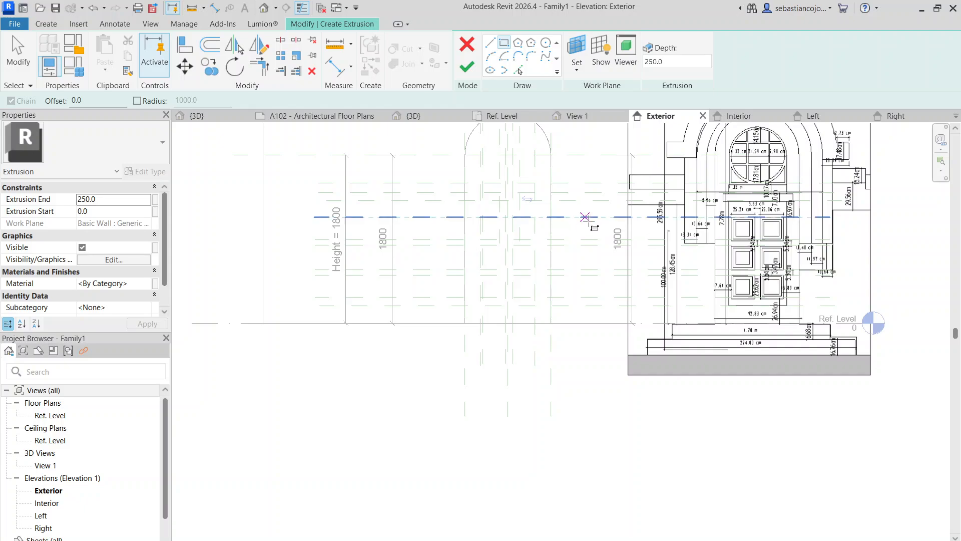
key("Escape")
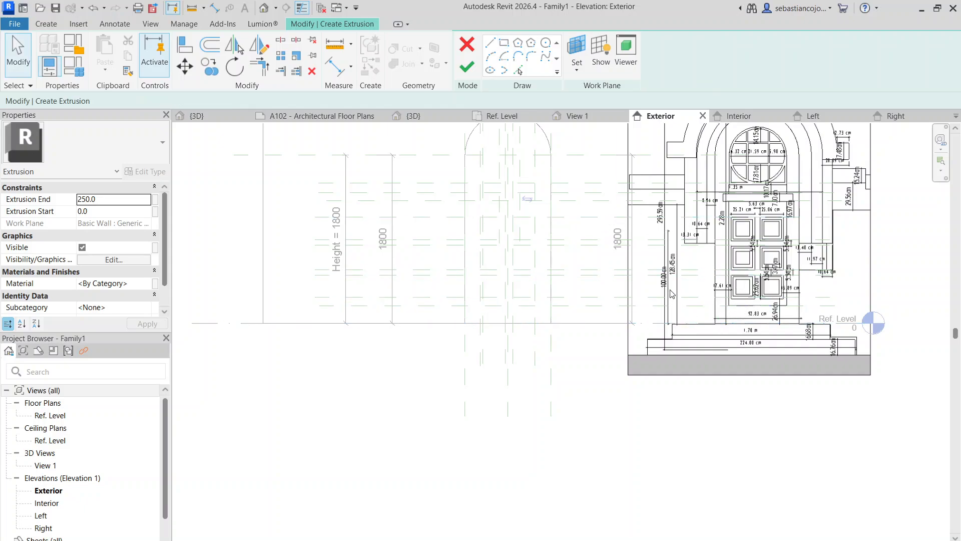
scroll(671, 289, "down", 1)
middle_click_drag(671, 289, 675, 344)
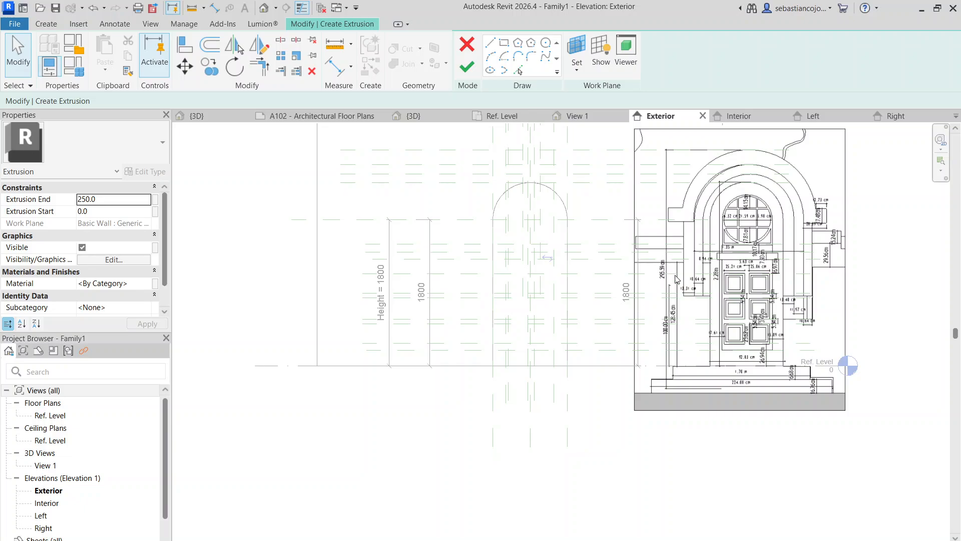
scroll(734, 349, "up", 1)
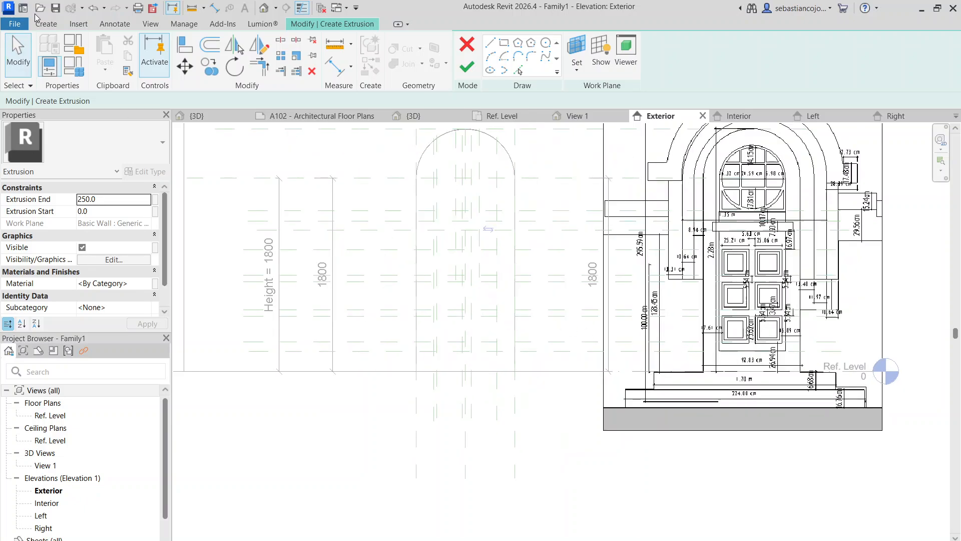
scroll(115, 46, "up", 7)
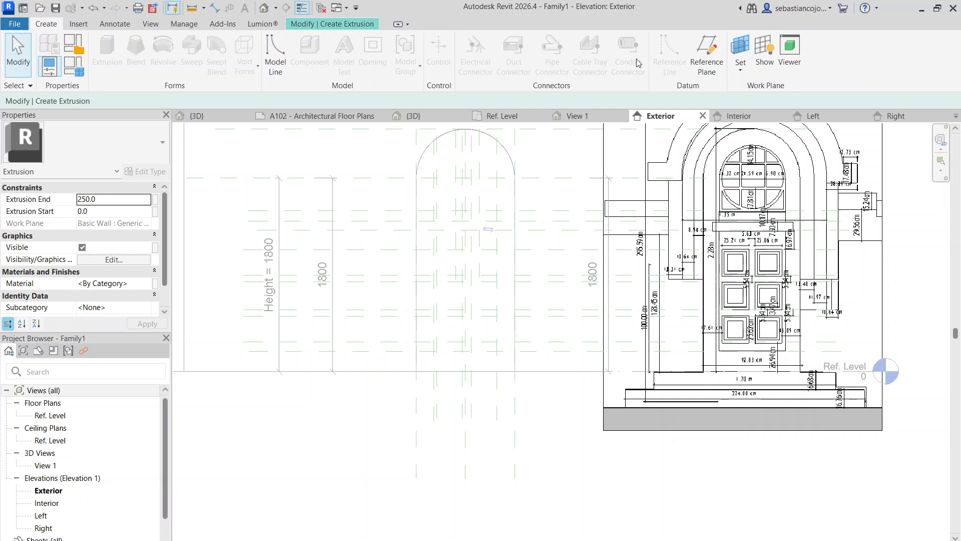
scroll(415, 43, "down", 7)
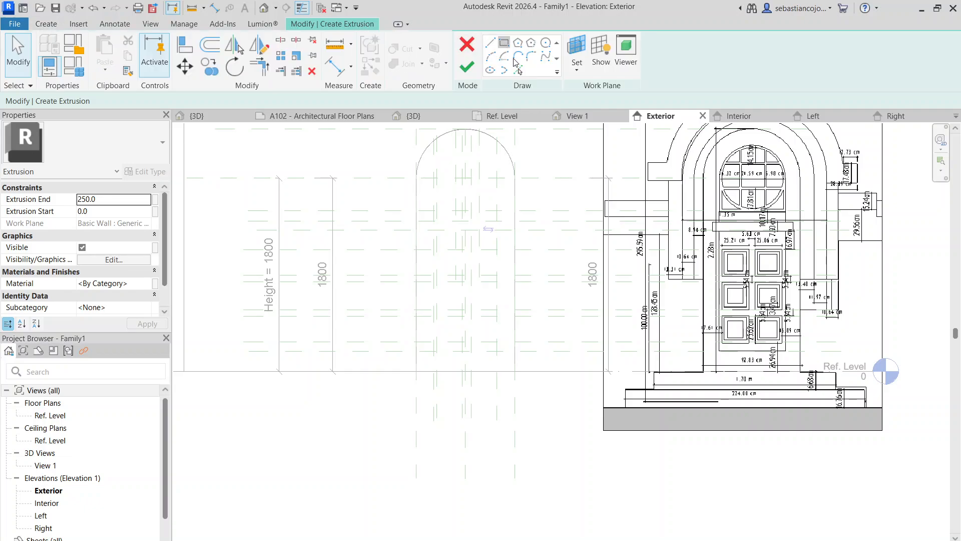
Sketch rectangles about 265 mm and 253 mm wide around the two bottom-row door panels in the reference image
left_click(515, 59)
scroll(524, 359, "up", 1)
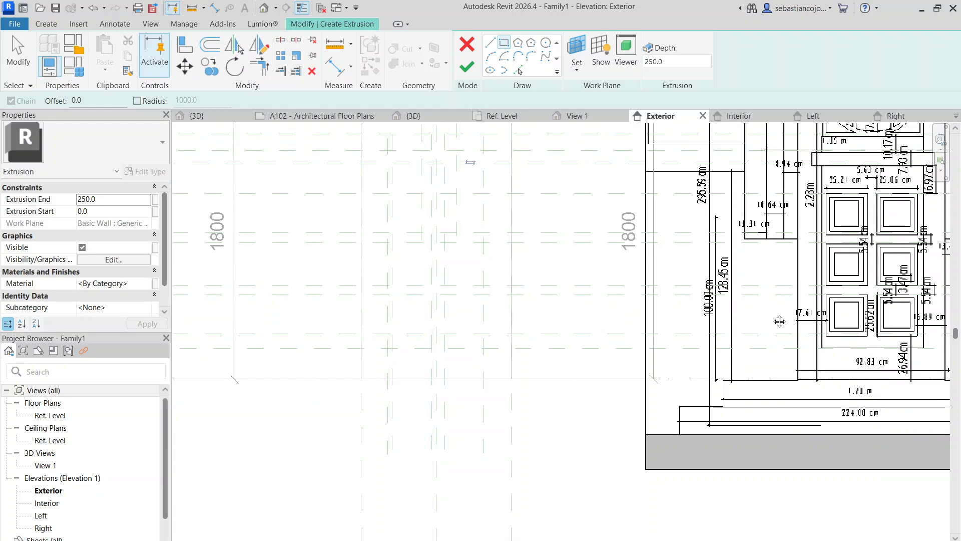
scroll(779, 321, "up", 3)
left_click(652, 274)
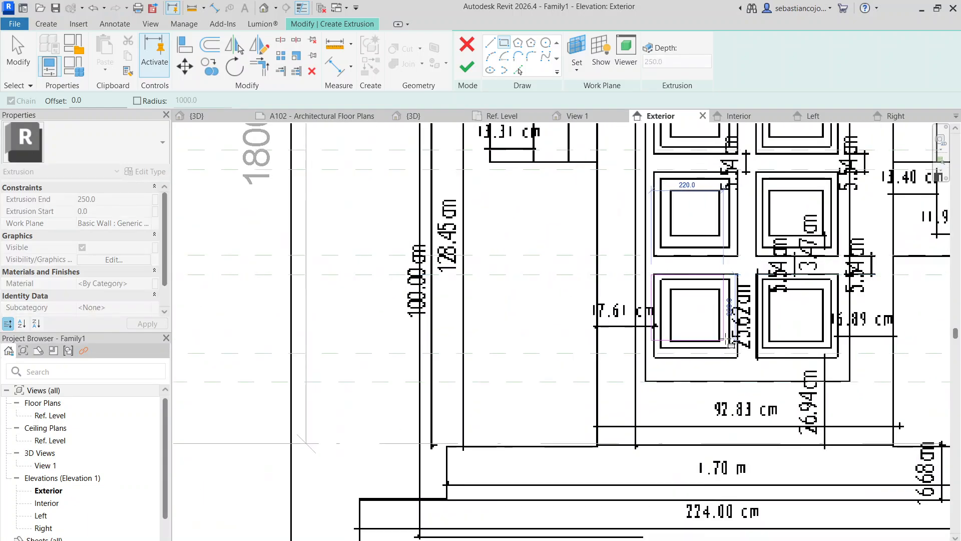
left_click(739, 354)
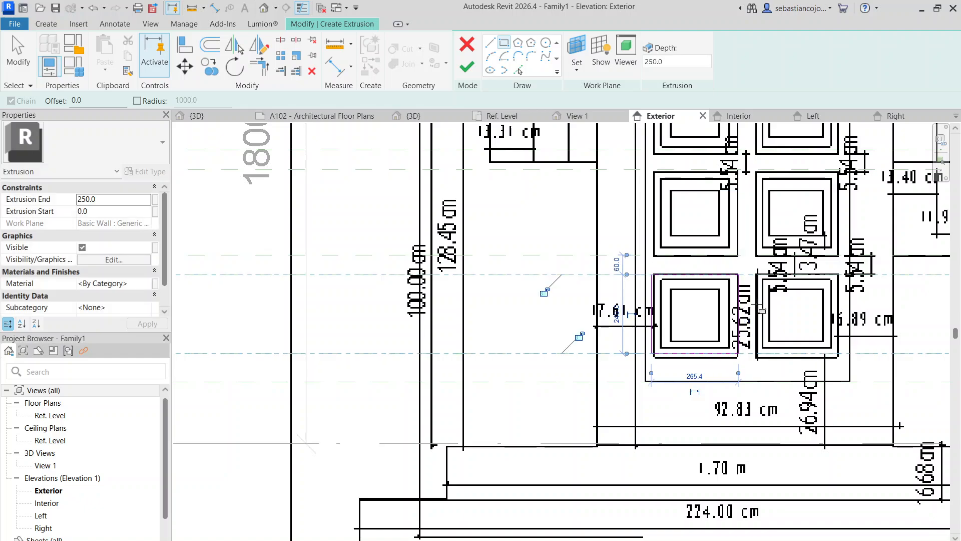
left_click(755, 275)
left_click(837, 353)
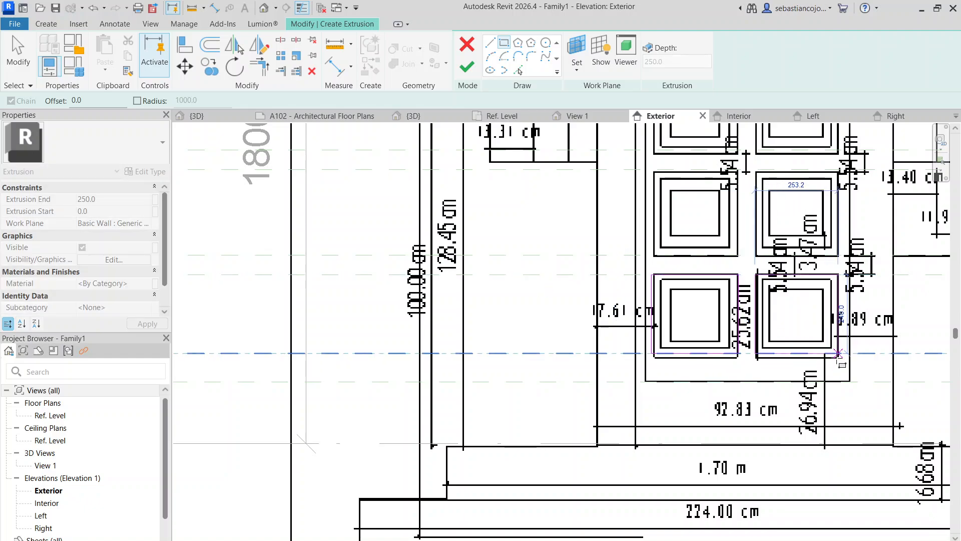
scroll(771, 338, "down", 3)
key("Escape")
key("Escape")
left_click_drag(702, 299, 829, 383)
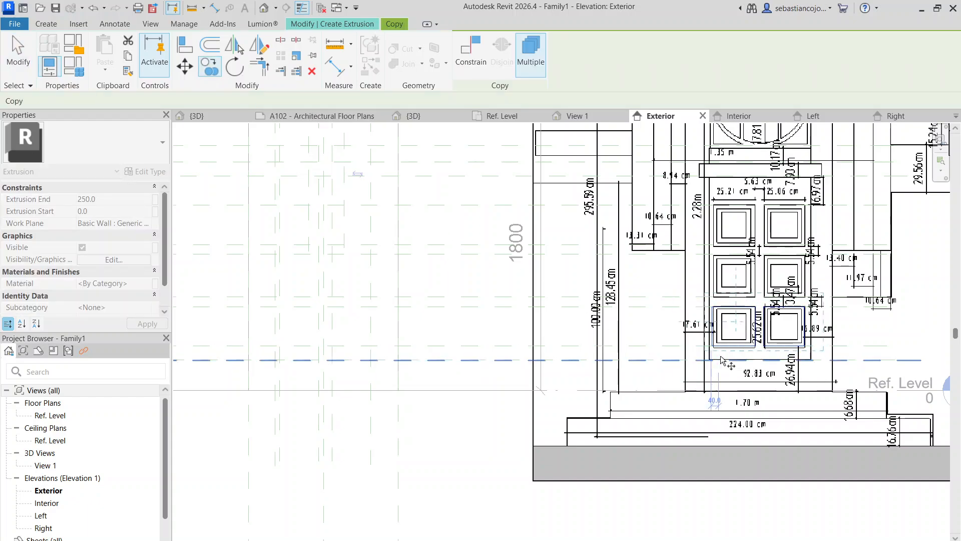
scroll(716, 353, "up", 3)
key("Escape")
key("Escape")
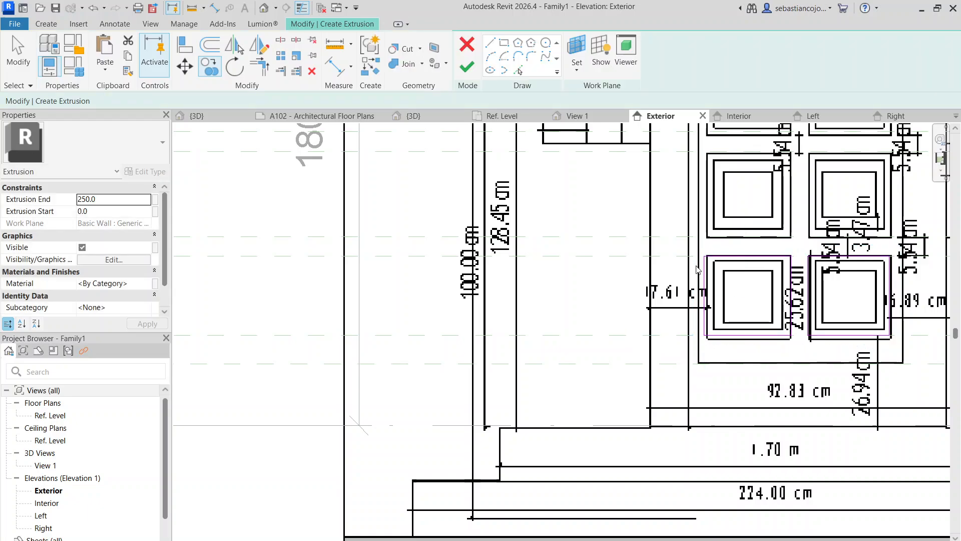
Try to copy the two bottom-row rectangles up to the middle panel row of the reference image
left_click_drag(821, 311, 953, 379)
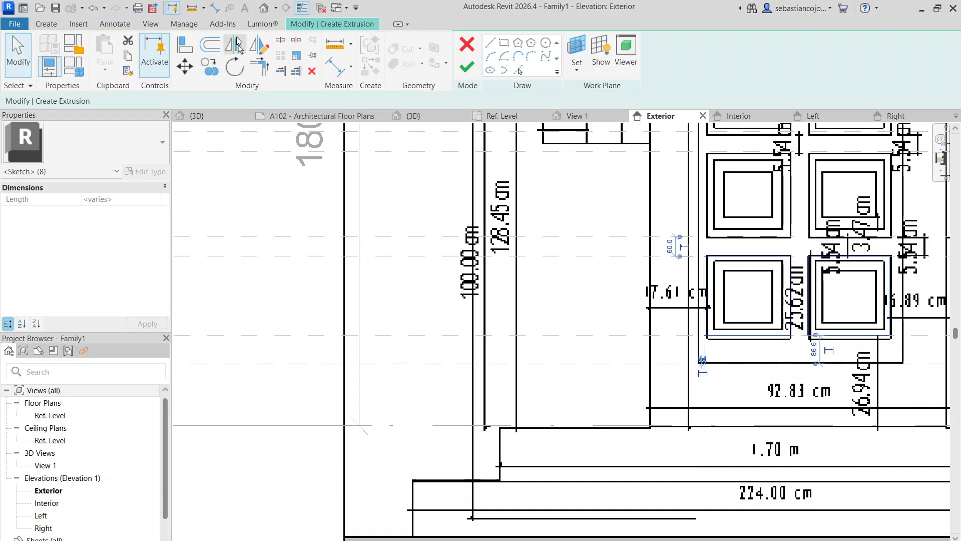
left_click(210, 69)
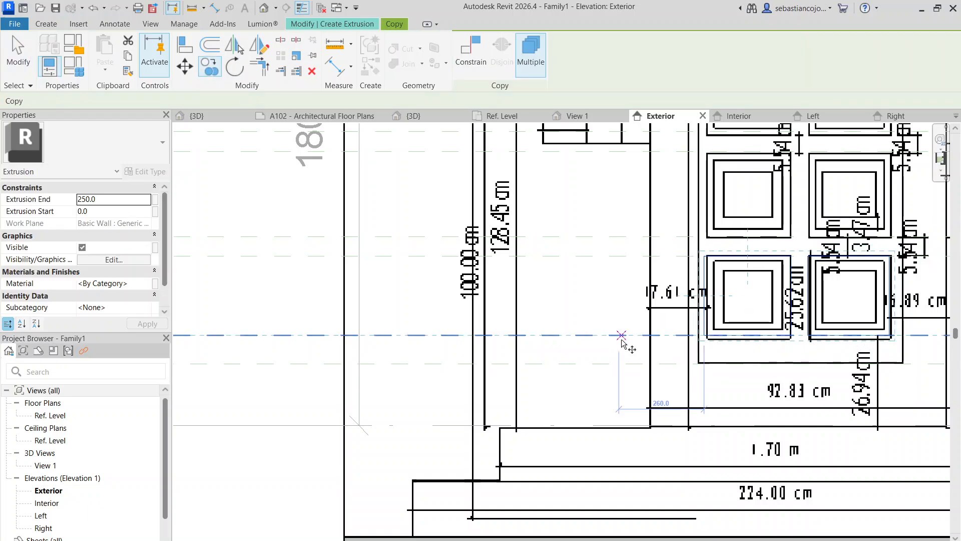
left_click(702, 360)
scroll(688, 277, "up", 2)
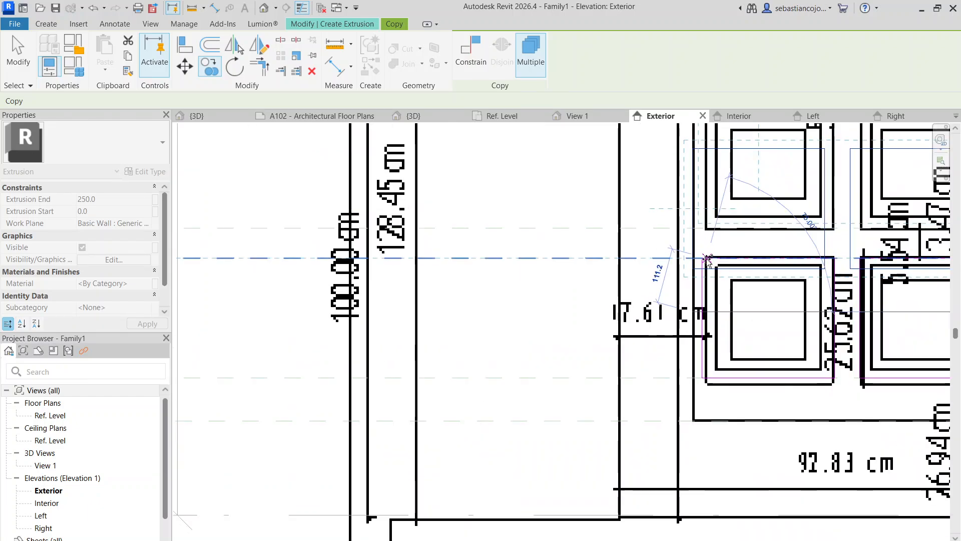
scroll(697, 294, "down", 4)
left_click(694, 334)
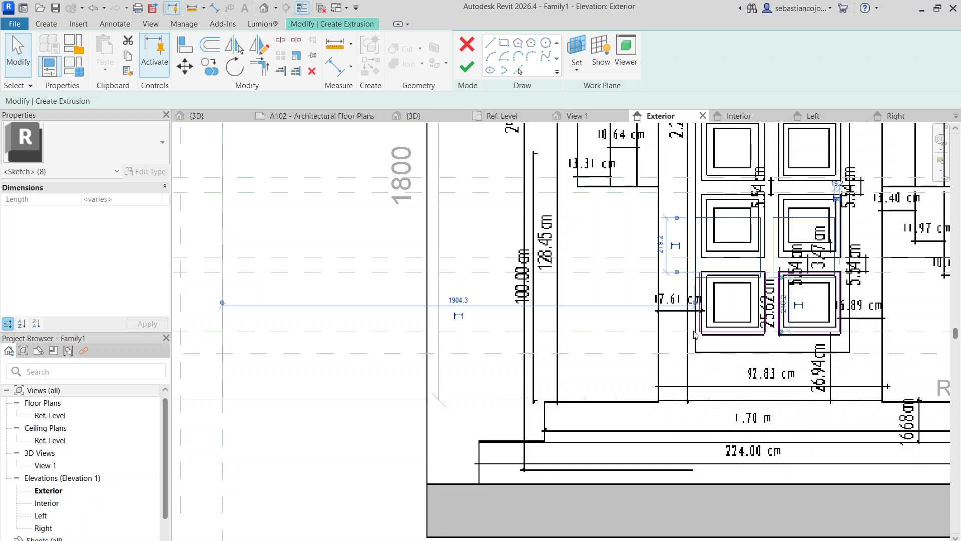
Try to shift the copied rectangles onto the middle-row panels of the reference image
scroll(841, 242, "up", 2)
key("Escape")
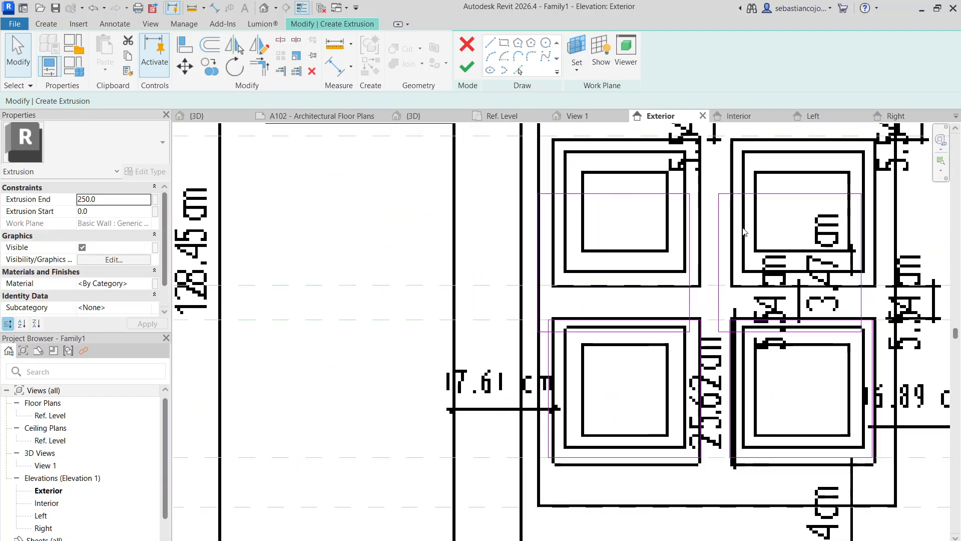
left_click_drag(749, 320, 907, 350)
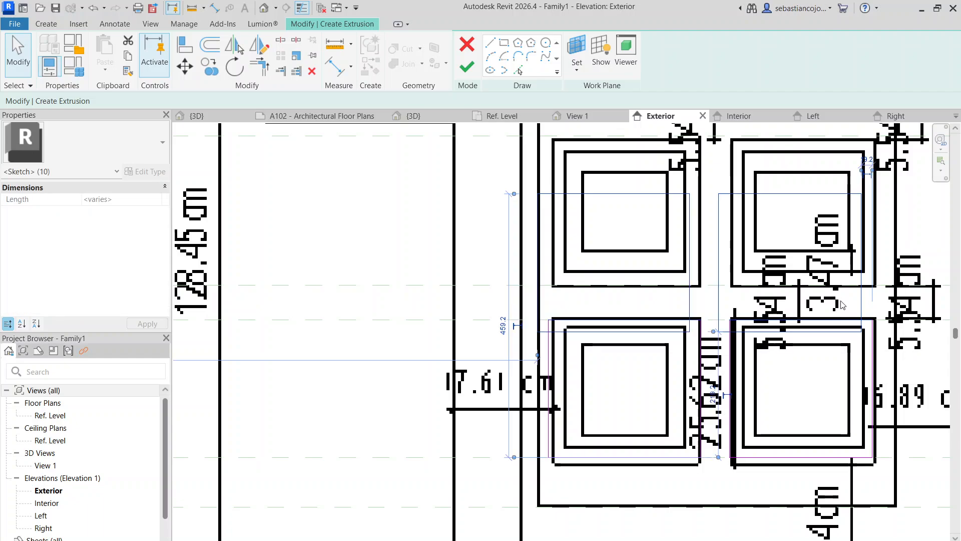
left_click_drag(856, 286, 862, 286)
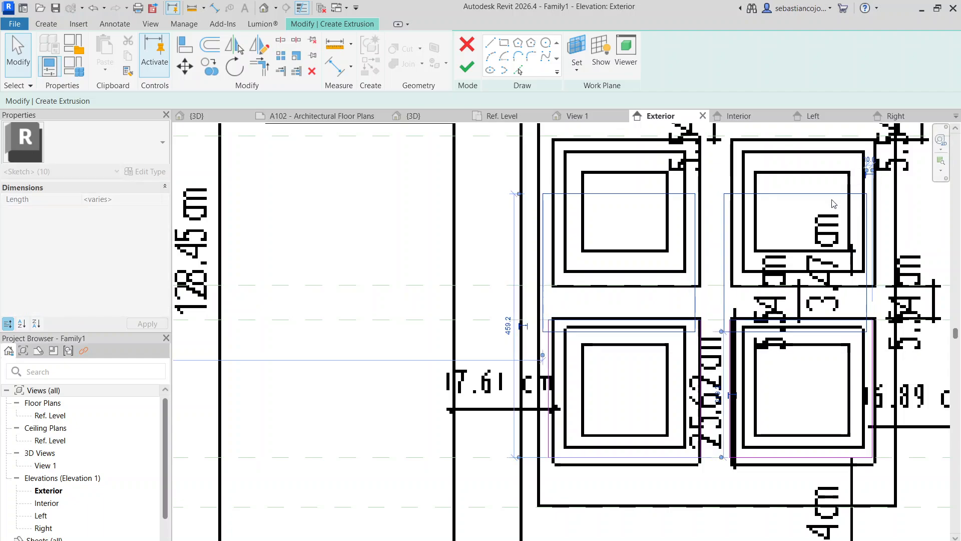
left_click_drag(827, 192, 842, 152)
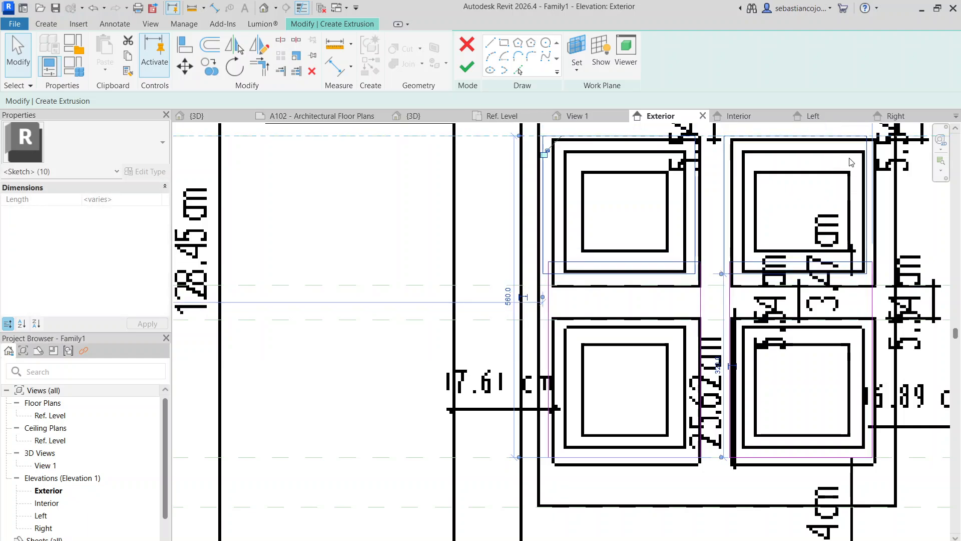
scroll(870, 160, "up", 2)
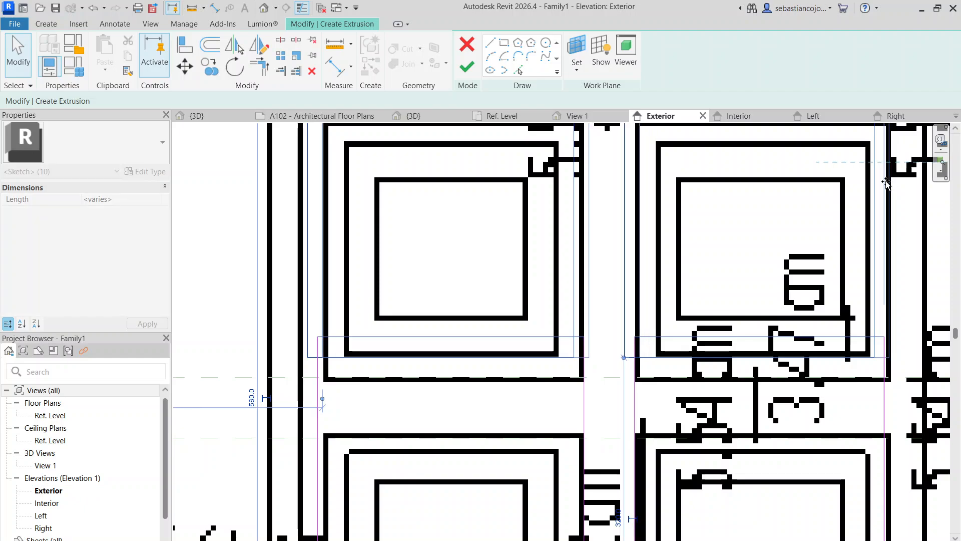
scroll(737, 295, "down", 3)
scroll(737, 295, "down", 1)
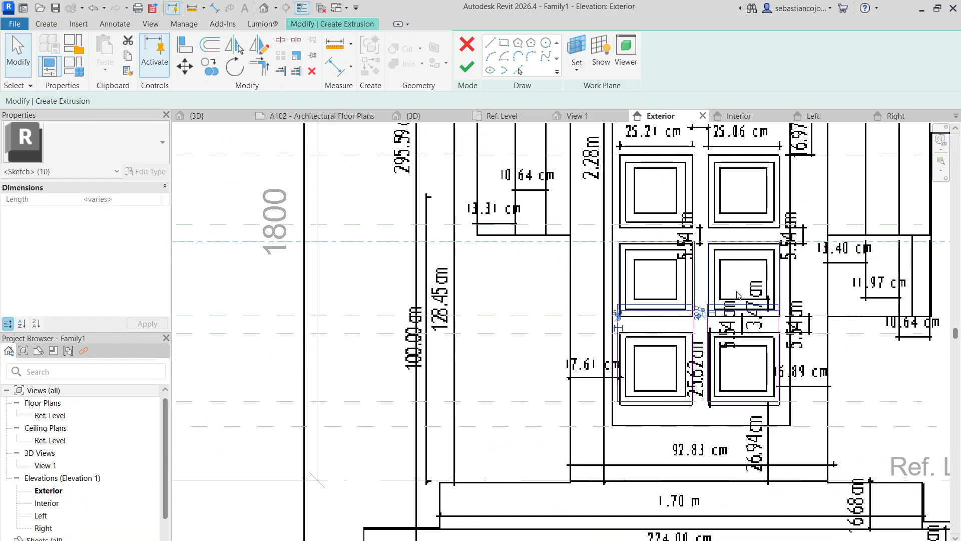
Undo the rectangle shifts and the copy, keeping both bottom-row panel rectangles in the sketch
key("ctrl+z")
key("ctrl+z")
key("ctrl+z")
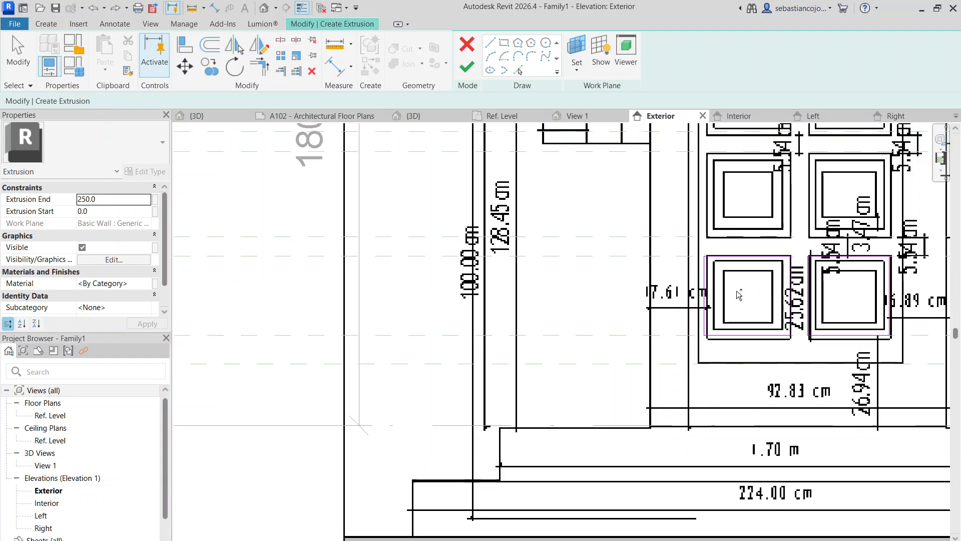
key("super")
key("ctrl+z")
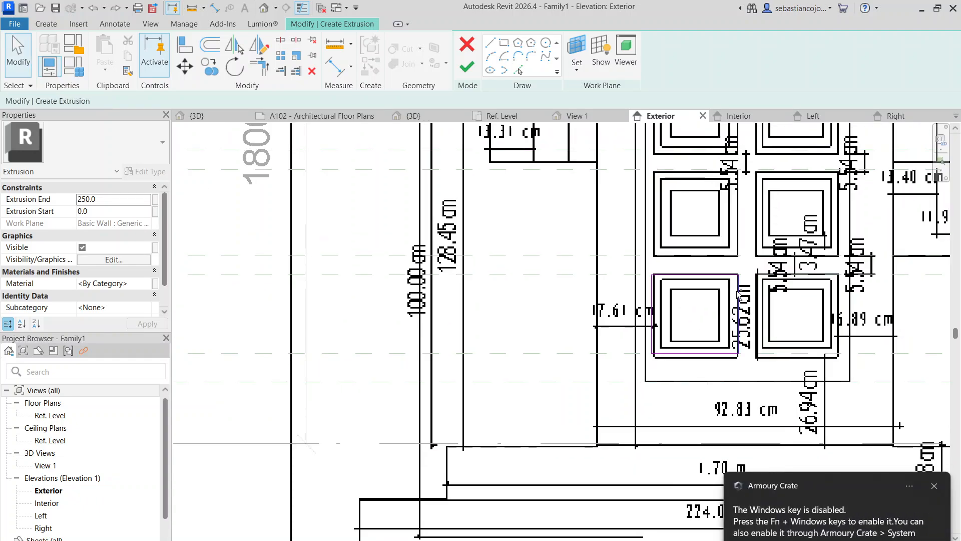
key("ctrl+y")
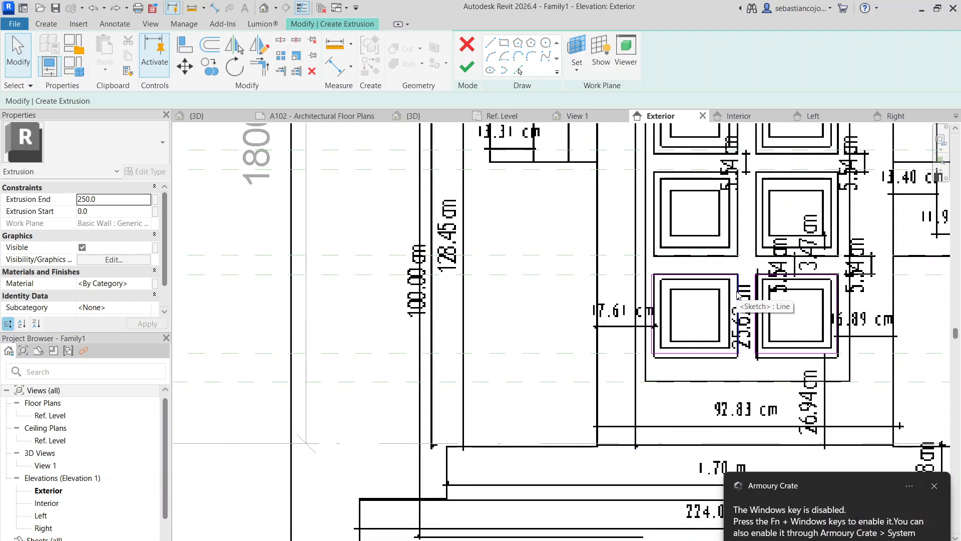
Copy the two bottom-row rectangles to the middle and upper panel rows, snapping to the horizontal reference planes
mouse_move(609, 265)
left_mouse_down()
mouse_move(781, 331)
mouse_move(841, 369)
left_mouse_up()
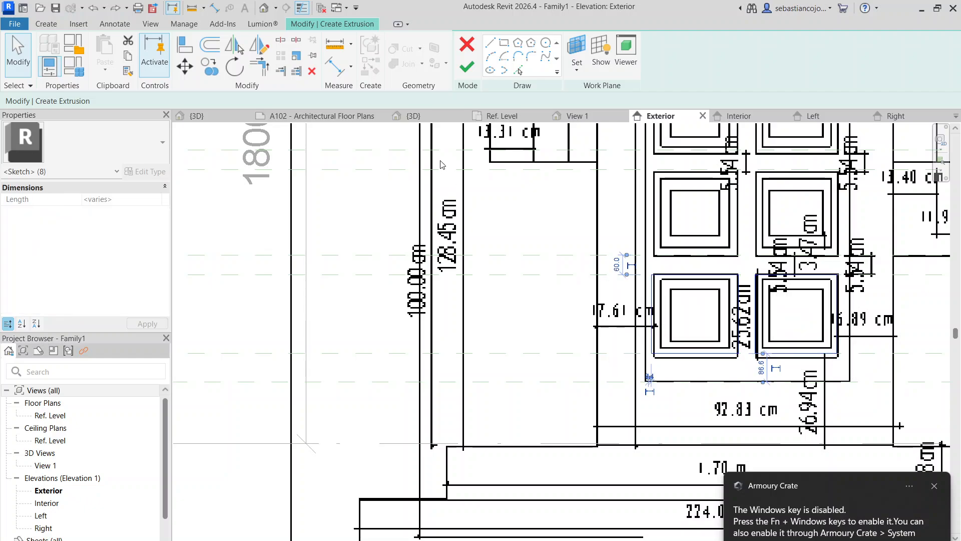
left_click(209, 67)
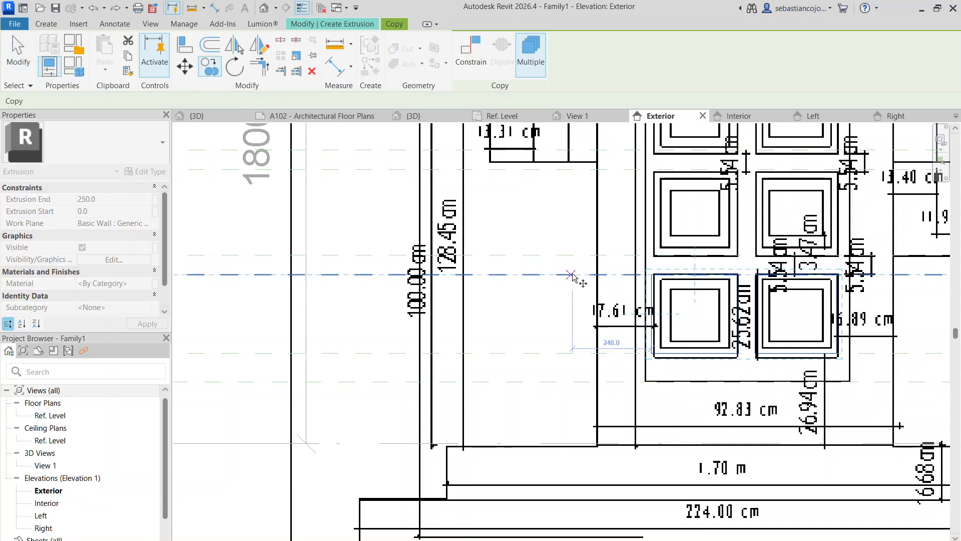
left_click(663, 275)
scroll(662, 177, "up", 1)
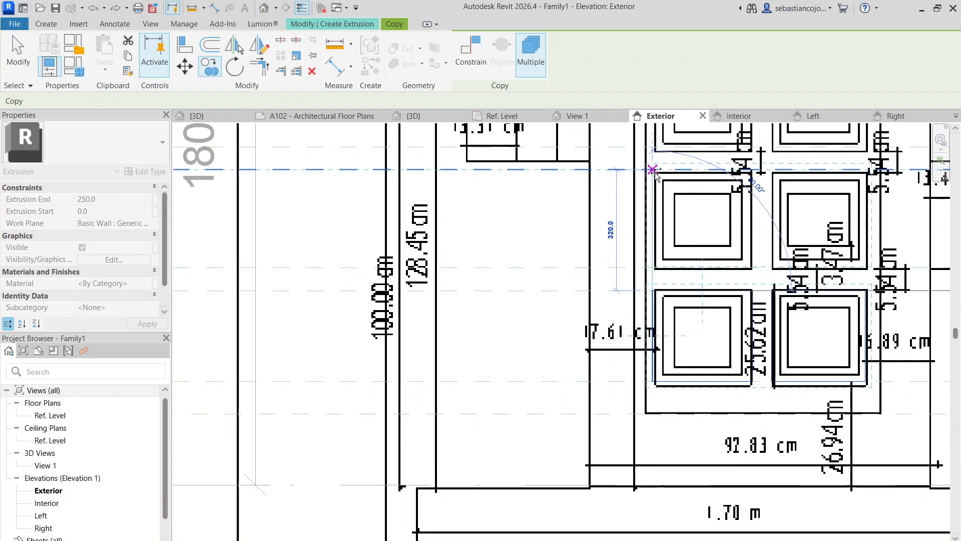
scroll(656, 163, "down", 2)
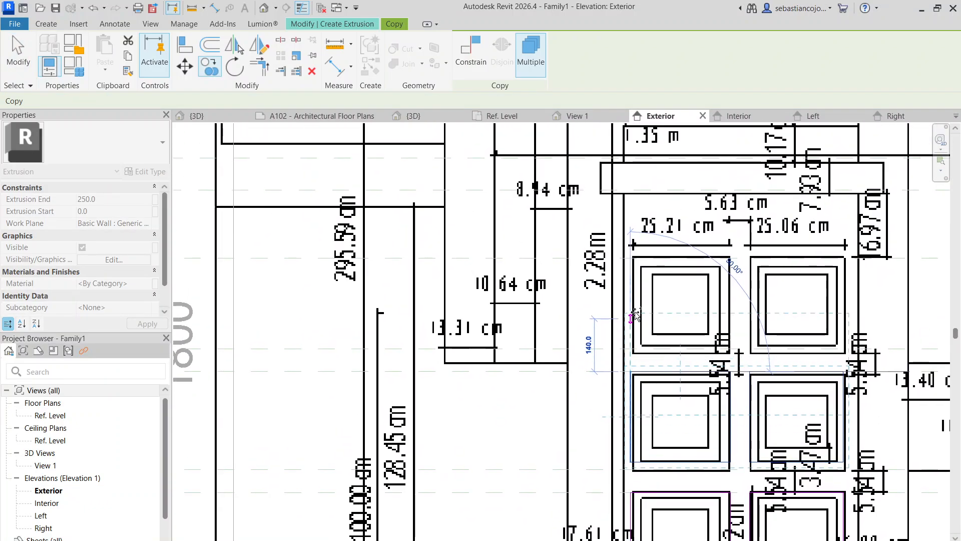
left_click(633, 254)
scroll(633, 255, "down", 1)
Move all six panel rectangles from the reference image into the door opening, with their left edges on the panel column's reference plane
left_click_drag(609, 231, 701, 378)
mouse_move(632, 357)
left_mouse_down()
mouse_move(251, 359)
mouse_move(259, 361)
left_mouse_up()
mouse_move(297, 401)
middle_mouse_down()
mouse_move(351, 350)
mouse_move(418, 321)
middle_mouse_up()
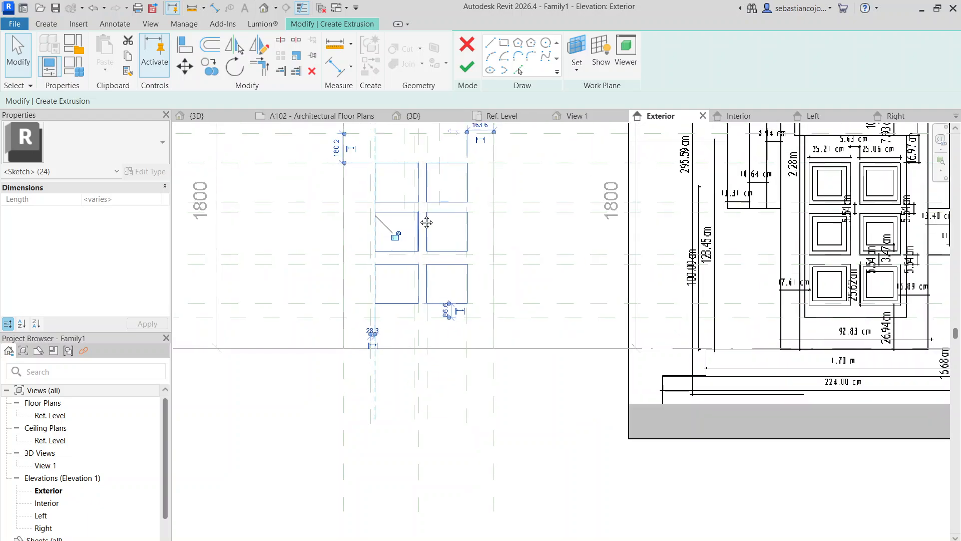
middle_click_drag(376, 185, 415, 330)
scroll(415, 330, "up", 3)
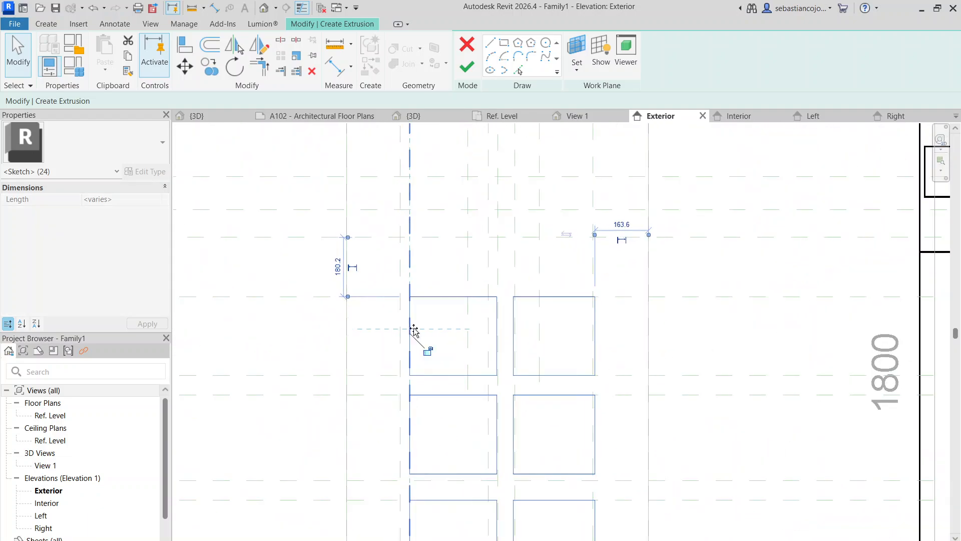
scroll(561, 337, "up", 2)
scroll(562, 337, "up", 1)
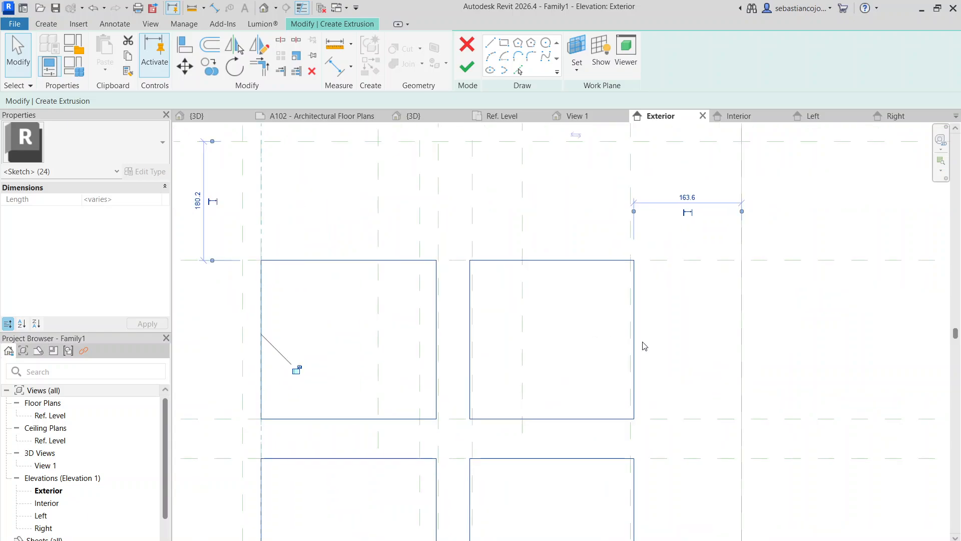
Shift the six panel rectangles onto the outermost vertical reference plane left of the panel columns and finish the extrusion sketch
left_click(640, 341)
scroll(535, 220, "down", 3)
left_click_drag(407, 214, 589, 516)
scroll(581, 287, "up", 4)
scroll(575, 290, "down", 5)
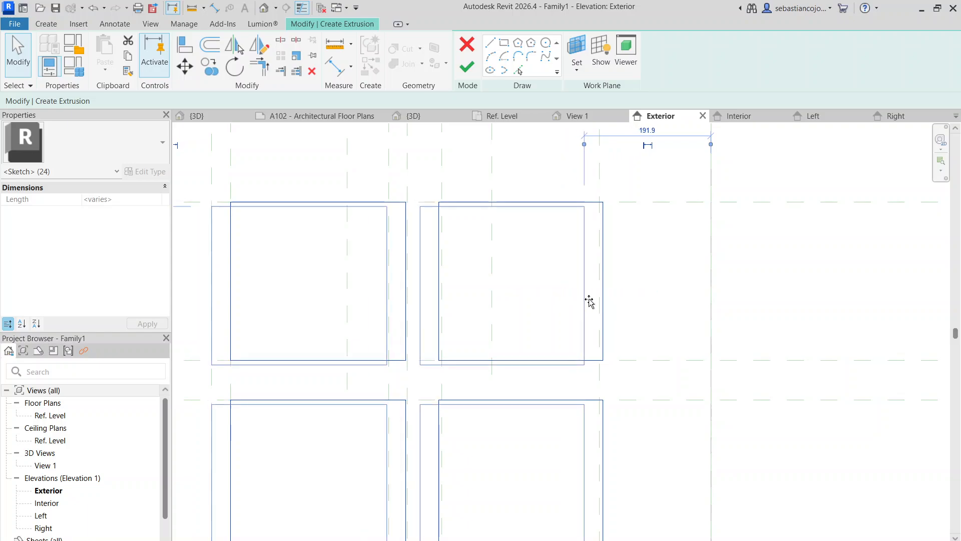
key("Escape")
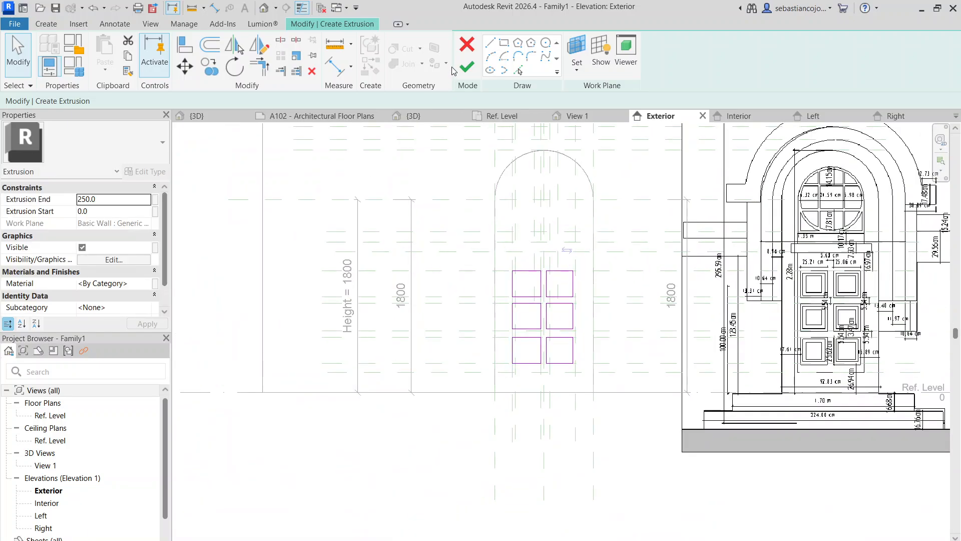
left_click(467, 66)
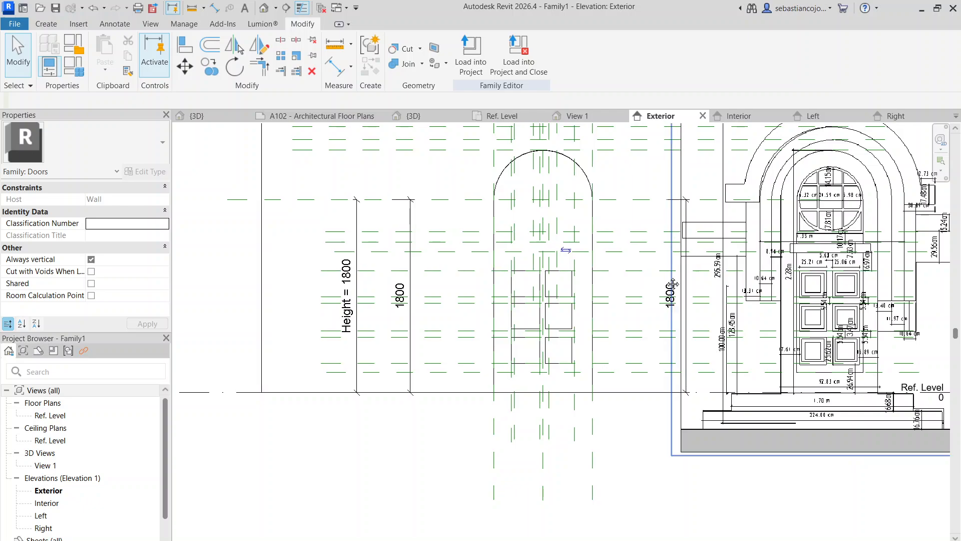
Start a new extrusion with a face of the six-panel extrusion as its work plane, ready for drawing rectangles
middle_click_drag(671, 286, 614, 281)
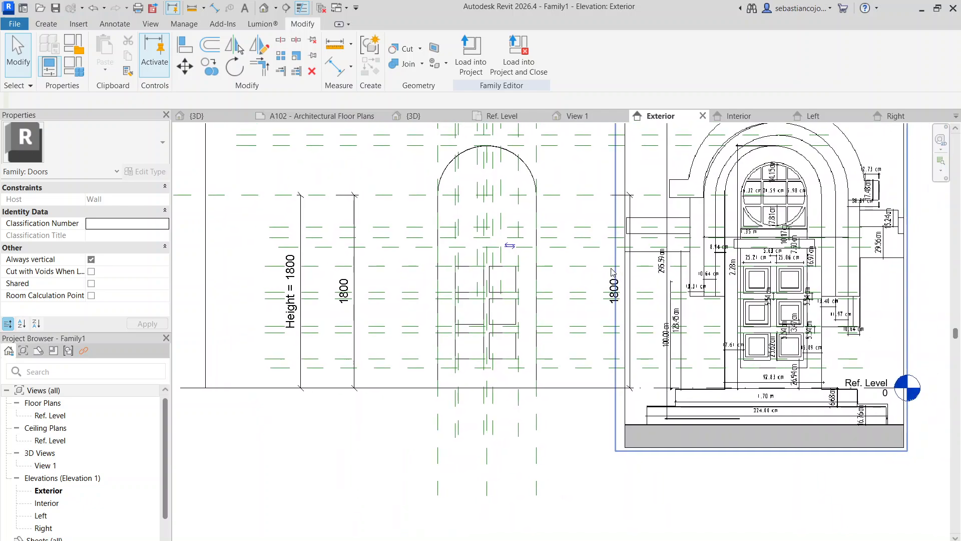
left_click(516, 283)
scroll(516, 281, "up", 3)
scroll(517, 280, "down", 2)
key("Escape")
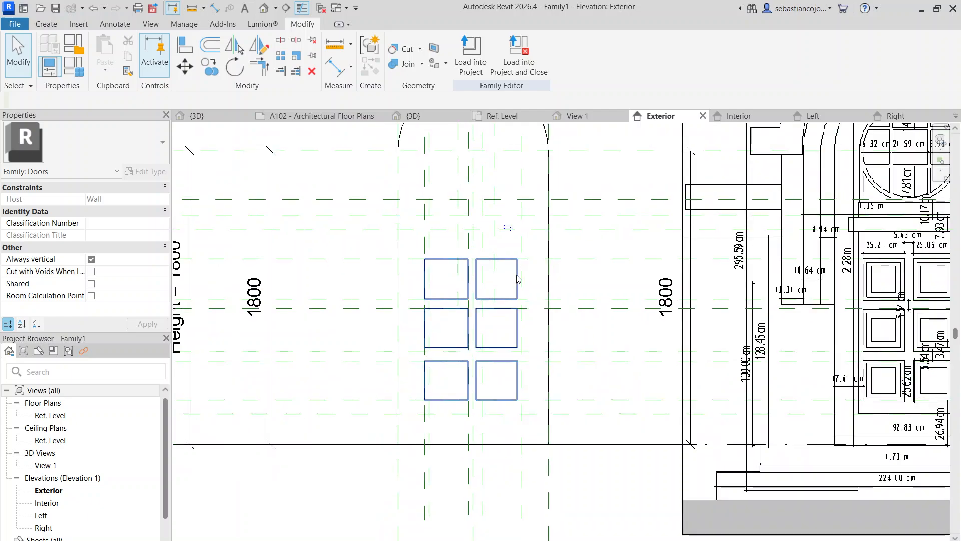
left_click(46, 24)
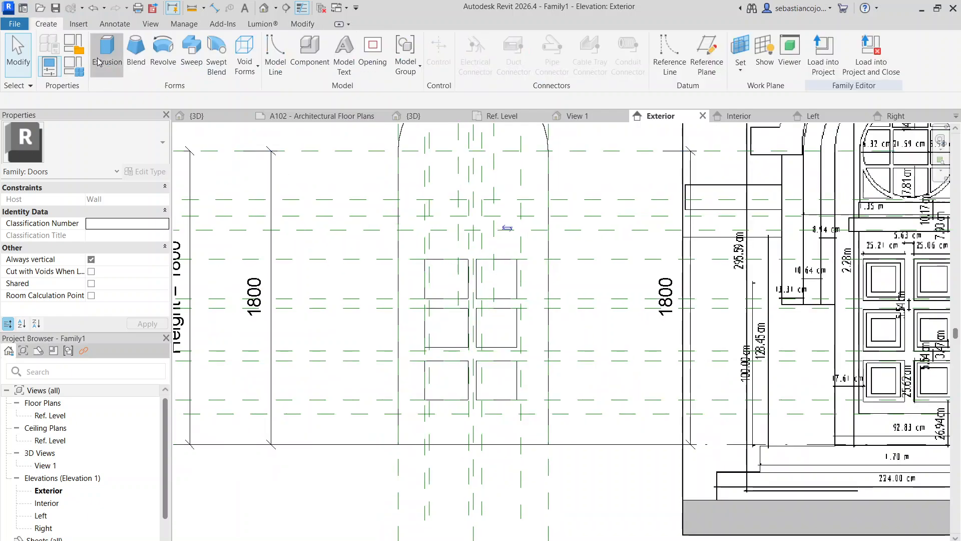
left_click(99, 62)
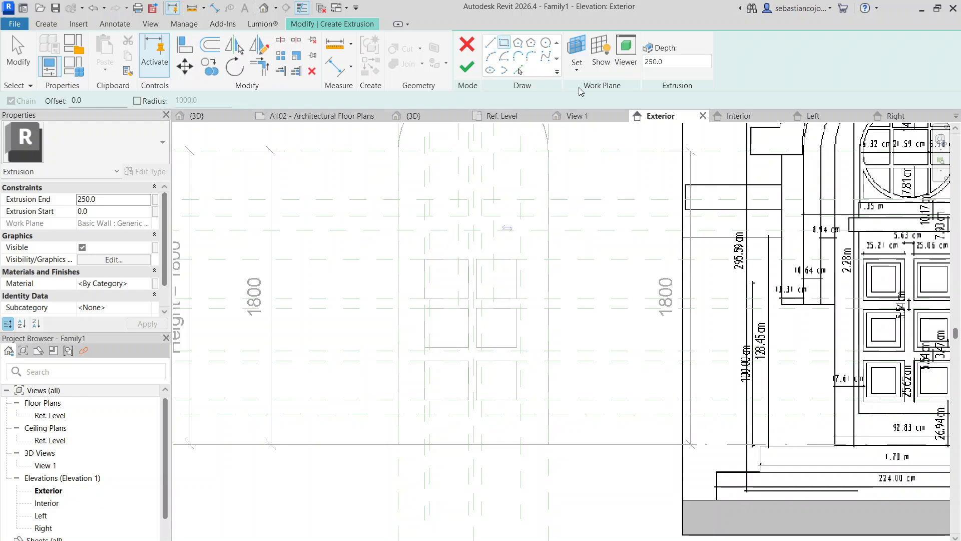
key("Escape")
scroll(437, 267, "up", 3)
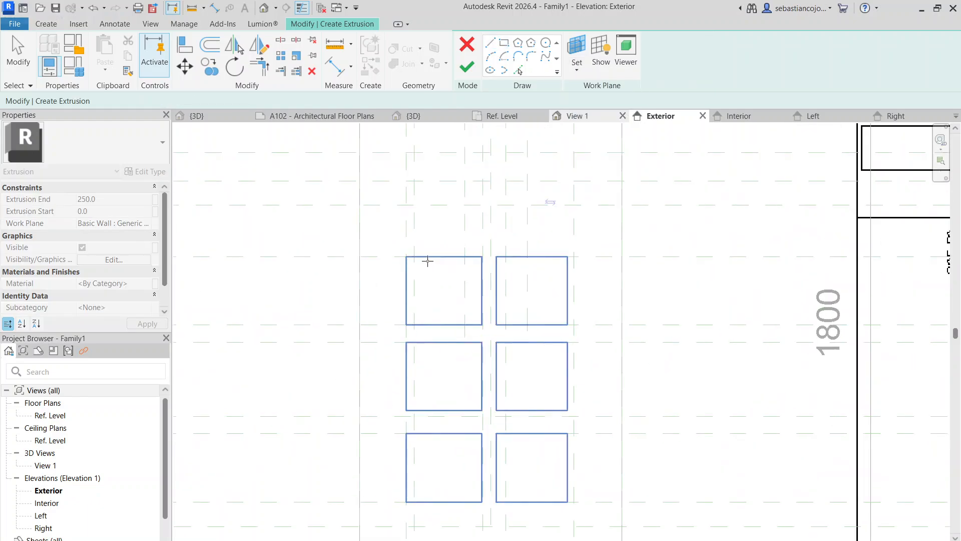
left_click(490, 43)
scroll(407, 269, "up", 2)
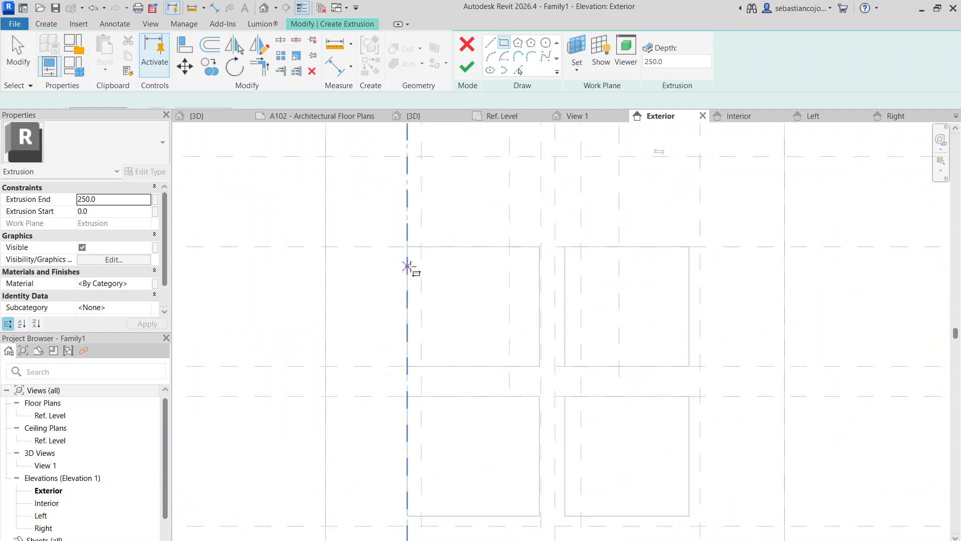
left_click(421, 260)
scroll(482, 306, "down", 5)
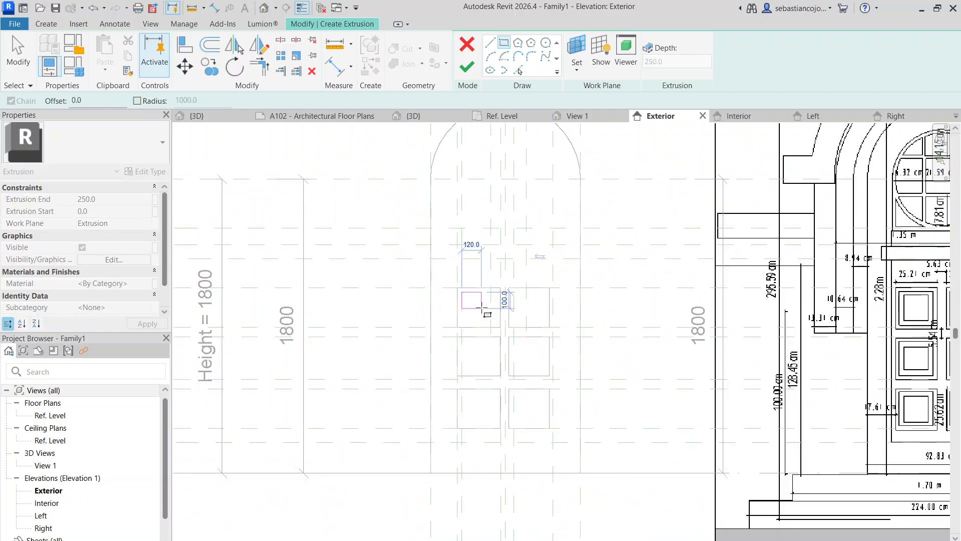
key("Escape")
scroll(522, 296, "up", 7)
scroll(512, 246, "down", 3)
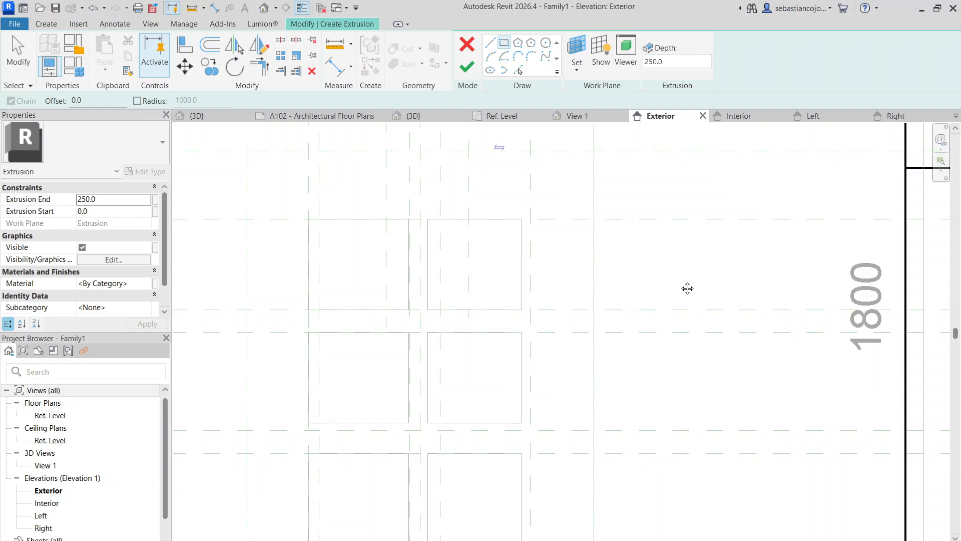
Sketch a rectangle about 145 by 150 mm over the innermost outline of the reference image's upper-left door panel
middle_click_drag(687, 288, 394, 288)
scroll(392, 287, "up", 1)
scroll(390, 285, "down", 3)
scroll(651, 296, "down", 3)
scroll(751, 286, "up", 4)
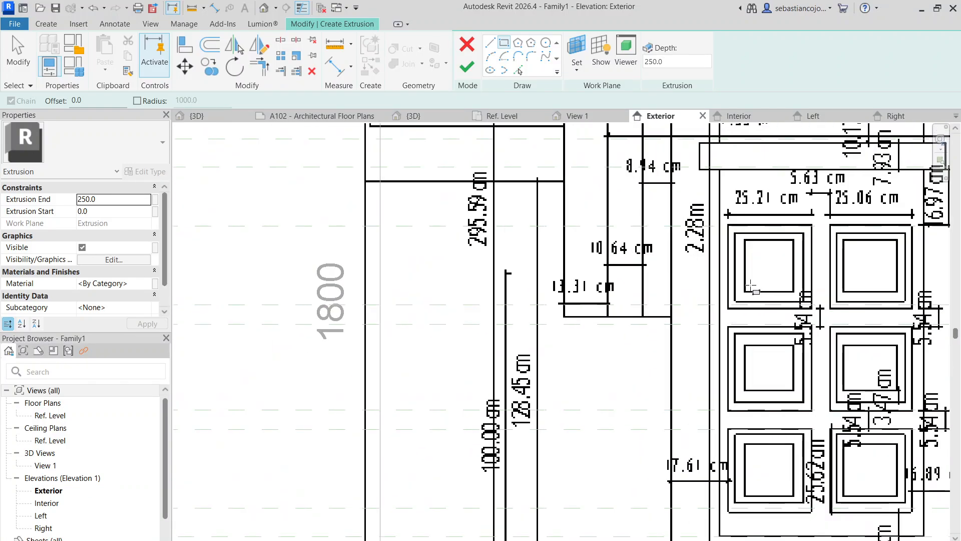
left_click(746, 241)
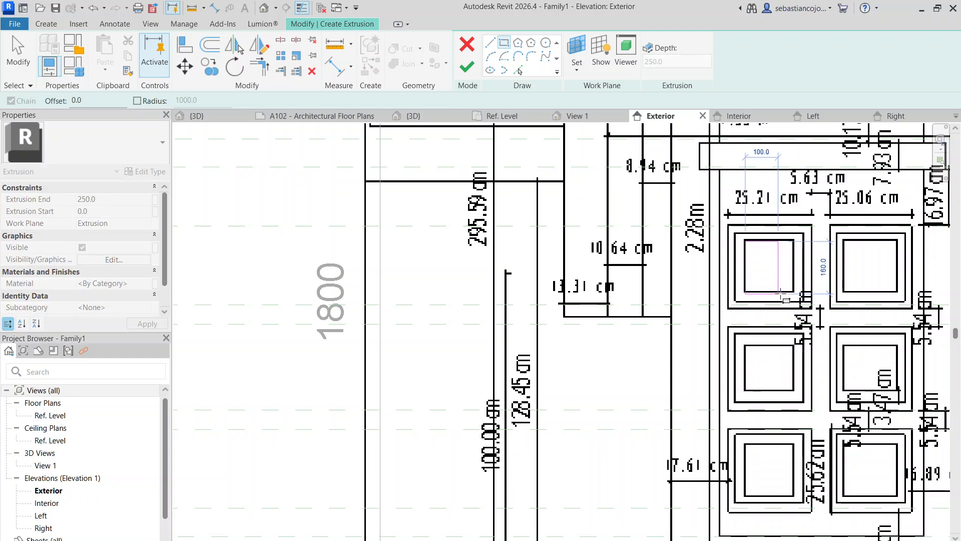
scroll(797, 293, "up", 2)
left_click(796, 292)
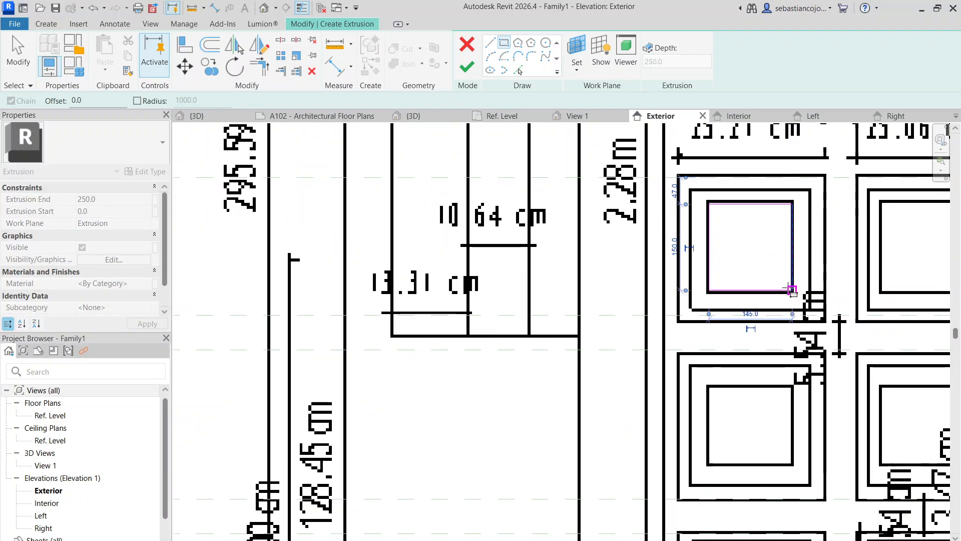
Sketch a second rectangle over the innermost outline of the reference image's upper-right door panel
scroll(801, 286, "down", 3)
scroll(823, 262, "up", 2)
scroll(824, 261, "down", 1)
left_click(821, 252)
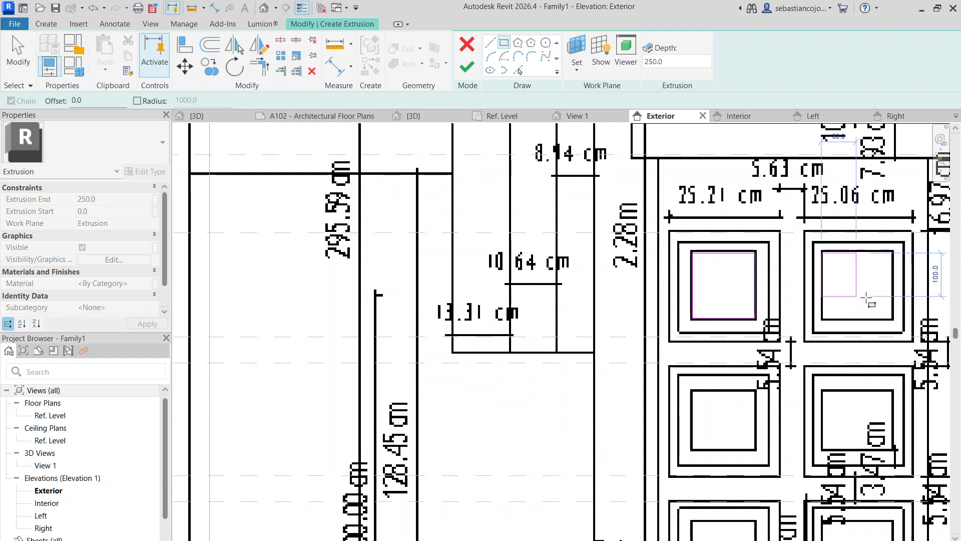
Copy both inner panel rectangles from the reference image onto the top-row panels in the door opening
mouse_move(651, 225)
left_mouse_down()
mouse_move(912, 433)
mouse_move(912, 376)
left_mouse_up()
left_click(206, 76)
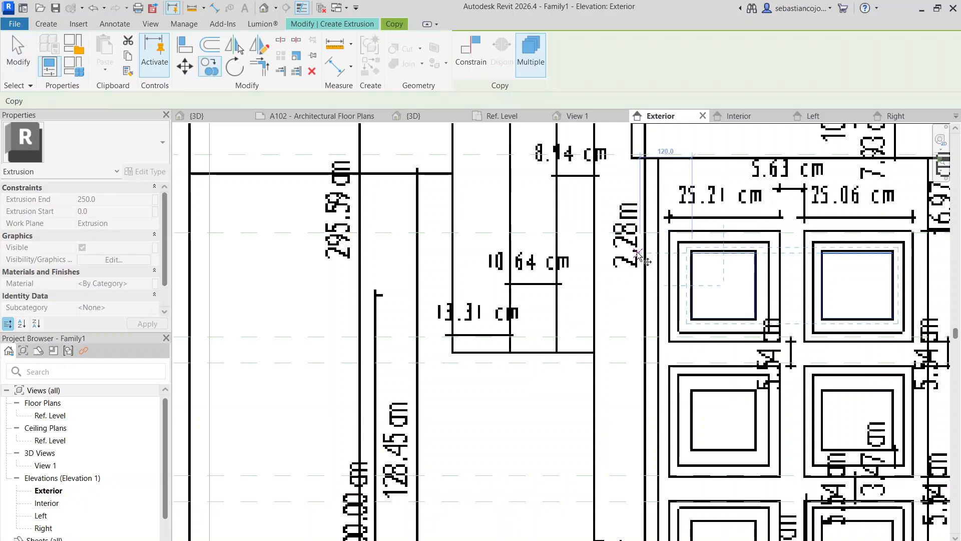
scroll(684, 251, "down", 3)
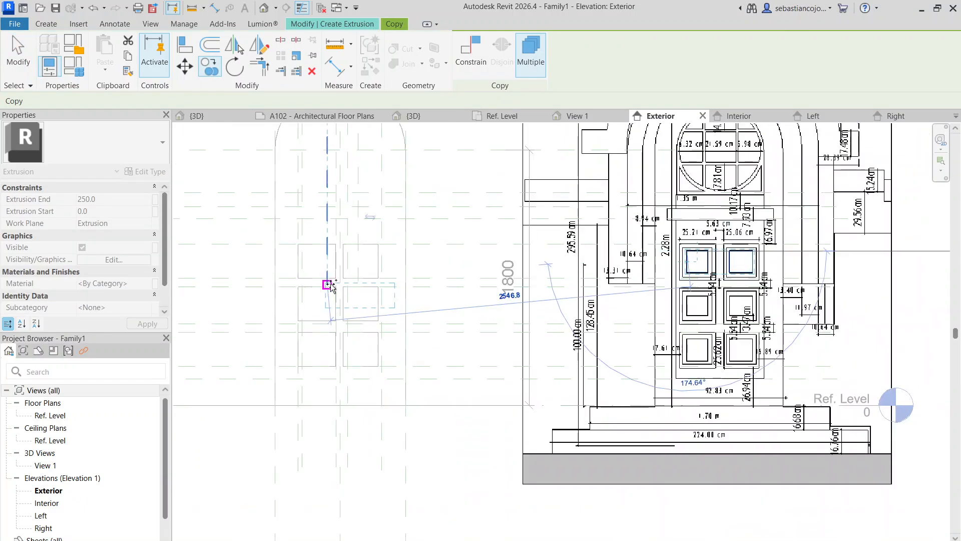
scroll(338, 289, "up", 3)
scroll(249, 227, "up", 2)
scroll(247, 222, "down", 1)
middle_click_drag(248, 222, 464, 294)
scroll(429, 278, "up", 2)
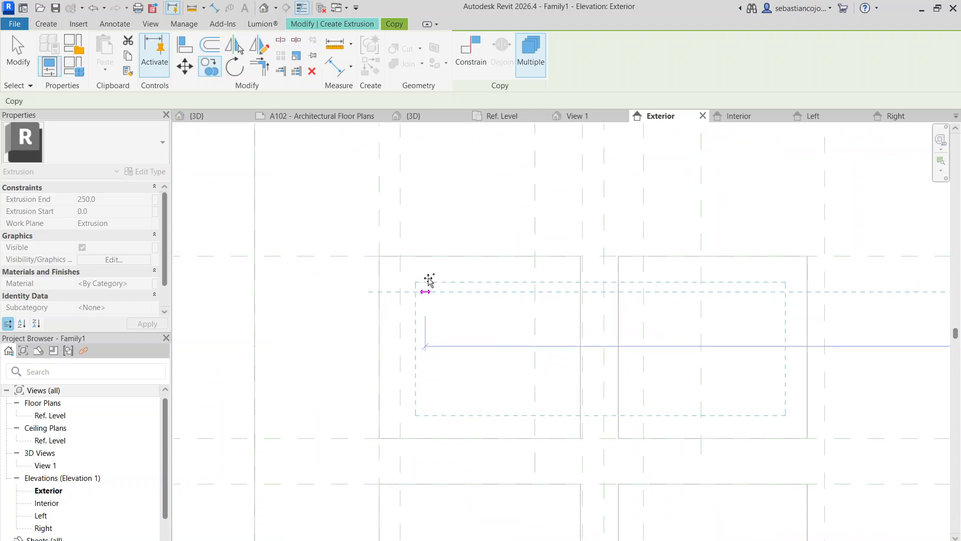
left_click(403, 285)
key("Escape")
scroll(444, 281, "down", 1)
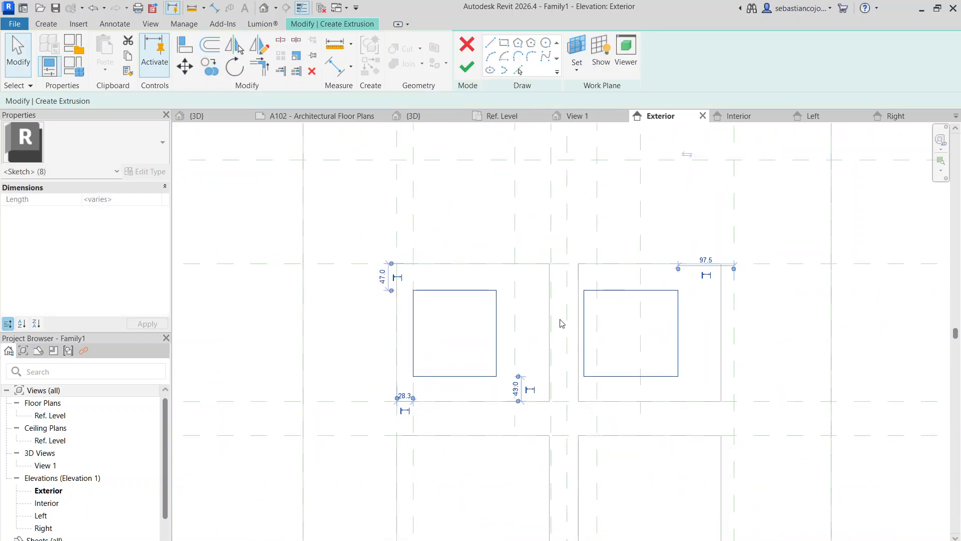
Move the two copied rectangles individually so each sits roughly centred within its top-row panel in the door opening
scroll(434, 290, "up", 2)
key("Escape")
mouse_move(386, 270)
left_mouse_down()
mouse_move(566, 444)
mouse_move(571, 465)
left_mouse_up()
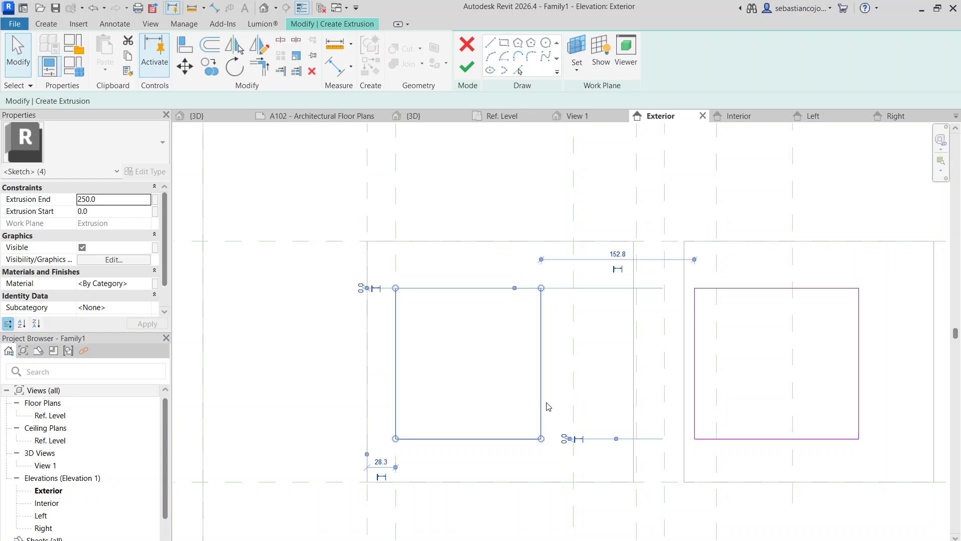
left_click_drag(537, 375, 584, 382)
scroll(450, 357, "down", 3)
key("Escape")
scroll(543, 356, "up", 3)
left_click_drag(521, 300, 684, 491)
mouse_move(688, 401)
left_mouse_down()
mouse_move(689, 383)
mouse_move(693, 390)
left_mouse_up()
scroll(653, 383, "down", 3)
key("Escape")
scroll(534, 404, "down", 3)
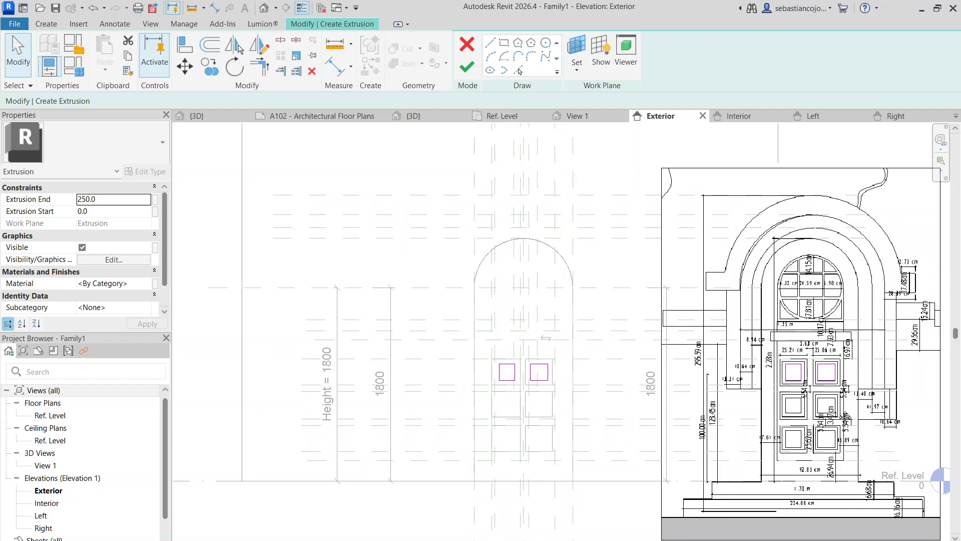
Stretch the upper-left rectangle on the reference image outward to the panel's middle outline, about 210 by 205 mm
scroll(782, 360, "up", 4)
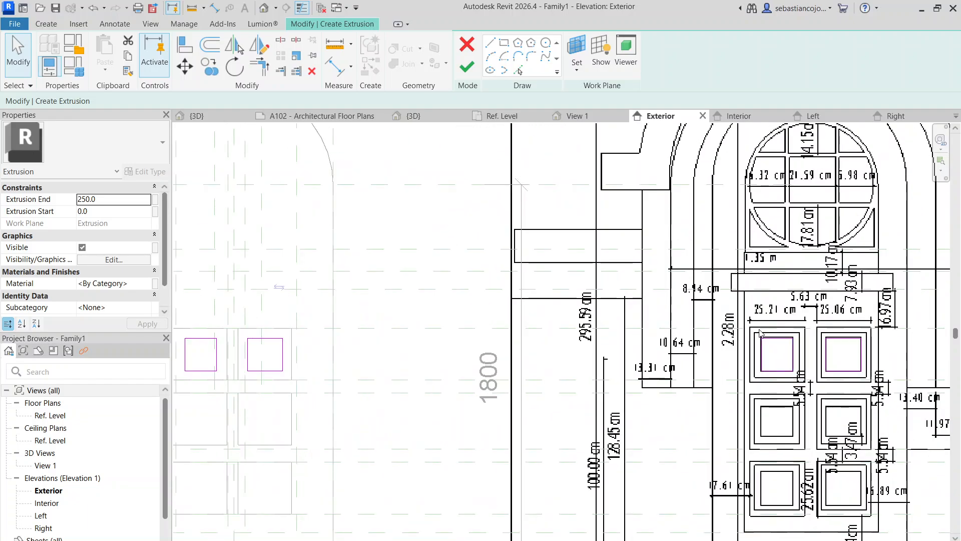
scroll(752, 345, "down", 2)
scroll(359, 354, "up", 3)
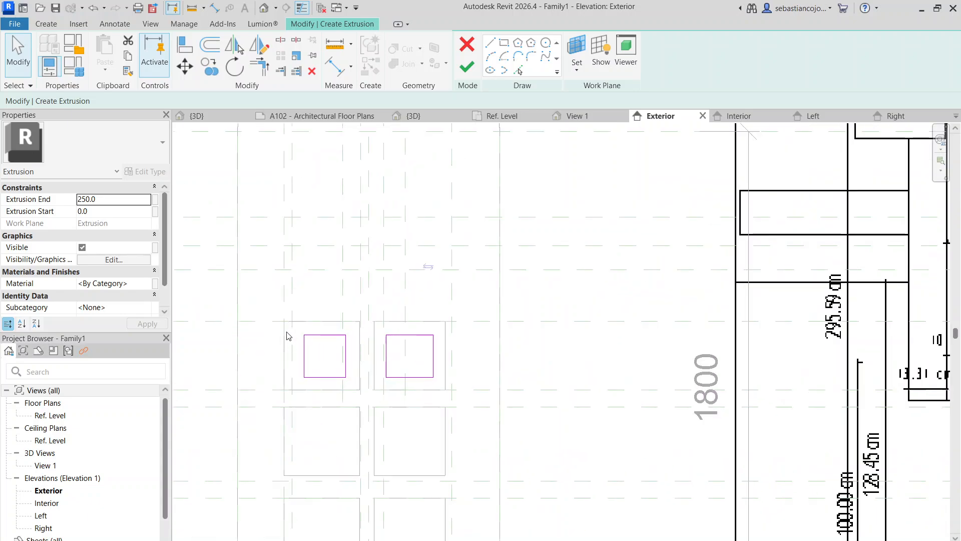
scroll(292, 317, "up", 2)
scroll(360, 333, "down", 3)
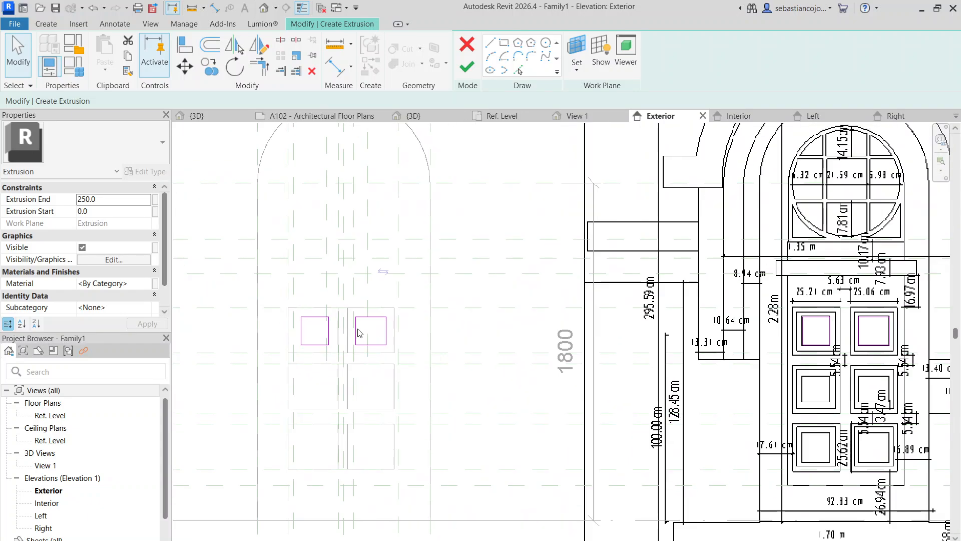
scroll(397, 337, "up", 3)
scroll(393, 341, "down", 3)
scroll(825, 338, "up", 5)
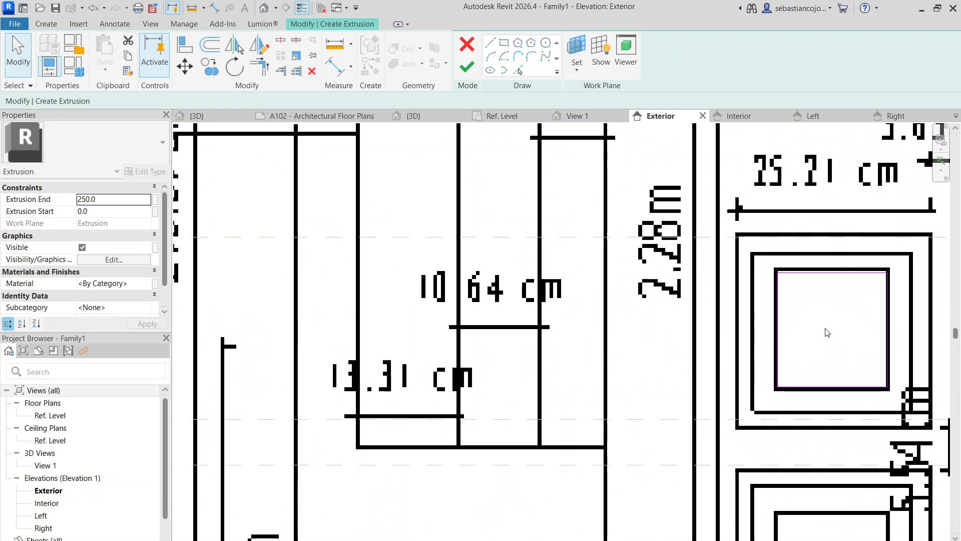
left_click_drag(776, 311, 758, 312)
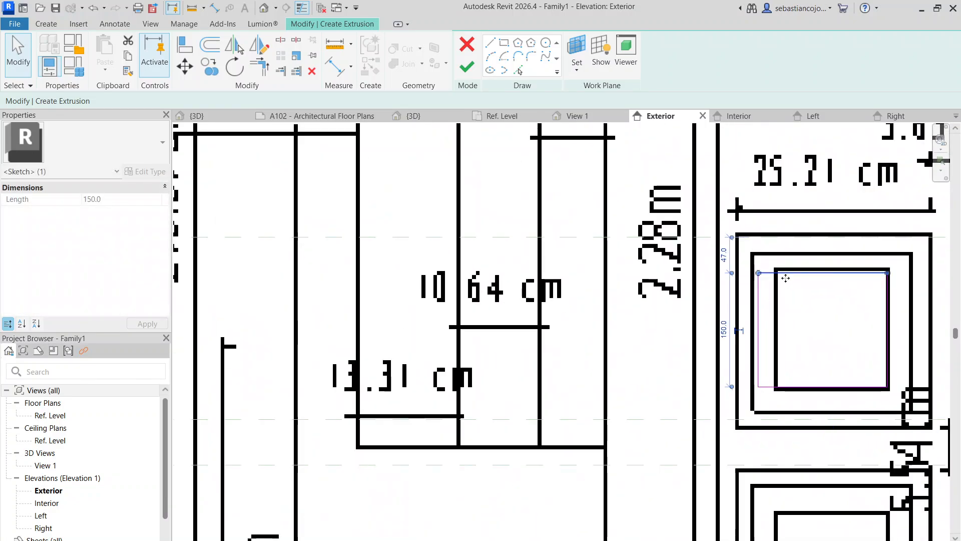
left_click_drag(783, 273, 783, 254)
left_click_drag(894, 340, 910, 341)
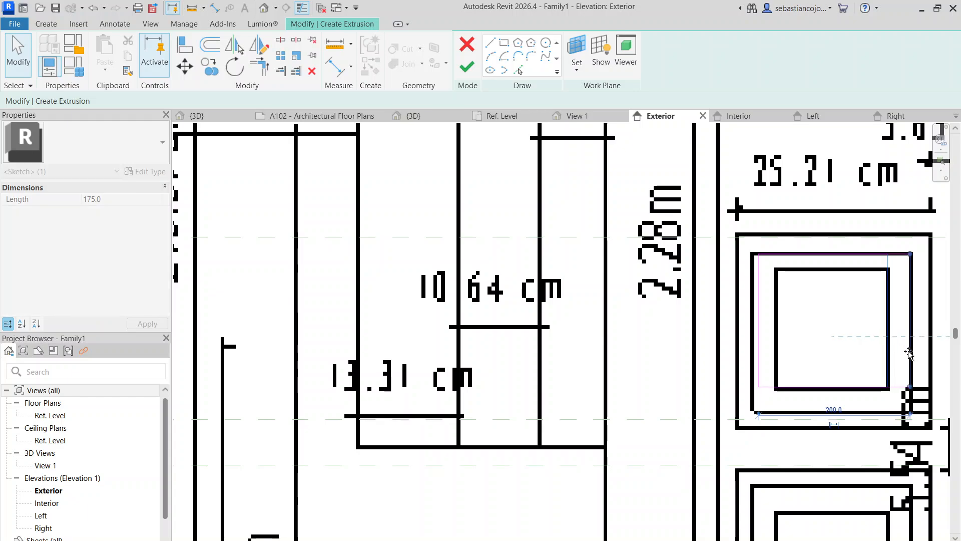
left_click_drag(834, 388, 837, 412)
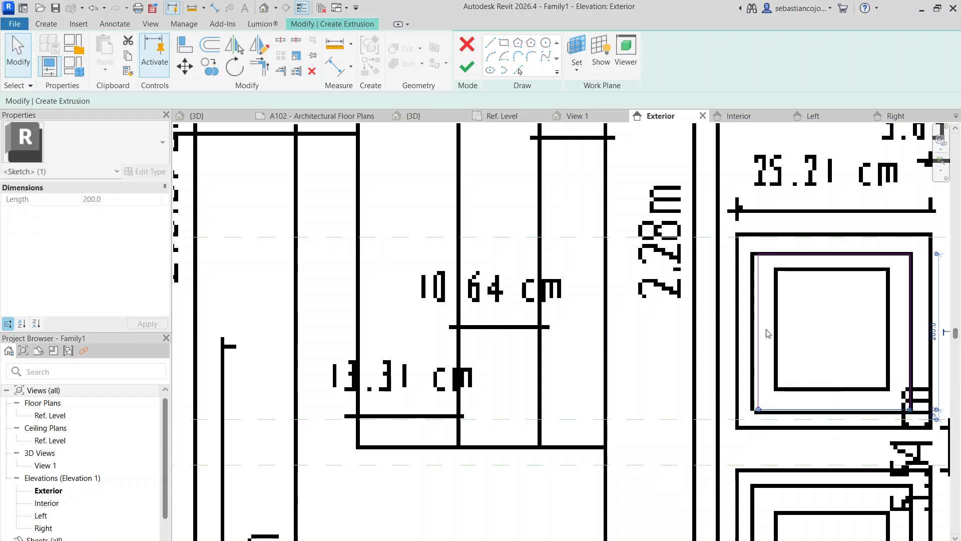
left_click_drag(761, 331, 756, 332)
Stretch the upper-right rectangle on the reference image outward to the panel's middle outline, about 210 by 205 mm
scroll(755, 333, "down", 4)
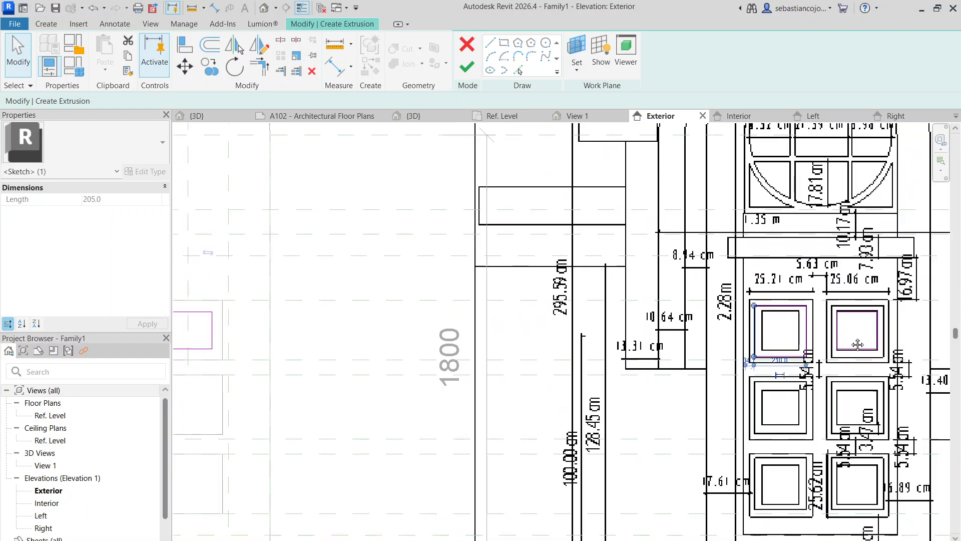
middle_click_drag(855, 343, 757, 314)
scroll(756, 313, "up", 3)
left_click_drag(756, 347, 758, 366)
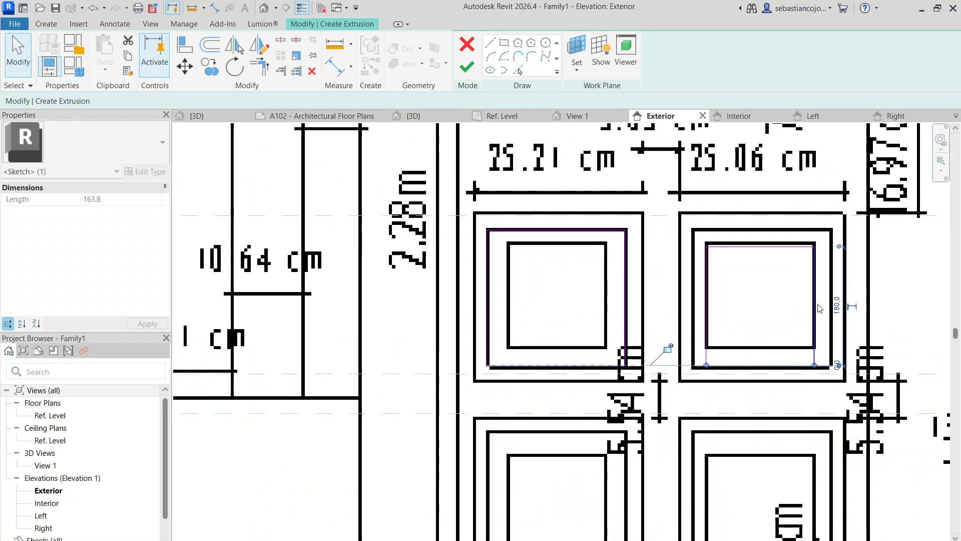
left_click(840, 314)
left_click(705, 303)
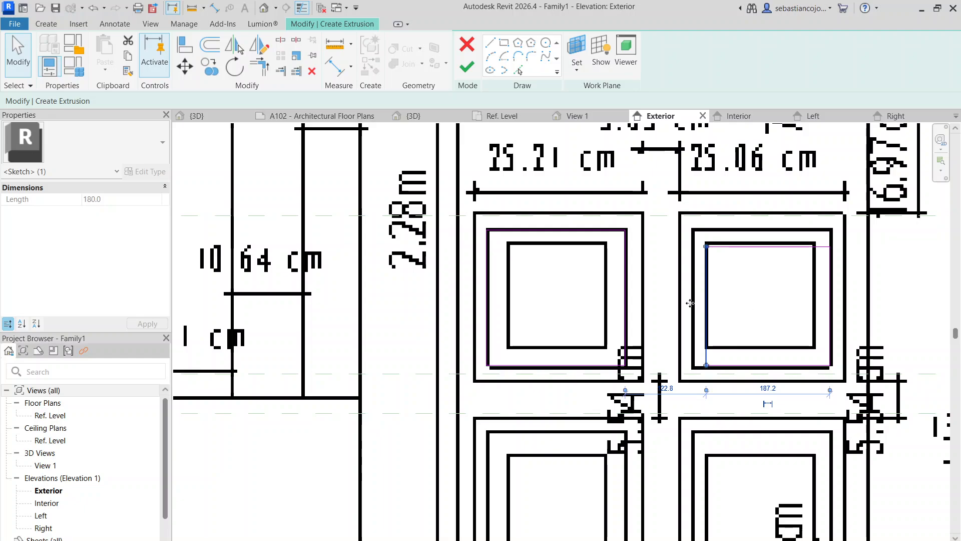
left_click_drag(690, 302, 690, 302)
left_click_drag(738, 244, 737, 227)
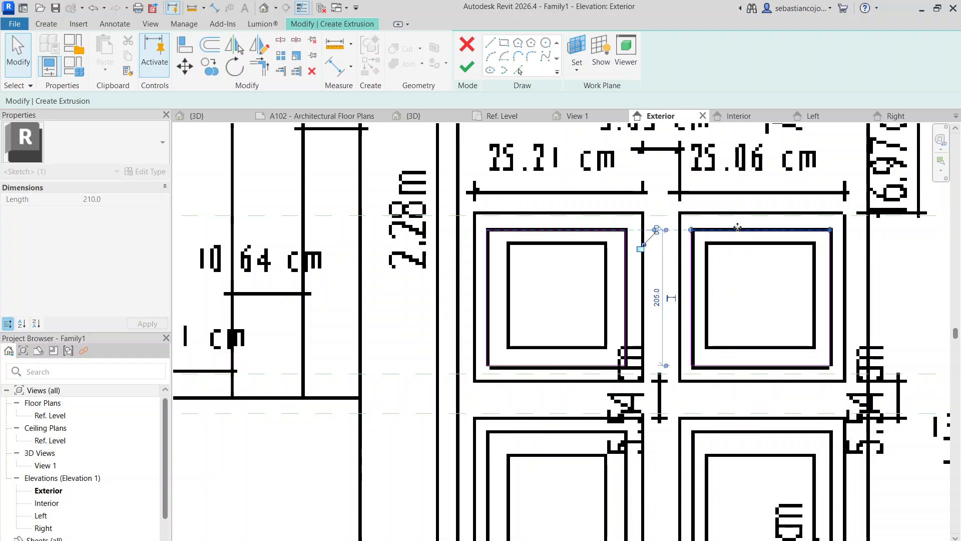
key("Escape")
Delete the two small rectangles from the top-row panels in the door opening
scroll(738, 228, "down", 10)
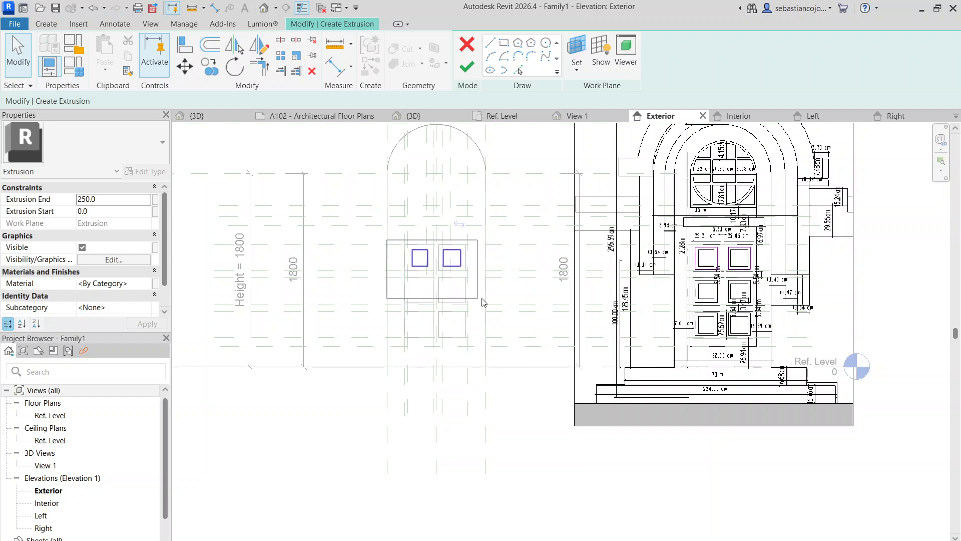
left_click_drag(482, 298, 482, 294)
key("Delete")
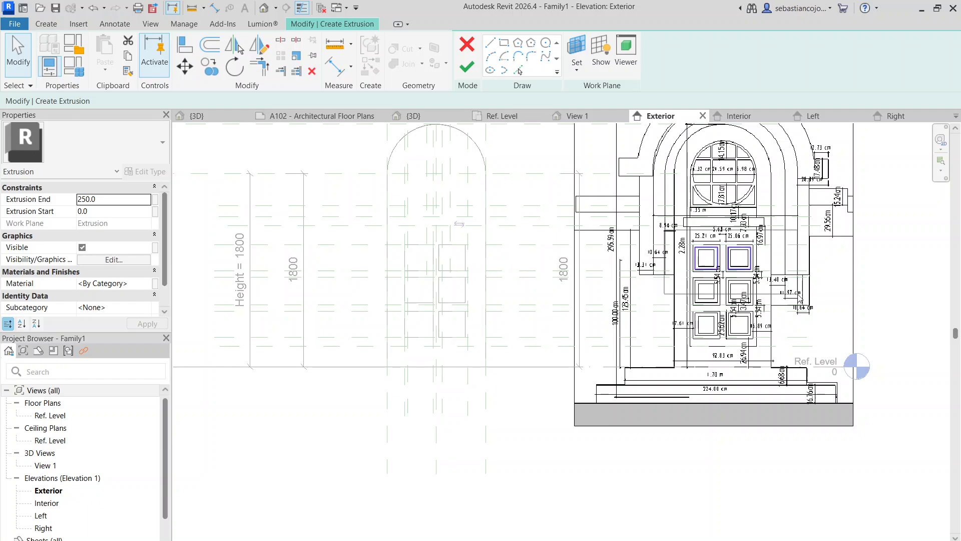
Copy the two rectangles from the reference image to the top-row panels in the door opening, using the panel's upper-left corner as reference
key("ctrl+z")
left_click(210, 66)
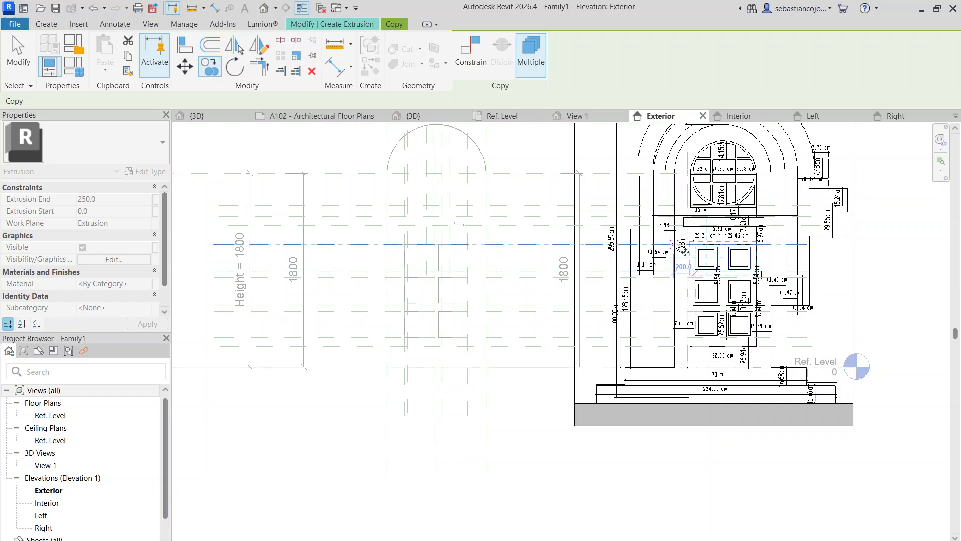
scroll(685, 247, "up", 4)
scroll(707, 255, "up", 2)
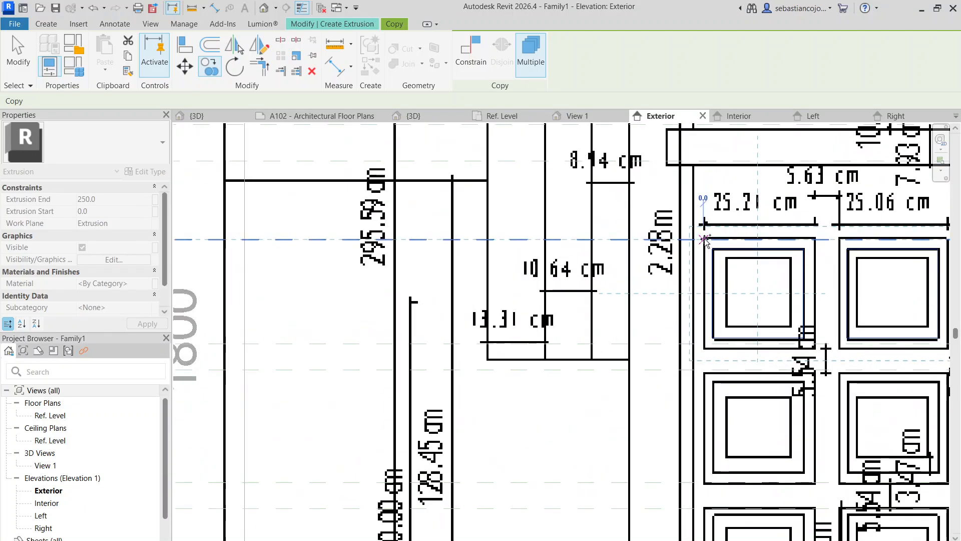
scroll(705, 240, "down", 5)
middle_click_drag(304, 224, 373, 239)
scroll(439, 254, "up", 4)
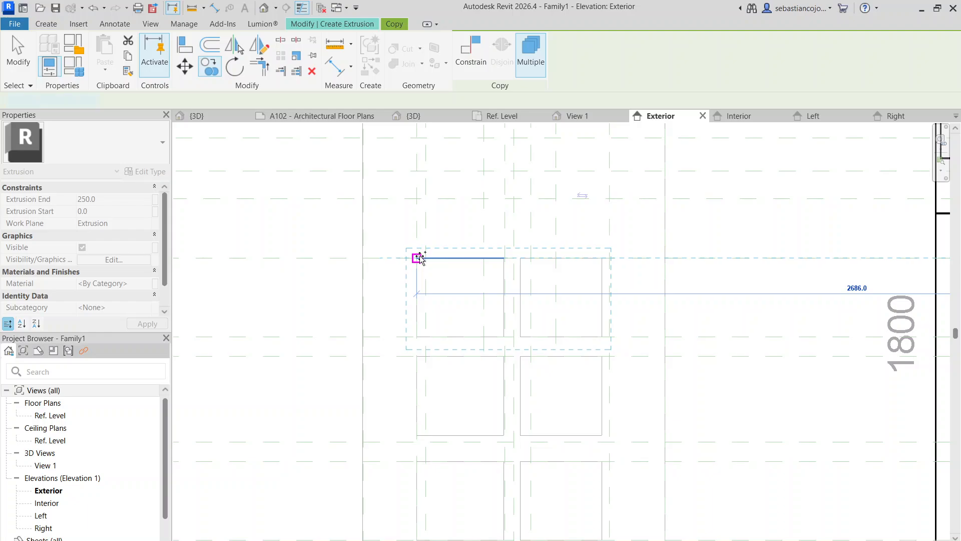
left_click(419, 258)
scroll(516, 266, "down", 2)
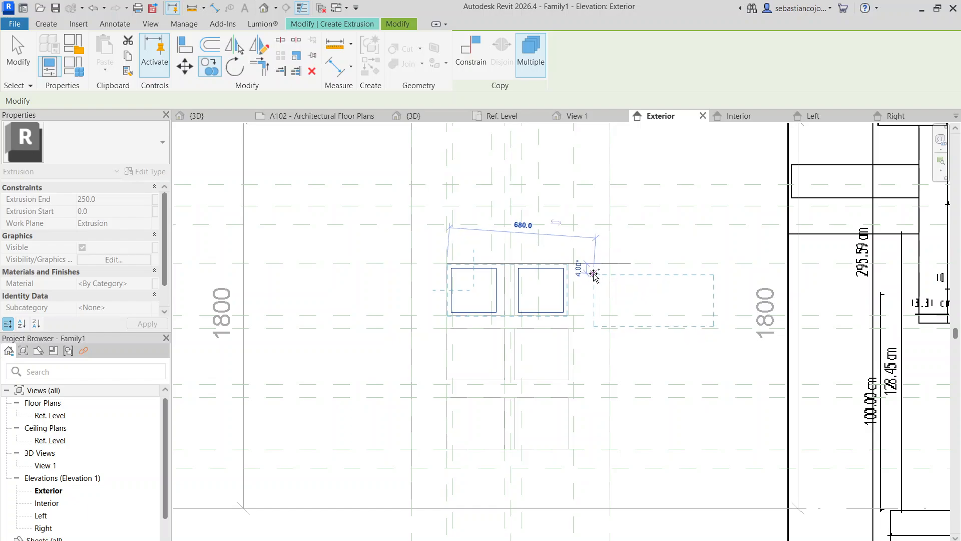
key("Escape")
key("Escape")
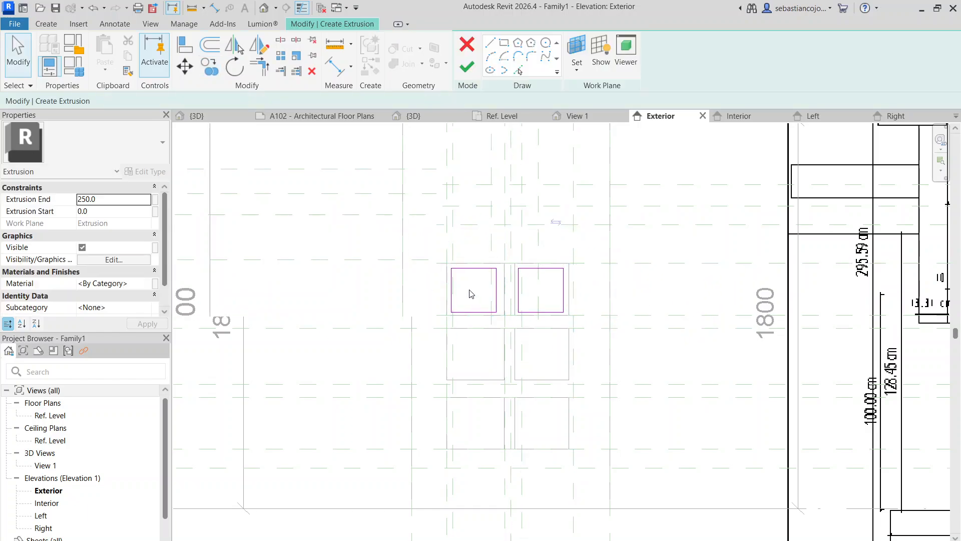
Copy the pair of top-row rectangles down to the middle-row and bottom-row panels, matching the panels' upper-left corners
scroll(471, 294, "up", 2)
scroll(484, 230, "down", 3)
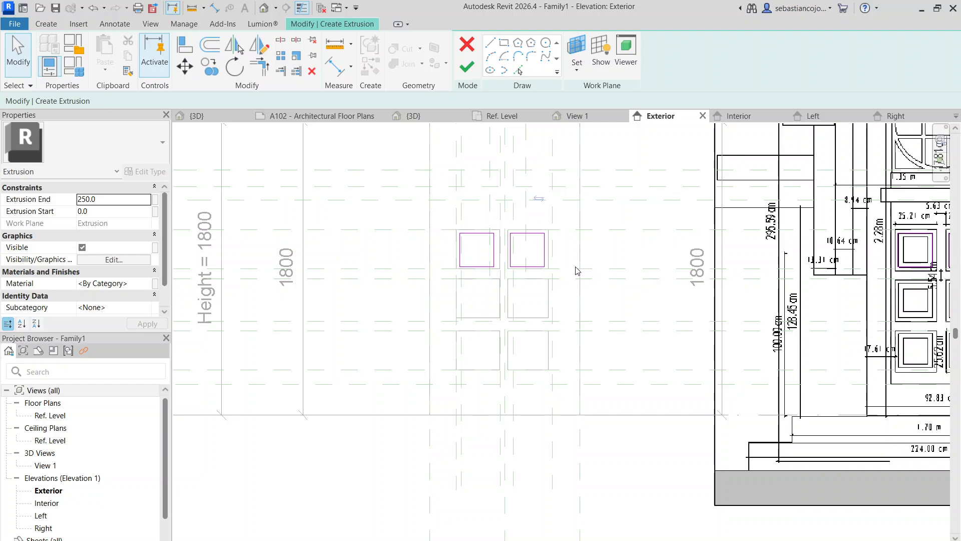
scroll(530, 257, "up", 1)
left_click_drag(576, 291, 575, 290)
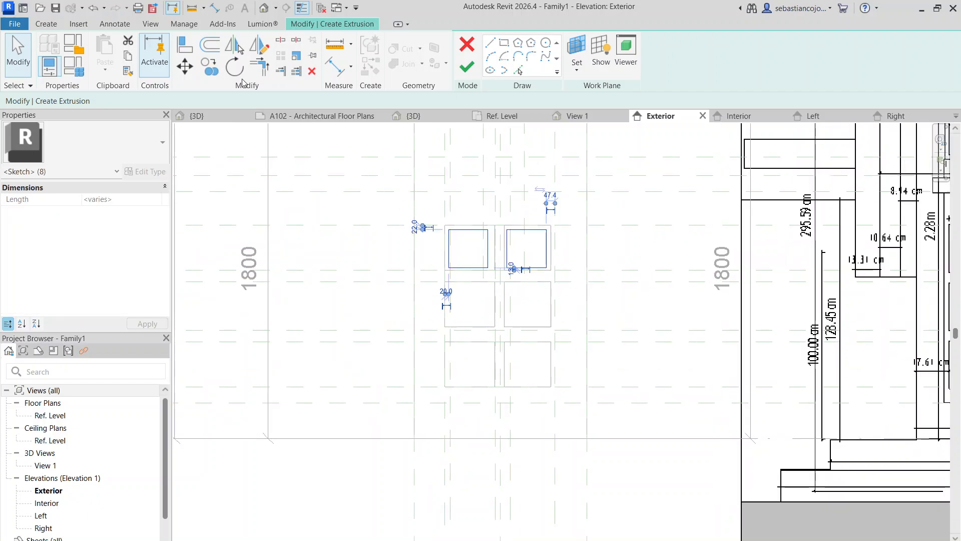
left_click(210, 67)
scroll(425, 220, "up", 4)
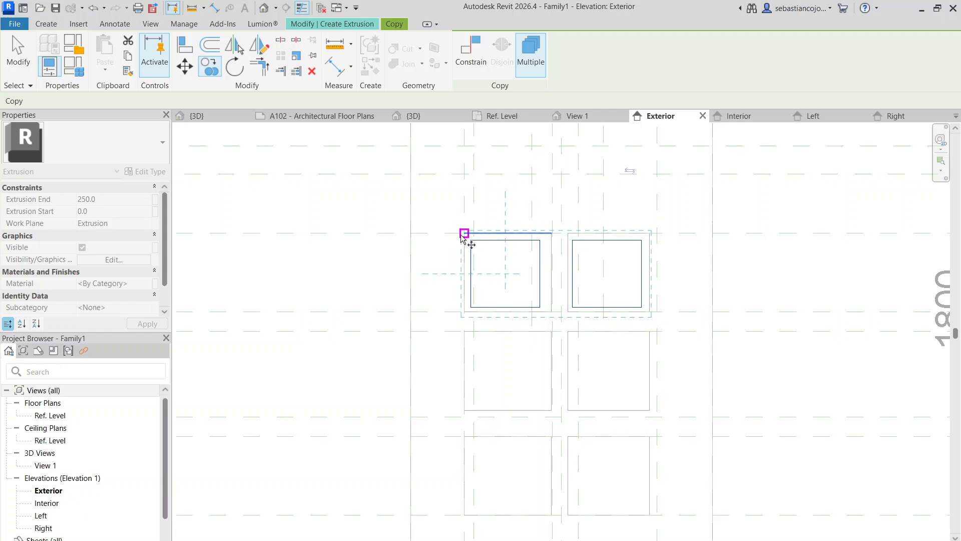
left_click(463, 233)
left_click(464, 331)
middle_click_drag(472, 452, 480, 300)
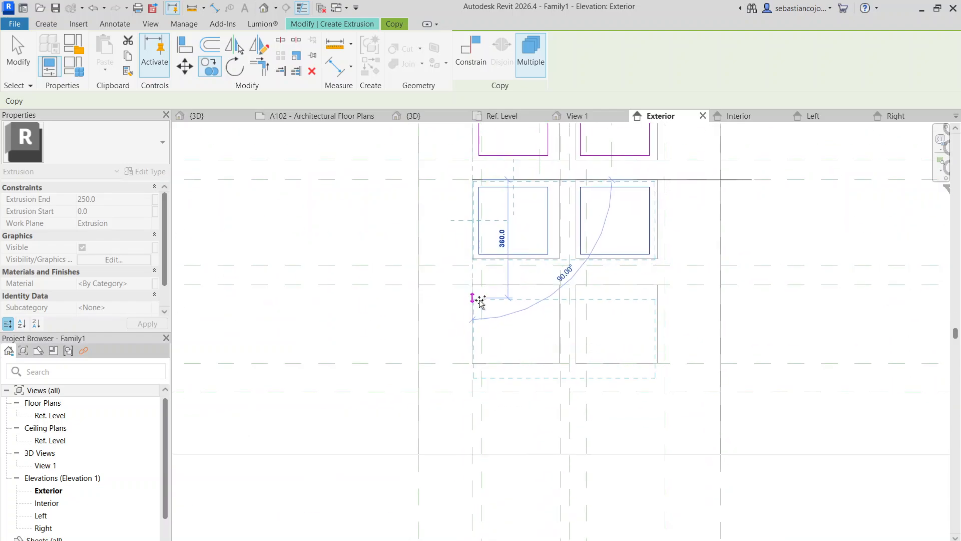
left_click(475, 284)
scroll(474, 284, "down", 5)
key("Escape")
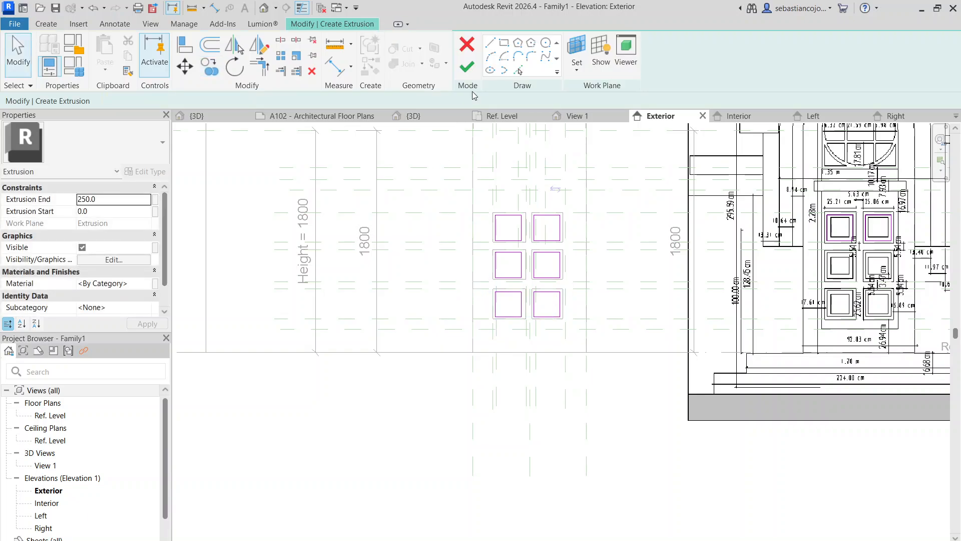
Finish the extrusion sketch of the six inner panel rectangles and open the Left elevation
left_click(469, 75)
key("Escape")
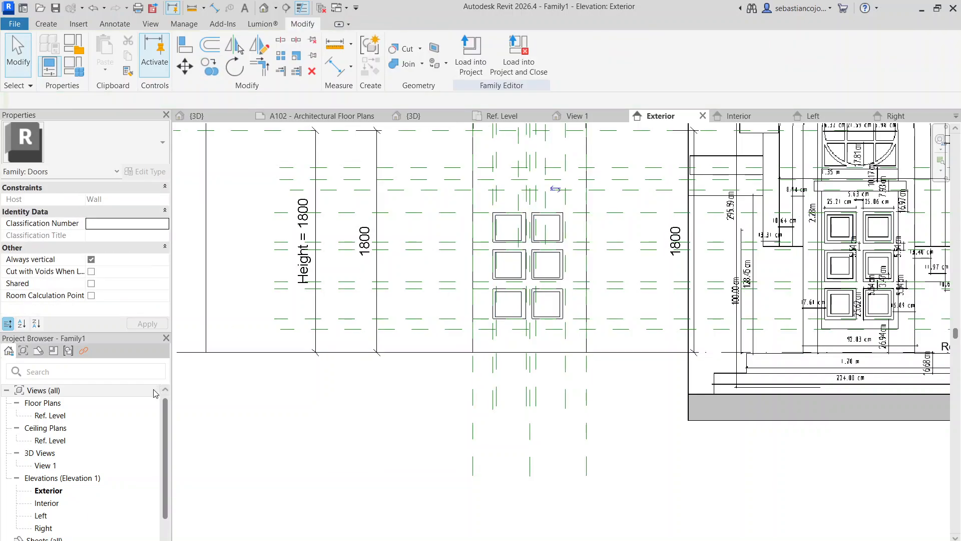
double_click(42, 515)
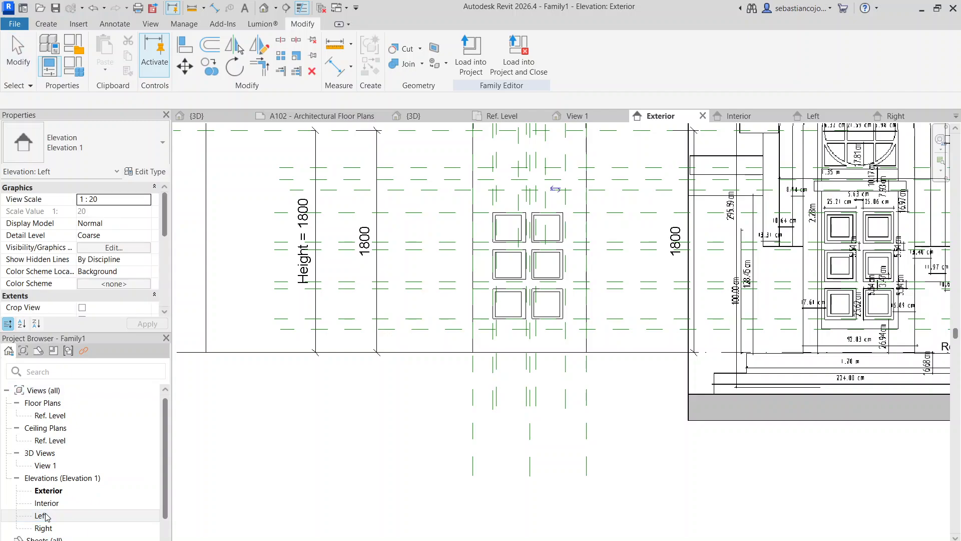
Shorten the outer panel extrusion against the wall face to a depth of about 29.6 mm
scroll(369, 387, "down", 3)
scroll(375, 354, "down", 3)
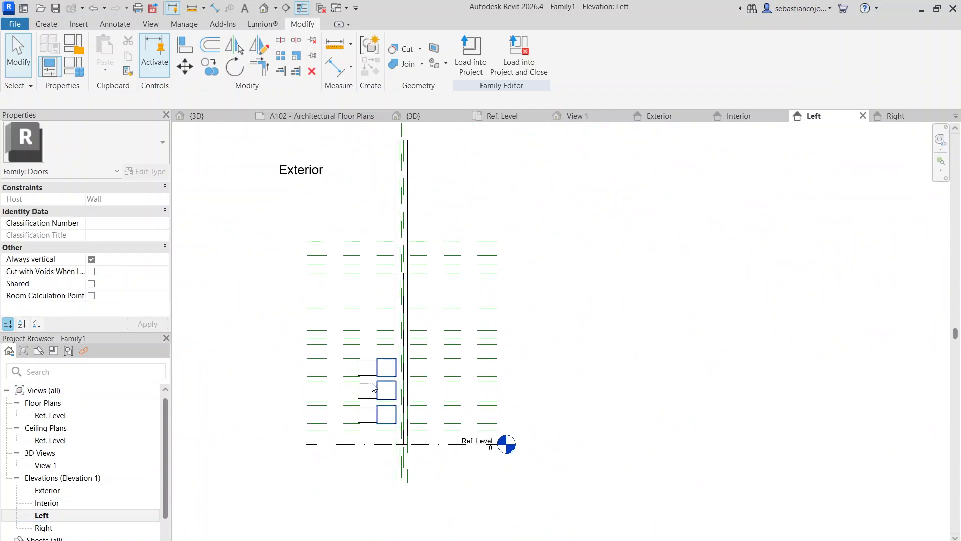
scroll(431, 325, "up", 5)
left_click(430, 316)
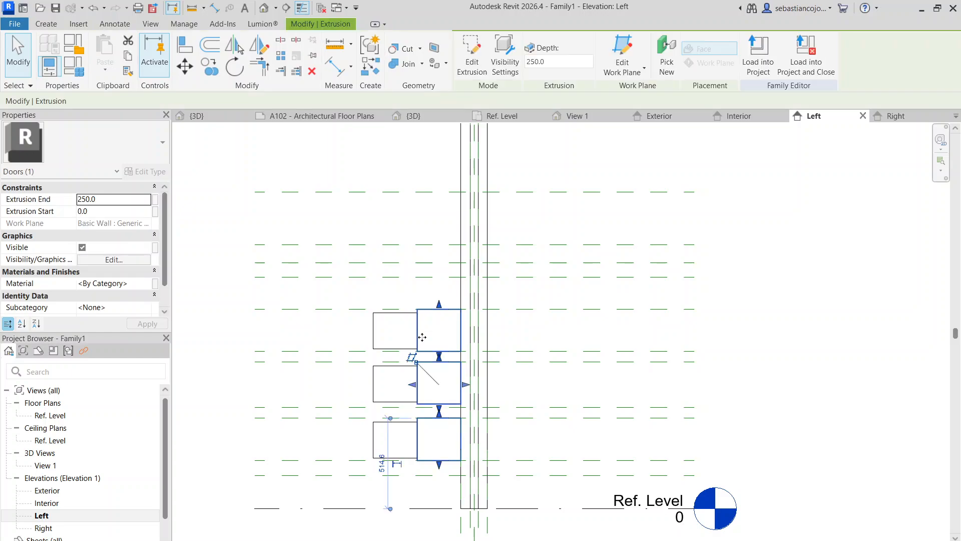
left_click_drag(419, 393, 456, 398)
scroll(456, 393, "up", 4)
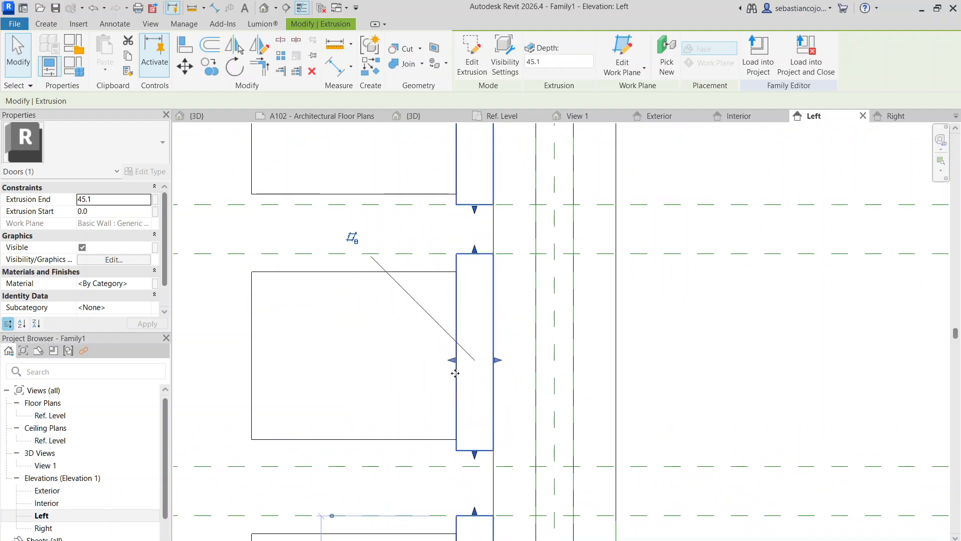
left_click_drag(453, 360, 469, 375)
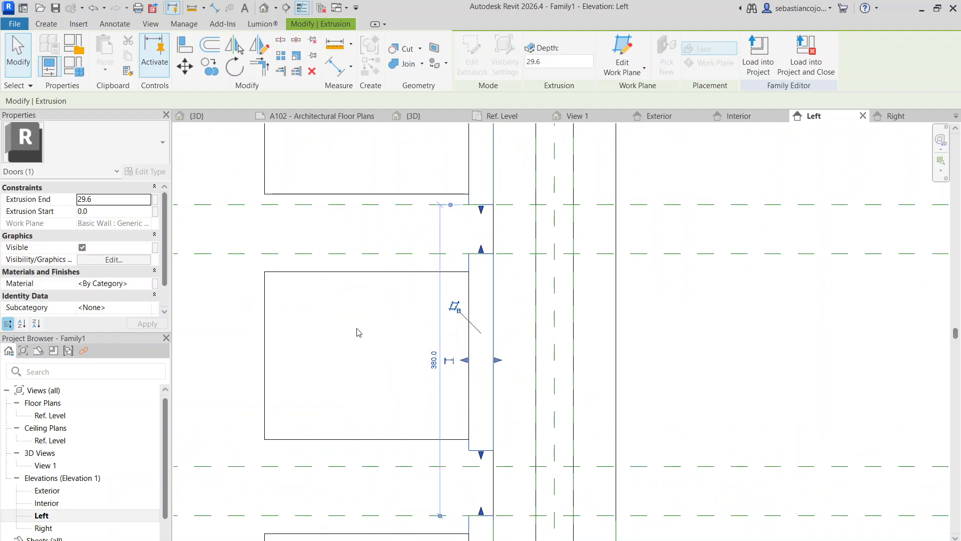
Reduce the front projection of the inner panel squares in the Left elevation, bringing their extrusion end to about 7.7
left_click(265, 339)
left_click_drag(260, 364, 460, 385)
scroll(473, 365, "up", 3)
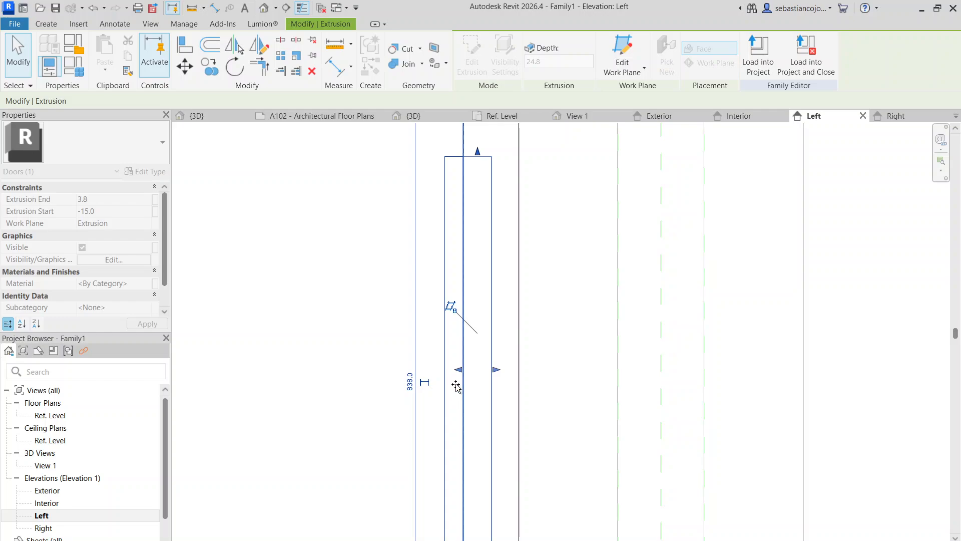
double_click(449, 384)
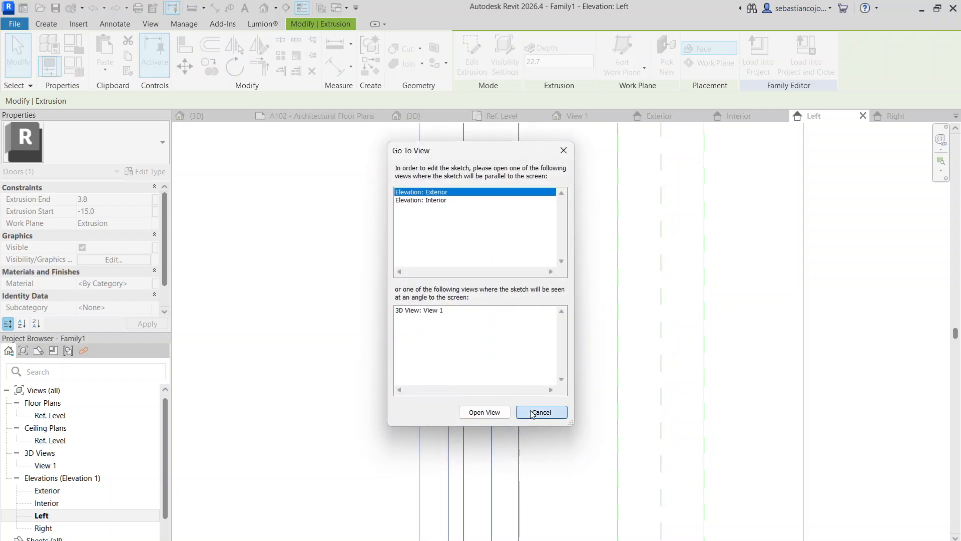
left_click(532, 412)
left_click(418, 307)
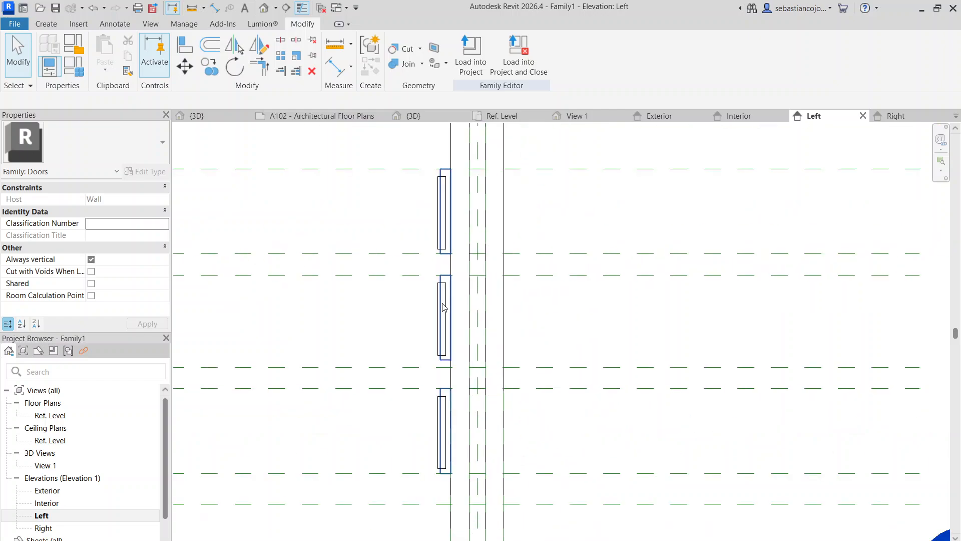
Align the inner panels' back face with the front face of the outer panels, giving an extrusion start of 0.0
scroll(460, 325, "up", 2)
left_click(440, 325)
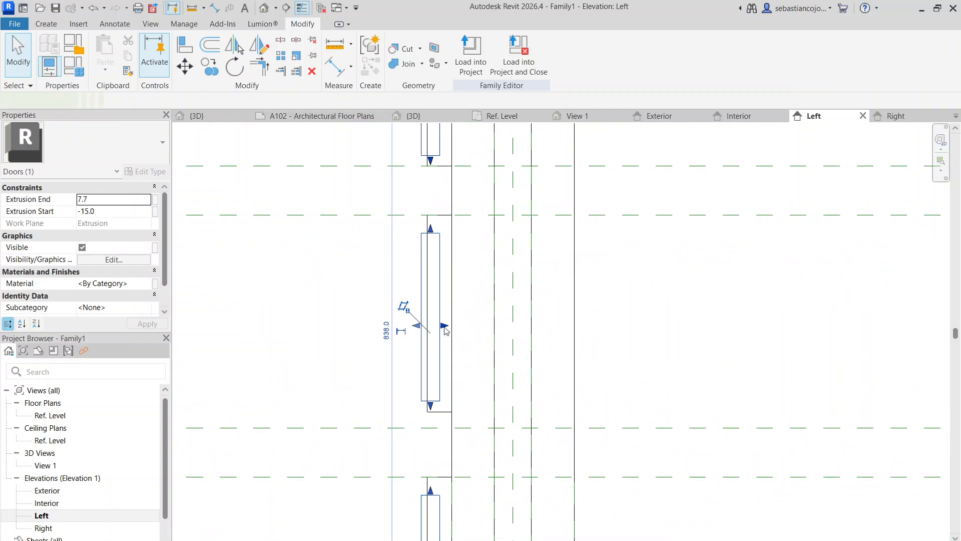
scroll(433, 325, "up", 3)
left_click_drag(424, 325, 411, 325)
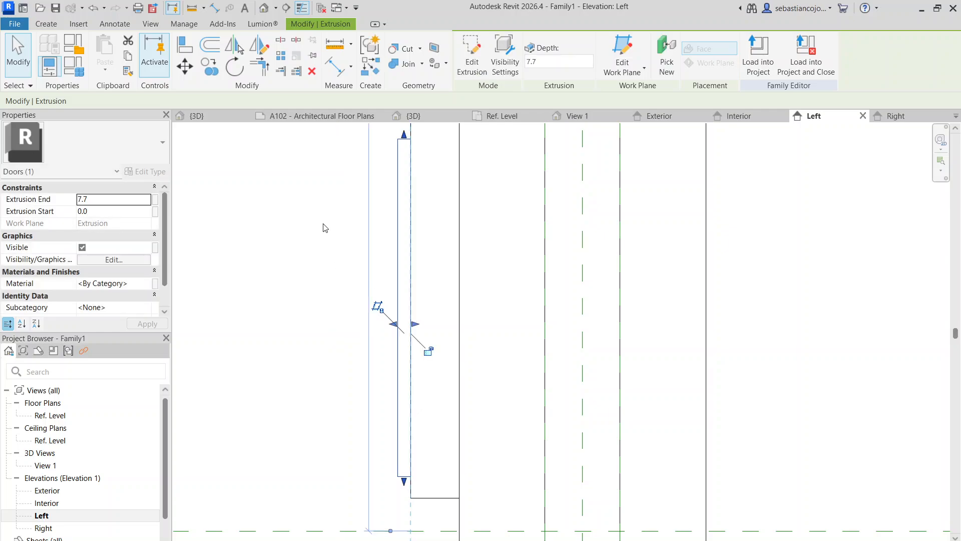
left_click(324, 225)
scroll(326, 223, "down", 6)
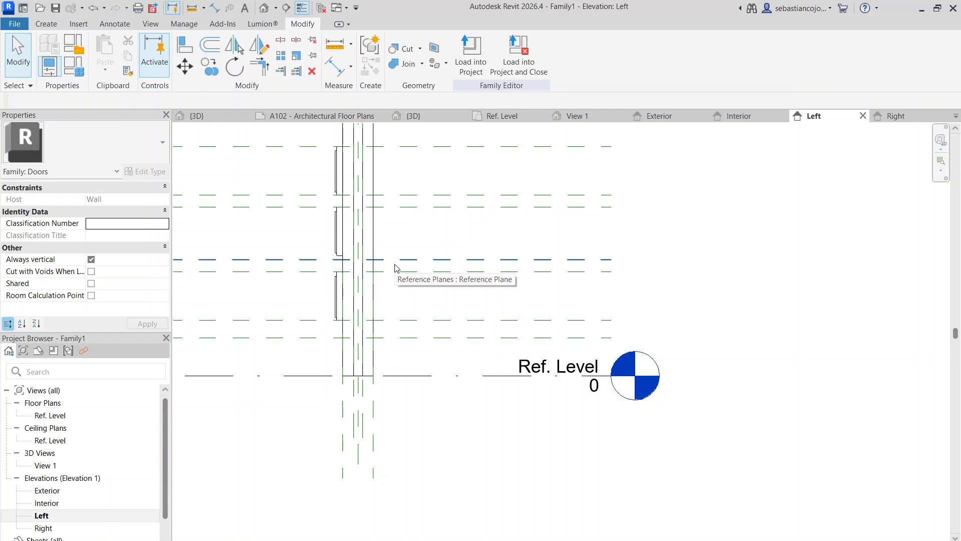
In the Exterior elevation, create a rectangular extrusion about 587 by 1127 mm around the six door panels, with a depth of 250
left_click(649, 117)
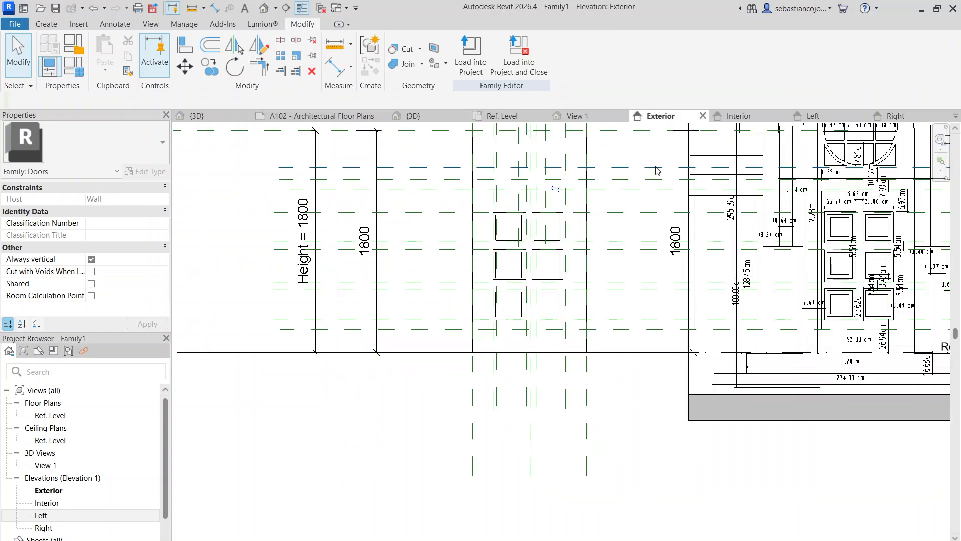
scroll(690, 229, "down", 3)
scroll(689, 228, "up", 3)
scroll(689, 229, "up", 2)
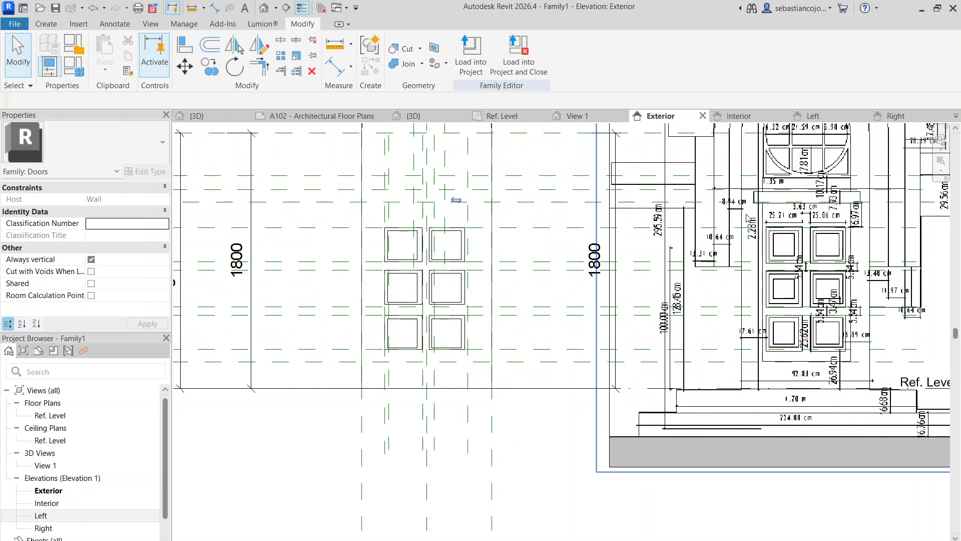
scroll(799, 240, "up", 2)
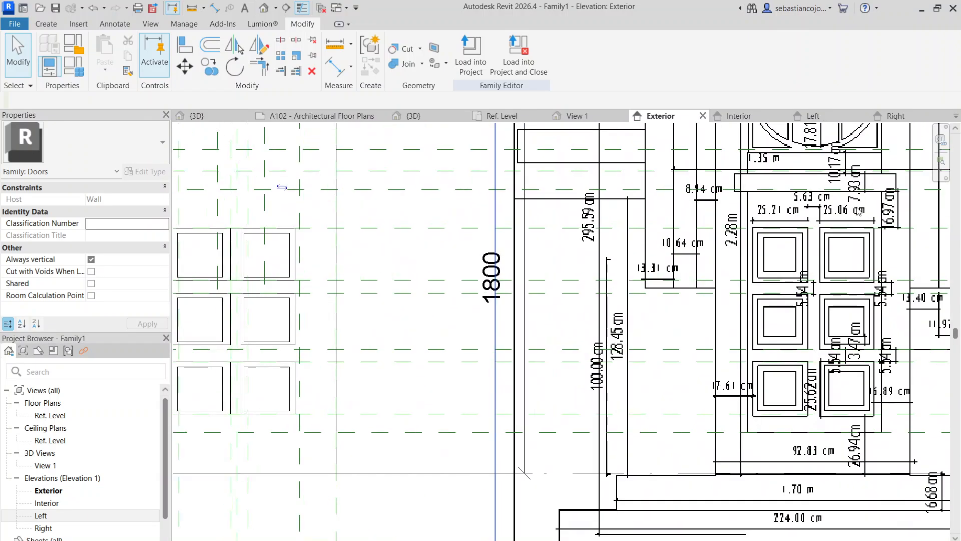
scroll(751, 293, "down", 3)
scroll(355, 260, "up", 2)
scroll(359, 264, "up", 2)
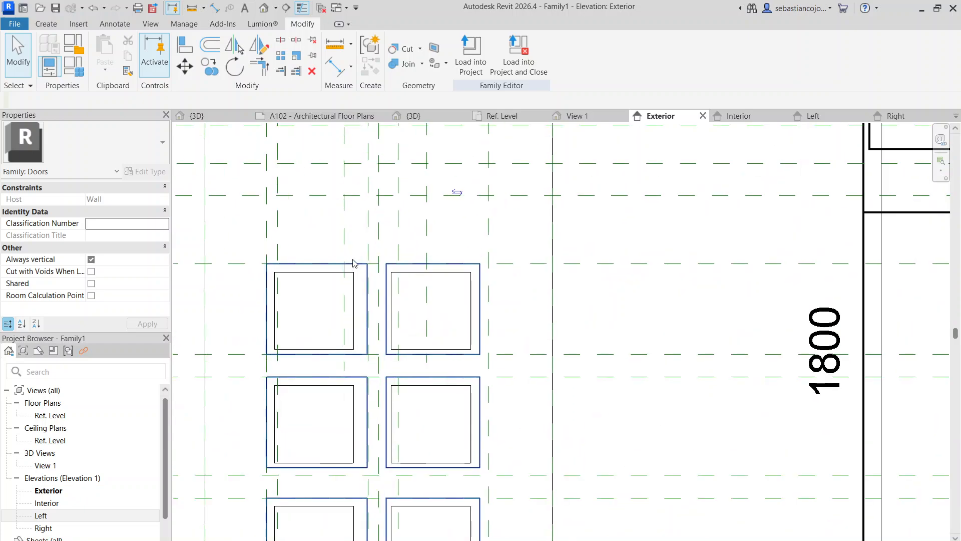
right_click(360, 264)
key("Escape")
left_click(471, 59)
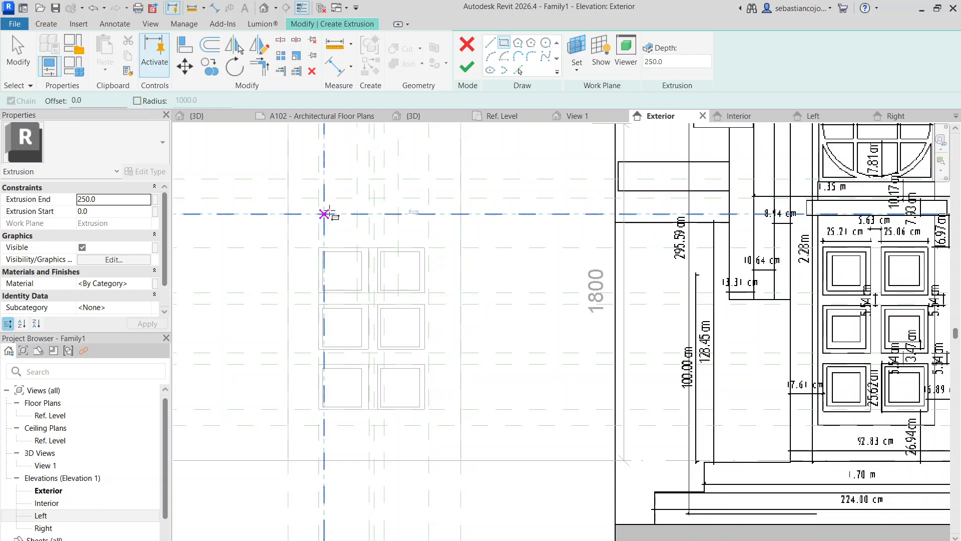
left_click(324, 214)
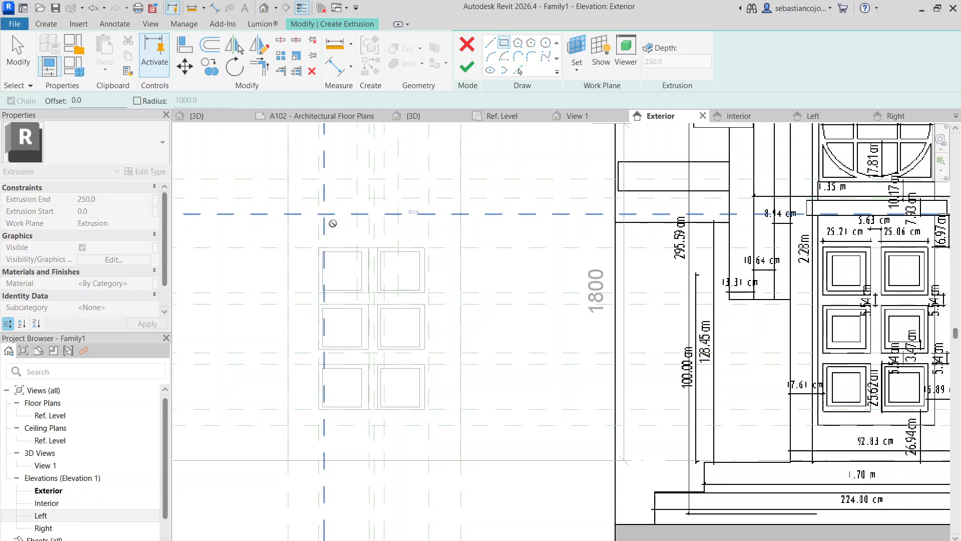
left_click(429, 425)
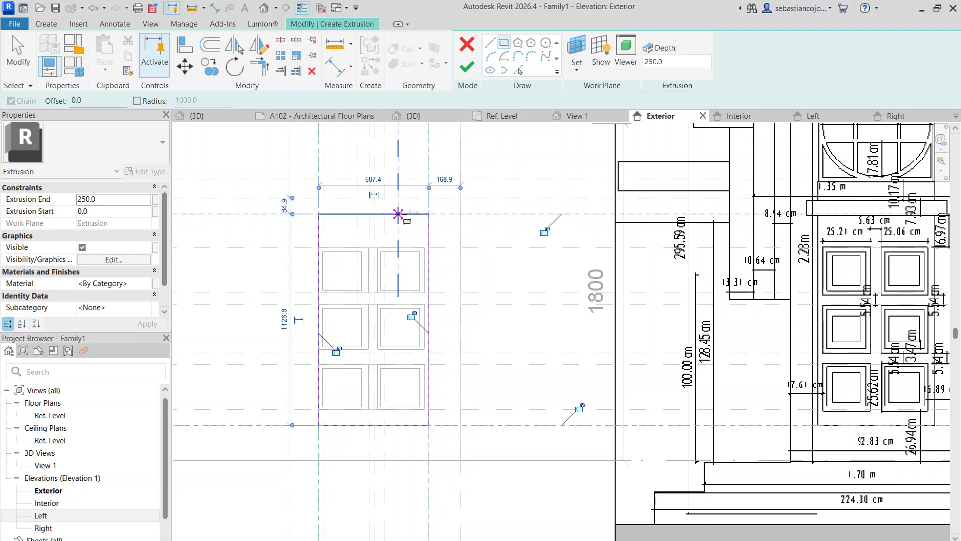
left_click(467, 73)
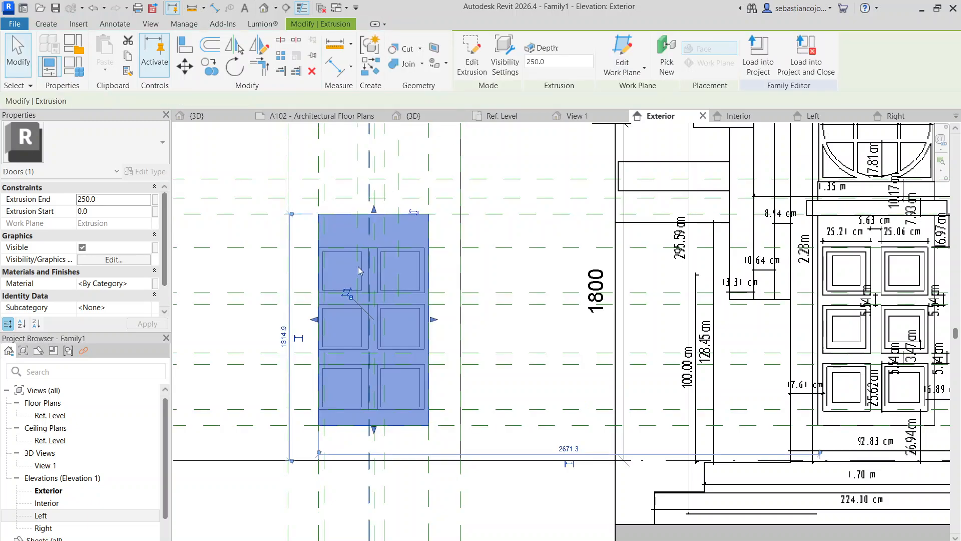
In the Left elevation, set the door slab's back face against the wall at start -29.6 and pull its front face back to thin it
left_click(809, 117)
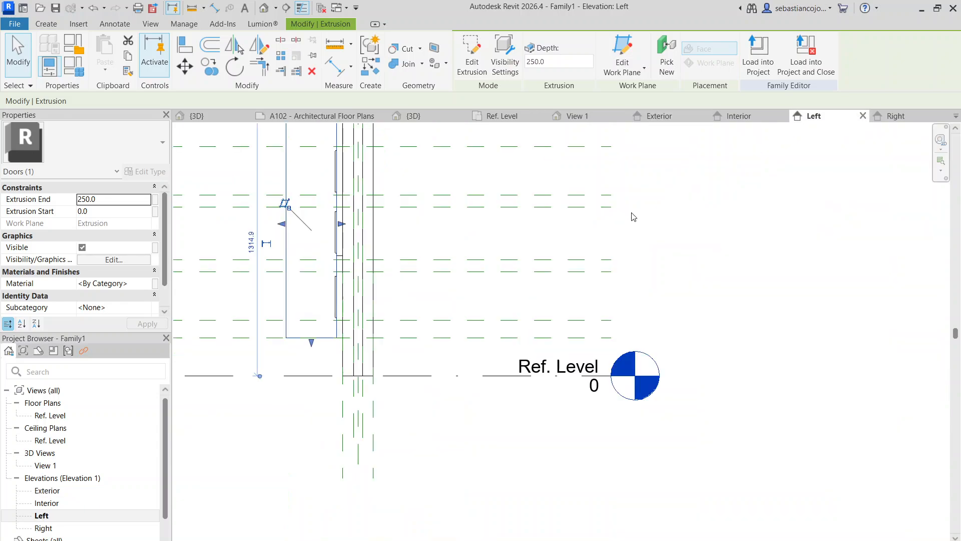
scroll(335, 268, "up", 5)
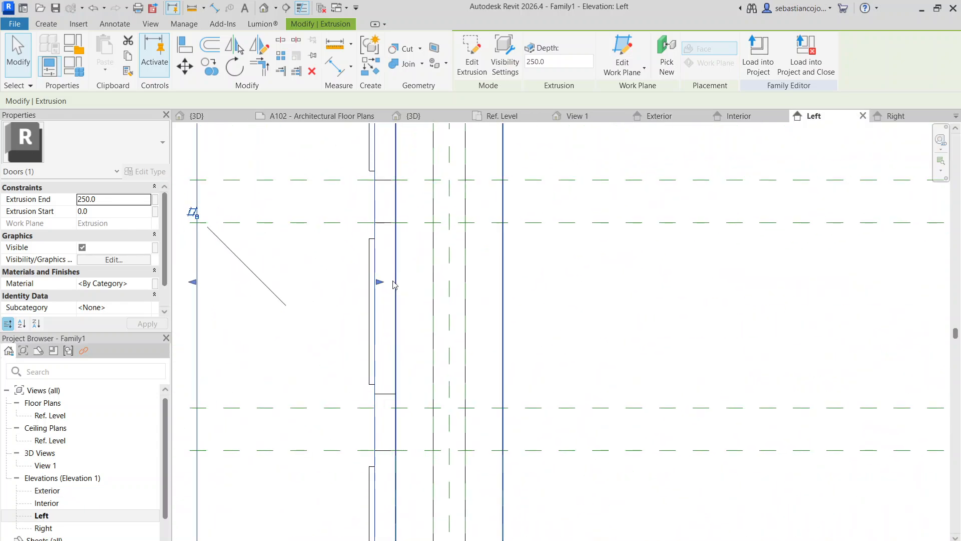
scroll(393, 282, "down", 5)
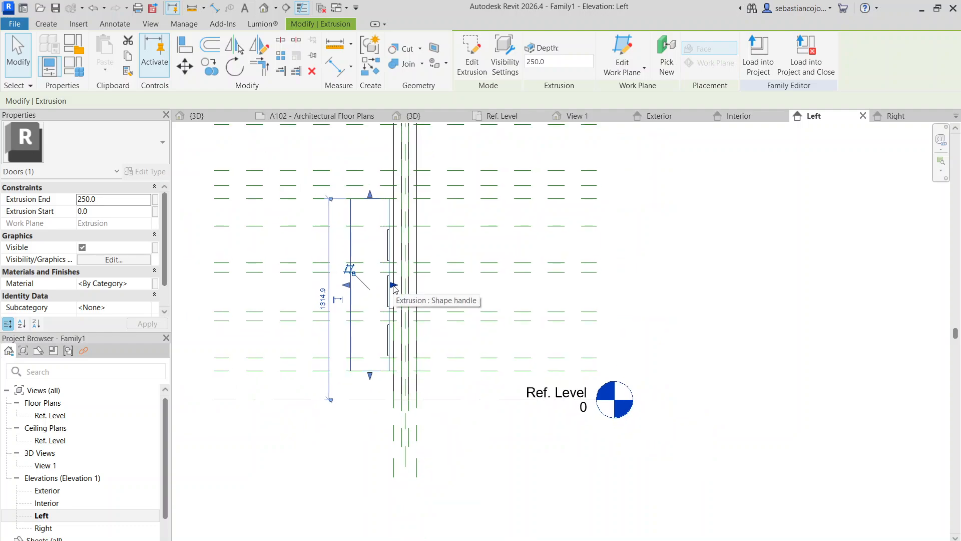
scroll(403, 265, "up", 2)
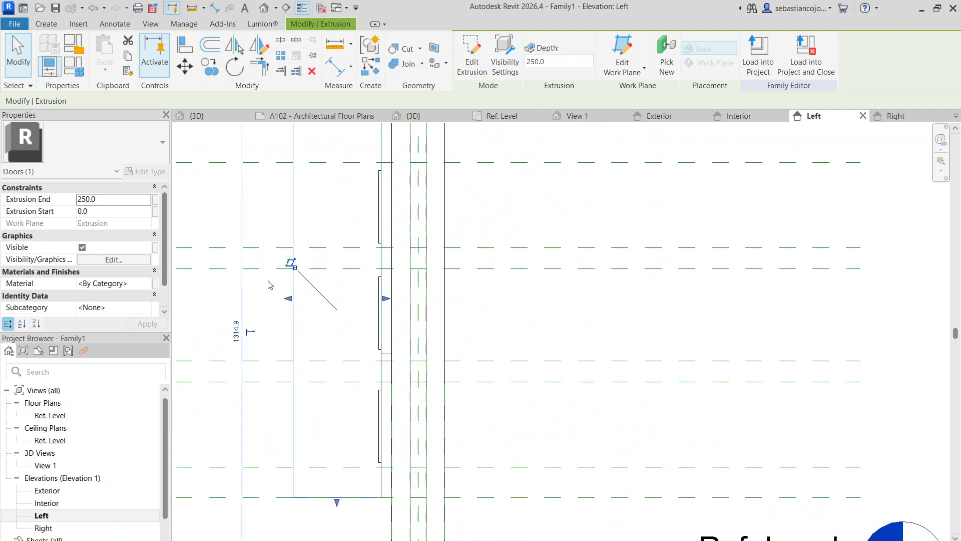
scroll(290, 298, "up", 2)
left_click_drag(294, 286, 397, 307)
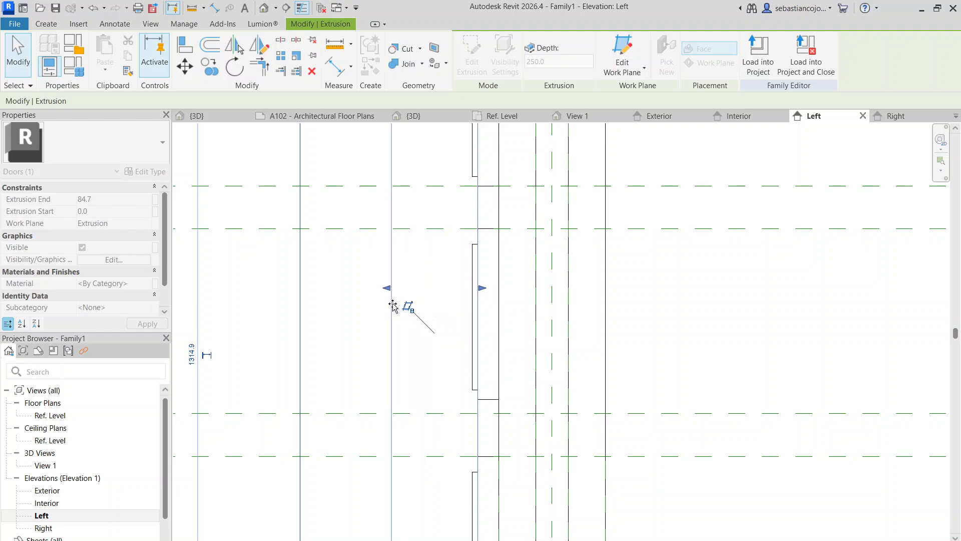
scroll(490, 299, "up", 2)
scroll(489, 299, "up", 2)
left_click_drag(470, 279, 516, 286)
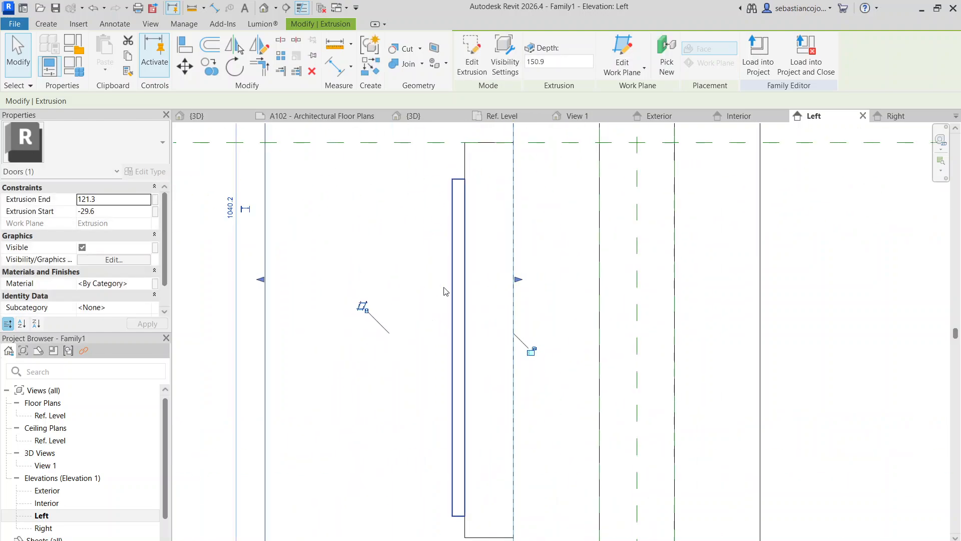
left_click_drag(280, 282, 473, 253)
Move the outer panels' back face to the front face of the thin door slab
left_click(465, 158)
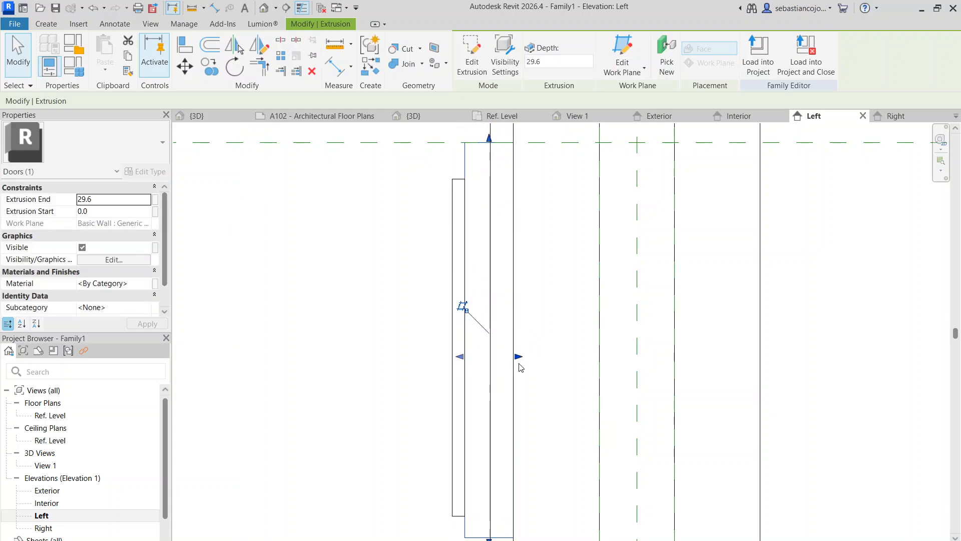
left_click_drag(518, 357, 499, 361)
left_click(531, 317)
scroll(525, 300, "down", 2)
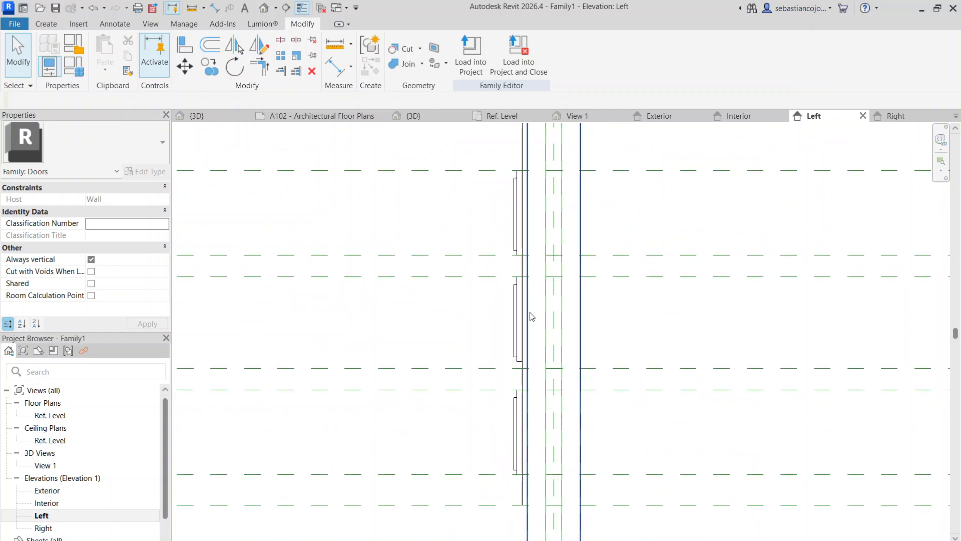
left_click(526, 230)
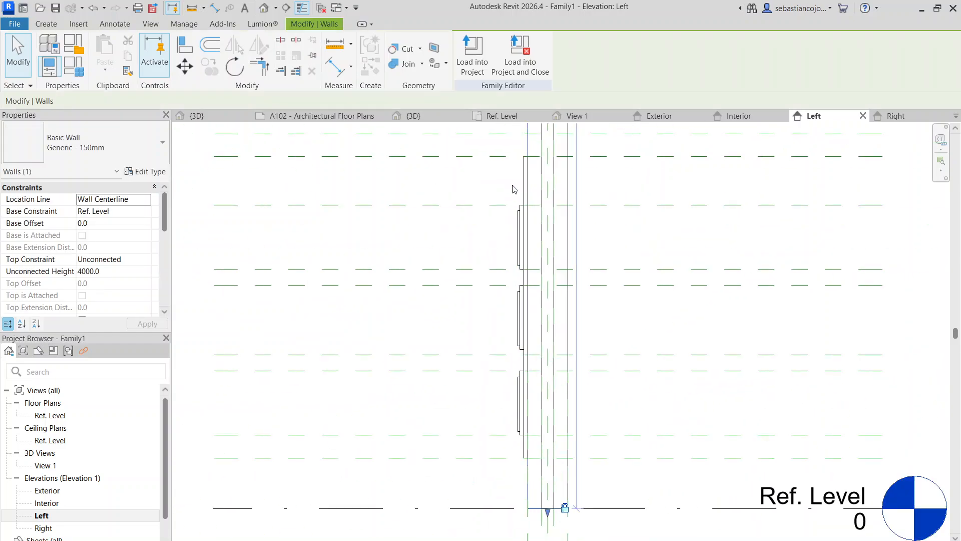
left_click(513, 196)
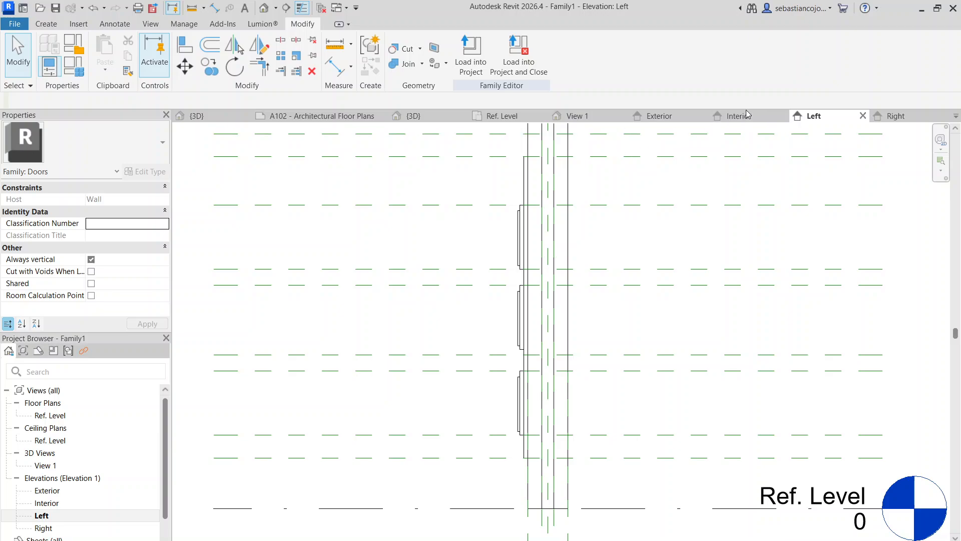
In the Exterior elevation, copy the inner panels extrusion into the empty space between the door and the reference drawing
left_click(690, 119)
scroll(499, 254, "down", 2)
scroll(499, 266, "up", 3)
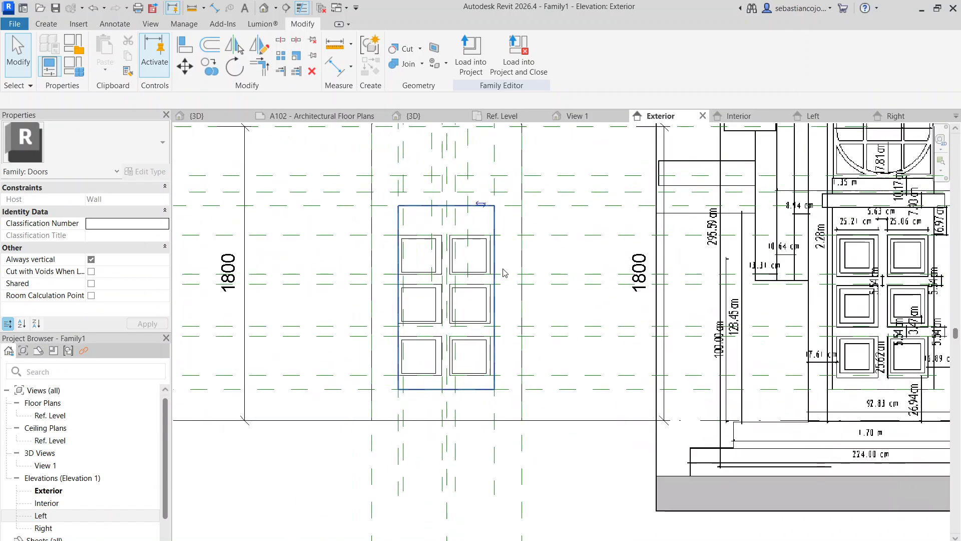
scroll(503, 252, "down", 2)
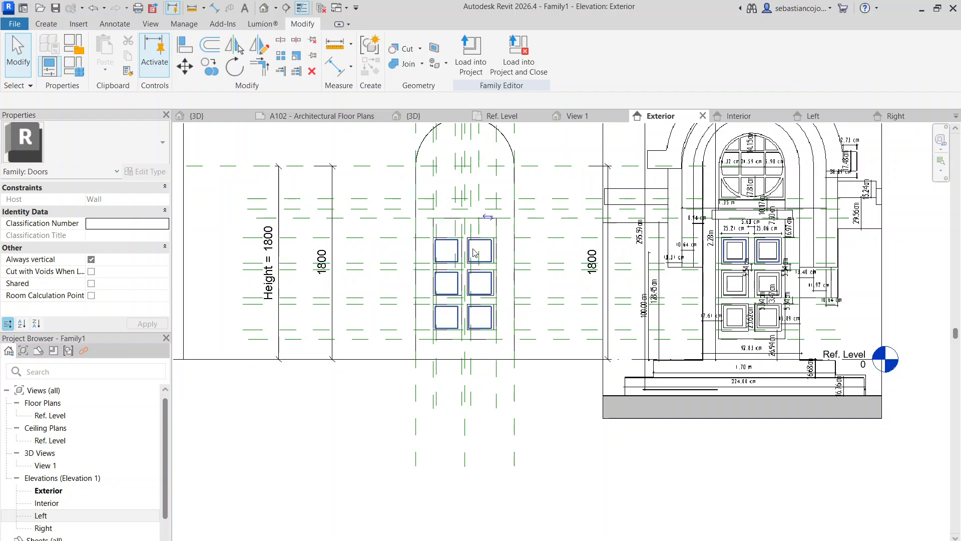
scroll(681, 262, "up", 2)
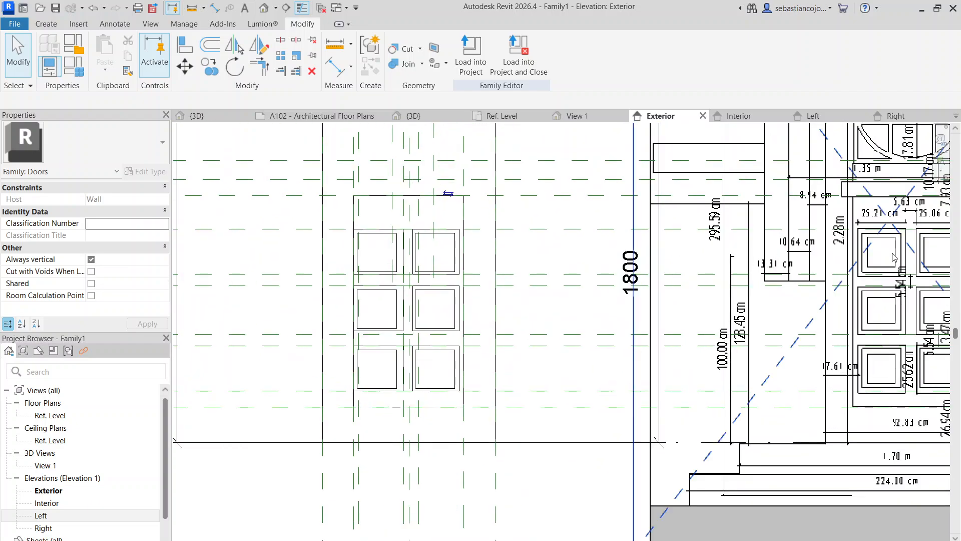
left_click(892, 253)
middle_click_drag(892, 253, 782, 247)
left_click(345, 228)
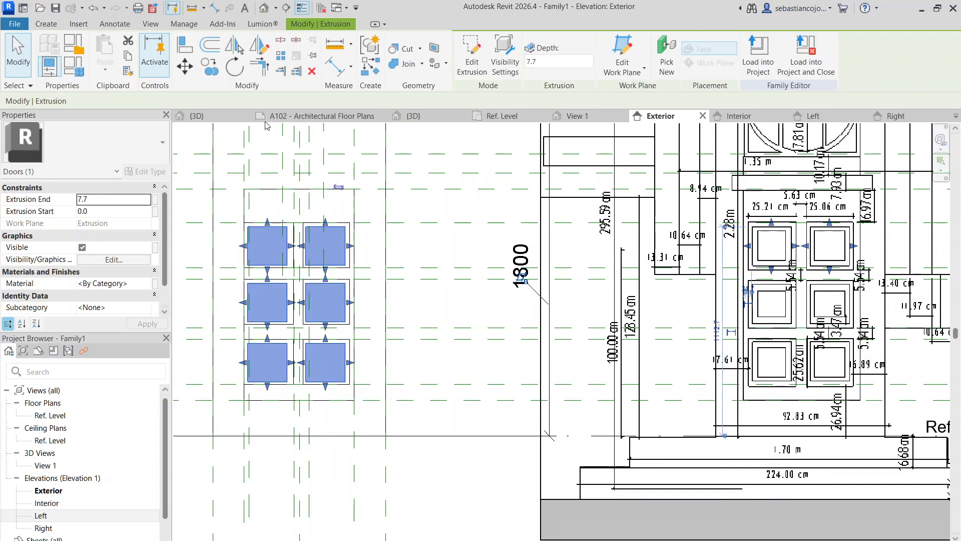
left_click(216, 68)
left_click(510, 235)
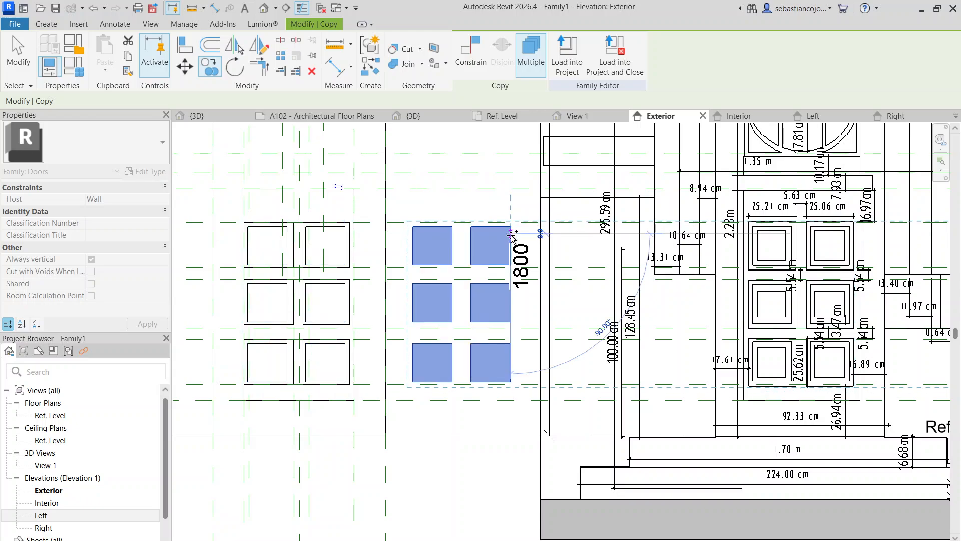
key("Escape")
key("Escape")
Move the copied panels onto the reference drawing's door and align them with the middle outline of its panel squares
left_click(479, 227)
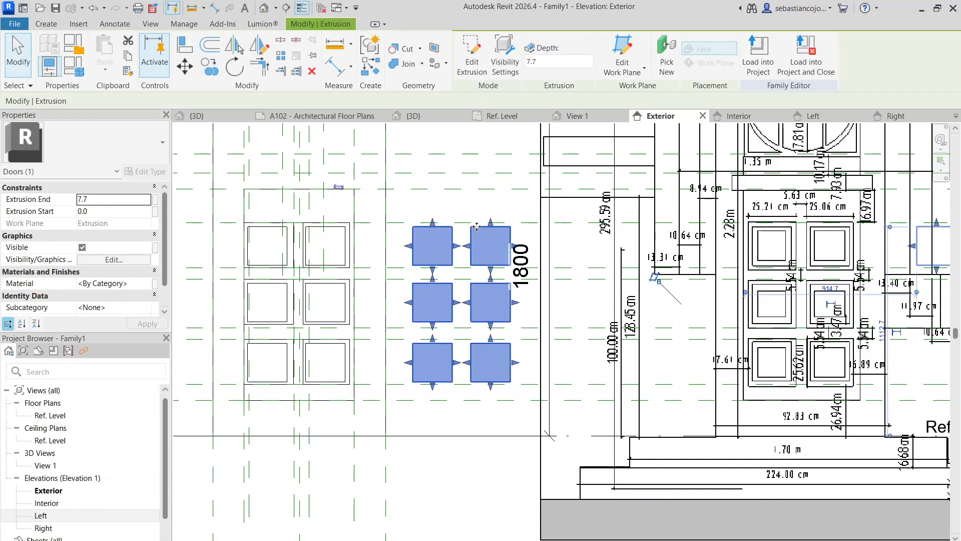
key("Escape")
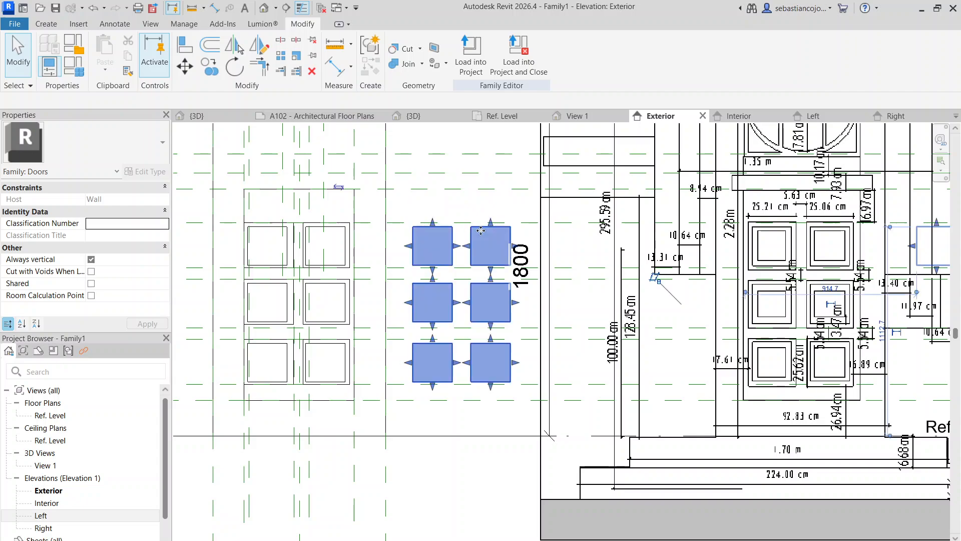
left_click(483, 240)
left_click_drag(831, 236, 825, 235)
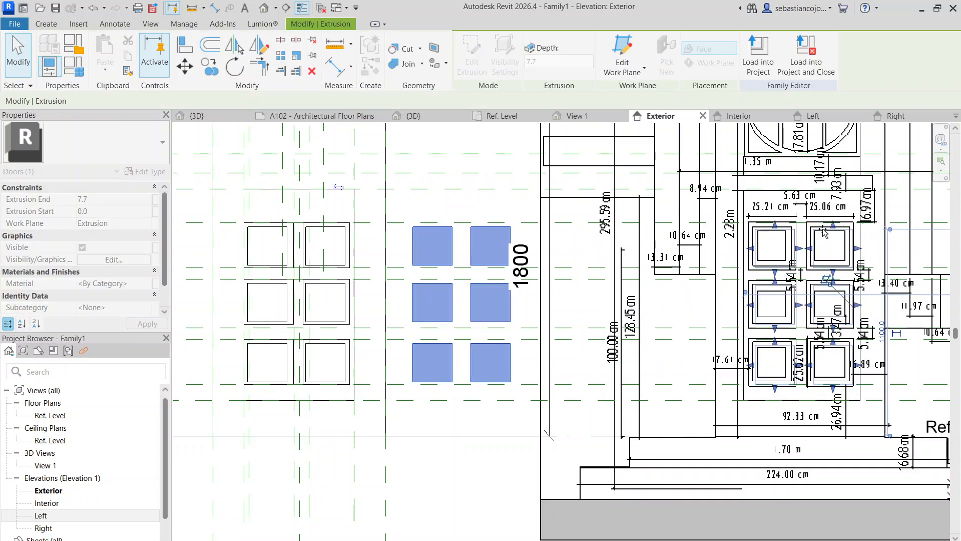
scroll(801, 232, "up", 5)
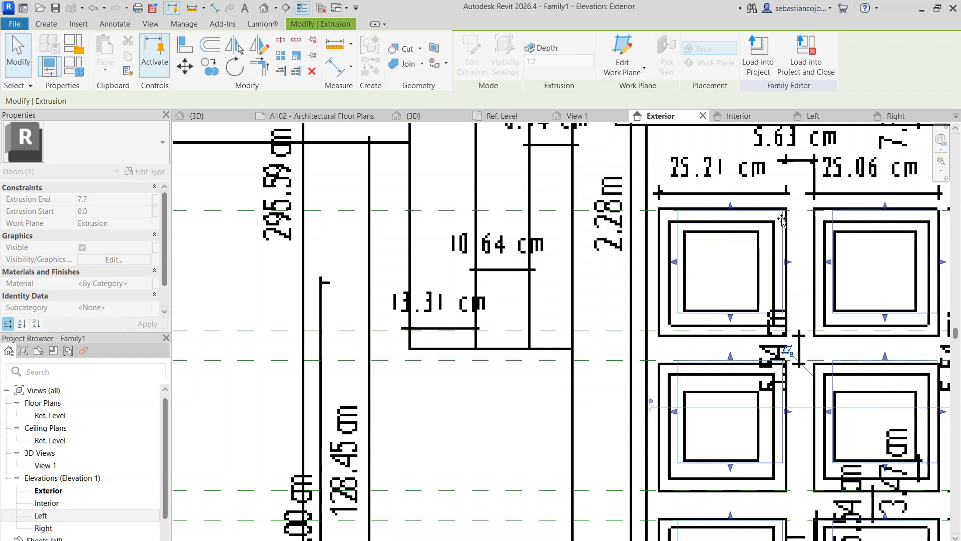
left_click_drag(781, 220, 774, 239)
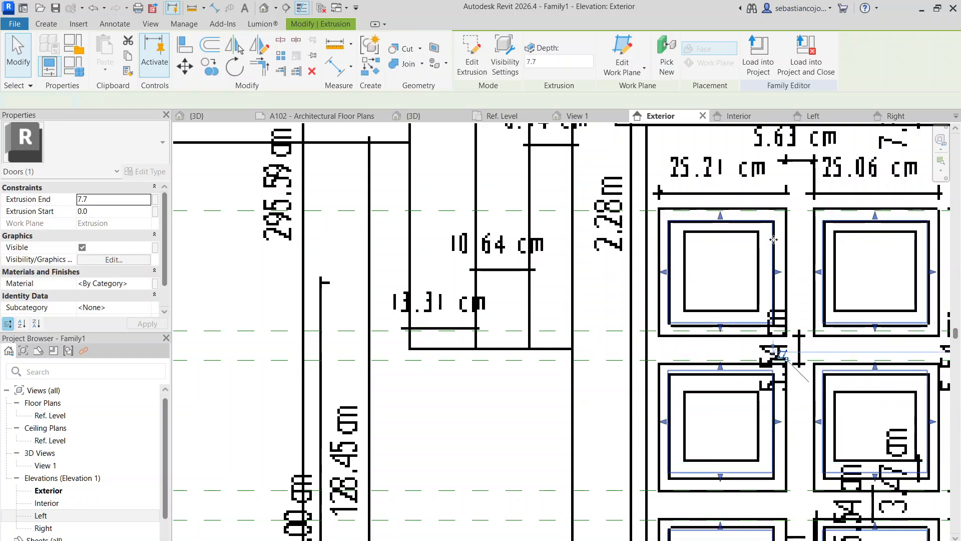
Edit the copied panels' sketch and pull the top-left square's four edges in to the reference drawing's innermost outline
double_click(773, 240)
mouse_move(671, 284)
left_mouse_down()
mouse_move(684, 287)
mouse_move(681, 302)
mouse_move(725, 302)
left_mouse_up()
scroll(714, 328, "up", 2)
left_click_drag(725, 317, 729, 291)
mouse_move(644, 246)
left_mouse_down()
mouse_move(670, 257)
mouse_move(654, 262)
left_mouse_up()
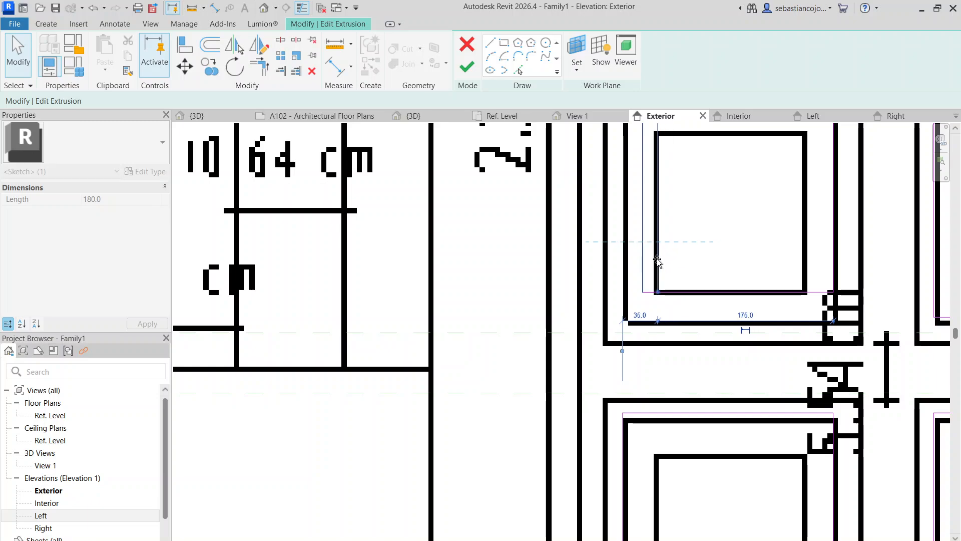
scroll(686, 243, "down", 2)
scroll(686, 196, "up", 2)
left_click_drag(689, 190, 698, 204)
mouse_move(780, 271)
left_mouse_down()
mouse_move(738, 281)
mouse_move(762, 296)
left_mouse_up()
scroll(769, 275, "down", 2)
scroll(769, 277, "up", 5)
scroll(761, 296, "down", 3)
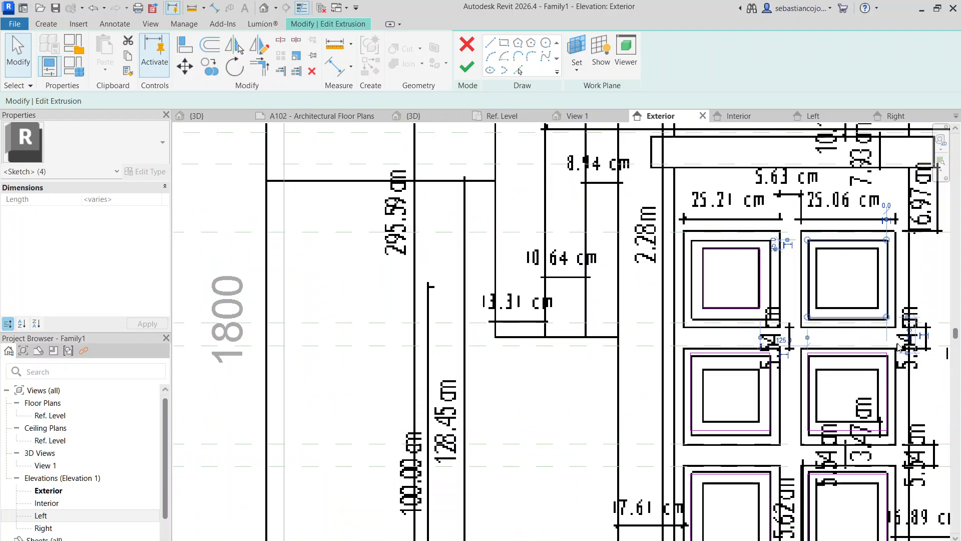
Delete the other five squares from the copied panels' sketch, keeping only the resized top-left one
scroll(900, 345, "down", 3)
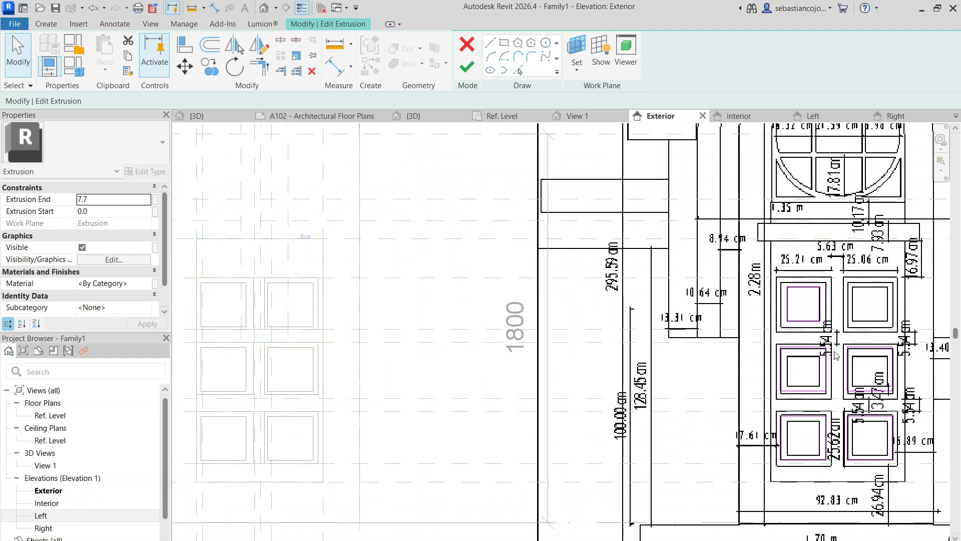
mouse_move(762, 335)
left_mouse_down()
mouse_move(888, 484)
mouse_move(903, 476)
left_mouse_up()
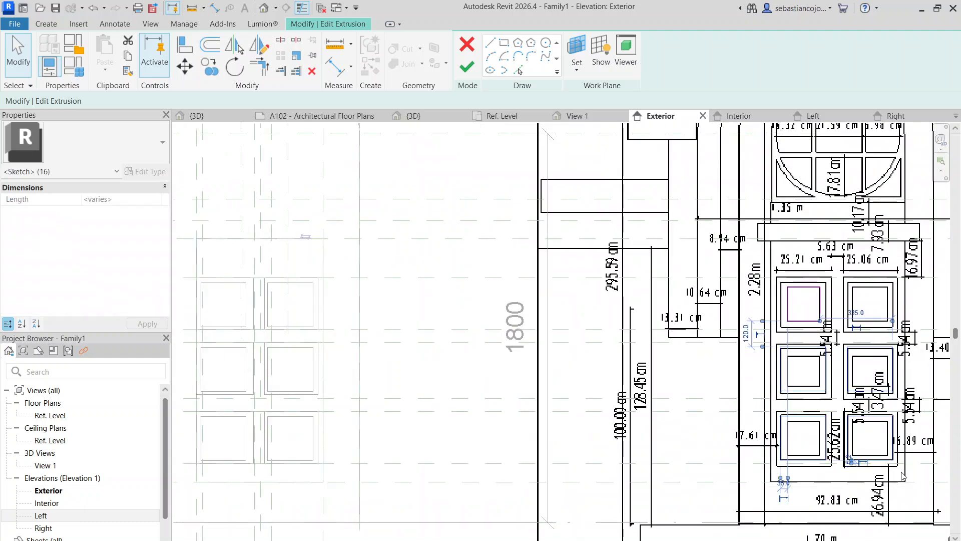
key("Escape")
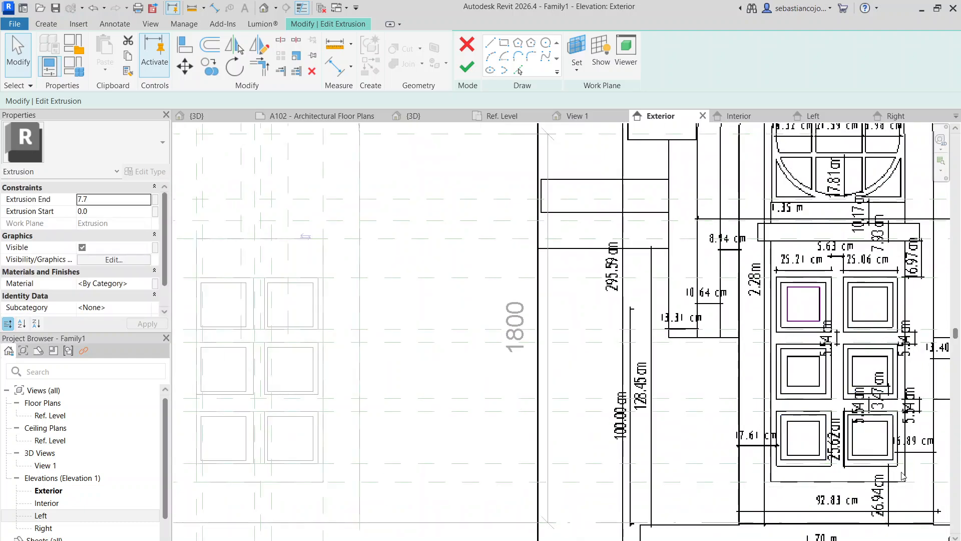
Copy the resized square onto the top-right panel of the reference drawing, using the panel outlines' corners for placement
left_click(804, 296)
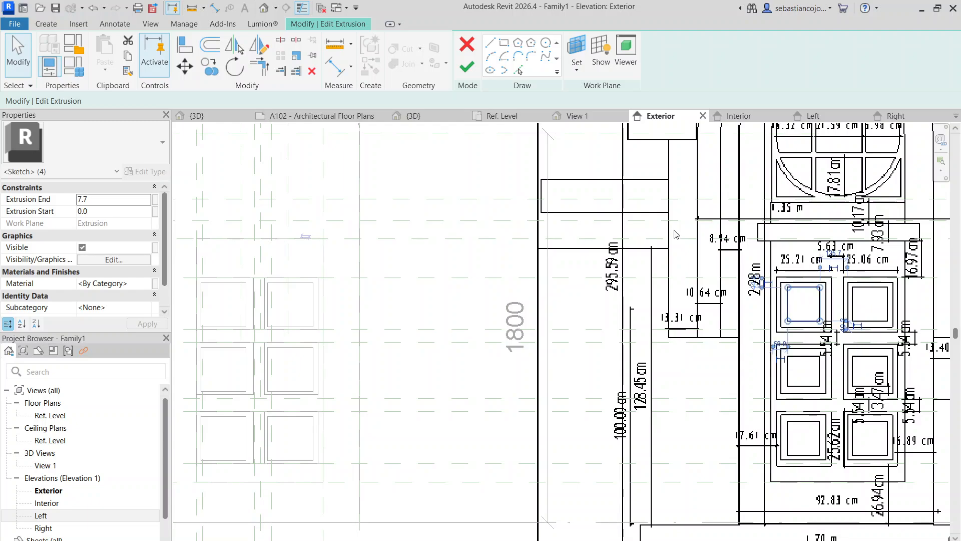
left_click(210, 65)
scroll(821, 298, "up", 2)
left_click(775, 277)
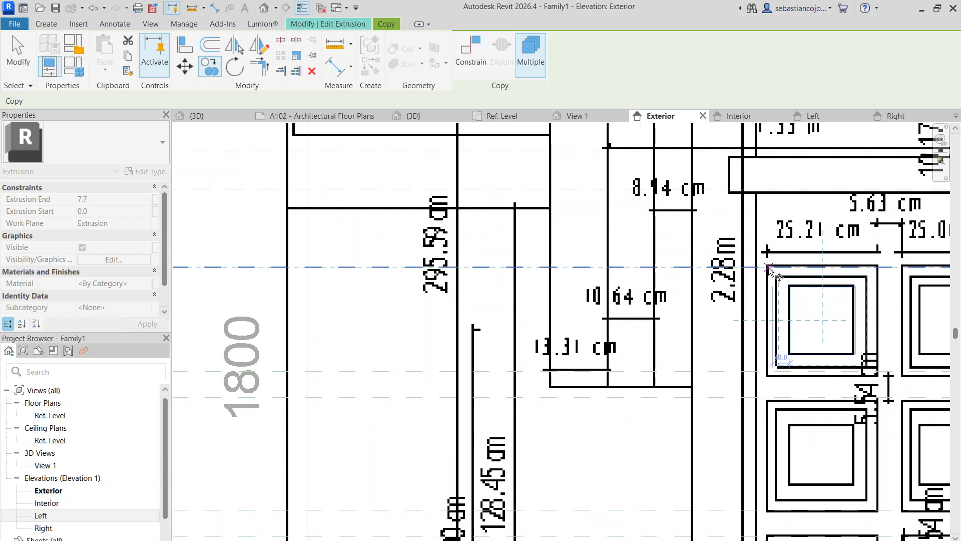
left_click(862, 267)
scroll(850, 265, "down", 3)
left_click_drag(923, 339, 923, 339)
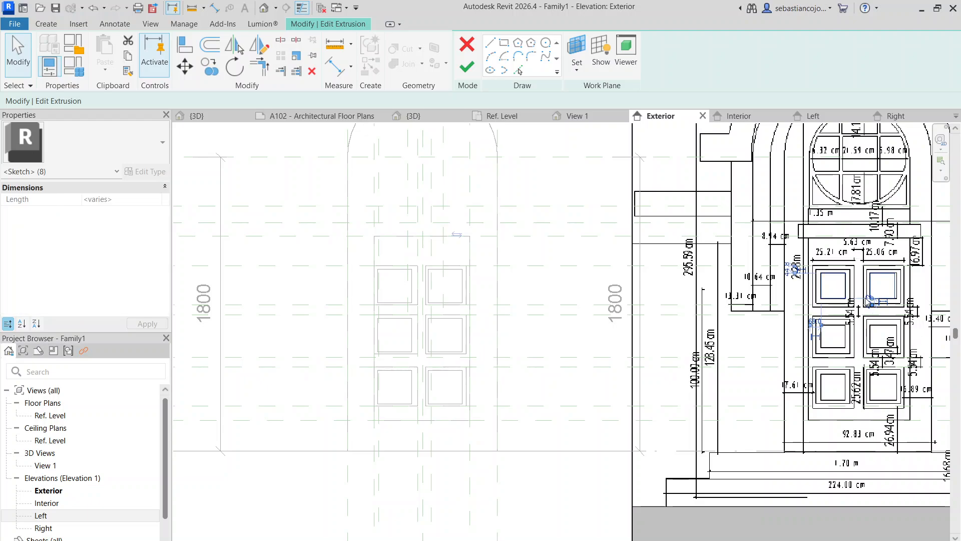
Move both small squares from the reference drawing onto the door's two top panels and adjust their position inside the middle squares
mouse_move(851, 282)
left_mouse_down()
mouse_move(440, 253)
mouse_move(401, 282)
mouse_move(437, 293)
mouse_move(439, 285)
left_mouse_up()
scroll(401, 282, "up", 5)
scroll(315, 258, "up", 1)
mouse_move(316, 251)
left_mouse_down()
mouse_move(270, 253)
mouse_move(303, 264)
left_mouse_up()
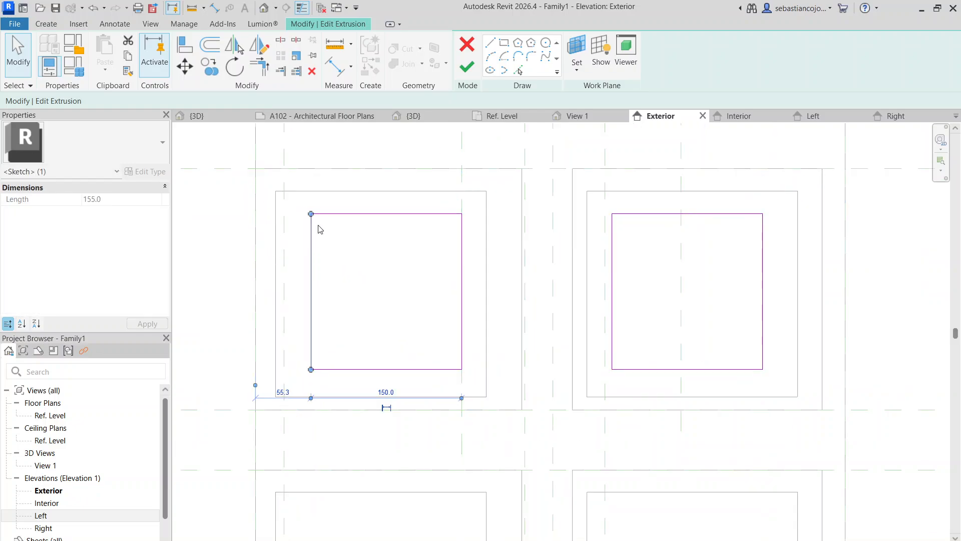
scroll(317, 225, "down", 5)
mouse_move(269, 164)
left_mouse_down()
mouse_move(392, 277)
mouse_move(622, 350)
left_mouse_up()
scroll(539, 269, "up", 3)
mouse_move(539, 269)
left_mouse_down()
mouse_move(558, 279)
mouse_move(548, 269)
left_mouse_up()
scroll(496, 250, "down", 4)
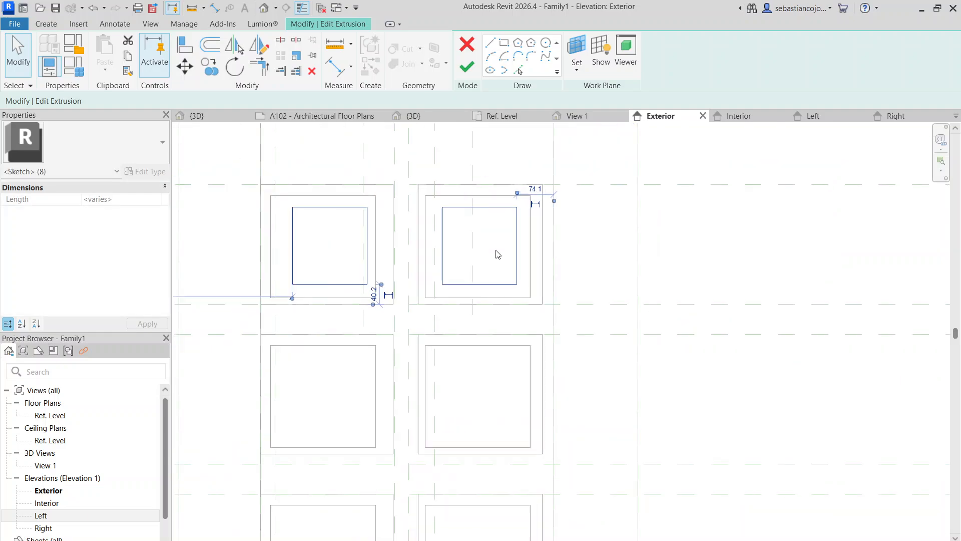
Widen the left small square by moving its left edge outward, and finish the extrusion sketch
scroll(376, 252, "up", 1)
left_click(293, 249)
mouse_move(280, 245)
left_mouse_down()
mouse_move(237, 249)
mouse_move(267, 260)
left_mouse_up()
mouse_move(366, 236)
left_mouse_down()
mouse_move(350, 242)
mouse_move(361, 246)
left_mouse_up()
scroll(381, 251, "down", 3)
scroll(447, 257, "down", 3)
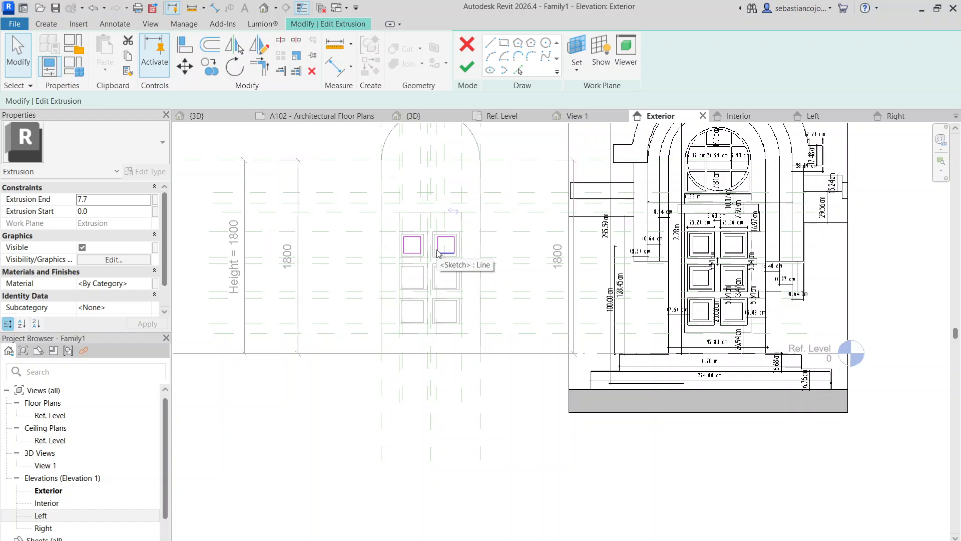
scroll(437, 252, "up", 5)
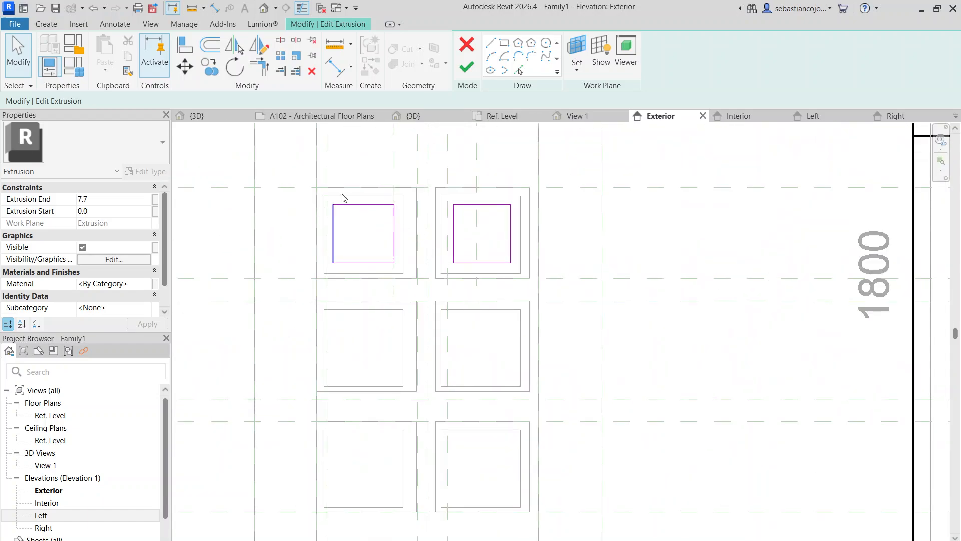
left_click(470, 66)
scroll(413, 228, "up", 3)
key("Escape")
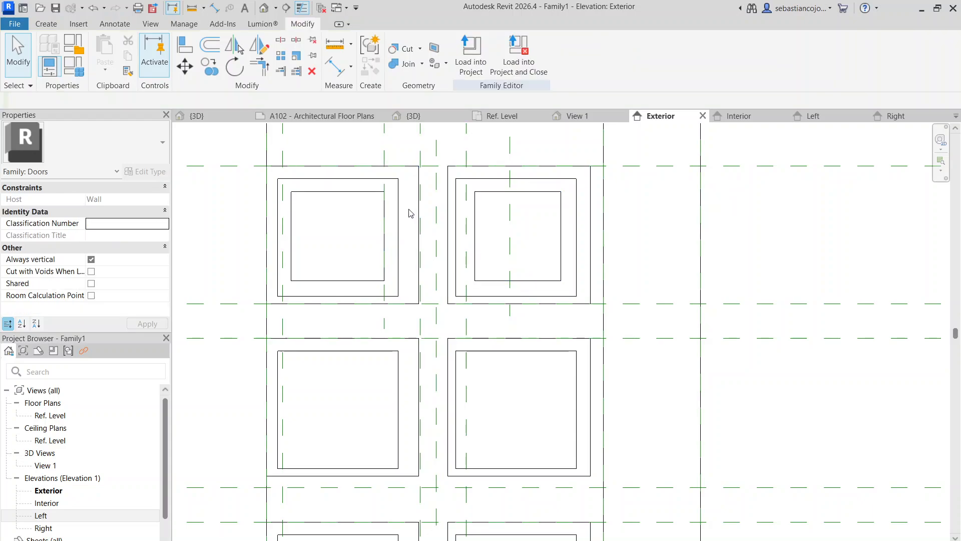
Stretch the top-left middle square's right edge outward and bring the outer square's right edge to the adjacent reference plane
left_click(400, 209)
left_click(405, 210)
scroll(406, 212, "up", 2)
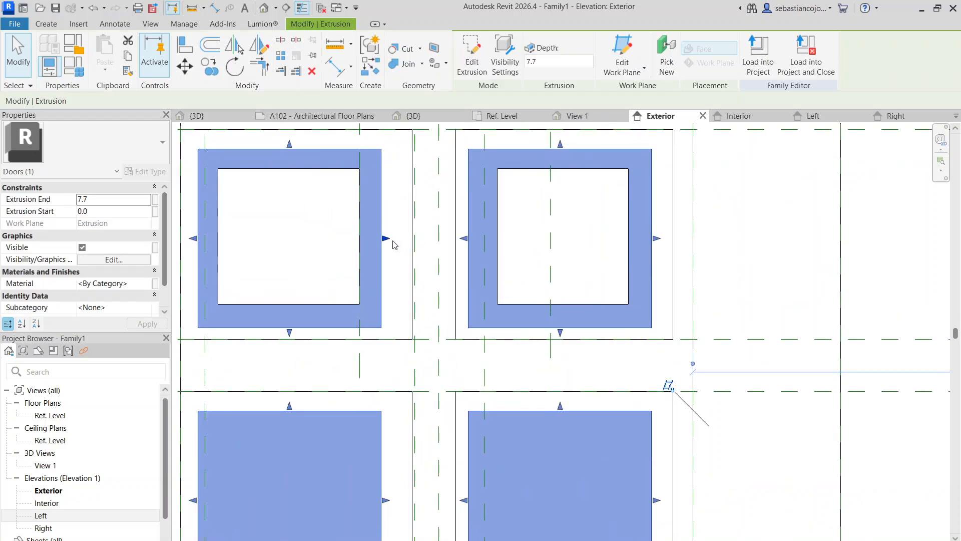
left_click(395, 245)
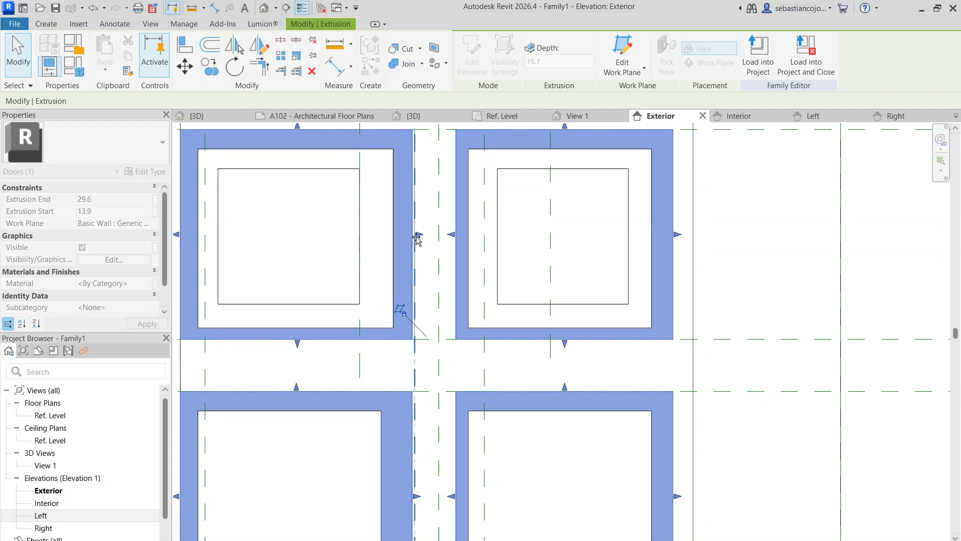
scroll(415, 236, "down", 3)
left_click_drag(416, 238, 416, 246)
key("Escape")
Shift the vertical reference plane at the top-left inner square outward and stretch the square's right edge to it
scroll(373, 228, "up", 3)
left_click(402, 248)
left_click(404, 167)
left_click_drag(404, 167, 426, 170)
scroll(416, 176, "up", 3)
left_click(414, 221)
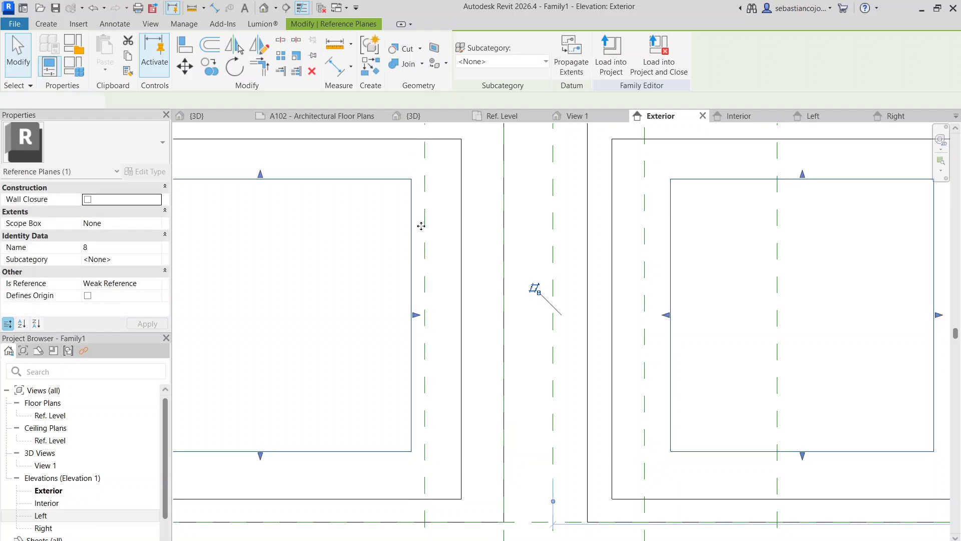
left_click(419, 328)
left_click(415, 312)
left_click_drag(416, 315, 427, 314)
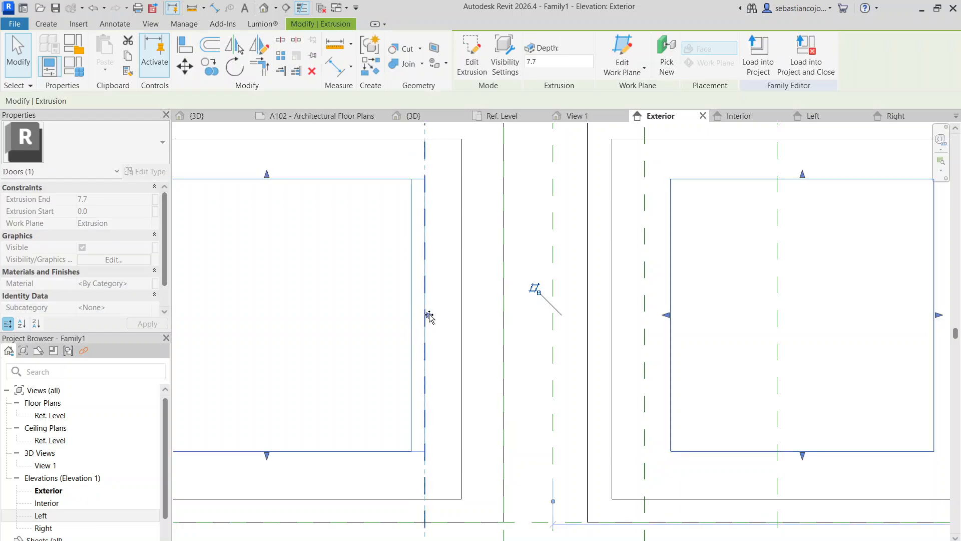
Pull the top-left inner square's left edge slightly inward and align the middle square's left edge with the nearby reference plane
scroll(425, 294, "down", 5)
left_click(368, 297)
scroll(368, 296, "up", 3)
left_click(359, 299)
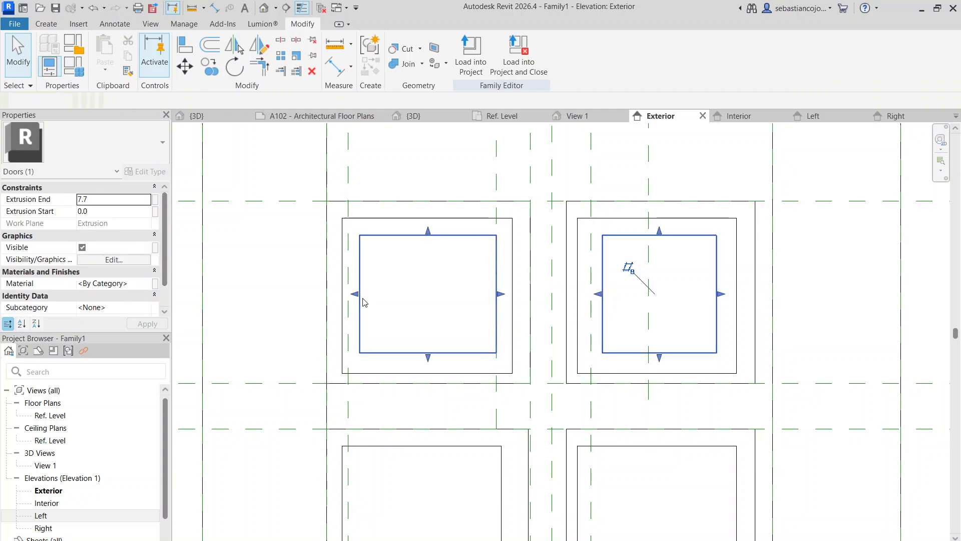
left_click_drag(356, 296, 361, 299)
left_click(340, 287)
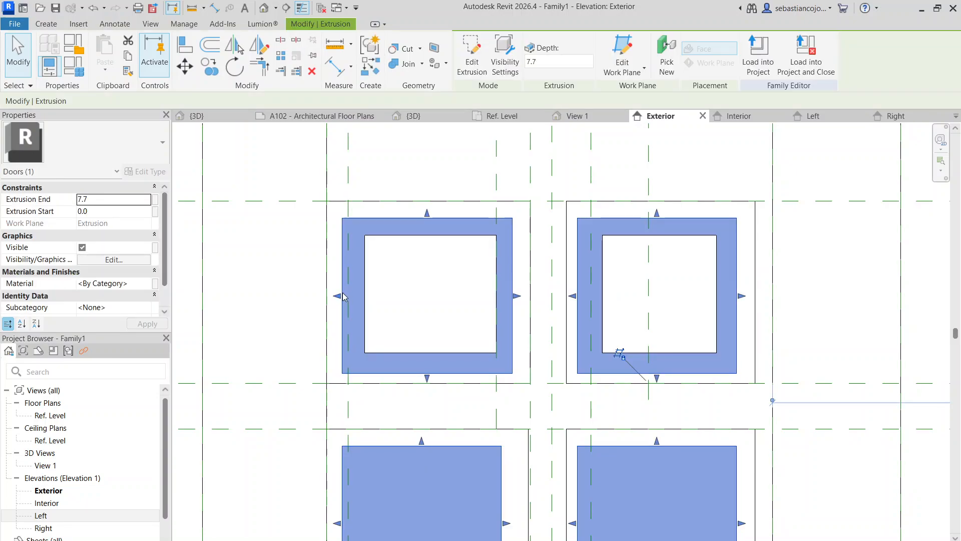
scroll(395, 267, "down", 4)
key("Escape")
scroll(513, 261, "down", 4)
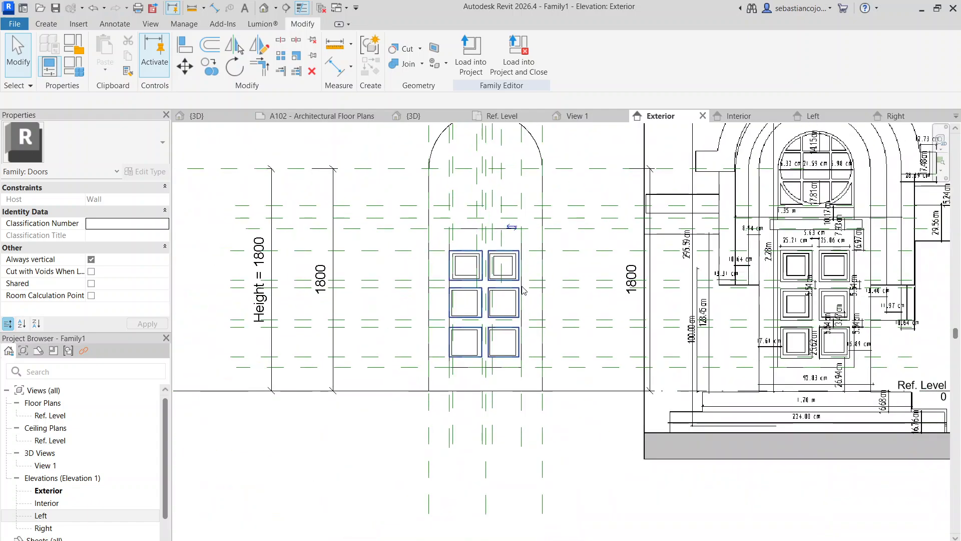
Pull the right edge of the top-left inner square inward to balance its margin within the middle square
left_click(513, 280)
scroll(522, 275, "up", 4)
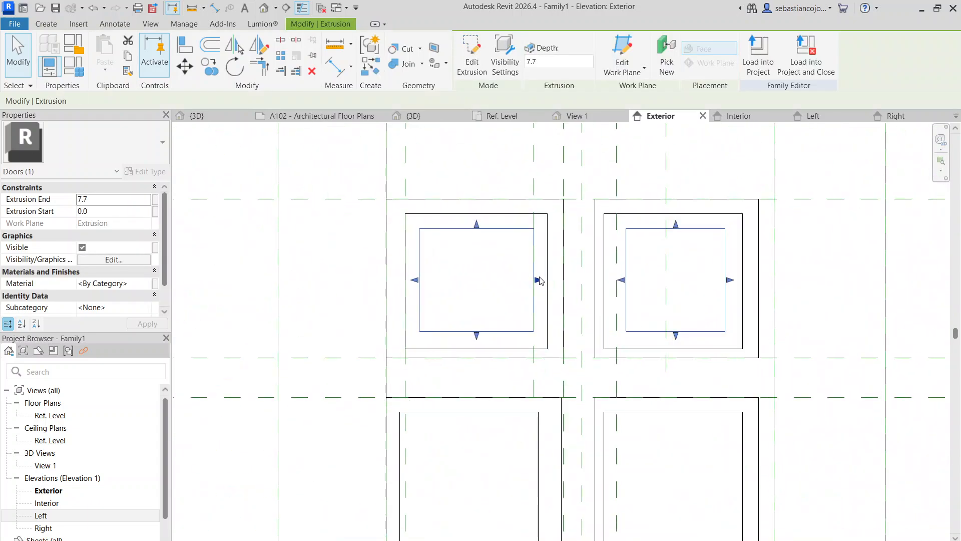
left_click_drag(538, 279, 524, 285)
scroll(535, 280, "up", 3)
left_click_drag(533, 343, 523, 343)
scroll(518, 300, "down", 5)
key("Escape")
Copy the pair of inner squares from the top row to the middle and bottom rows of door panels
left_click(507, 279)
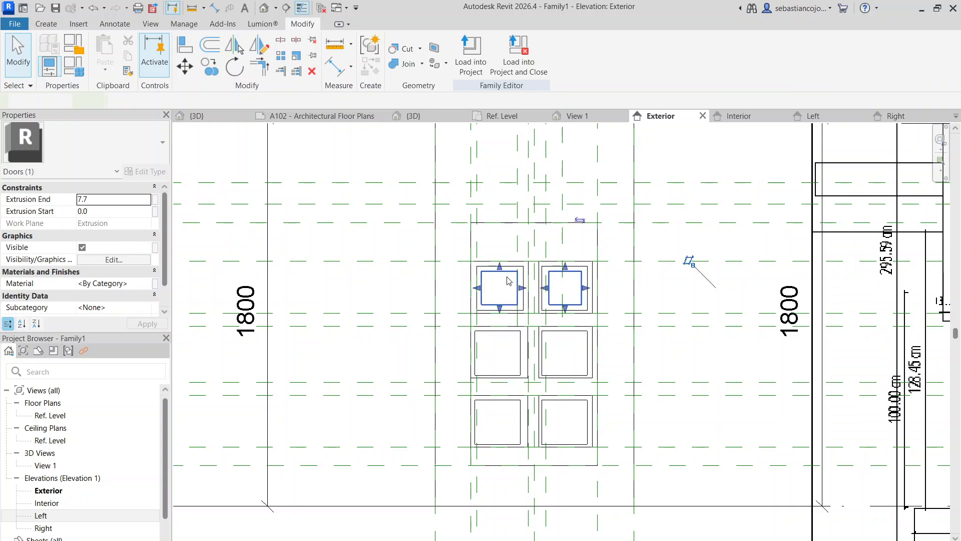
left_click(209, 67)
scroll(407, 300, "up", 3)
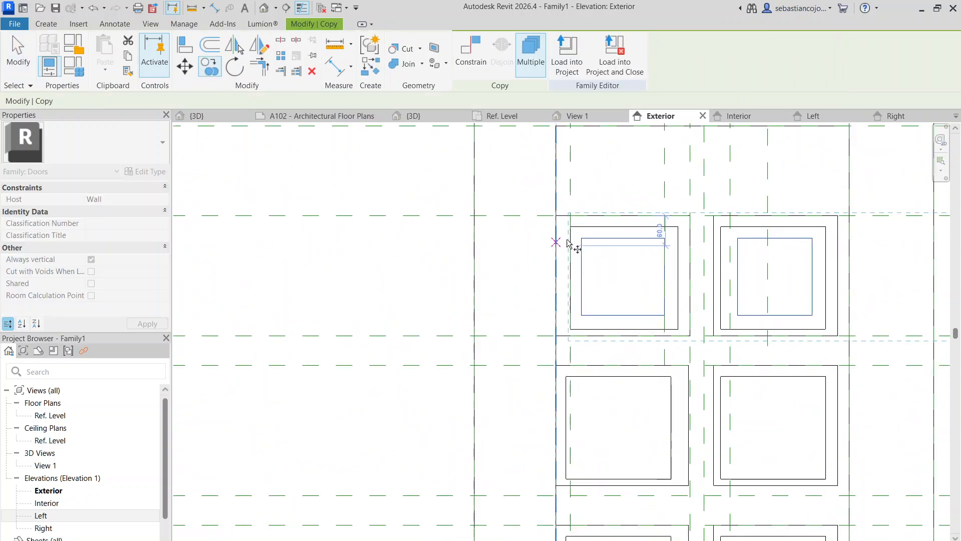
scroll(568, 378, "up", 5)
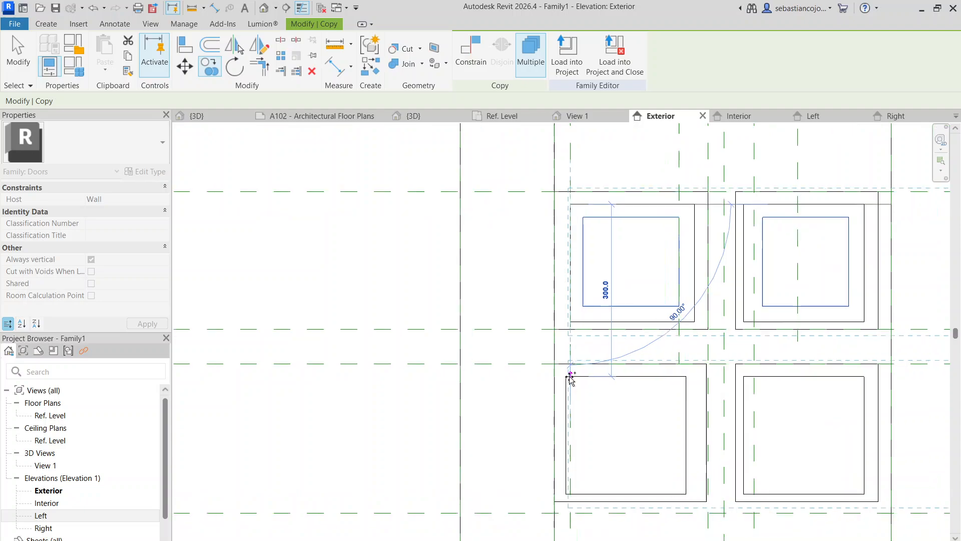
scroll(570, 352, "down", 3)
scroll(569, 349, "up", 2)
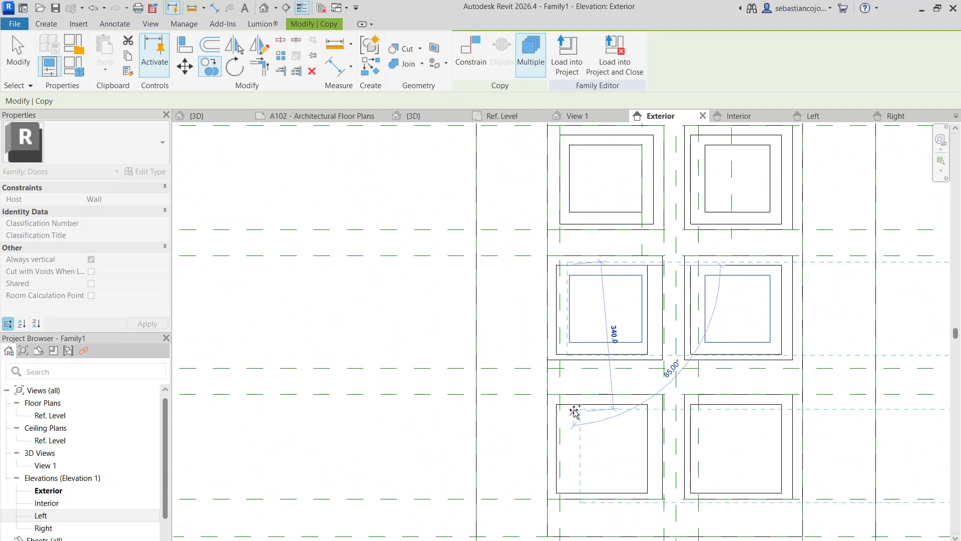
left_click(560, 404)
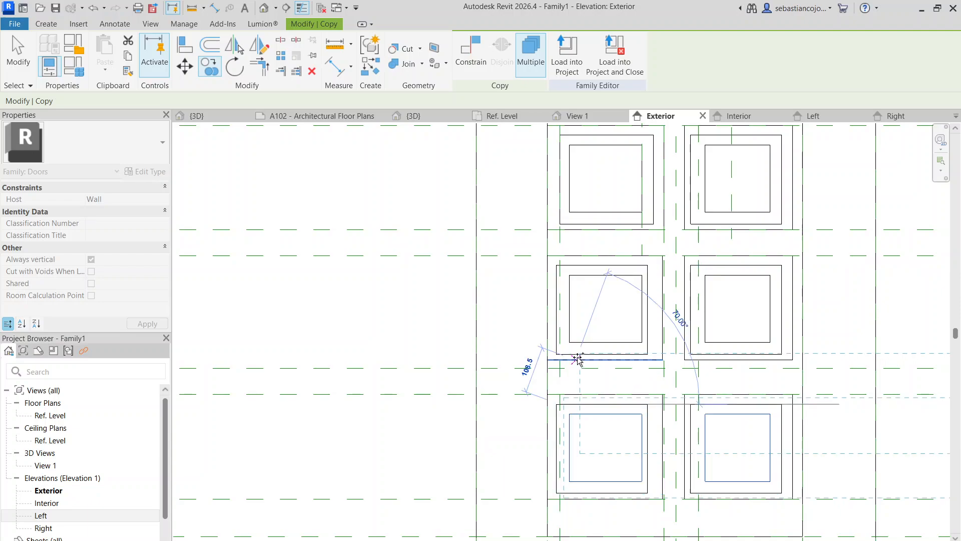
key("Escape")
key("Escape")
Edit the middle squares' extrusion sketch and delete the four squares in the middle and bottom rows
scroll(621, 273, "down", 3)
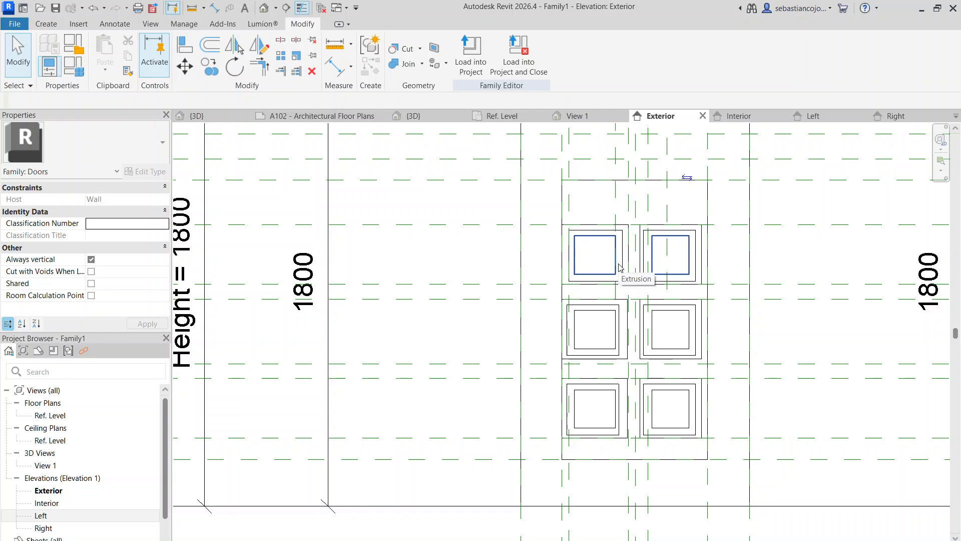
scroll(620, 267, "up", 3)
left_click(619, 268)
scroll(615, 299, "up", 2)
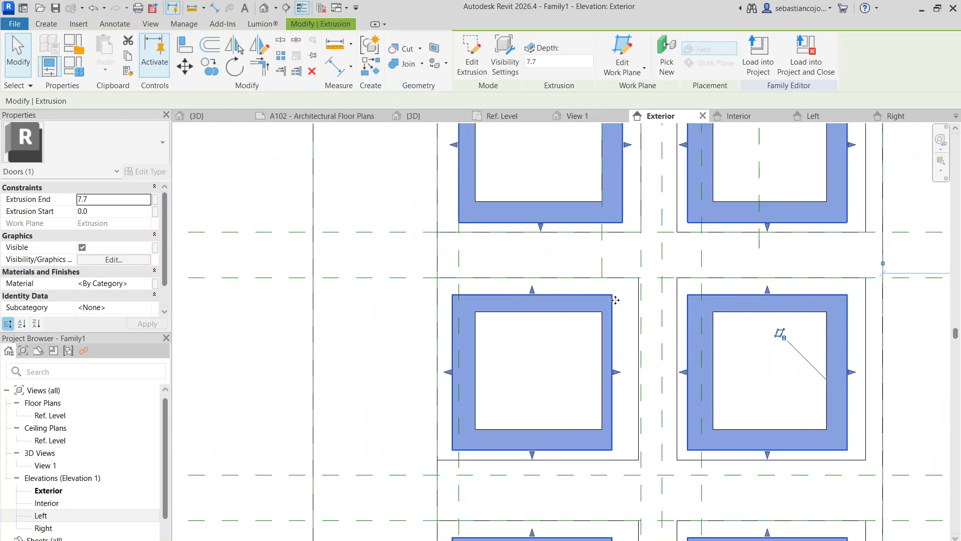
scroll(615, 300, "down", 4)
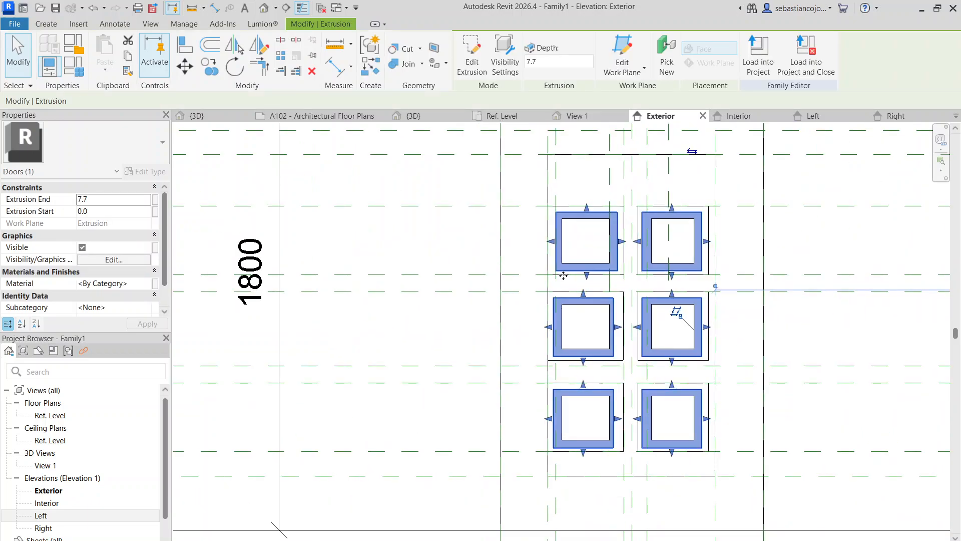
double_click(554, 307)
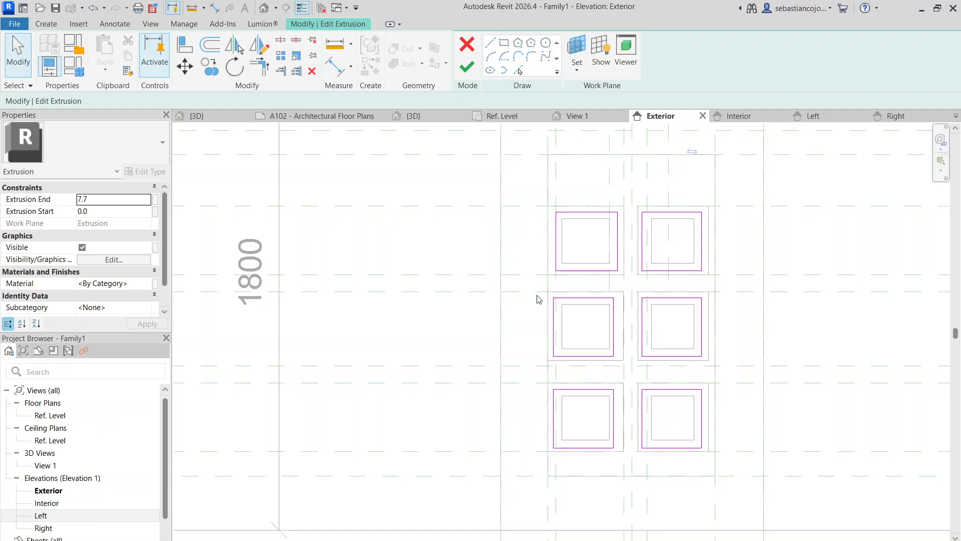
mouse_move(531, 286)
left_mouse_down()
mouse_move(763, 534)
mouse_move(751, 521)
left_mouse_up()
key("Delete")
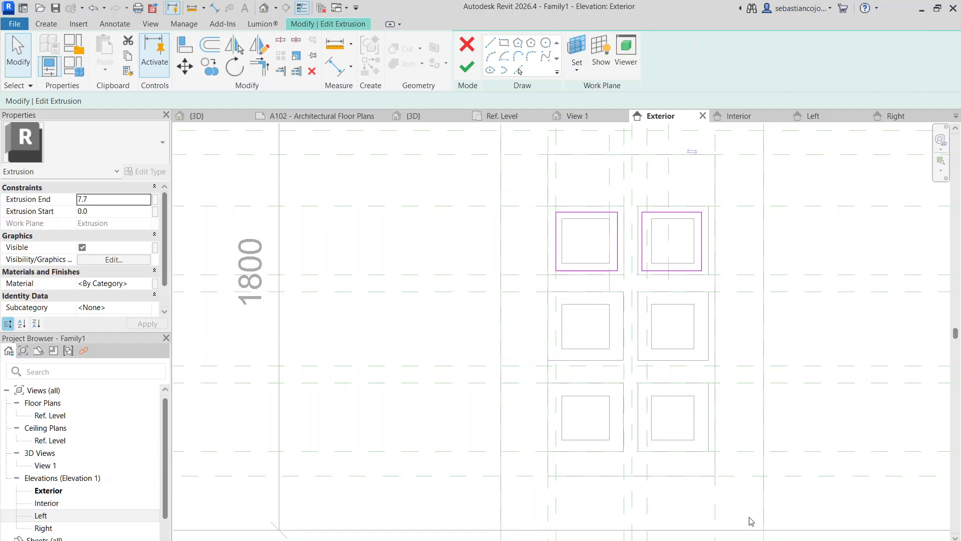
Copy the two remaining top squares in the sketch to the middle and bottom rows, aligned to the outer panels' corners
mouse_move(513, 197)
left_mouse_down()
mouse_move(786, 354)
mouse_move(755, 322)
left_mouse_up()
left_click(210, 66)
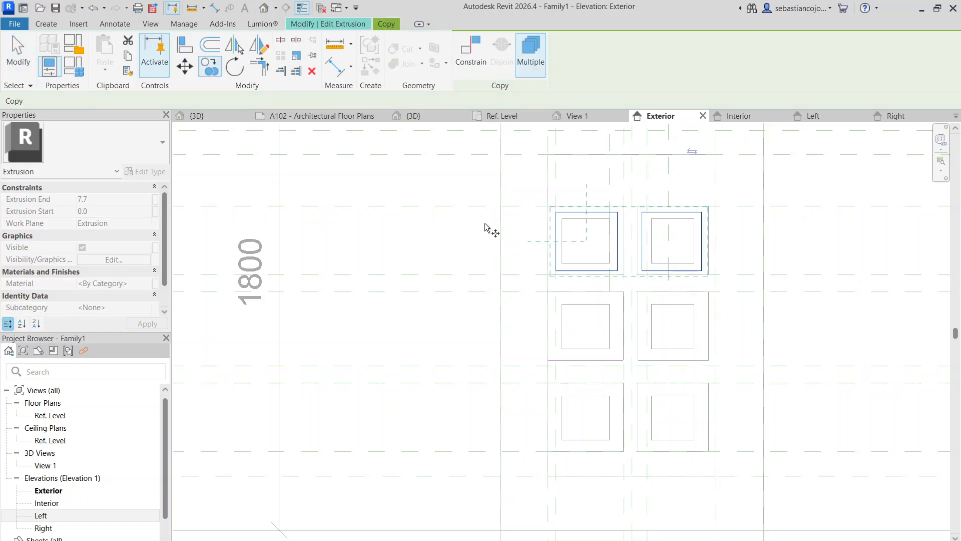
scroll(514, 203, "up", 2)
left_click(565, 207)
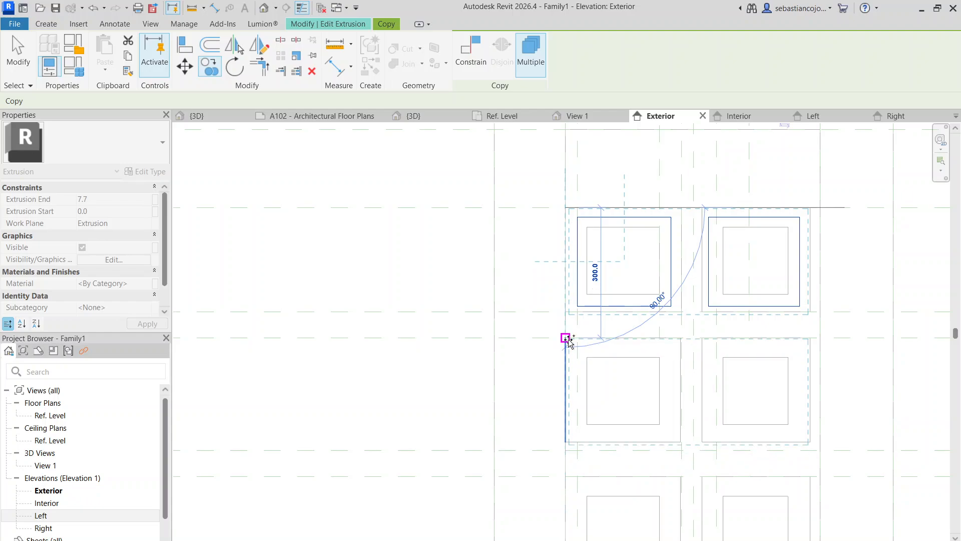
middle_click_drag(568, 341, 541, 244)
left_click(538, 241)
scroll(543, 239, "down", 3)
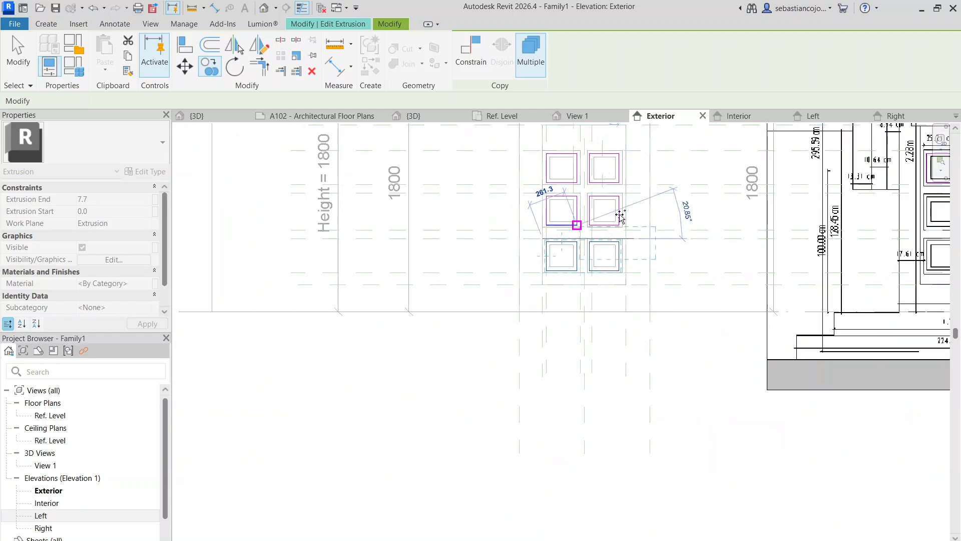
key("Escape")
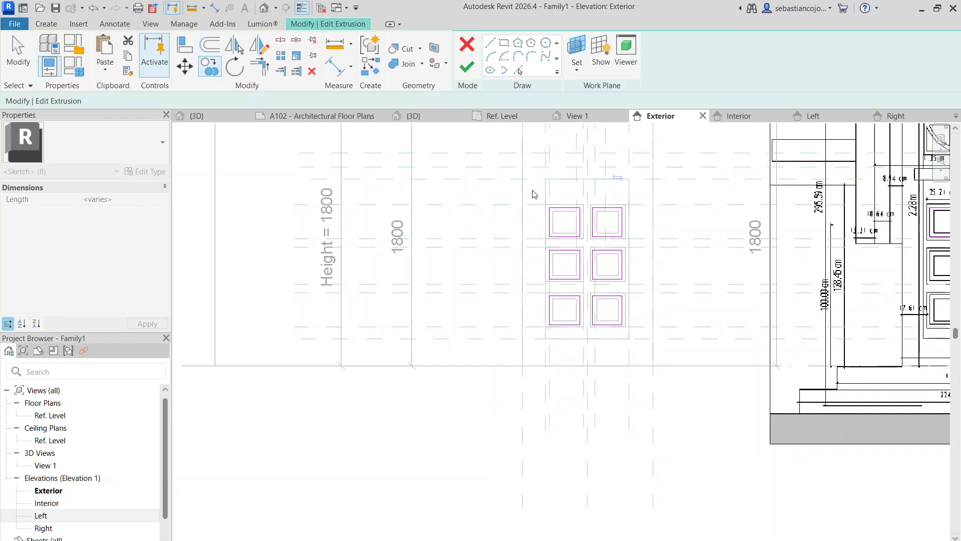
Finish editing the sketch of the middle squares' extrusion, keeping all six squares
left_click(468, 58)
left_click(679, 315)
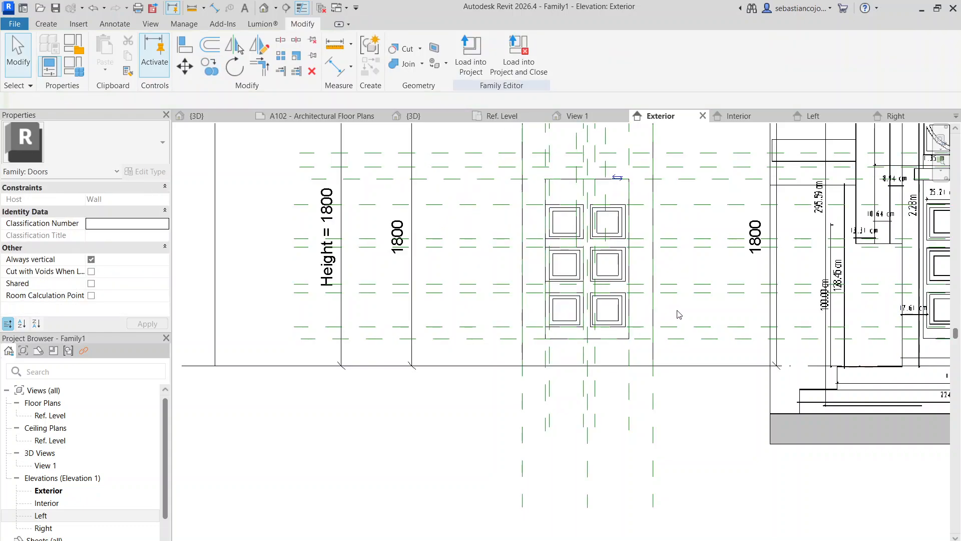
scroll(621, 299, "down", 3)
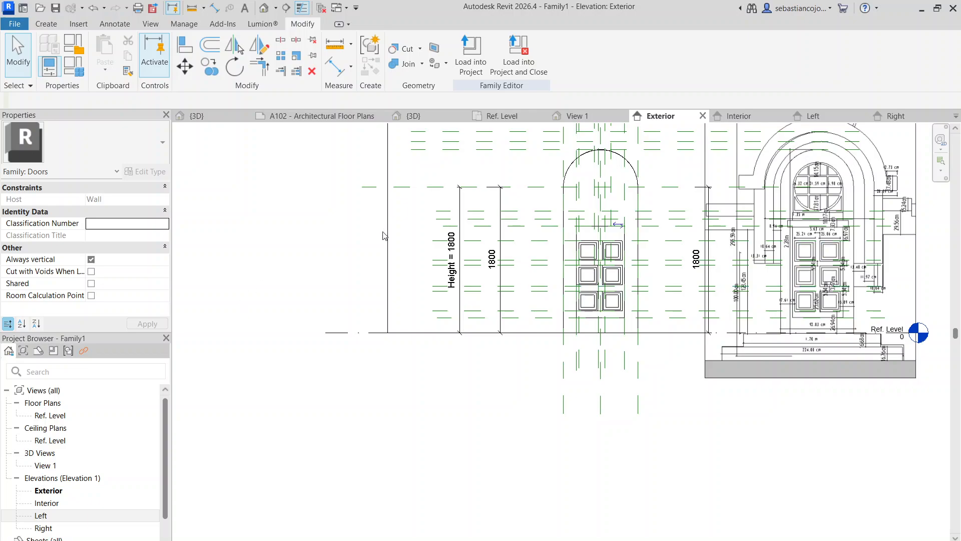
Examine the stacked panel layers in profile in the Left elevation and return to the Exterior elevation
left_click(811, 119)
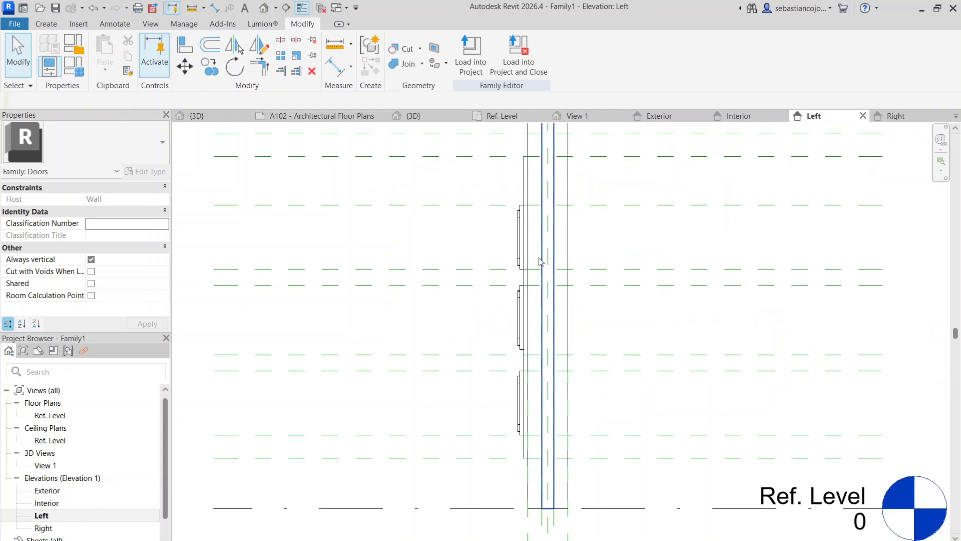
scroll(515, 242, "up", 3)
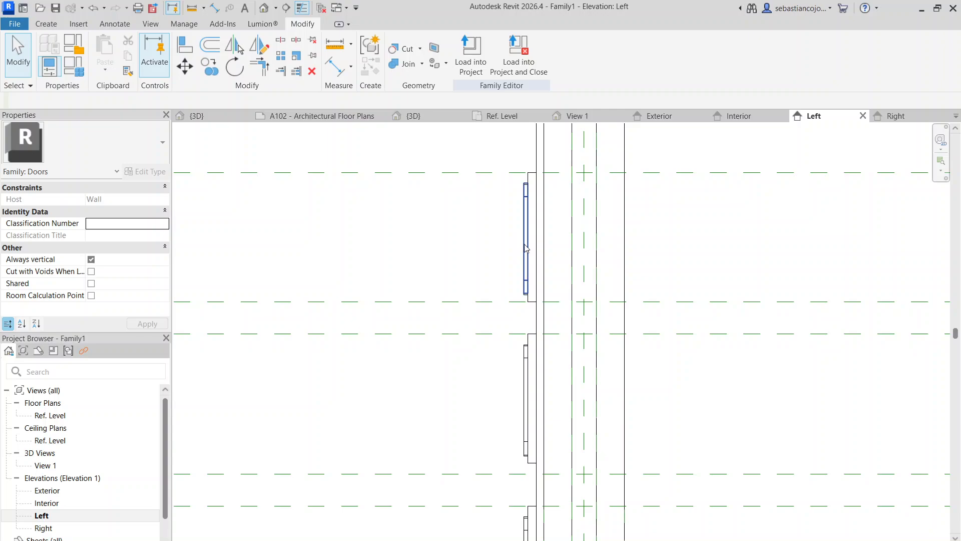
left_click(526, 247)
left_click(497, 337)
scroll(576, 180, "down", 4)
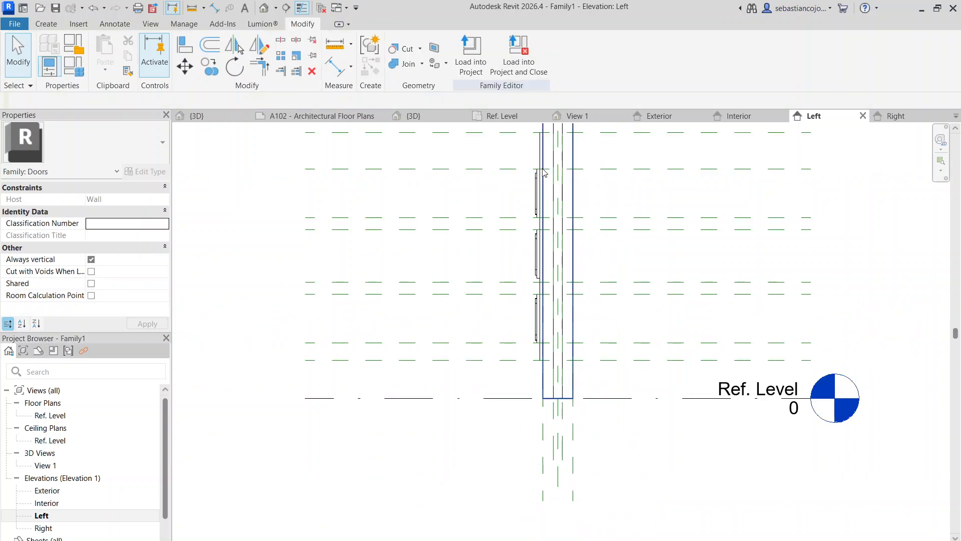
middle_click_drag(618, 188, 591, 268)
scroll(589, 281, "down", 4)
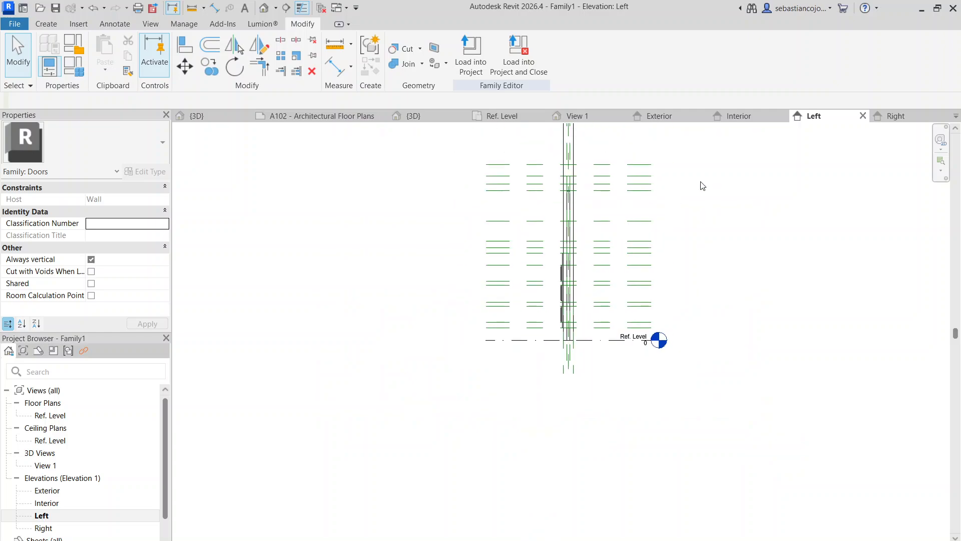
scroll(675, 200, "down", 2)
middle_click_drag(671, 203, 621, 273)
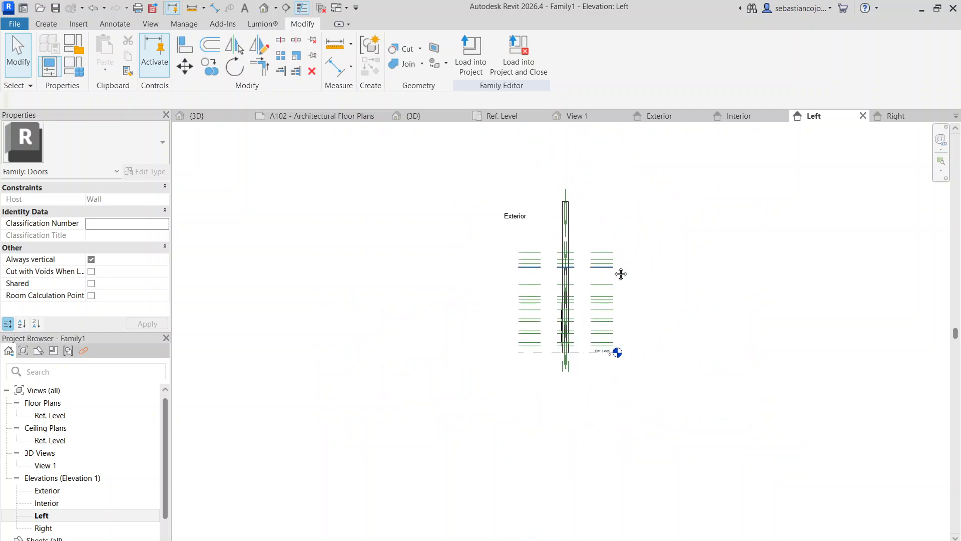
left_click(631, 116)
scroll(443, 279, "up", 2)
scroll(443, 279, "down", 2)
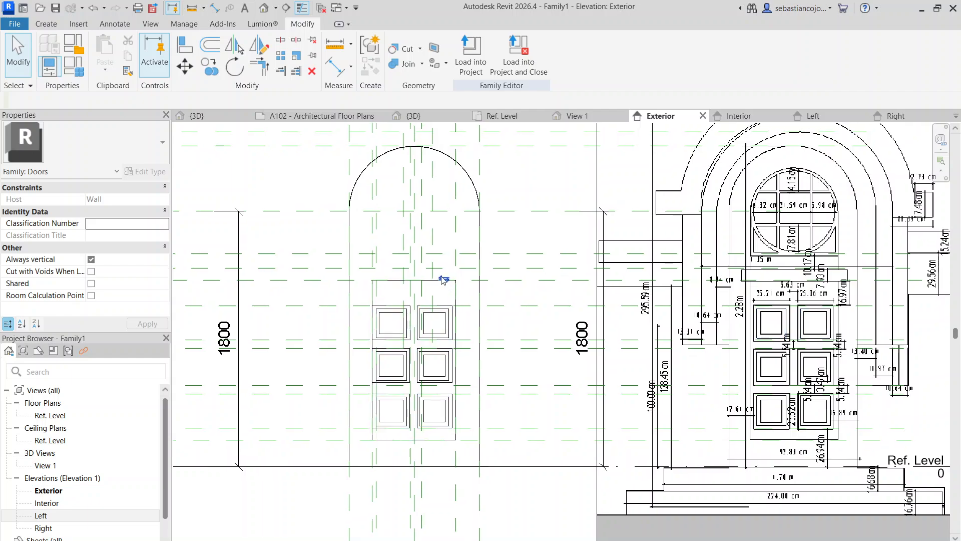
scroll(409, 267, "up", 2)
right_click(362, 295)
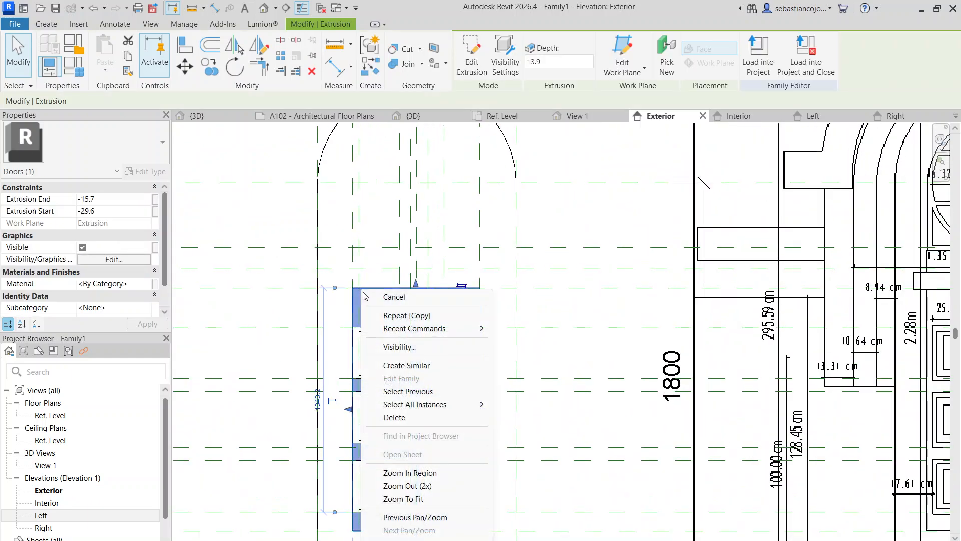
left_click(390, 371)
left_click(457, 70)
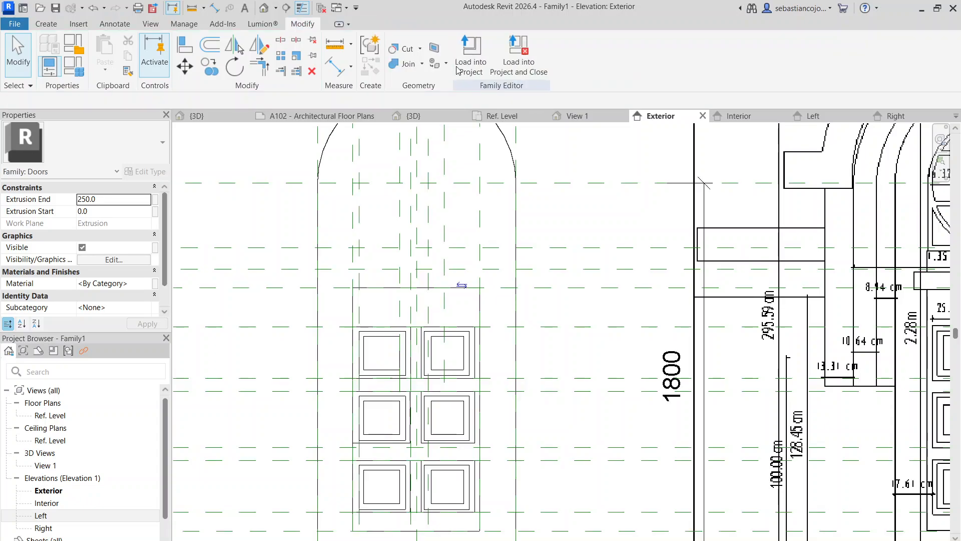
Save the family in the Downloads folder as "Door custom 2"
key("ctrl+s")
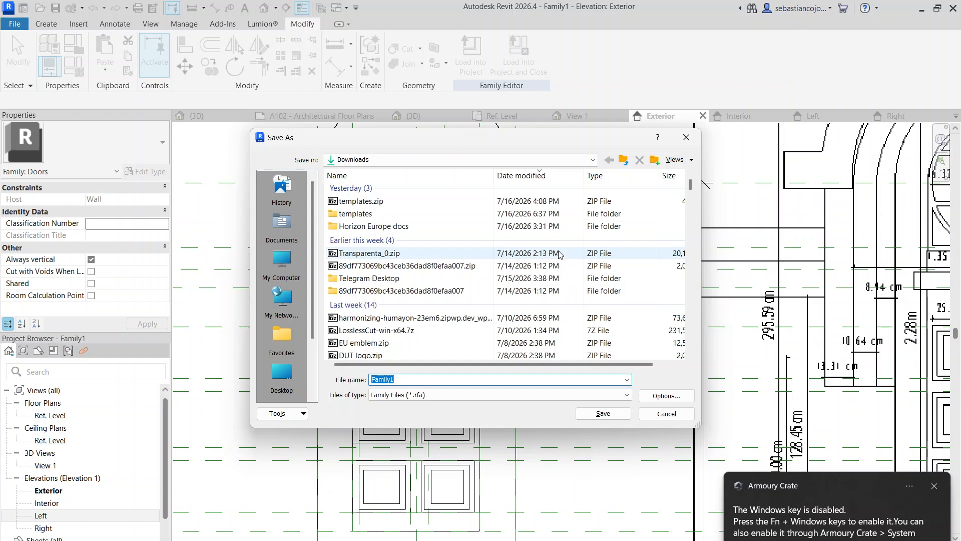
type("Door custom 2")
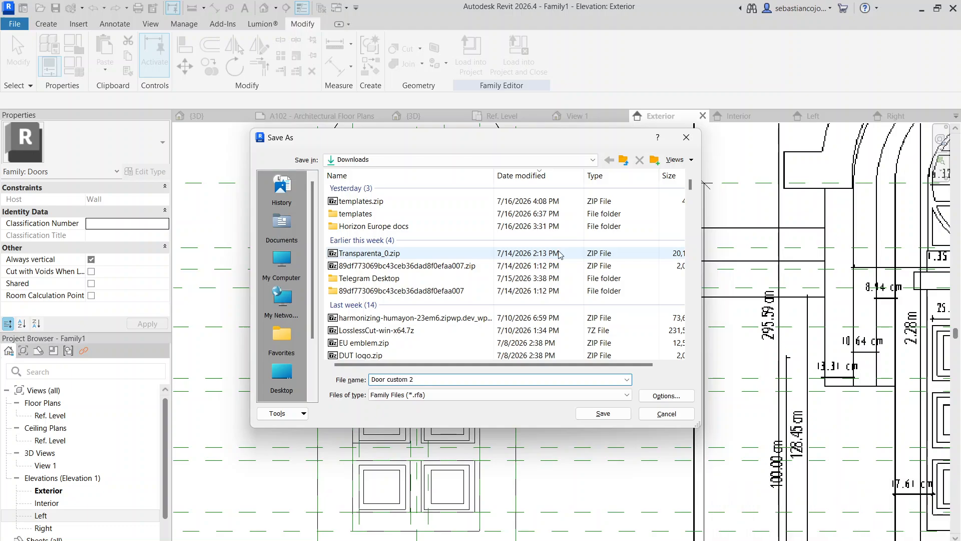
key("Return")
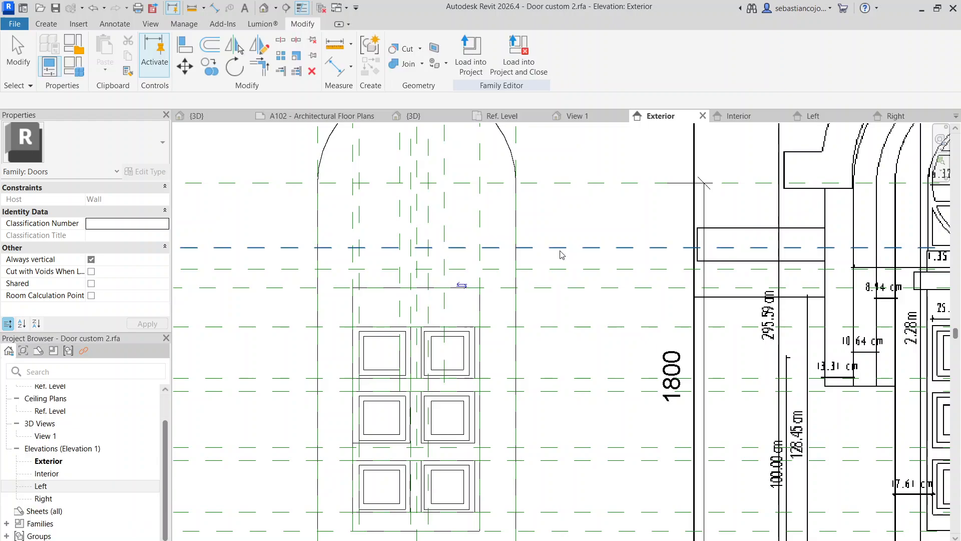
Start a new solid extrusion and set its work plane by picking a plane at the arched opening's edge
scroll(520, 272, "down", 4)
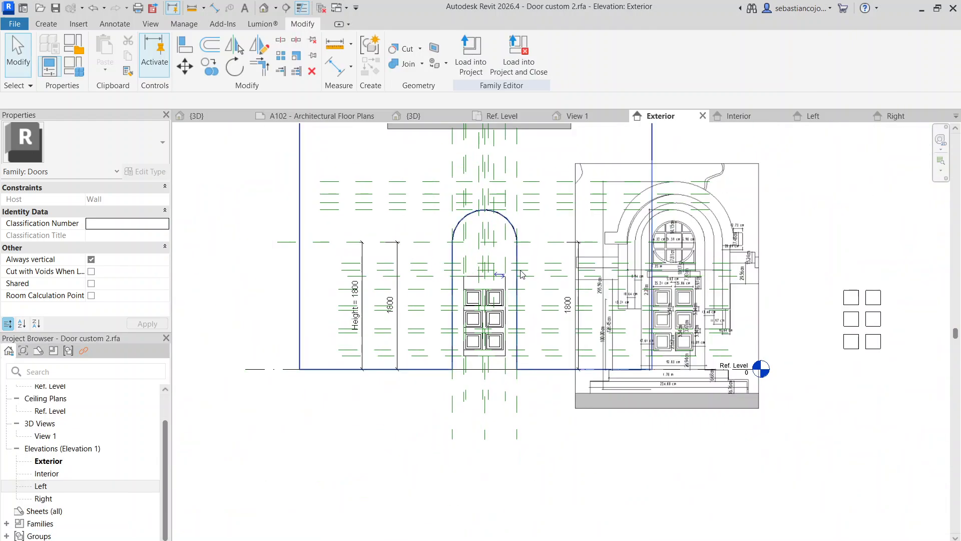
scroll(521, 261, "up", 4)
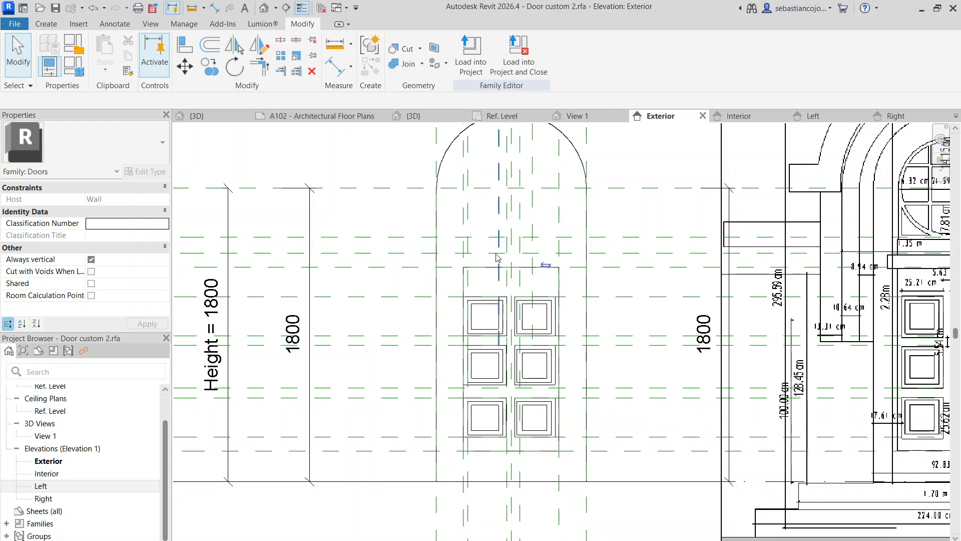
left_click(53, 23)
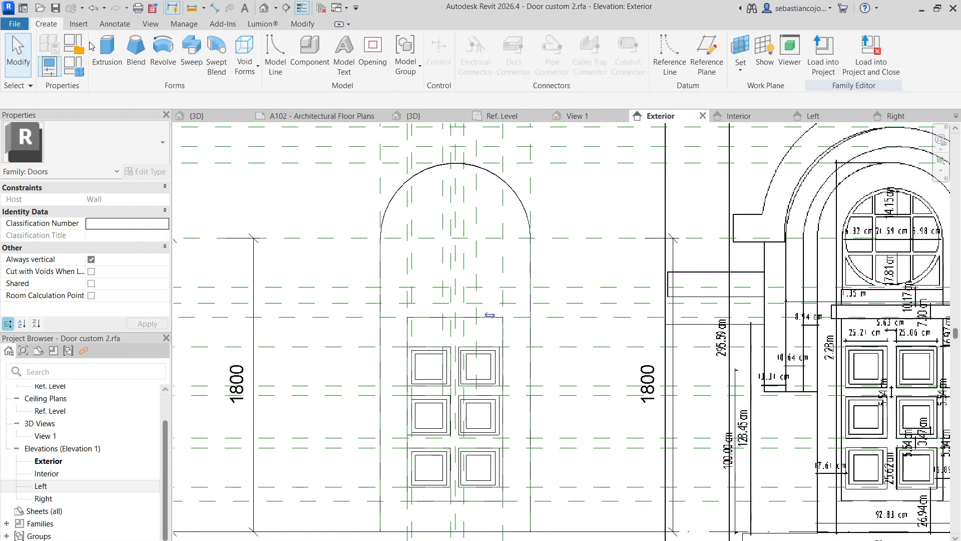
left_click(107, 53)
left_click(585, 75)
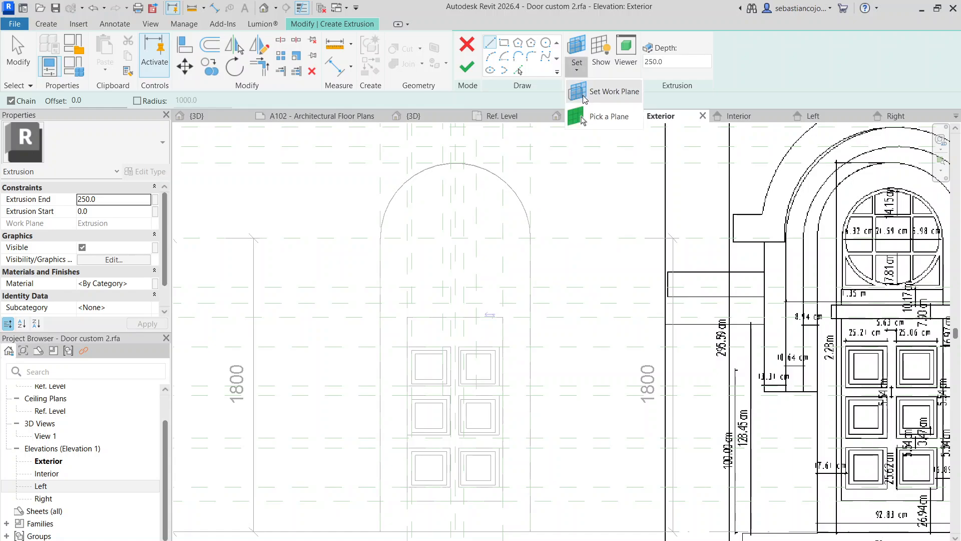
left_click(610, 132)
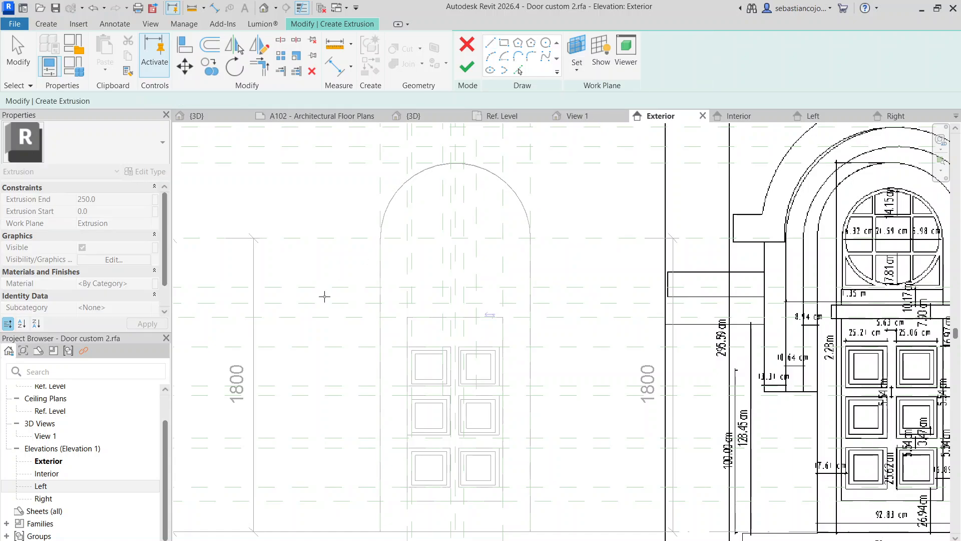
left_click(385, 225)
scroll(411, 319, "up", 3)
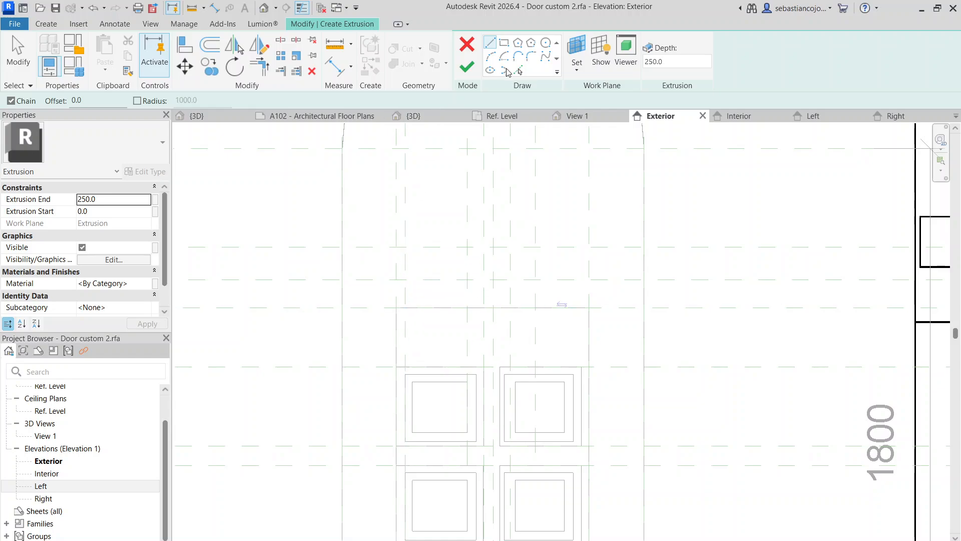
Sketch a rectangle about 670 by 85 mm directly above the door slab and finish it as an extrusion
left_click(504, 43)
scroll(482, 192, "down", 3)
scroll(568, 217, "up", 2)
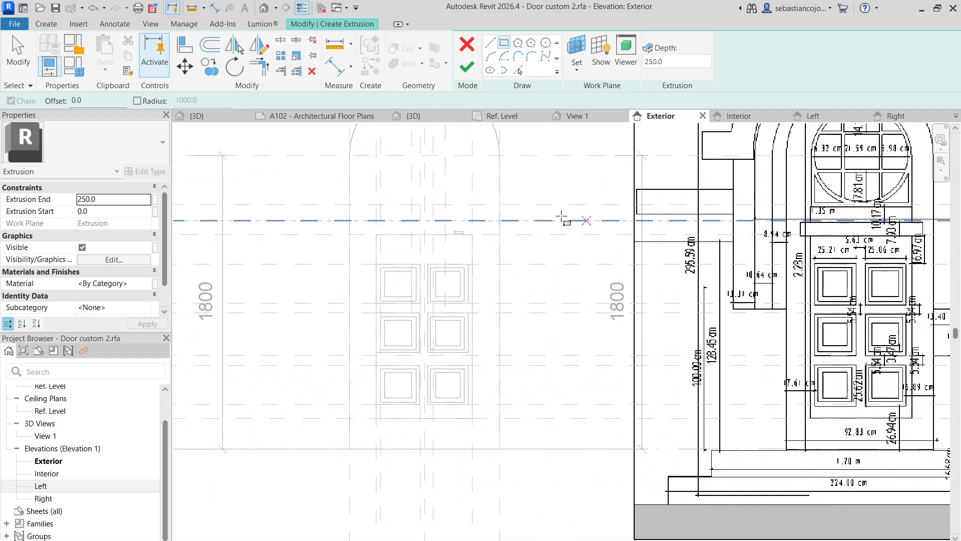
left_click(374, 217)
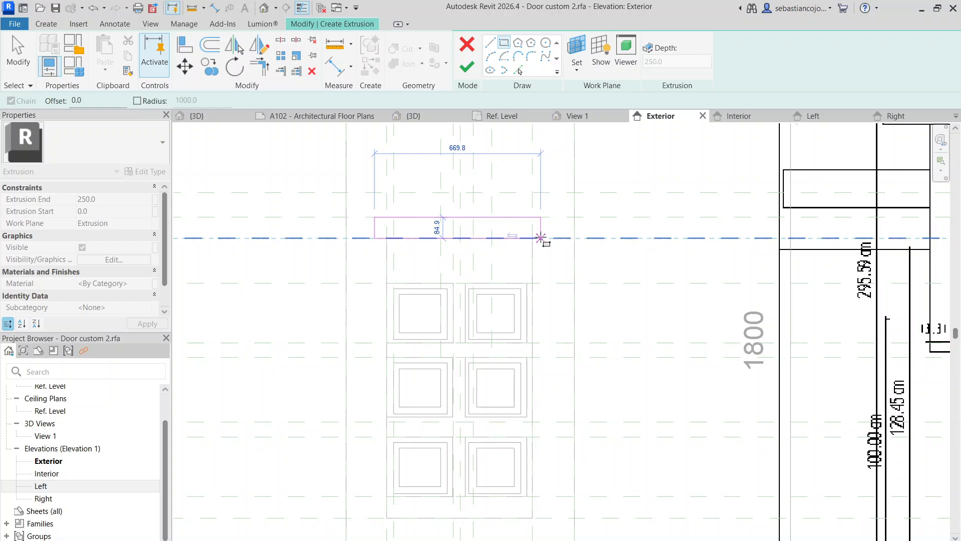
left_click(541, 237)
scroll(540, 239, "down", 3)
scroll(540, 241, "down", 2)
scroll(539, 243, "up", 2)
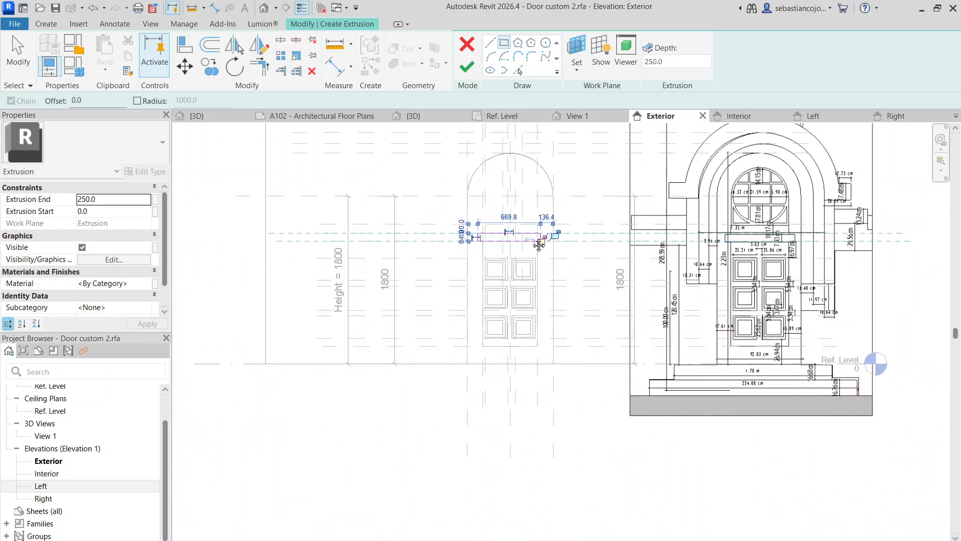
scroll(538, 245, "up", 3)
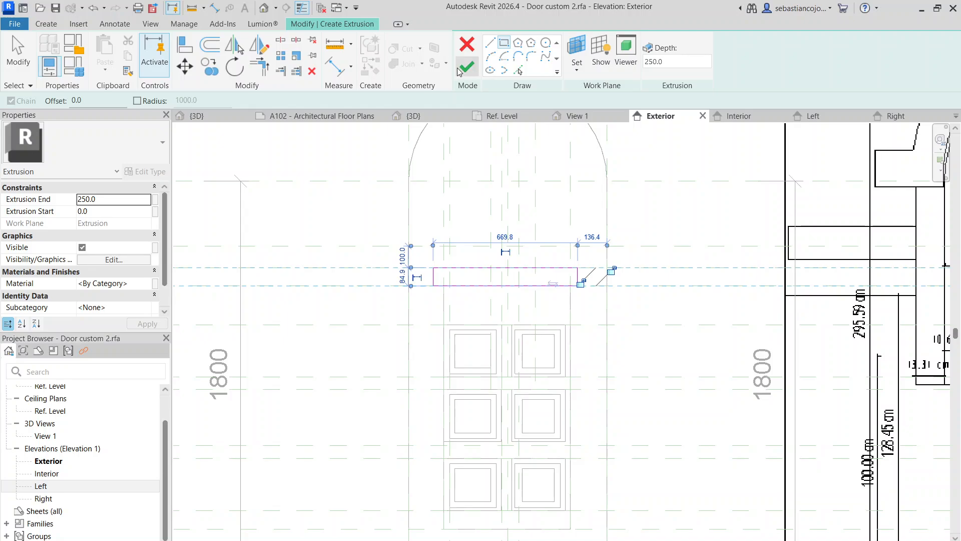
left_click(466, 68)
Create a similar extrusion from a rectangle about 559 by 100 mm, resting centrally on the bar above the door slab
scroll(469, 283, "up", 3)
right_click(477, 251)
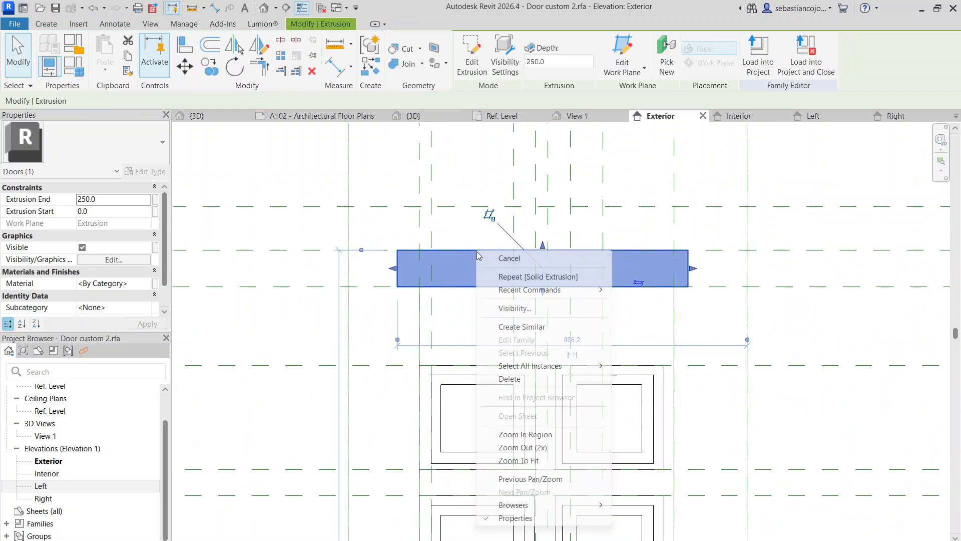
left_click(509, 327)
left_click(431, 205)
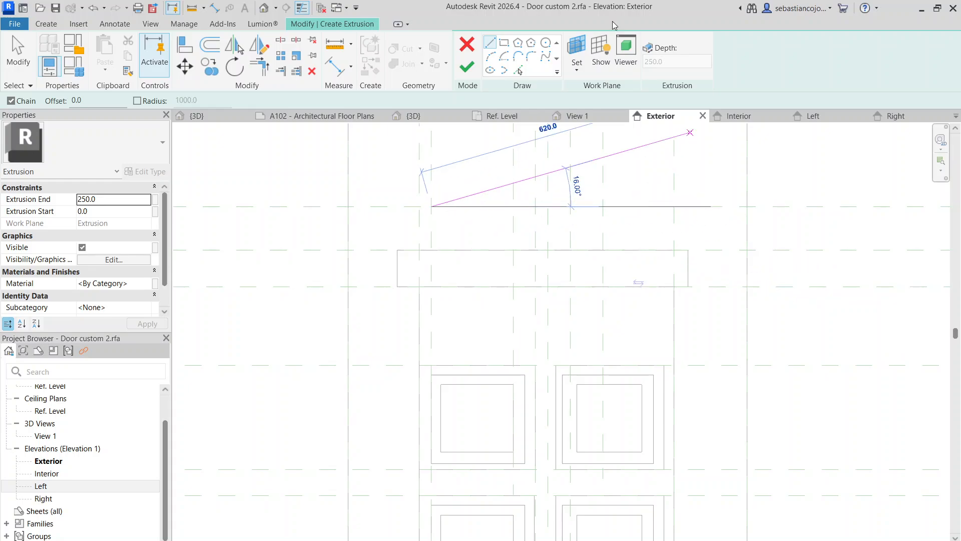
left_click(504, 43)
left_click(431, 206)
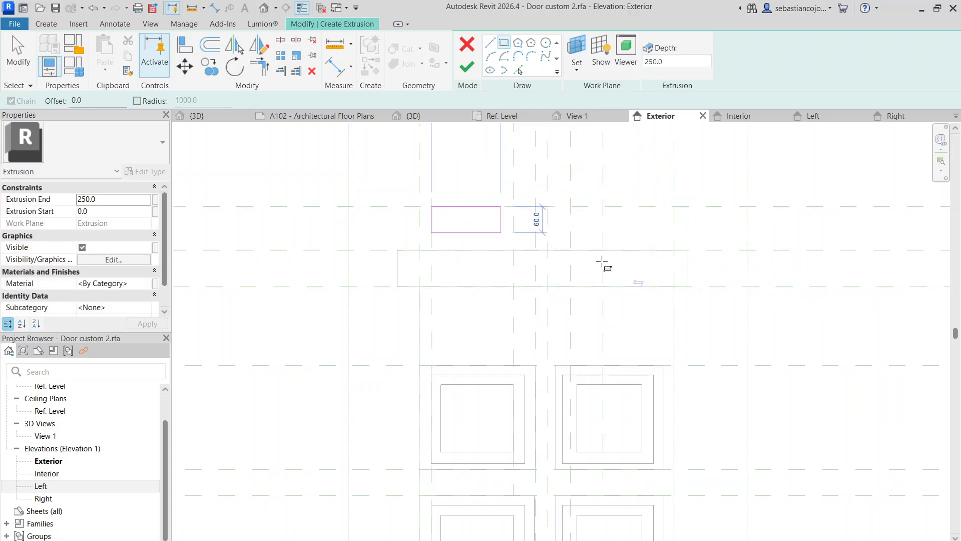
left_click(674, 249)
scroll(673, 250, "down", 3)
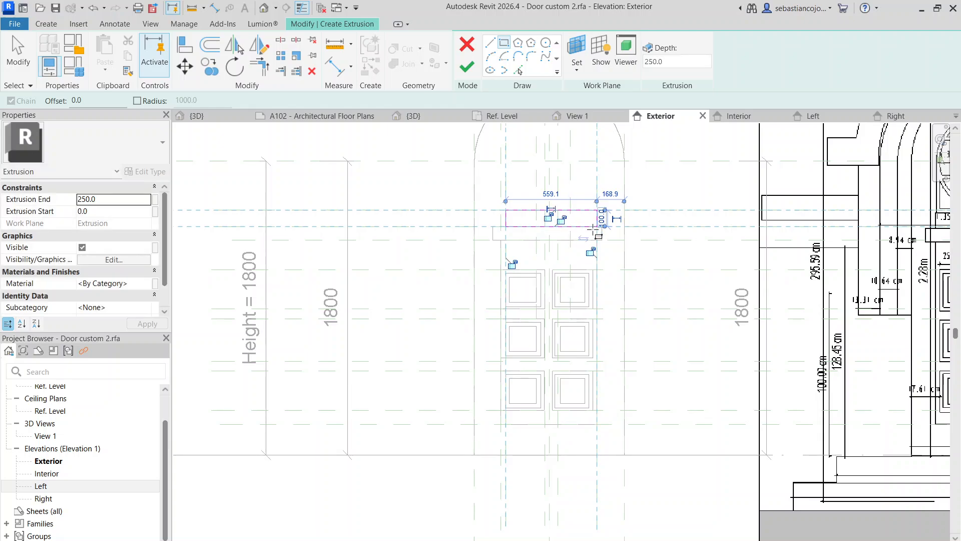
scroll(549, 246, "up", 2)
key("Escape")
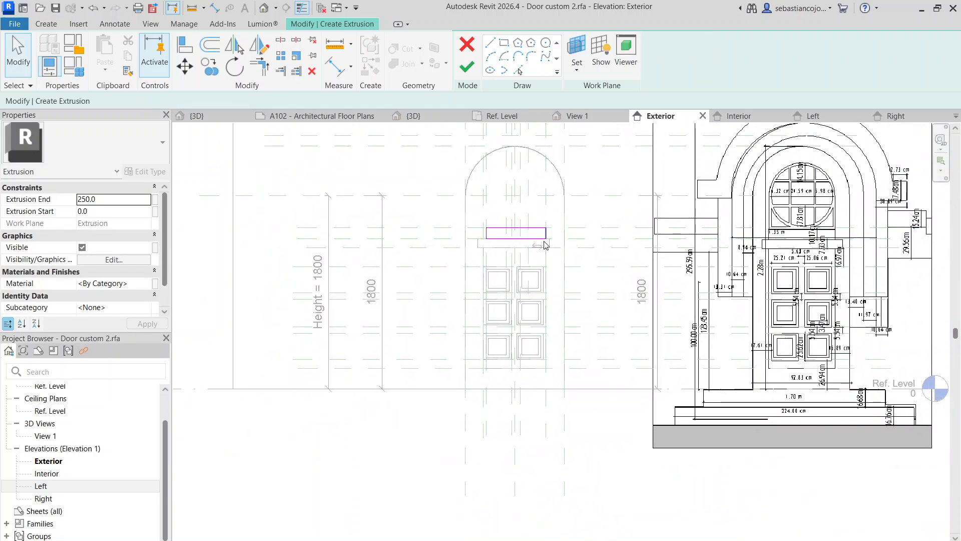
scroll(545, 244, "up", 5)
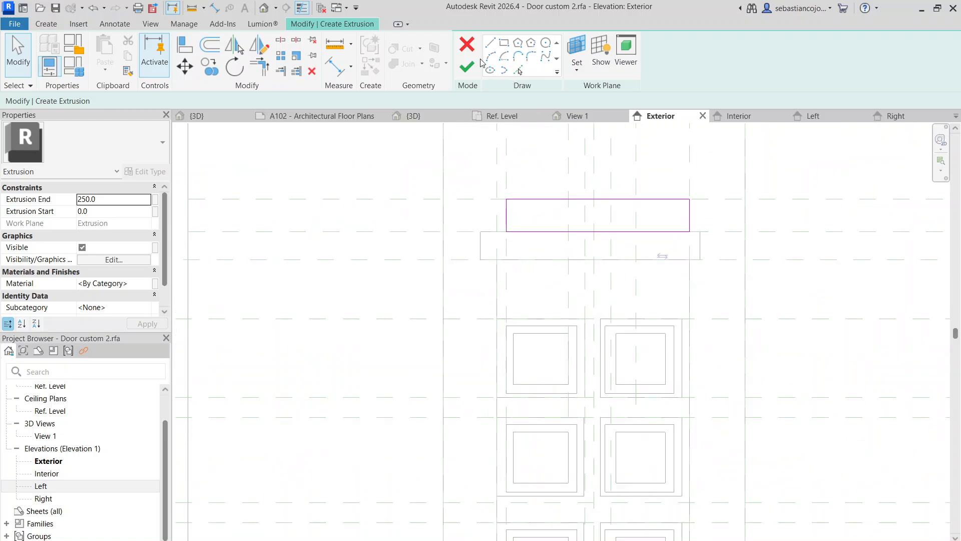
left_click(468, 67)
Pull the left end of the lower, wider bar slightly inward to even out its overhang past the door slab
left_click(507, 227)
scroll(502, 240, "up", 2)
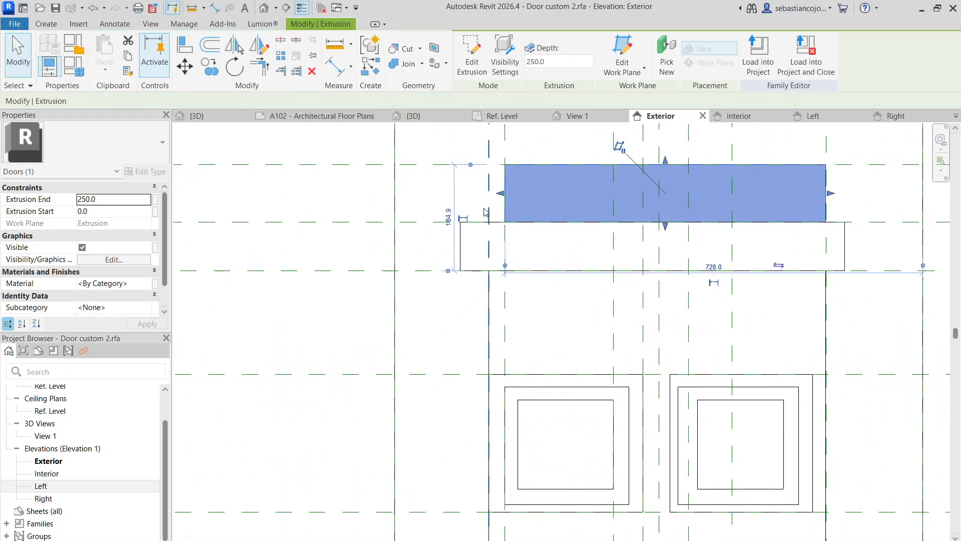
left_click(485, 212)
scroll(470, 254, "up", 3)
left_click(452, 253)
left_click_drag(447, 237, 464, 253)
scroll(466, 253, "down", 2)
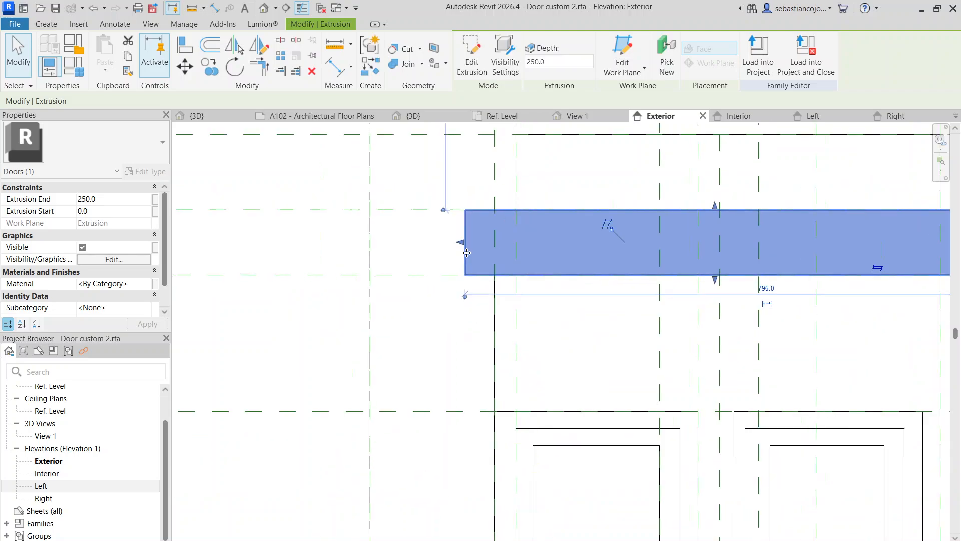
scroll(466, 253, "down", 2)
key("Escape")
left_click(795, 254)
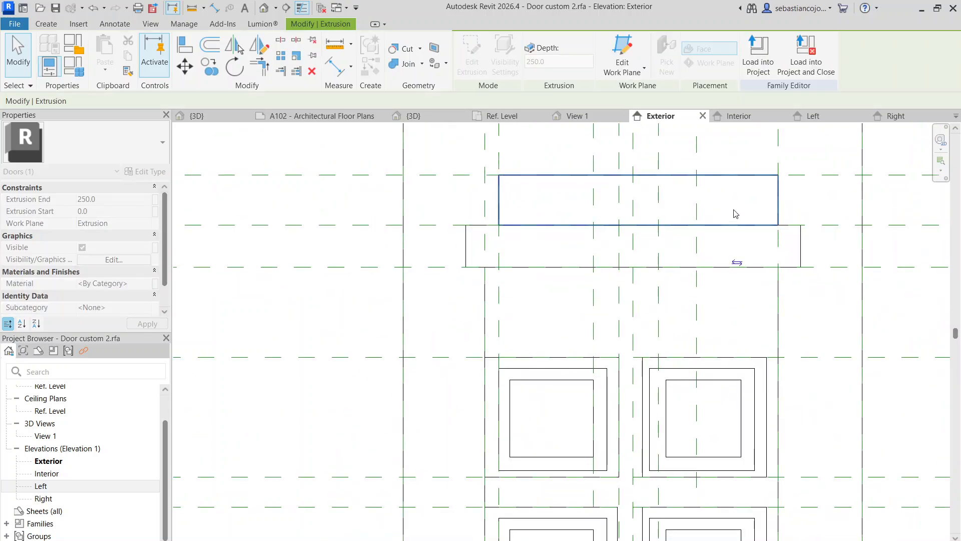
key("Escape")
Open the default 3D view and orbit around the wall to inspect the panelled door and its two new bars
scroll(735, 213, "down", 5)
middle_click_drag(728, 210, 581, 264)
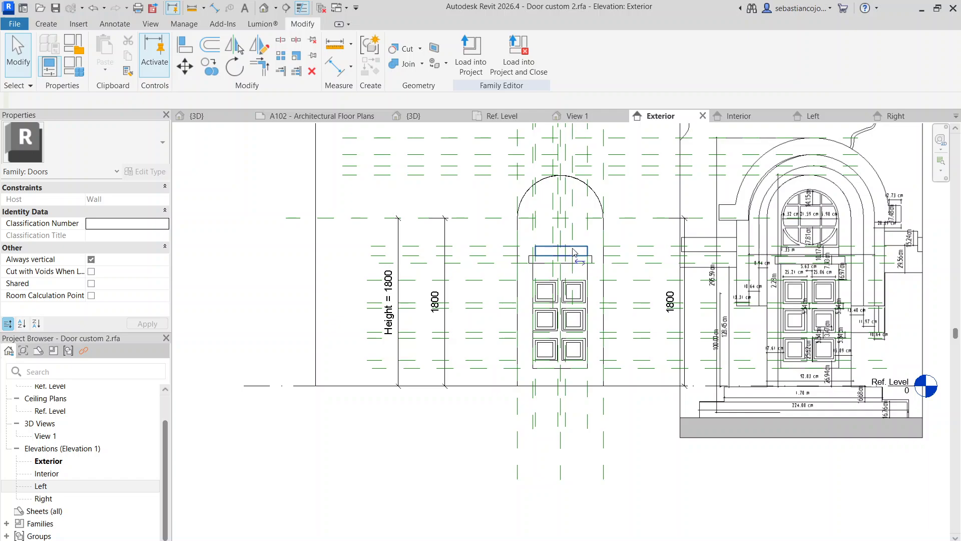
left_click(574, 252)
left_click(425, 405)
left_click(264, 9)
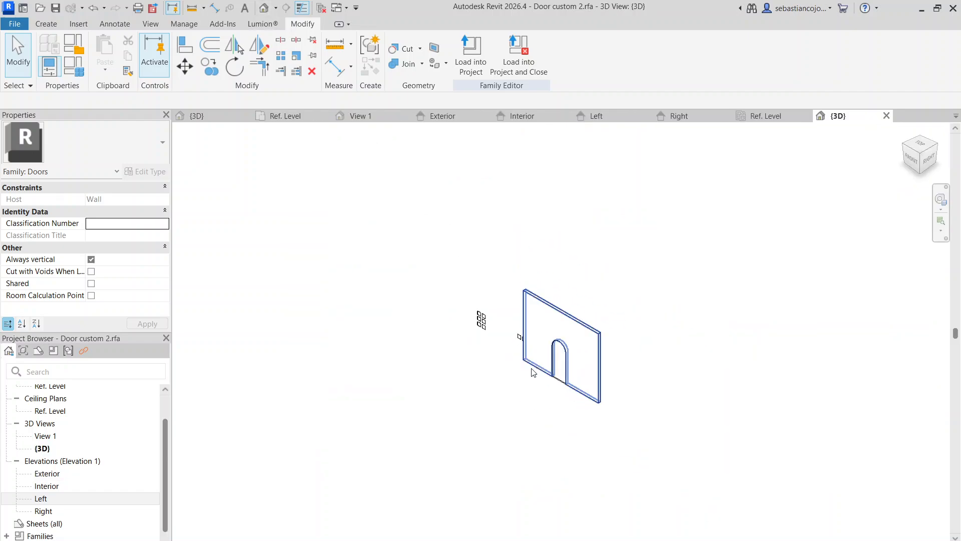
middle_click_drag(533, 373, 912, 208, "shift")
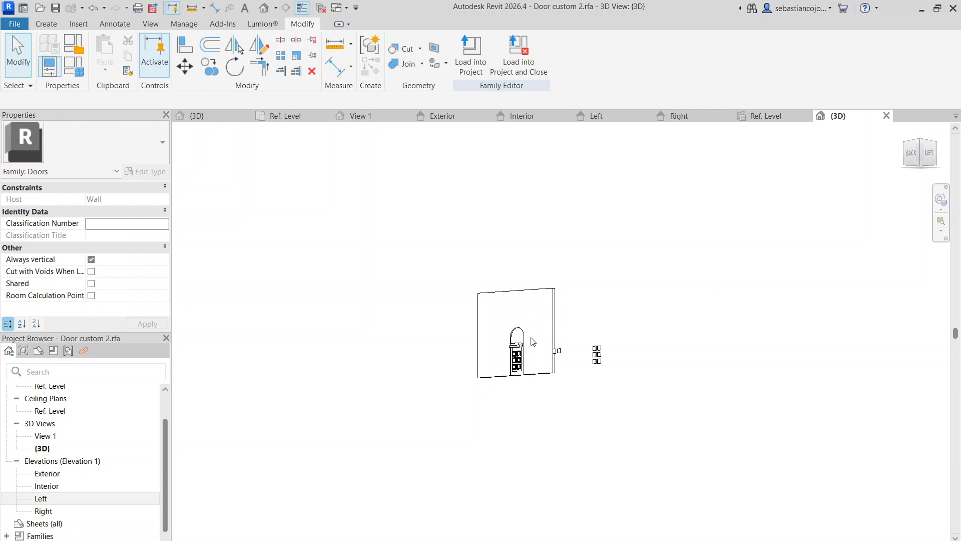
Pull in the projecting faces of both bars above the door, leaving the upper bar about 25.6 mm deep
scroll(533, 341, "up", 5)
middle_click_drag(533, 345, 536, 412, "shift")
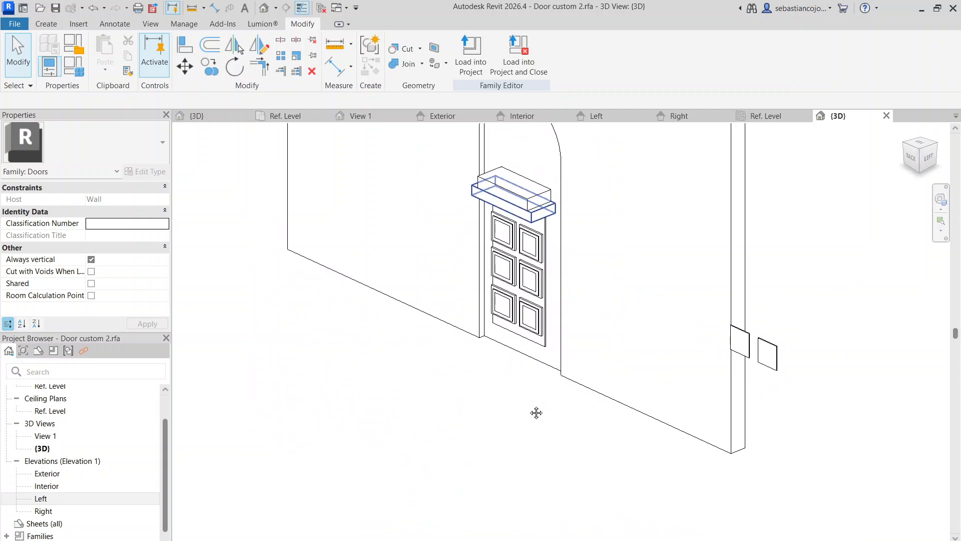
scroll(536, 208, "up", 4)
left_click(452, 209)
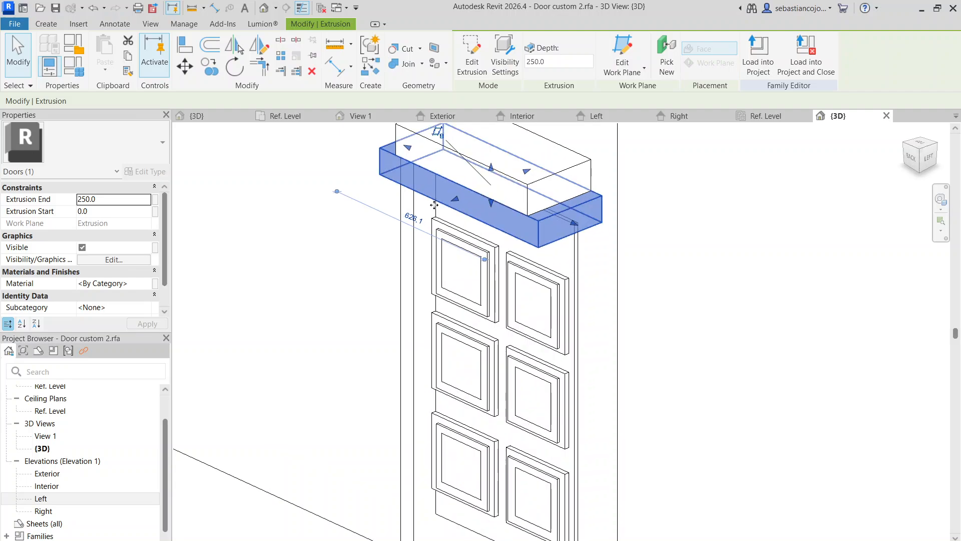
left_click_drag(452, 208, 505, 185)
left_click(446, 147)
left_click_drag(452, 170, 530, 165)
scroll(592, 265, "down", 6)
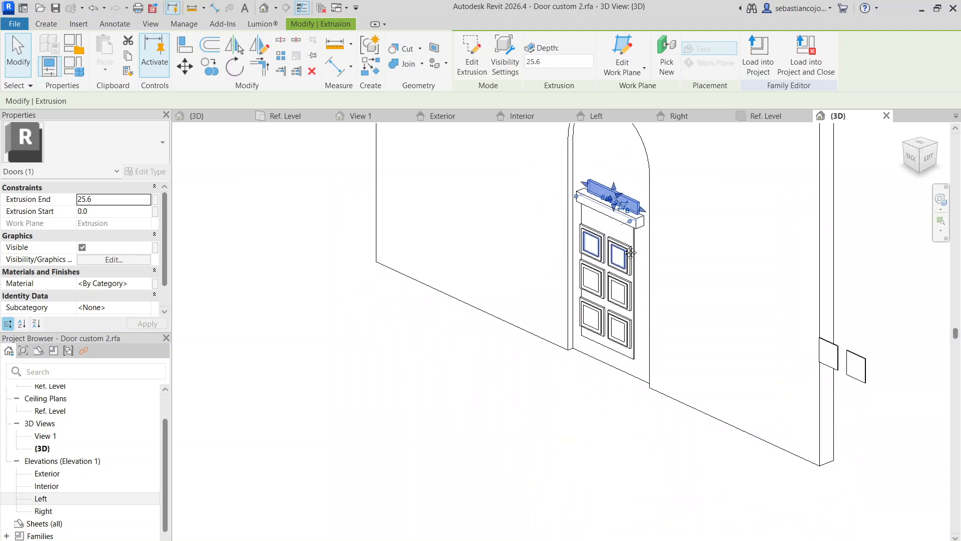
Reduce the depth of the lower, wider bar above the door to about 52.2 mm
mouse_move(592, 266)
middle_mouse_down("shift")
mouse_move(719, 200)
mouse_move(605, 234)
mouse_move(588, 263)
middle_mouse_up("shift")
scroll(626, 234, "up", 2)
scroll(628, 233, "up", 1)
scroll(644, 178, "up", 3)
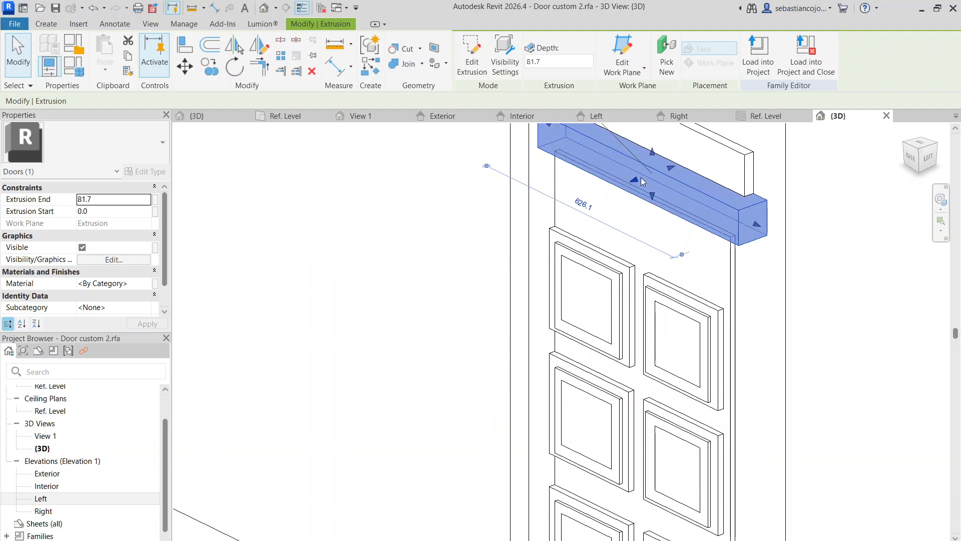
left_click_drag(635, 179, 649, 183)
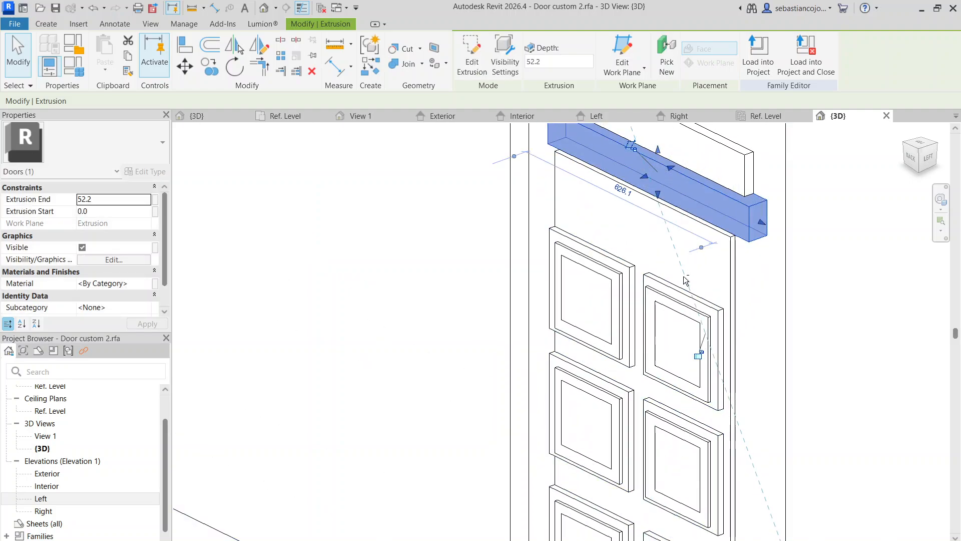
Examine the arched door extrusion from the wall's edge in 3D and in the Left elevation
middle_click_drag(688, 280, 499, 272, "shift")
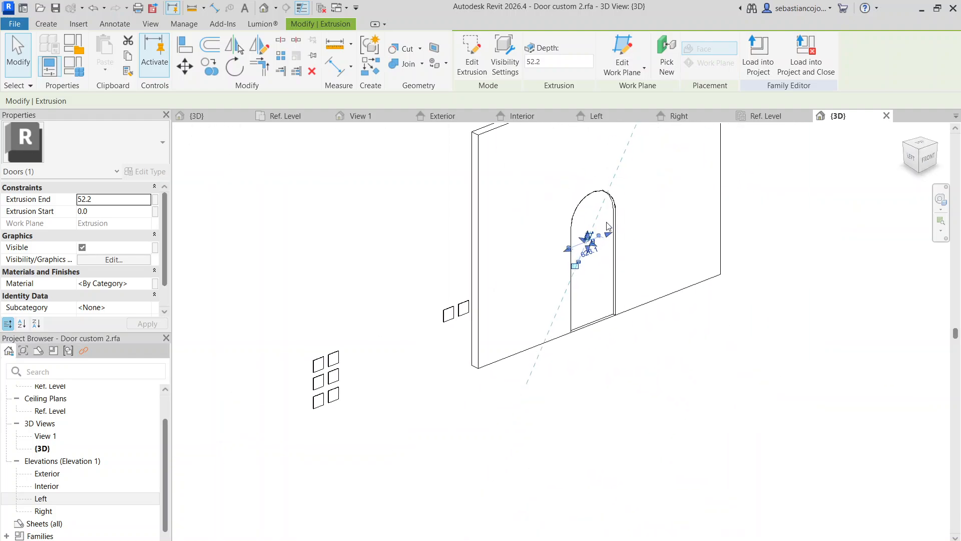
left_click(608, 223)
scroll(604, 223, "down", 4)
middle_click_drag(521, 242, 654, 241, "shift")
scroll(595, 234, "up", 4)
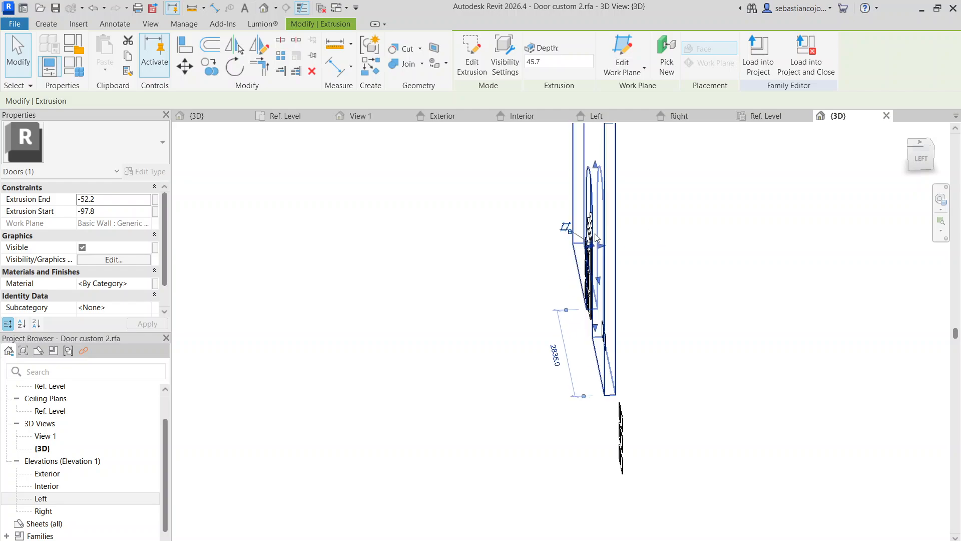
middle_click_drag(595, 238, 654, 134, "shift")
left_click(627, 115)
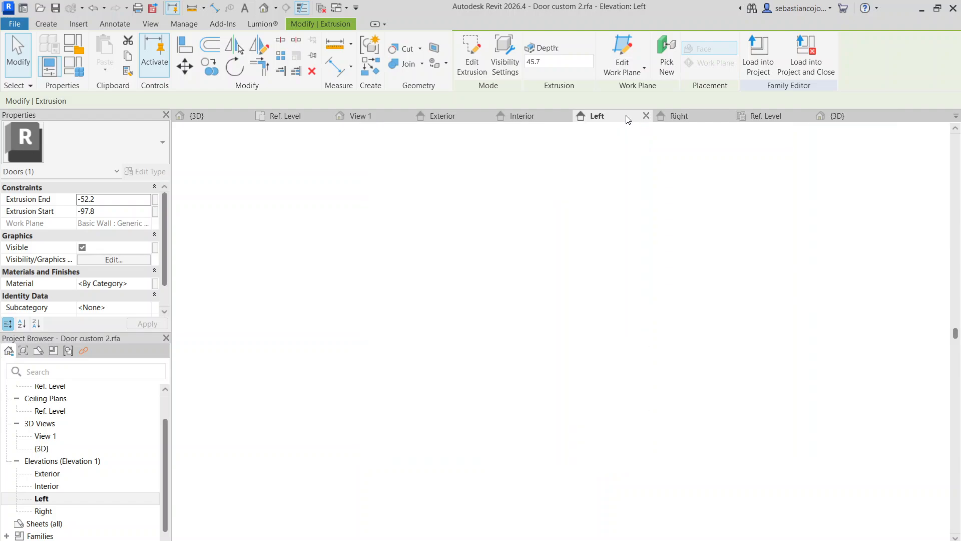
scroll(533, 259, "up", 4)
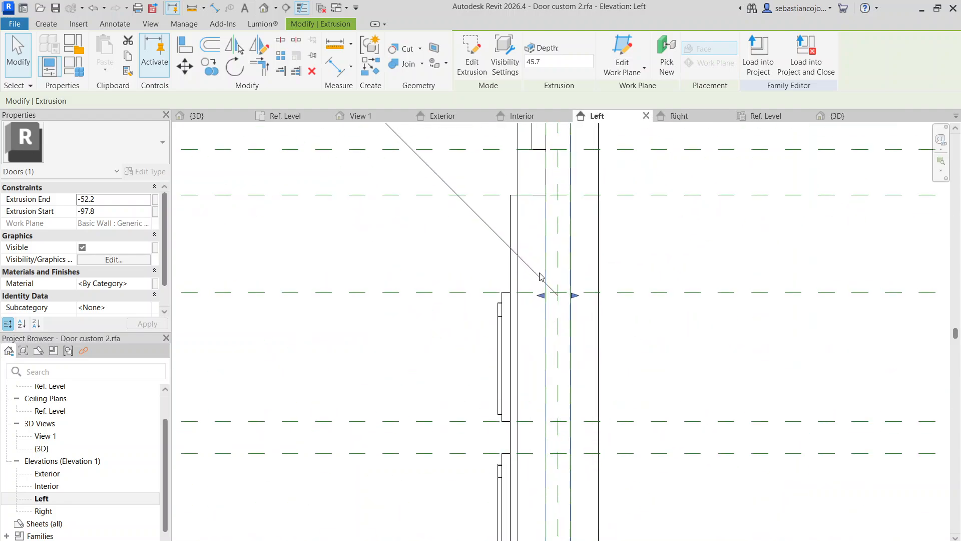
Thin the door slab to about 24.5 mm by pulling its front face in toward the arched extrusion
left_click(512, 197)
scroll(512, 197, "down", 3)
scroll(520, 360, "up", 3)
left_click_drag(511, 271, 522, 251)
scroll(518, 280, "up", 2)
left_click(520, 248)
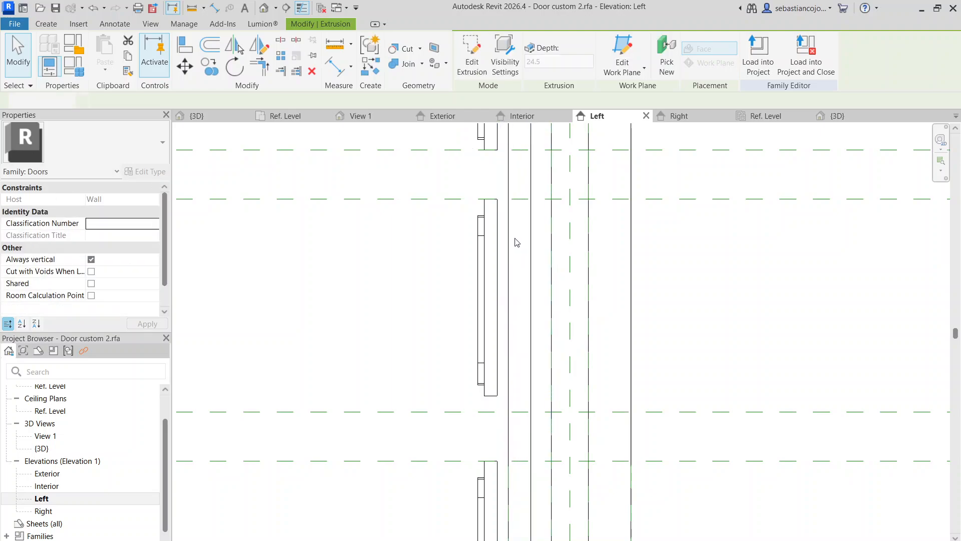
Extend the back faces of the raised squares toward the door slab, making them about 40.7 mm deep
left_click(497, 265)
left_click_drag(502, 306, 579, 328)
scroll(482, 317, "up", 4)
scroll(581, 325, "down", 5)
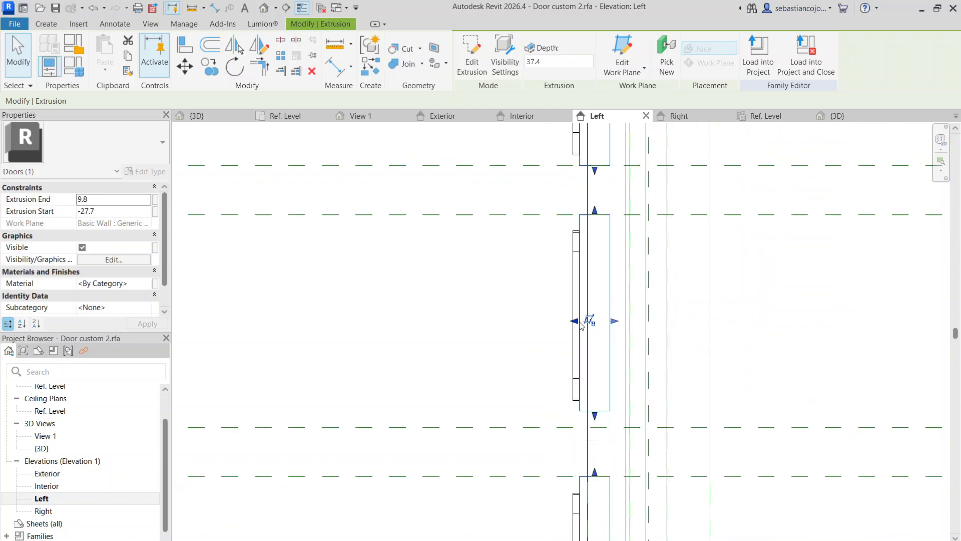
scroll(580, 322, "down", 3)
scroll(589, 312, "up", 5)
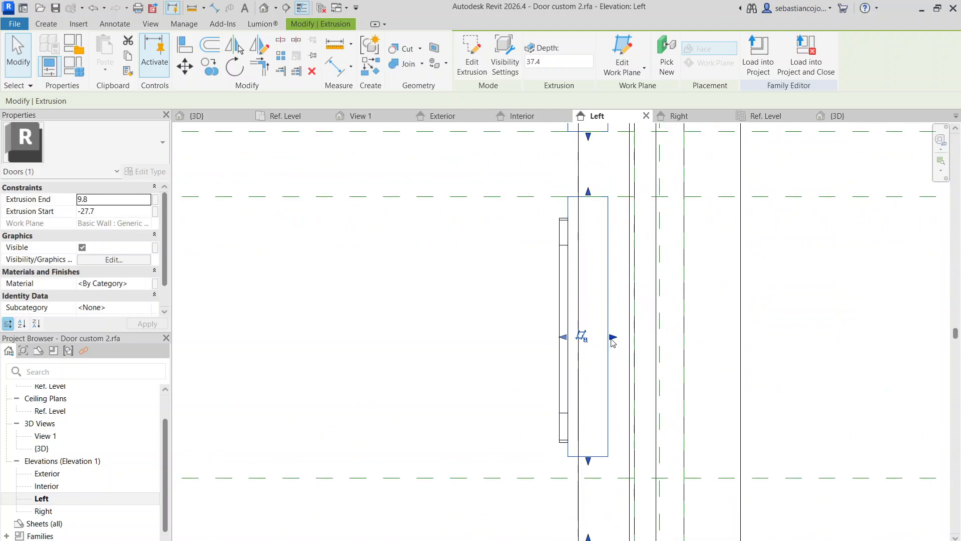
mouse_move(613, 340)
left_mouse_down()
mouse_move(626, 338)
mouse_move(615, 340)
left_mouse_up()
scroll(605, 322, "down", 3)
scroll(616, 328, "up", 4)
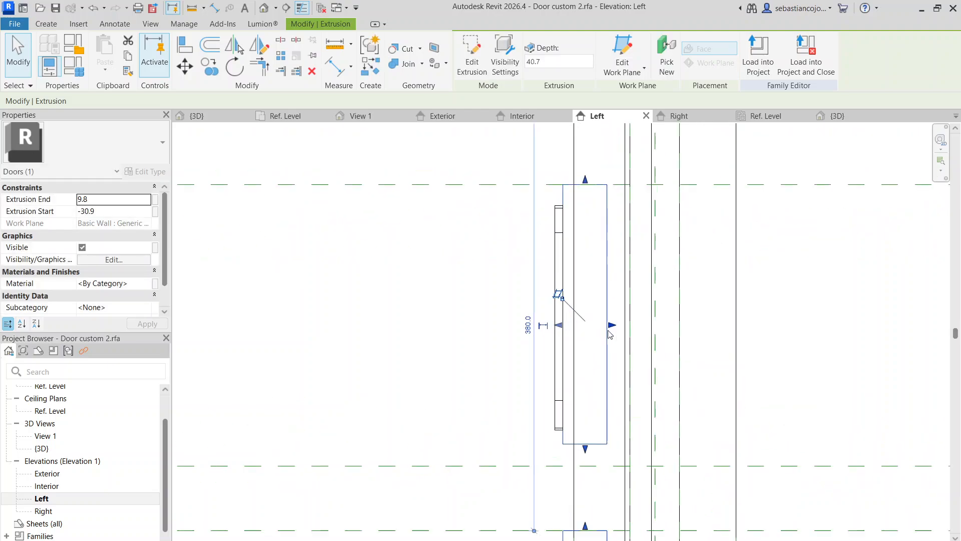
Thicken the door slab to about 30.8 mm and extend the raised squares back to meet it, about 51 mm deep
left_click(626, 313)
scroll(631, 294, "down", 5)
scroll(631, 285, "up", 3)
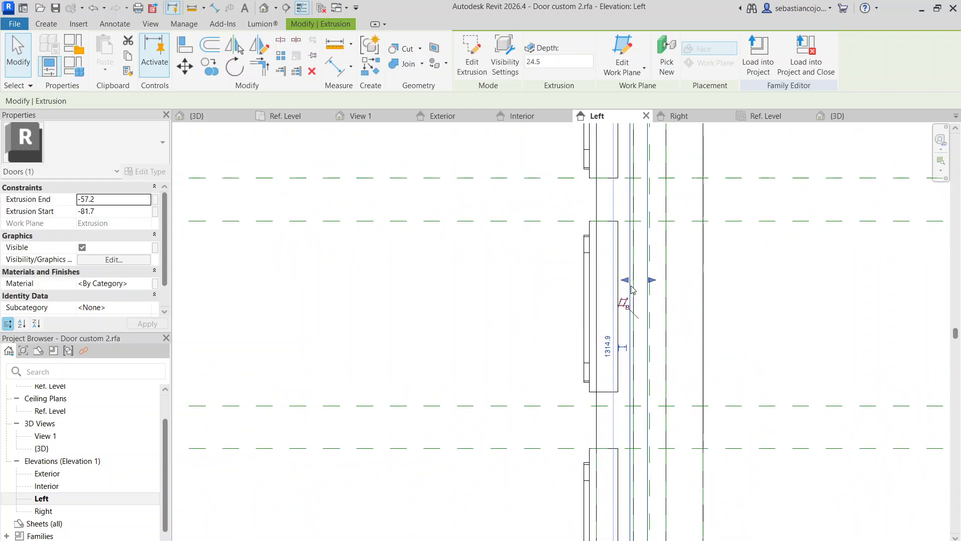
left_click_drag(626, 280, 622, 284)
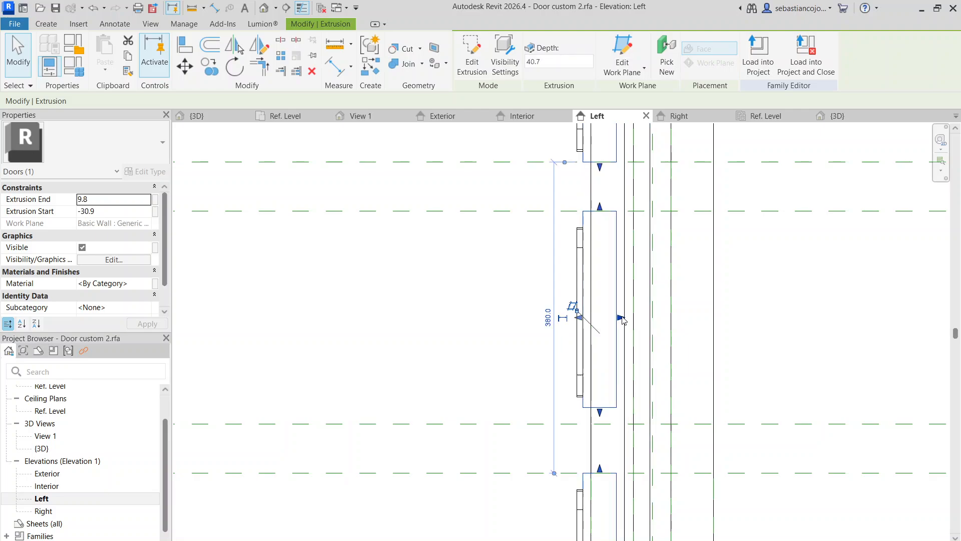
left_click(625, 314)
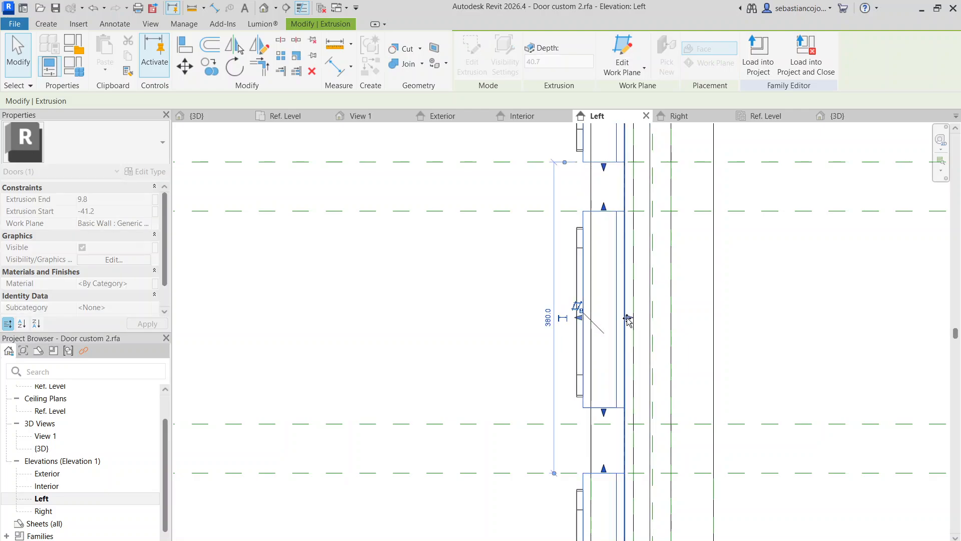
Thin the door slab to about 11 mm by pulling its back face toward the raised squares
left_click(633, 207)
scroll(630, 295, "down", 5)
scroll(630, 248, "up", 4)
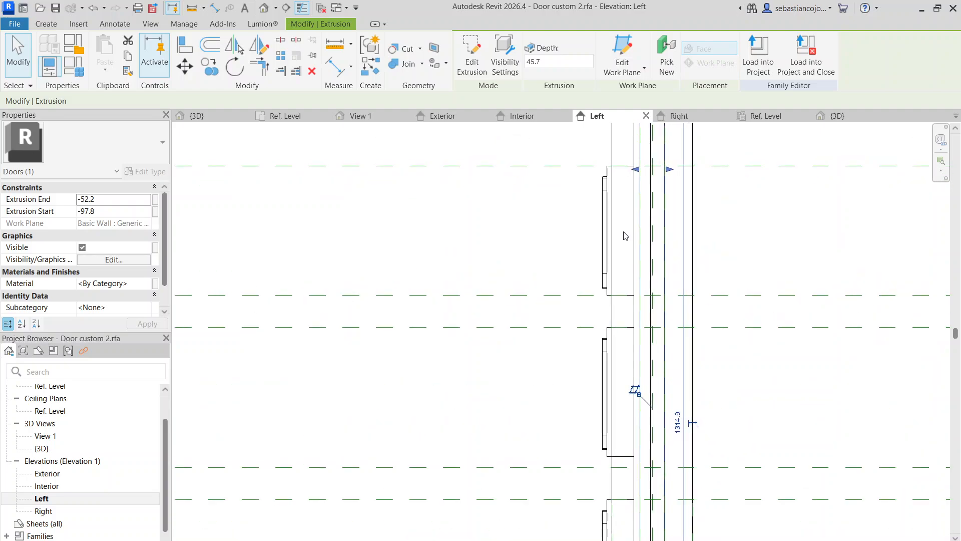
left_click(638, 272)
scroll(638, 272, "down", 5)
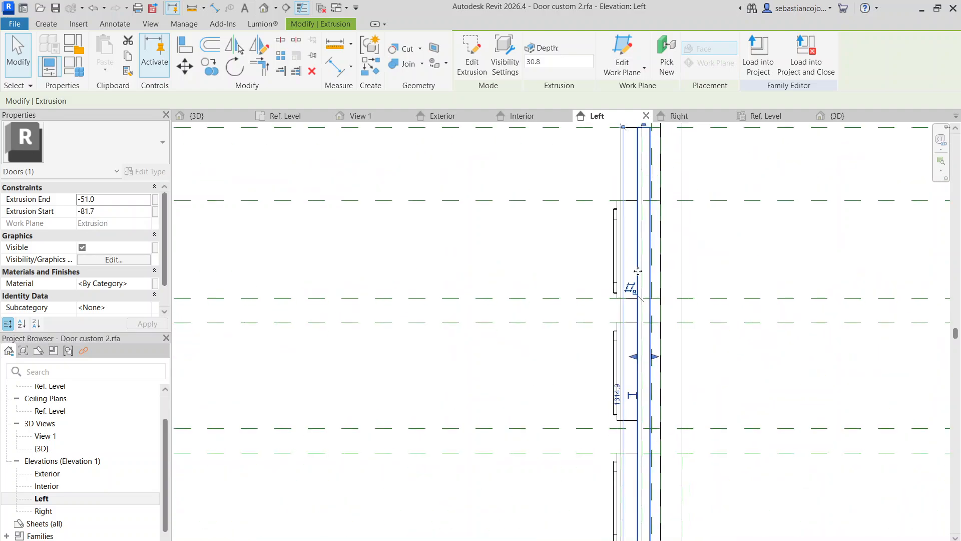
scroll(646, 333, "up", 5)
left_click_drag(646, 322, 615, 323)
scroll(587, 315, "down", 2)
left_click(526, 317)
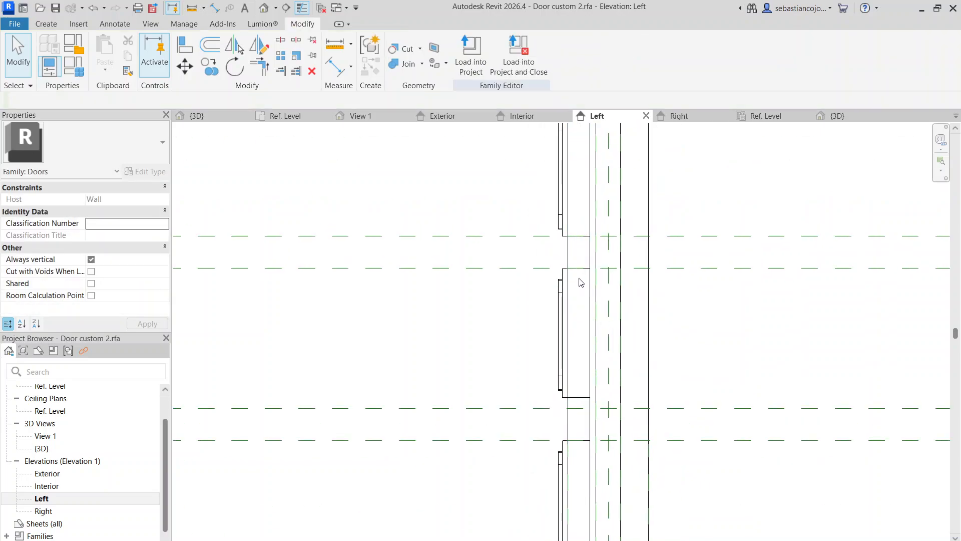
Pull the front faces of the raised squares inward until they are about 25.7 mm deep
left_click(568, 230)
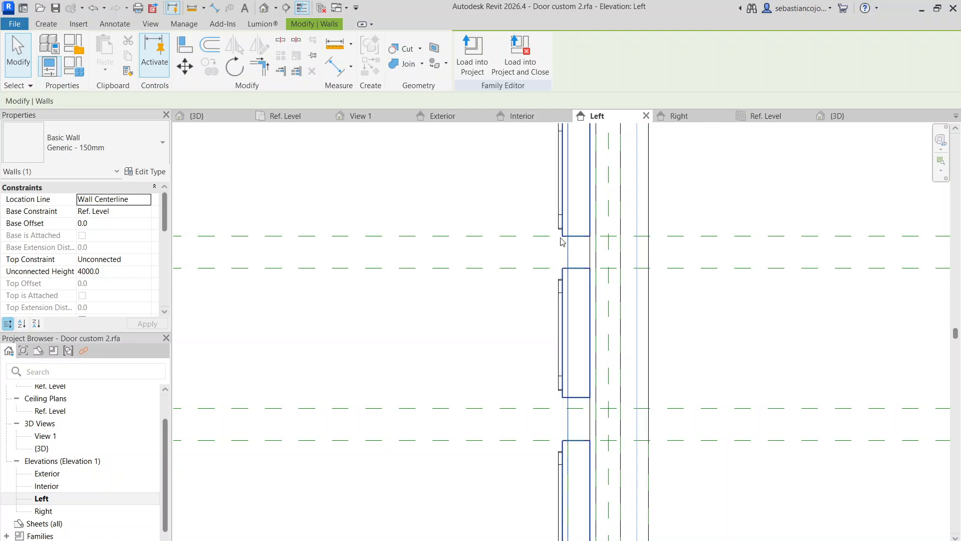
left_click(562, 242)
scroll(568, 210, "up", 4)
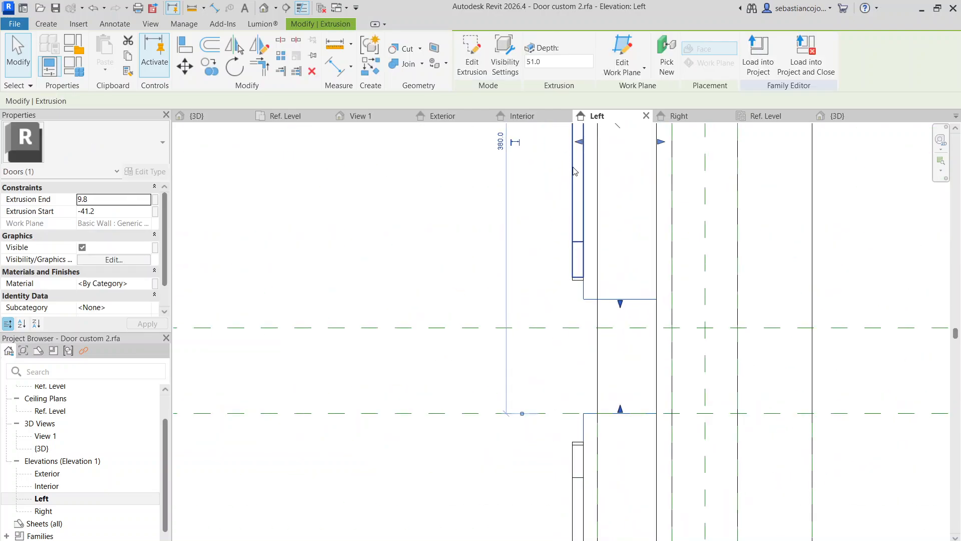
middle_click_drag(574, 172, 578, 265)
left_click_drag(583, 248, 614, 270)
scroll(615, 271, "down", 3)
scroll(614, 270, "down", 3)
scroll(628, 243, "up", 4)
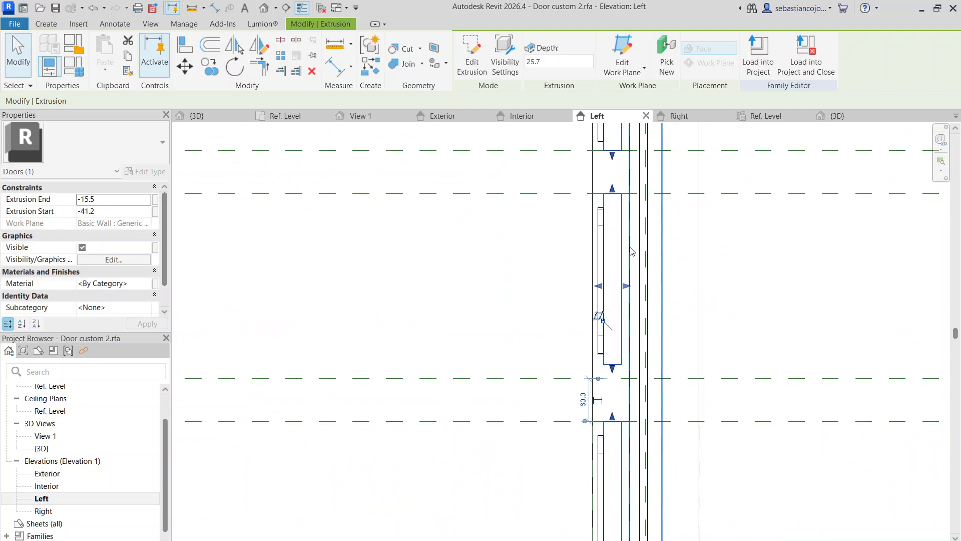
scroll(629, 297, "down", 2)
Move the door slab forward so it sits against the back faces of the raised squares
left_click(633, 254)
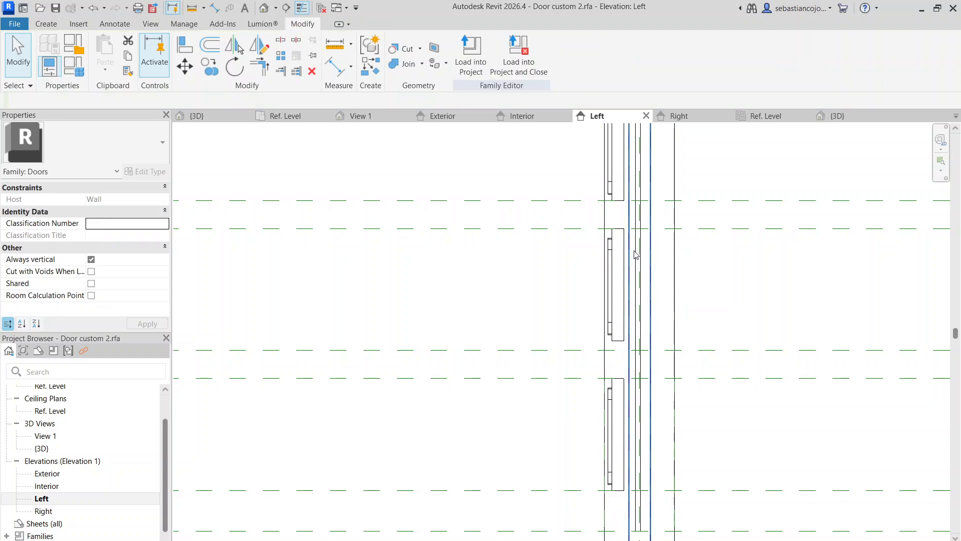
scroll(635, 280, "down", 3)
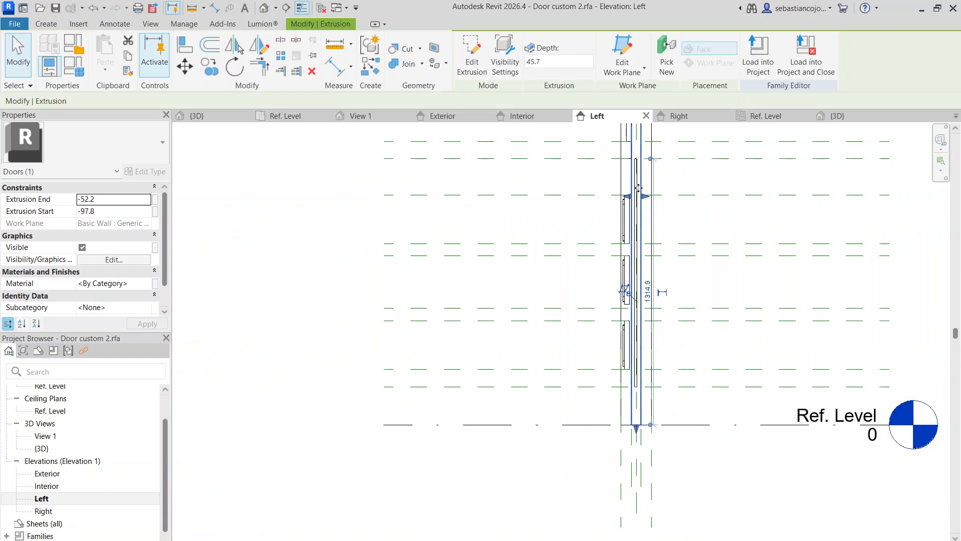
scroll(639, 187, "up", 2)
scroll(636, 211, "down", 5)
scroll(634, 235, "up", 4)
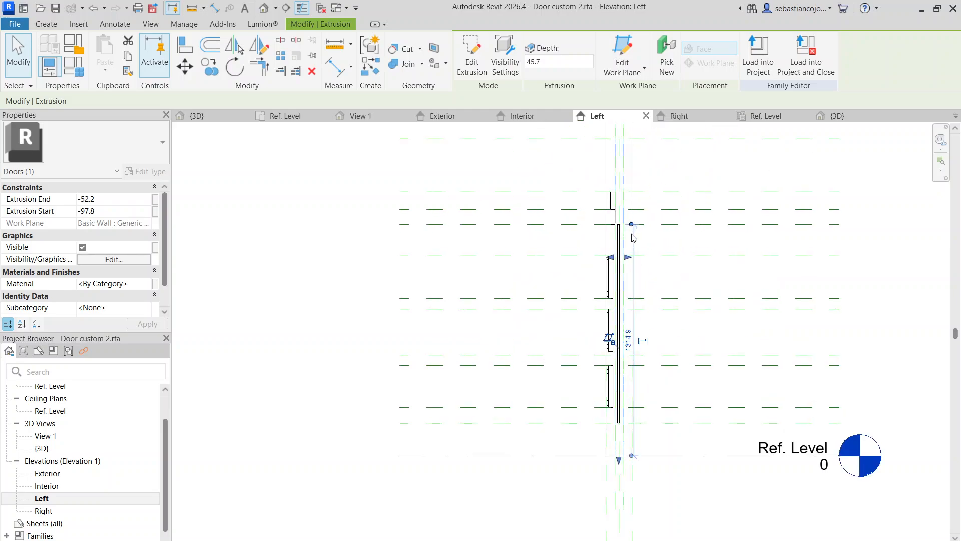
scroll(634, 238, "up", 5)
left_click(620, 269)
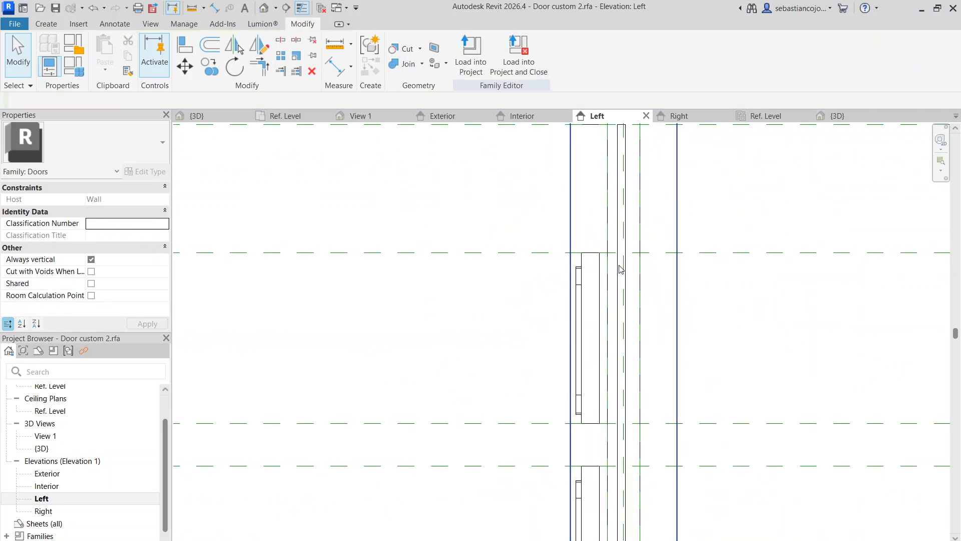
left_click(617, 264)
scroll(616, 264, "down", 5)
scroll(611, 292, "up", 4)
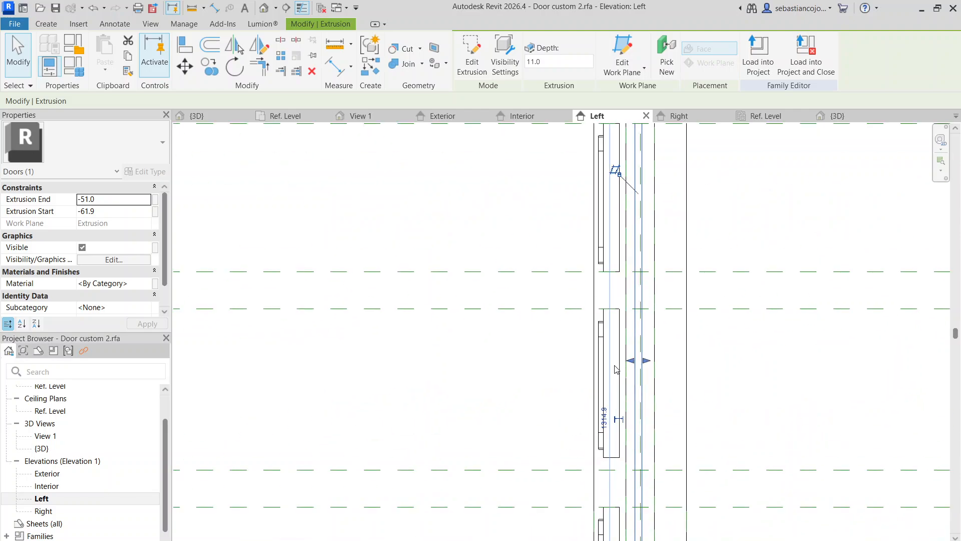
scroll(624, 363, "up", 4)
mouse_move(643, 357)
left_mouse_down()
mouse_move(612, 356)
mouse_move(630, 357)
left_mouse_up()
scroll(637, 313, "down", 3)
key("Escape")
scroll(635, 275, "down", 3)
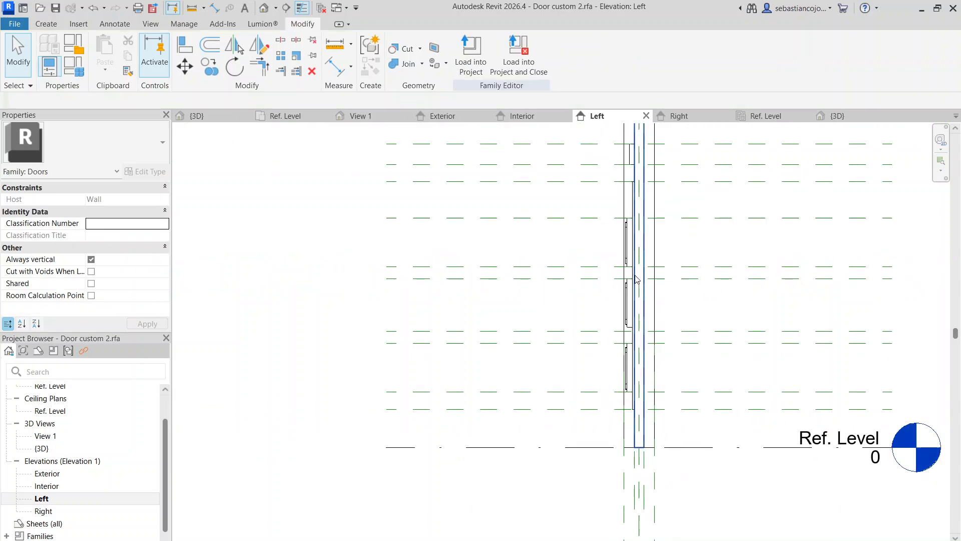
Inspect the squares, slab and bars from the side and in the default 3D view, and return to the Exterior elevation
scroll(636, 278, "down", 1)
scroll(628, 235, "up", 3)
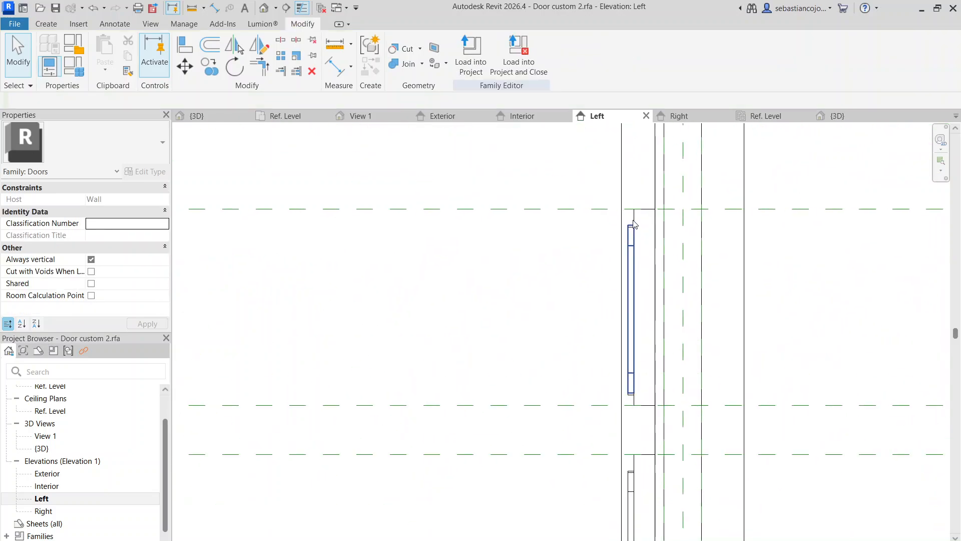
left_click(628, 245)
left_click(443, 230)
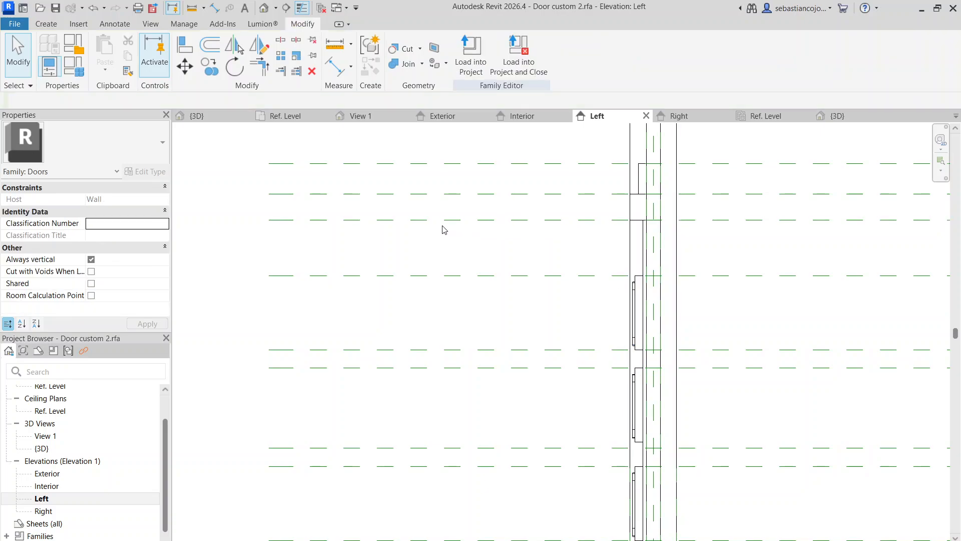
left_click(265, 11)
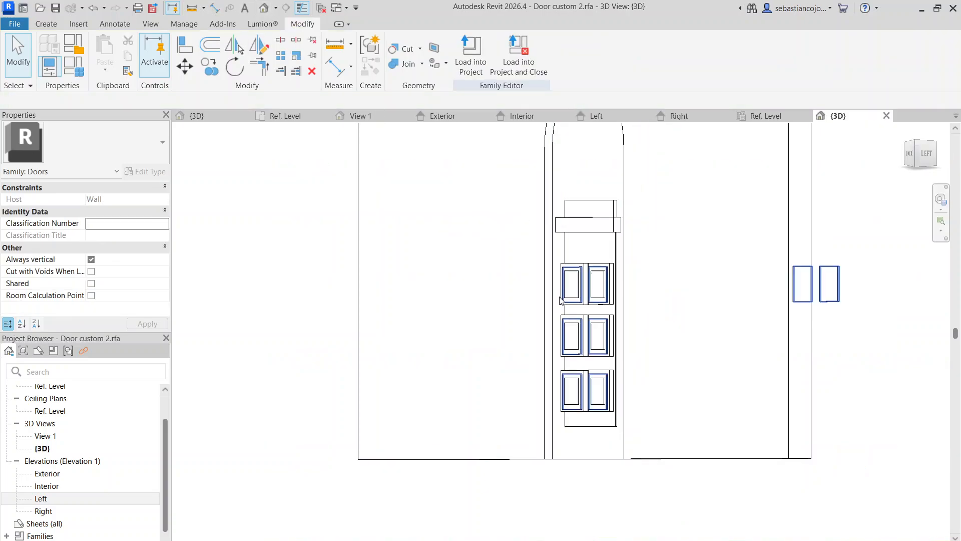
mouse_move(620, 293)
middle_mouse_down("shift")
mouse_move(618, 247)
mouse_move(661, 197)
mouse_move(757, 185)
mouse_move(613, 302)
middle_mouse_up("shift")
left_click(618, 246)
scroll(552, 383, "up", 3)
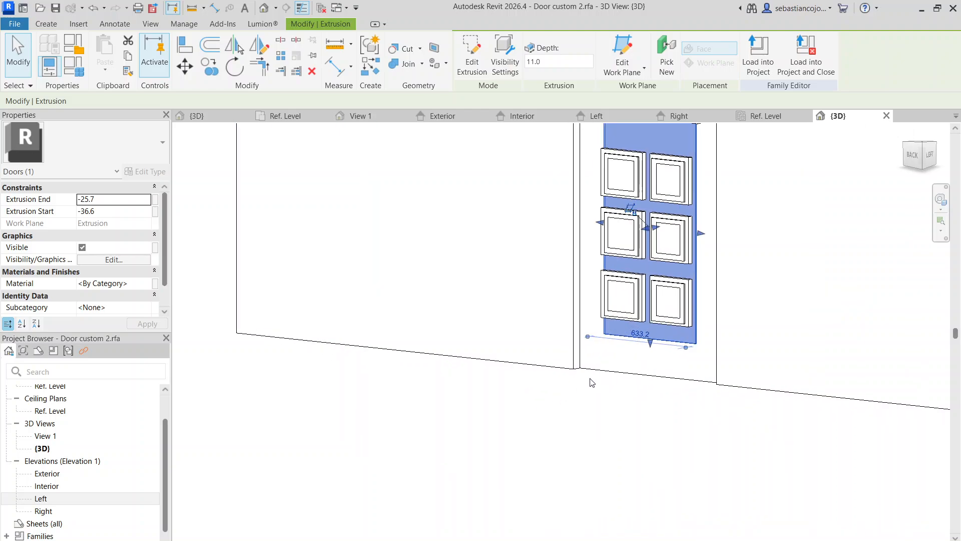
left_click(593, 372)
scroll(617, 366, "down", 4)
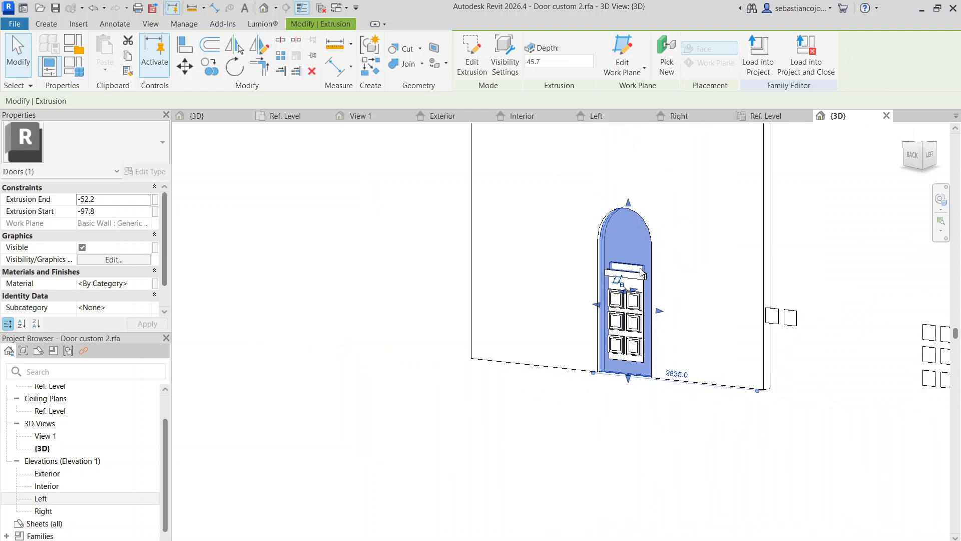
scroll(625, 366, "up", 3)
middle_click_drag(630, 367, 632, 394, "shift")
scroll(614, 301, "down", 5)
scroll(608, 277, "up", 6)
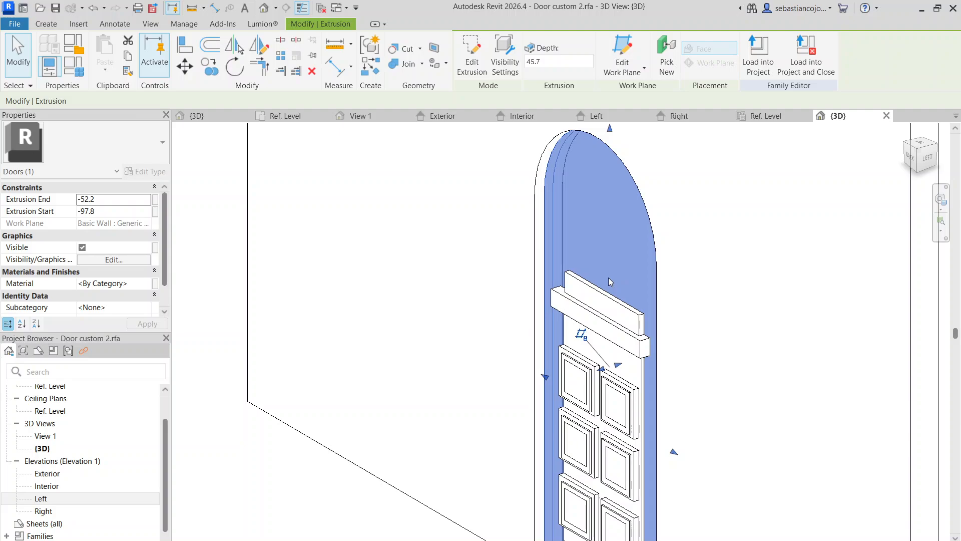
left_click(455, 115)
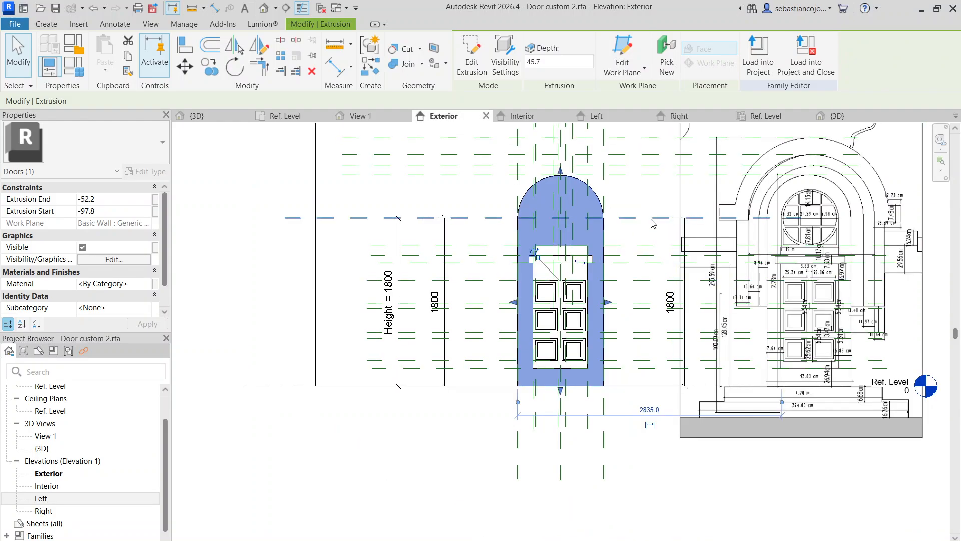
Start an extrusion similar to the upper lintel bar and trace the reference window's arched top with an arc of about 305 mm radius
left_click(631, 229)
scroll(630, 229, "up", 3)
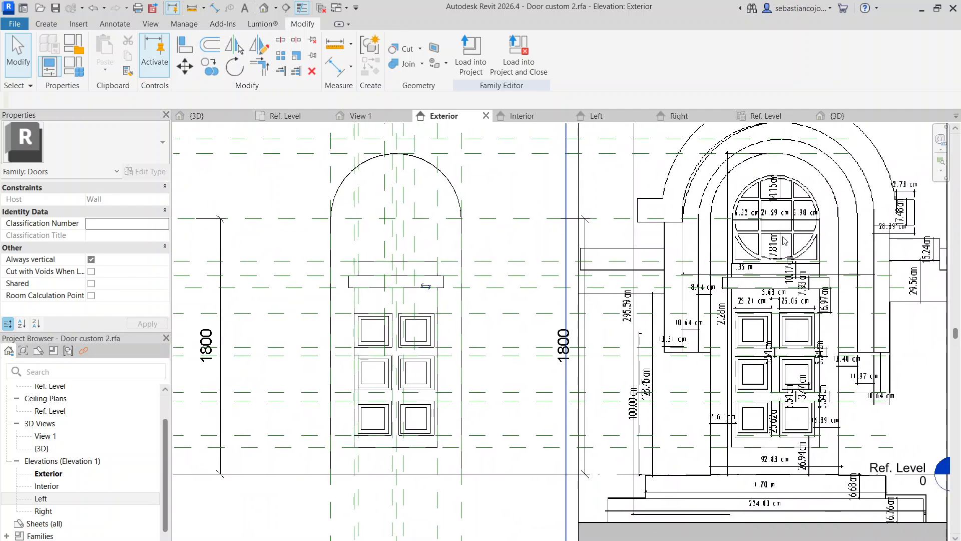
left_click(411, 264)
right_click(411, 264)
left_click(441, 341)
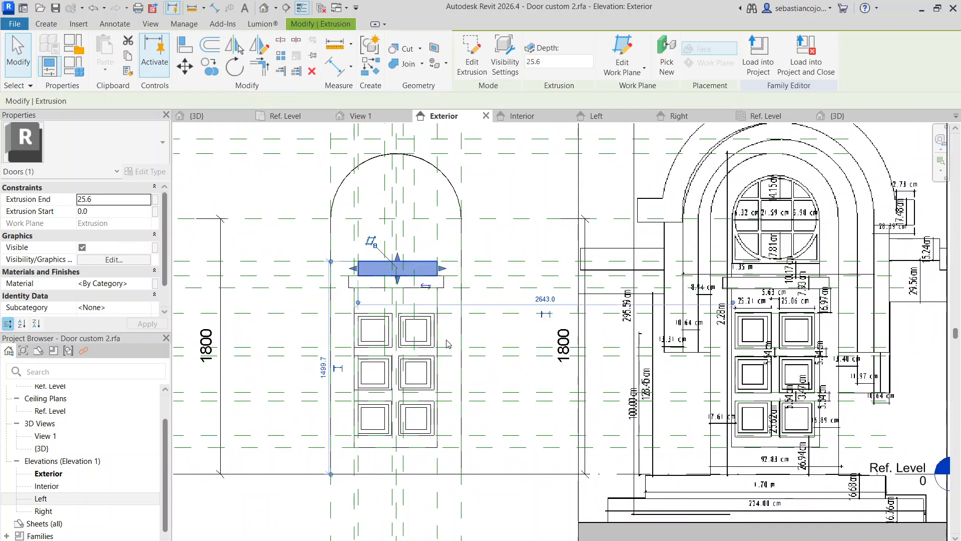
scroll(584, 125, "up", 2)
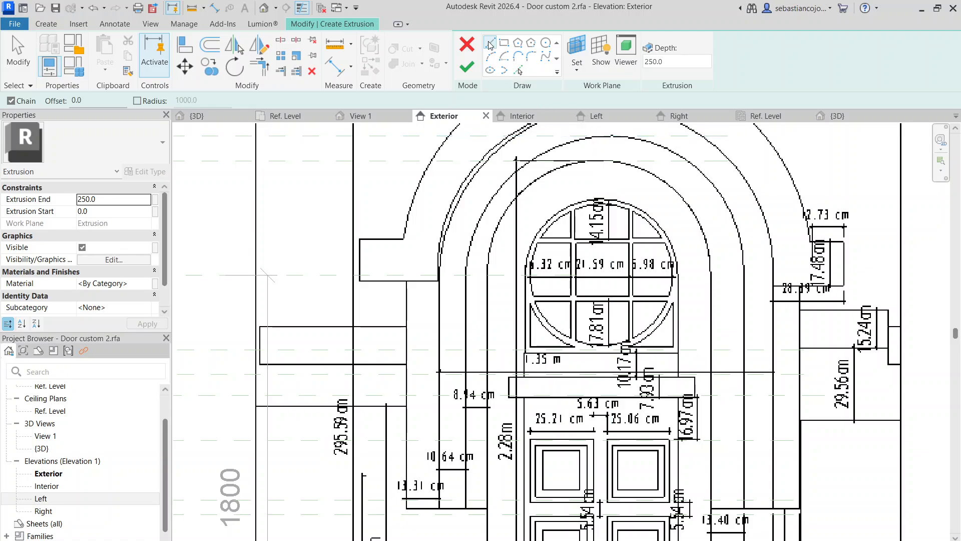
left_click(490, 56)
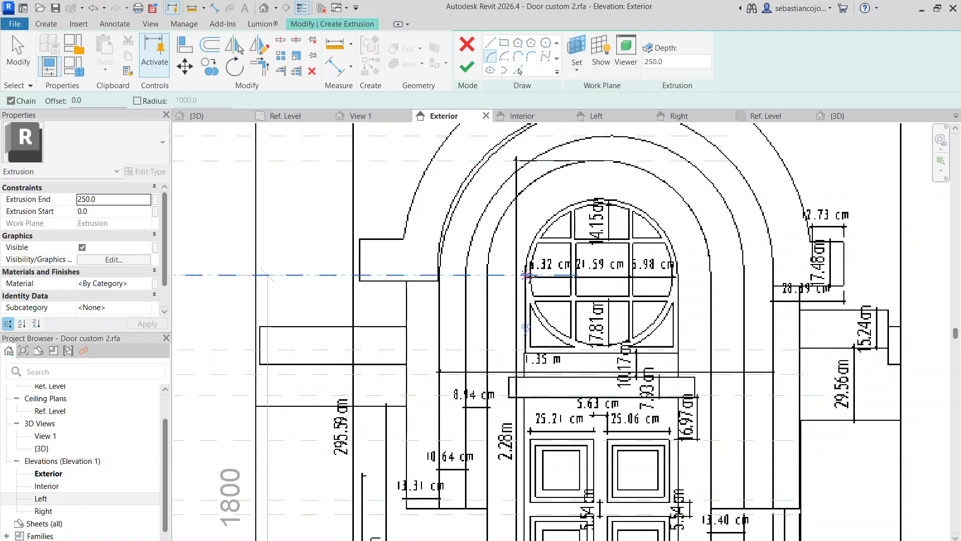
left_click(528, 275)
scroll(675, 277, "up", 3)
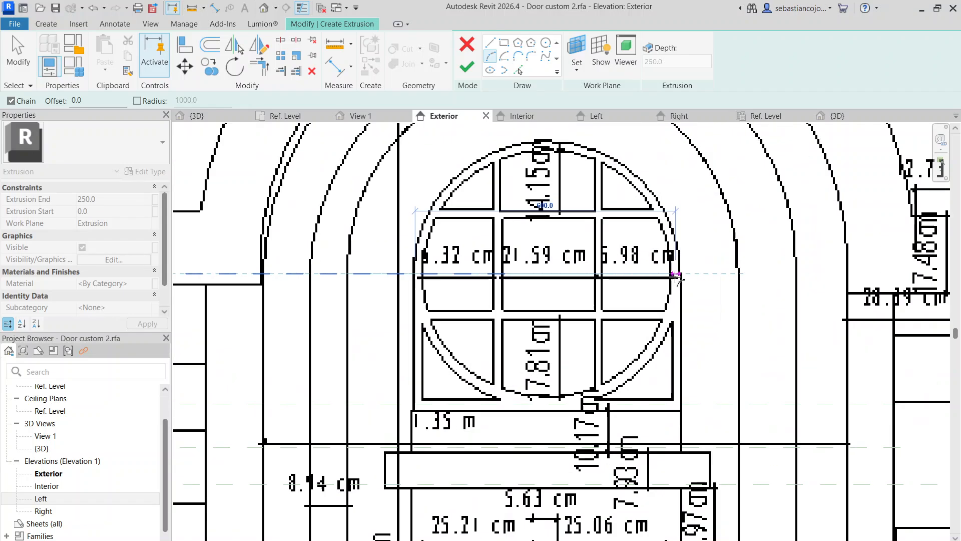
left_click(682, 275)
scroll(596, 129, "down", 1)
middle_click_drag(595, 128, 609, 237)
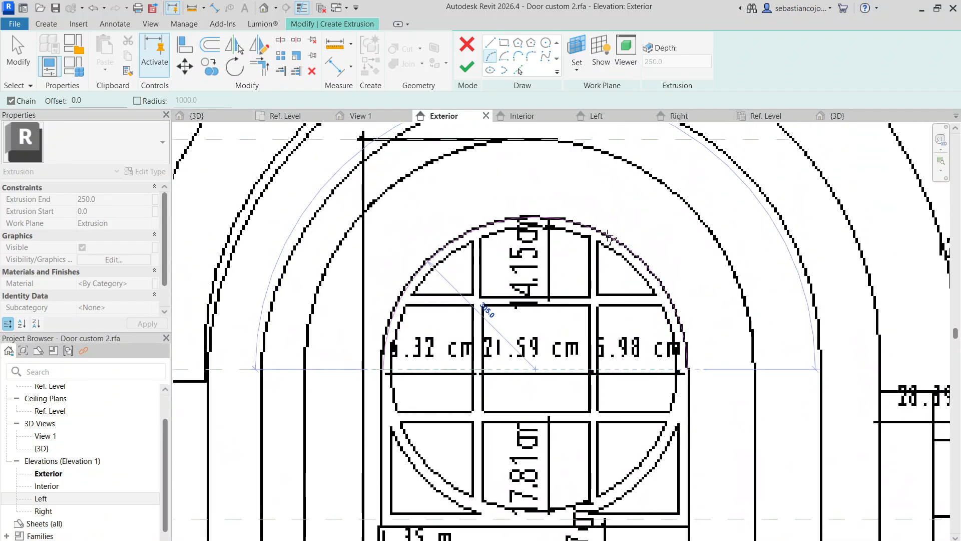
left_click(609, 236)
Close the window outline below the arc with two vertical sides about 300 mm long and a horizontal base along the reference
scroll(609, 236, "down", 3)
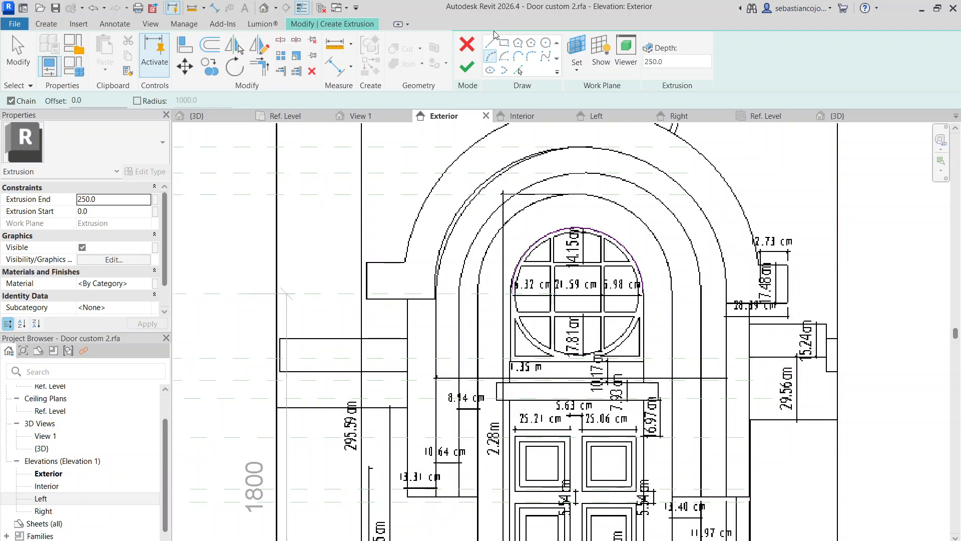
left_click(513, 293)
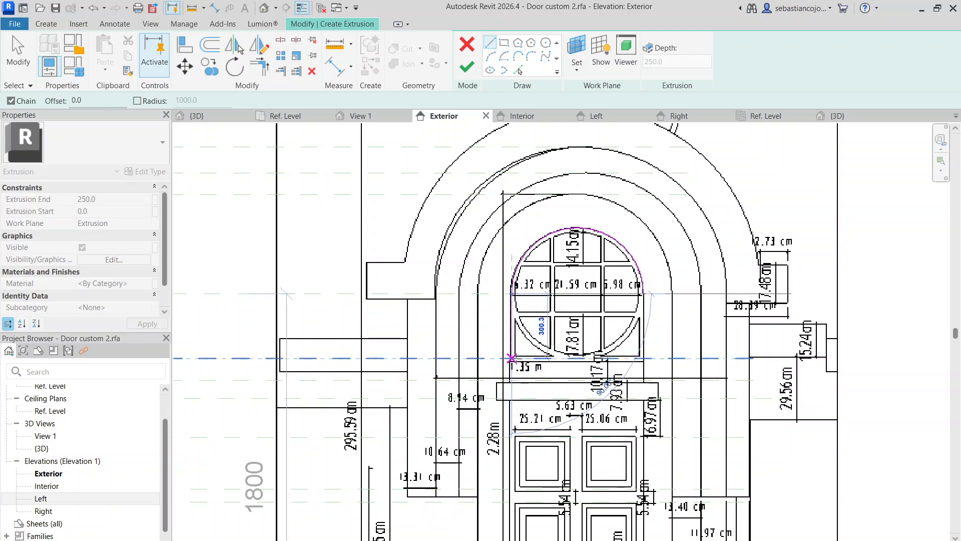
left_click(511, 358)
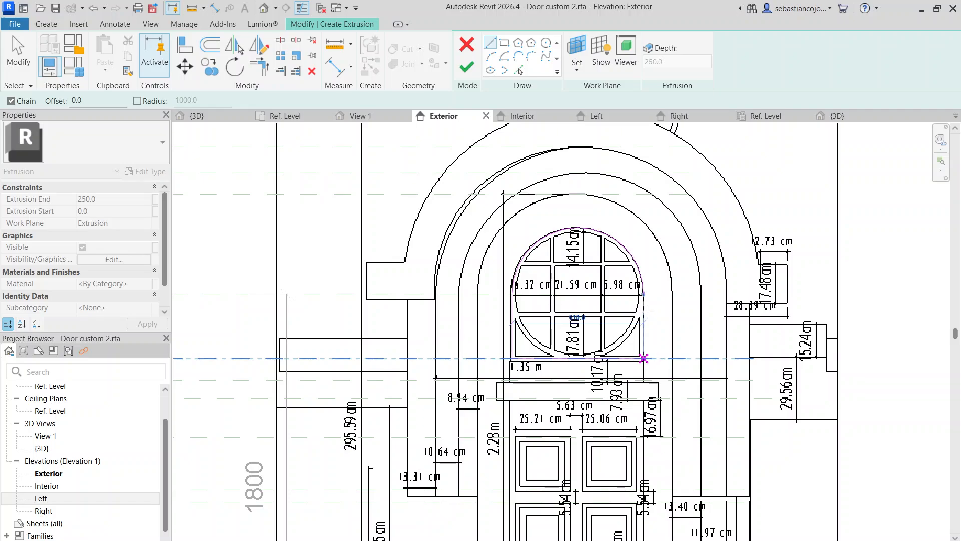
left_click(643, 293)
key("Escape")
scroll(641, 283, "down", 3)
key("Escape")
scroll(582, 275, "up", 1)
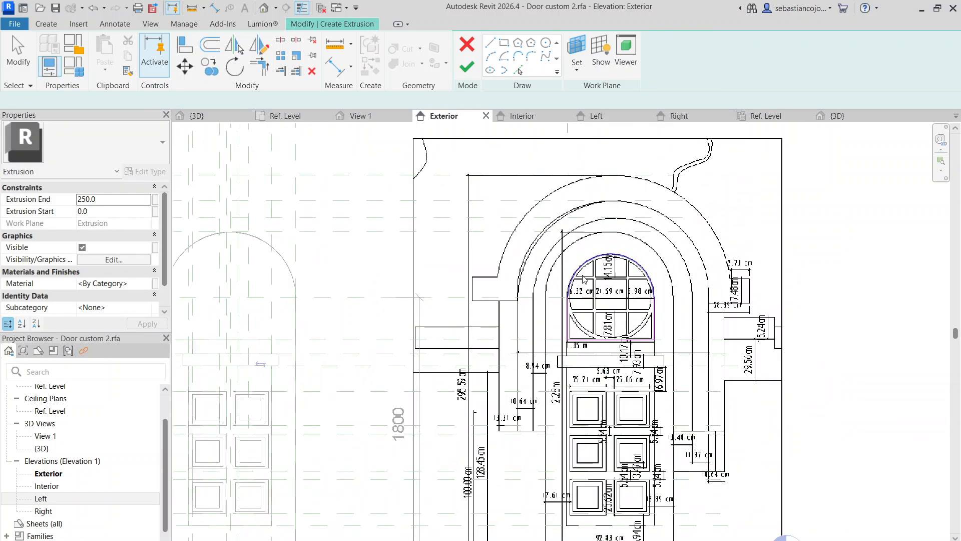
scroll(584, 278, "up", 5)
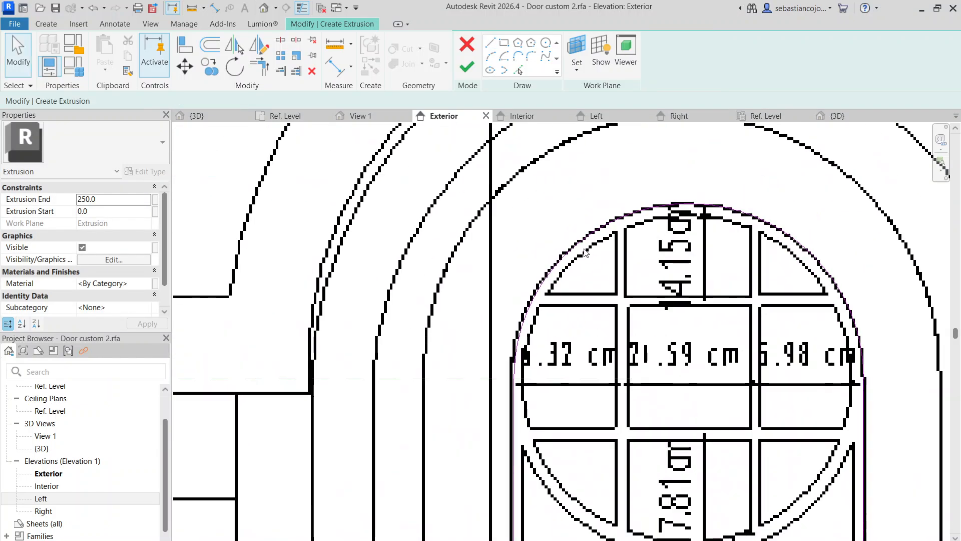
left_click(489, 44)
left_click(626, 304)
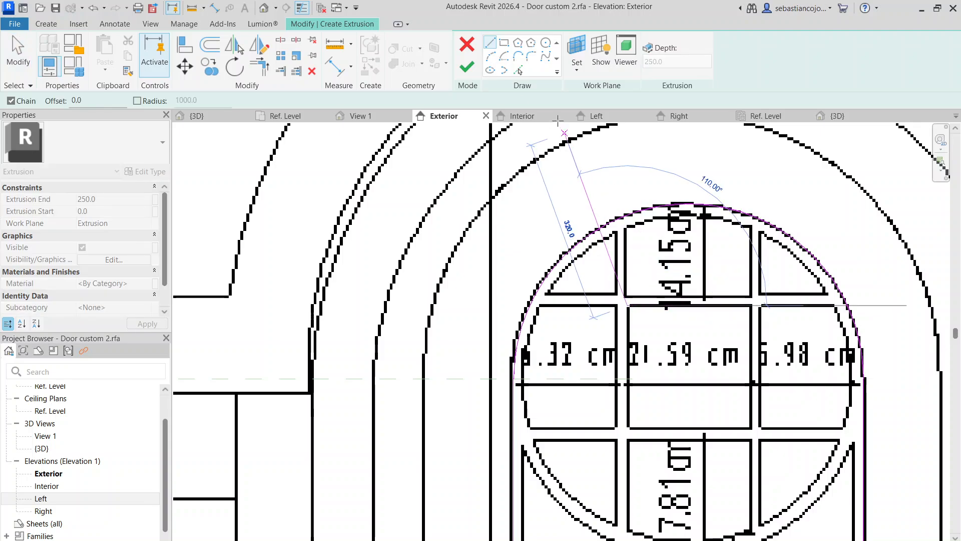
key("Escape")
Sketch rectangles over the window's centre pane, about 210 by 205 mm, and the lower centre pane, about 210 by 140 mm
left_click(504, 43)
left_click(629, 309)
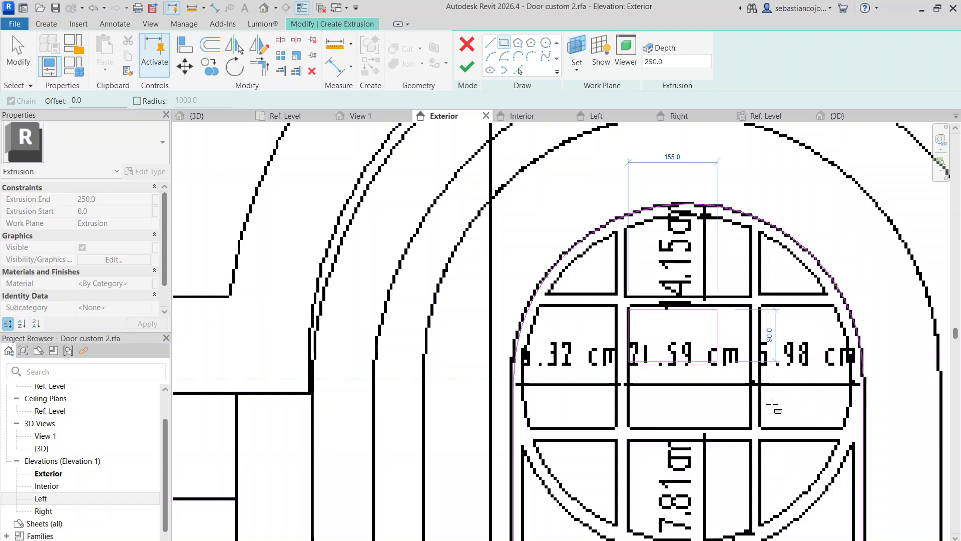
left_click(749, 428)
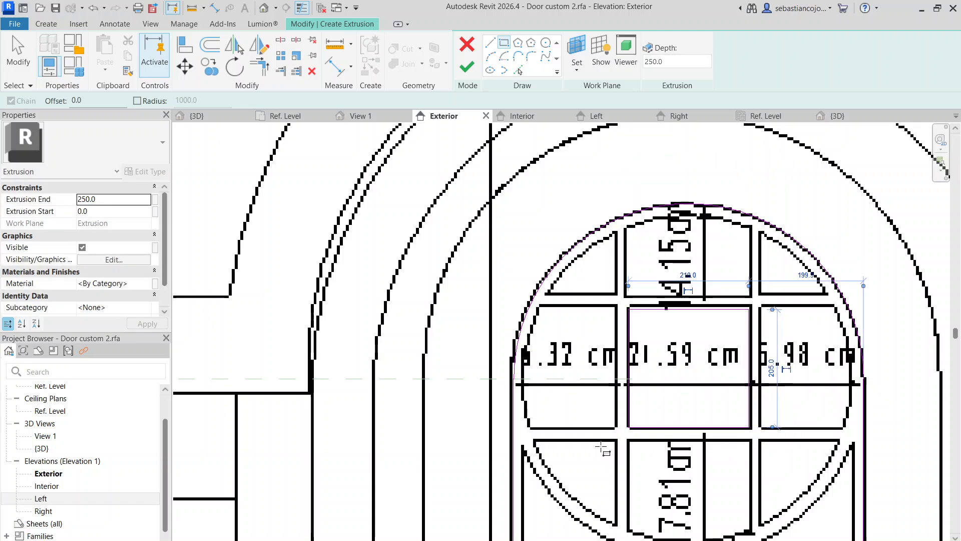
left_click(628, 437)
middle_click_drag(630, 440, 582, 318)
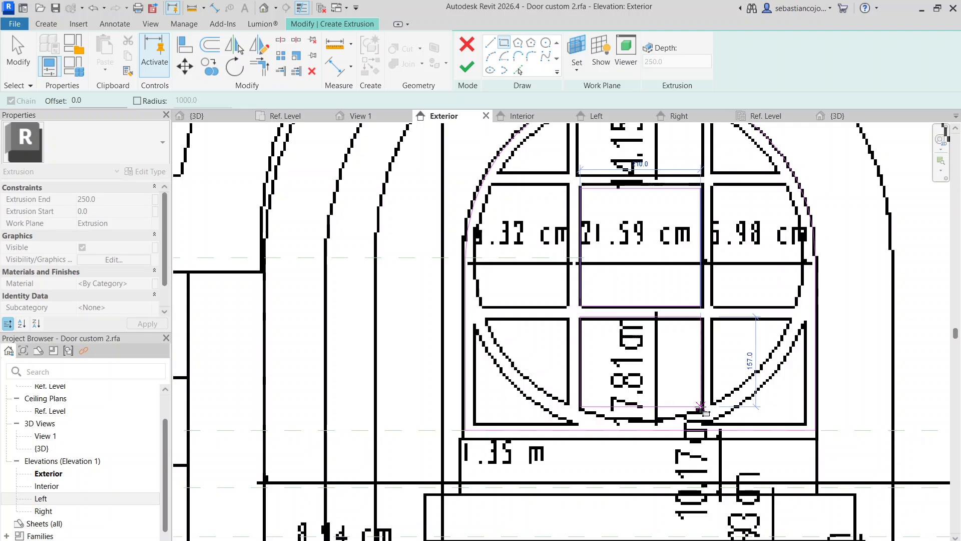
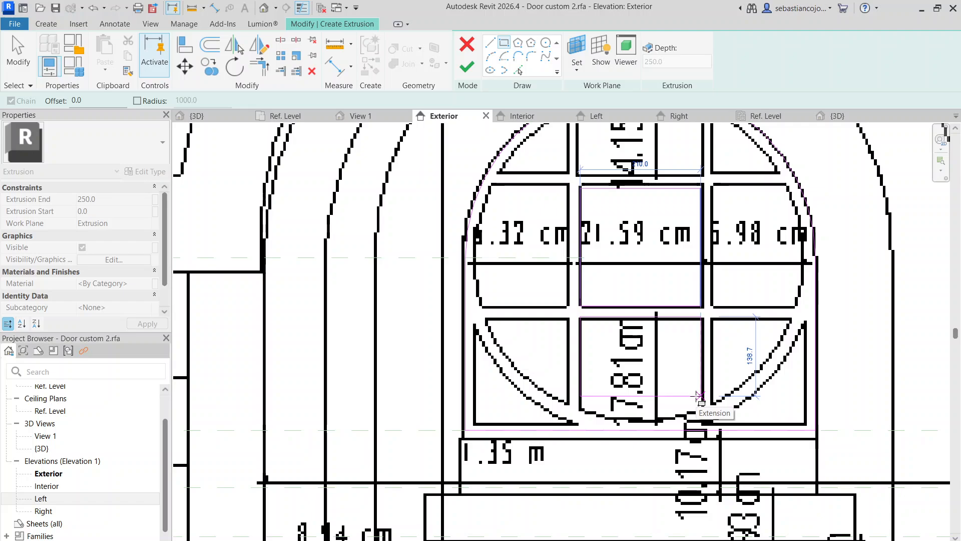
left_click(700, 396)
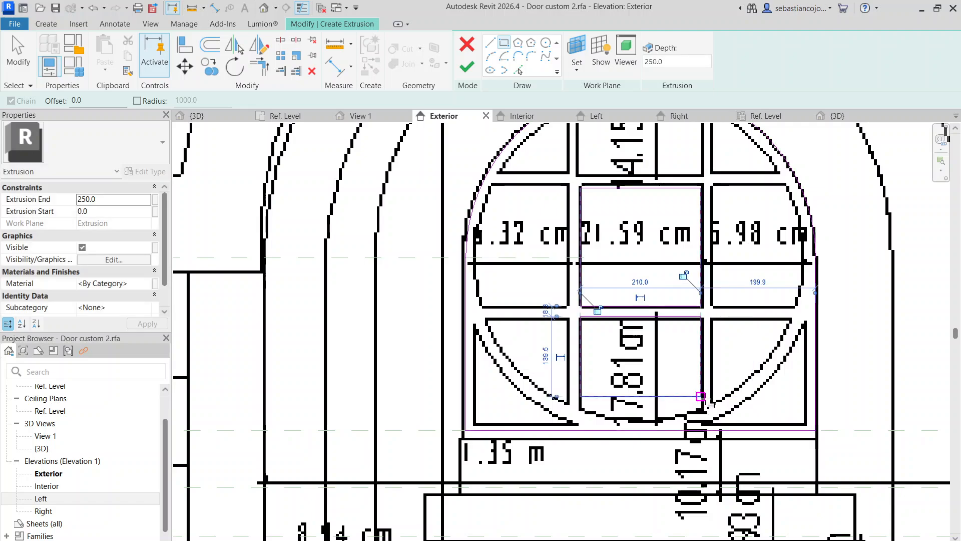
Shift the top and right edges of the lower centre pane's rectangle onto the reference lines
scroll(701, 396, "up", 3)
key("Escape")
key("Escape")
left_click(708, 342)
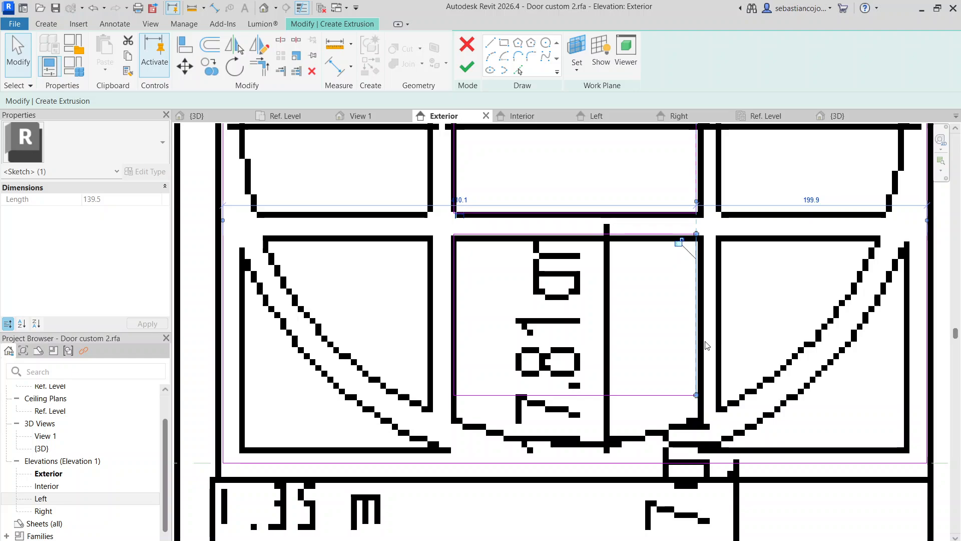
key("Escape")
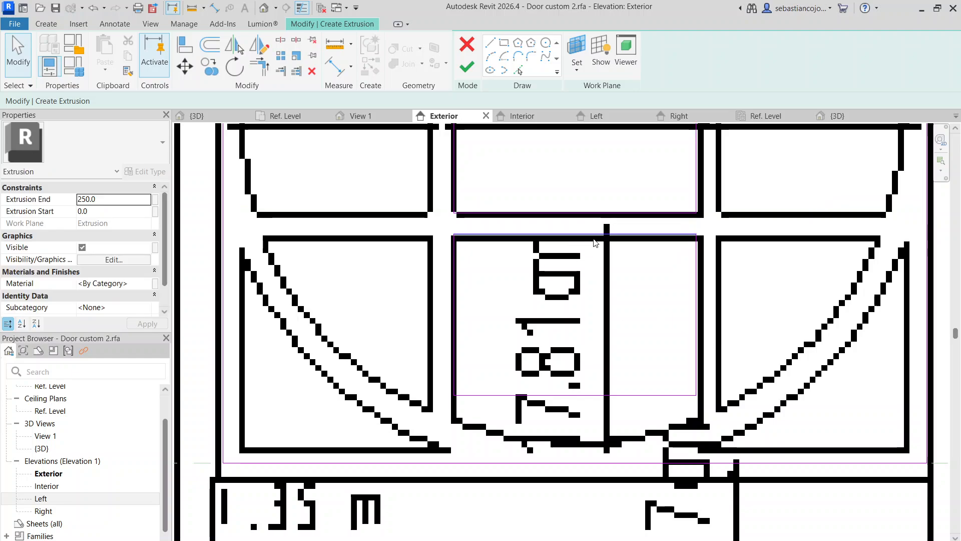
left_click_drag(594, 239, 606, 246)
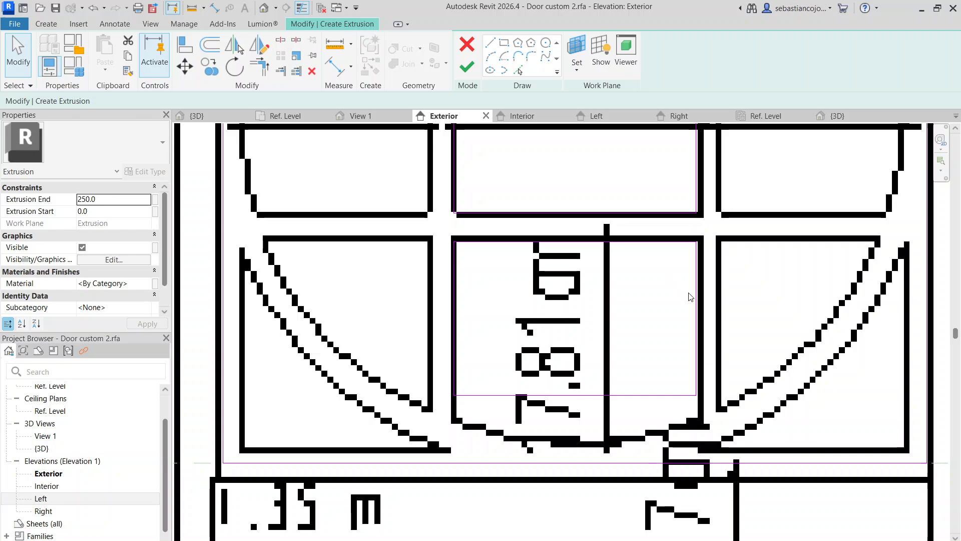
left_click(696, 306)
key("Escape")
scroll(582, 294, "down", 4)
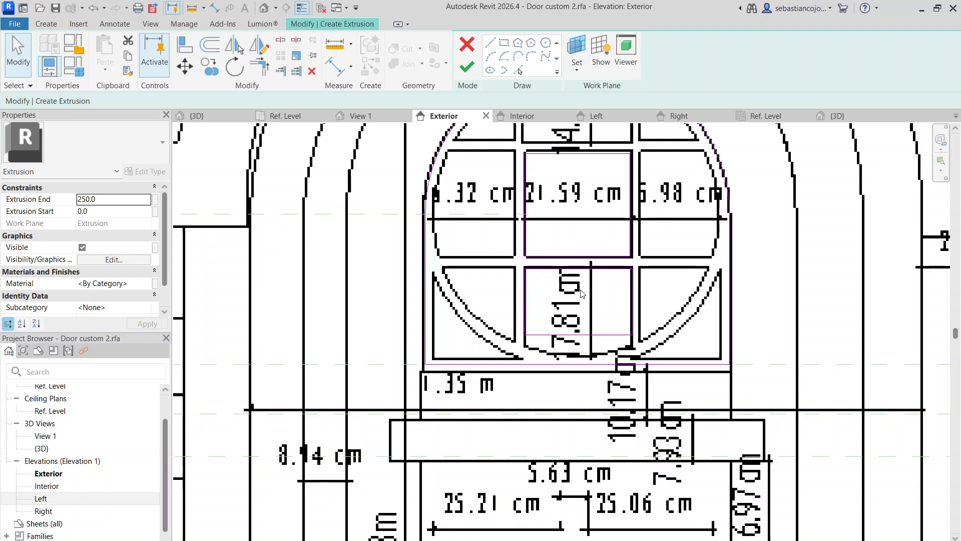
Lower the bottom edge of the lower centre pane to the reference's side corners and delete that edge
scroll(615, 286, "up", 2)
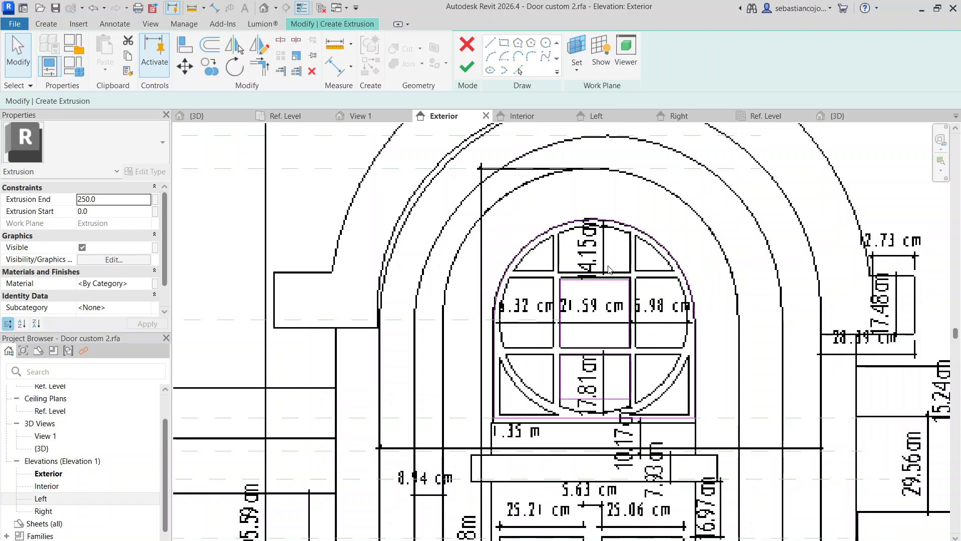
scroll(609, 269, "up", 5)
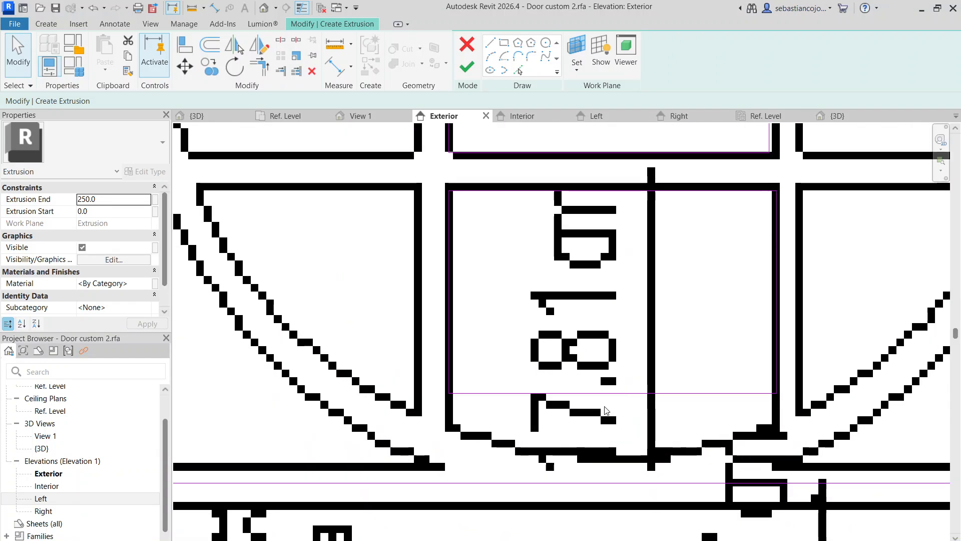
left_click_drag(609, 394, 611, 430)
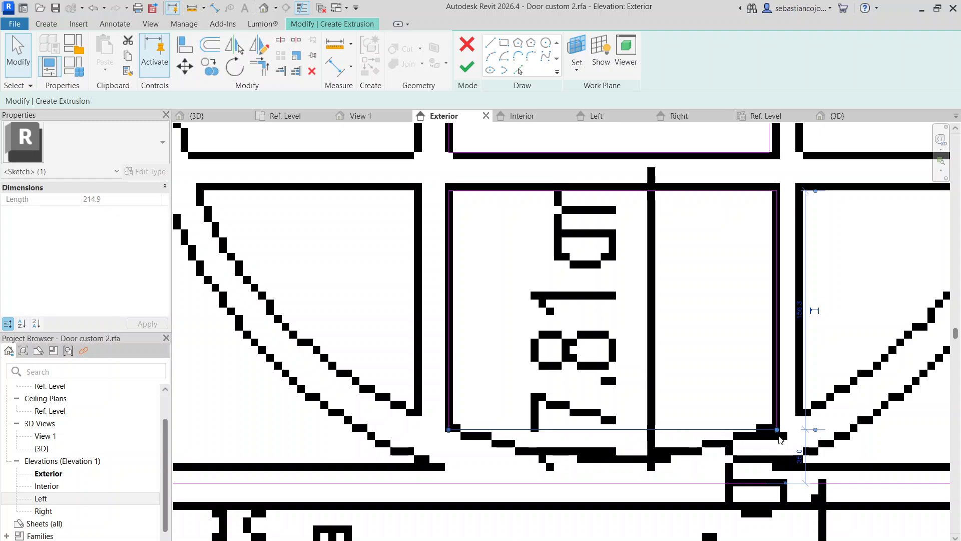
left_click(720, 435)
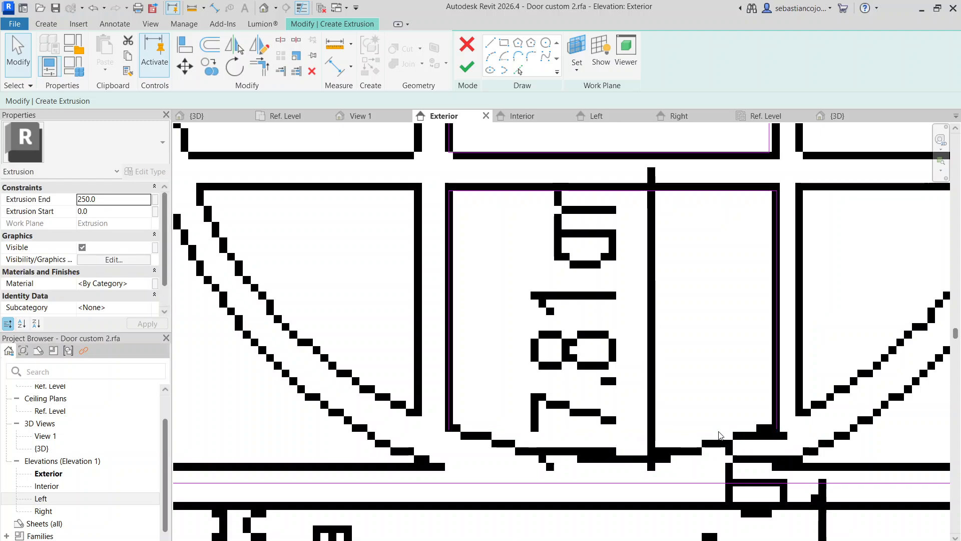
Close the bottom of the lower centre pane with a downward-bulging arc spanning about 215 mm between its side edges
left_click(490, 57)
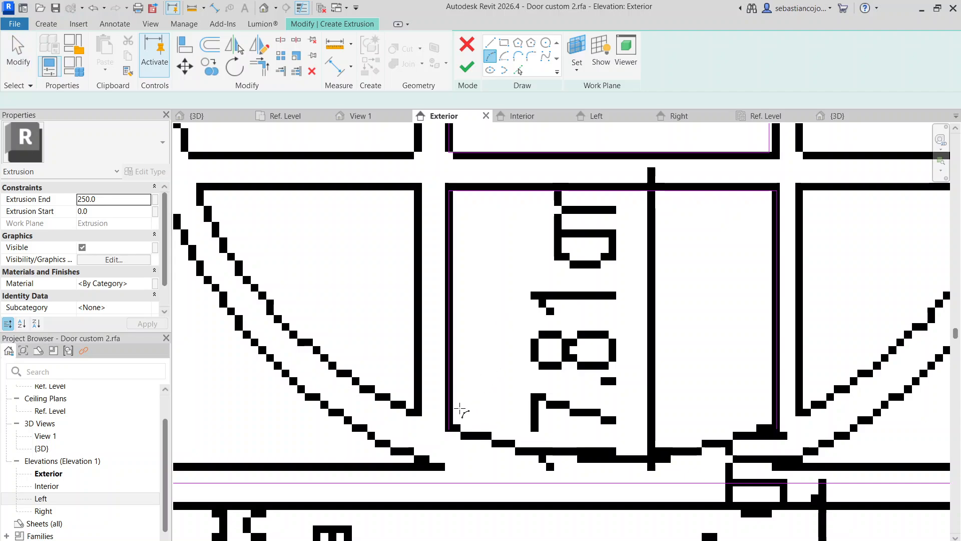
left_click(450, 429)
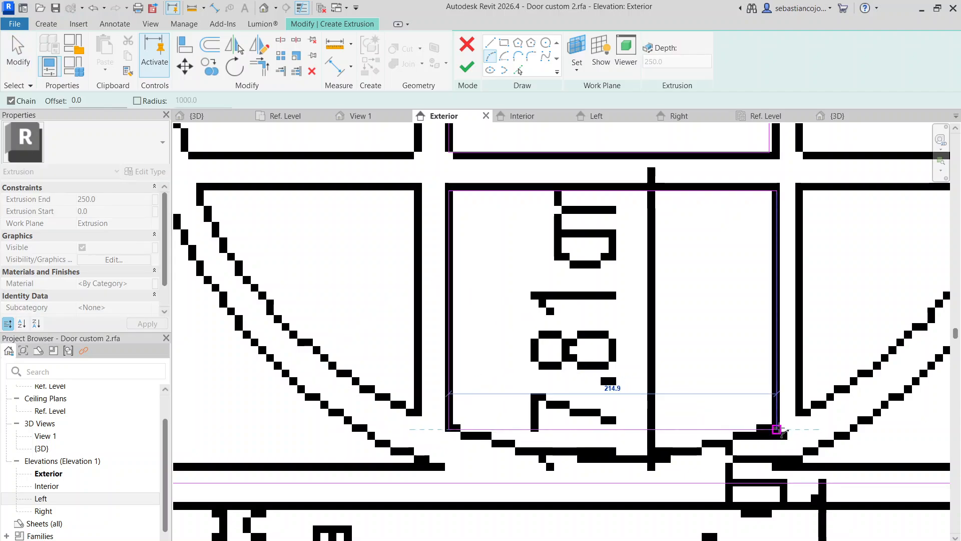
left_click(776, 429)
scroll(595, 403, "down", 5)
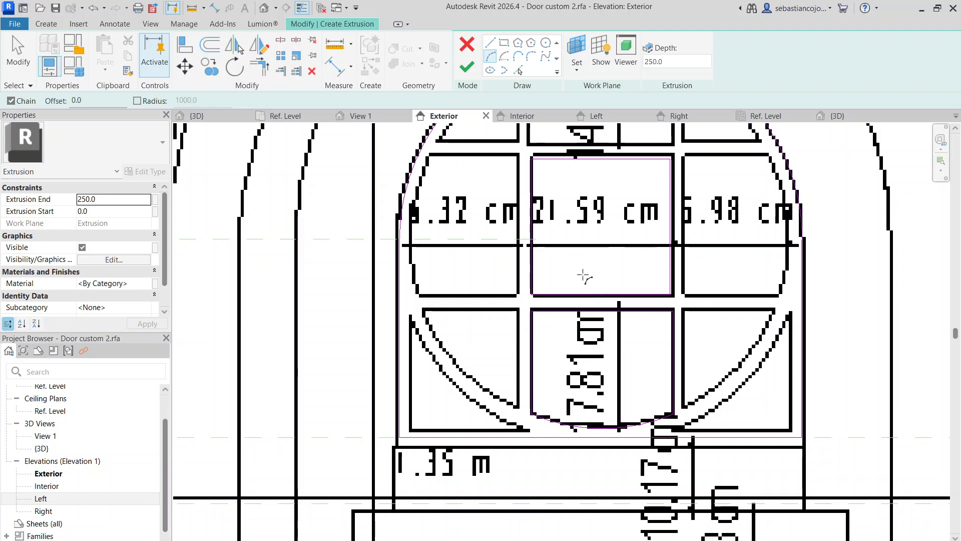
Trace the curved top of the upper centre pane with an arc spanning about 219 mm
middle_click_drag(624, 314, 636, 454)
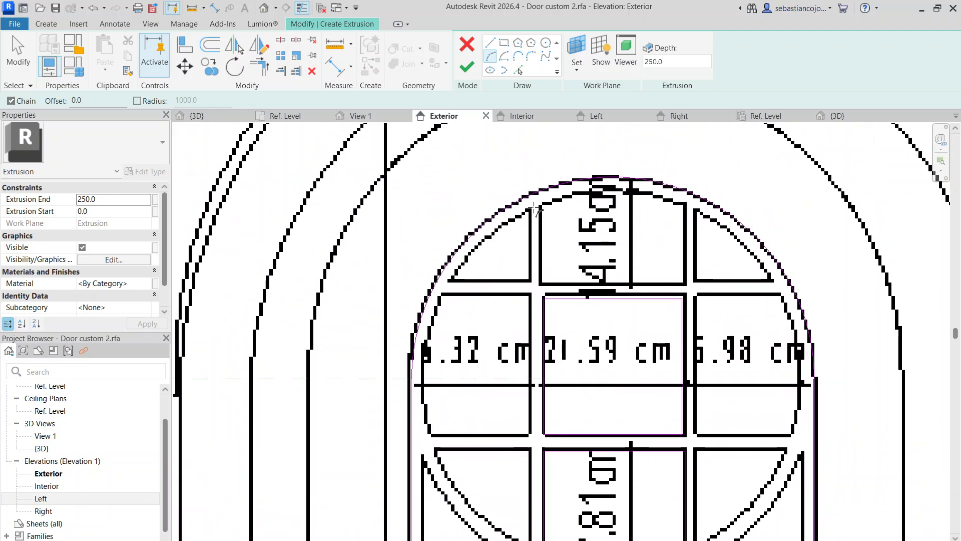
left_click(661, 199)
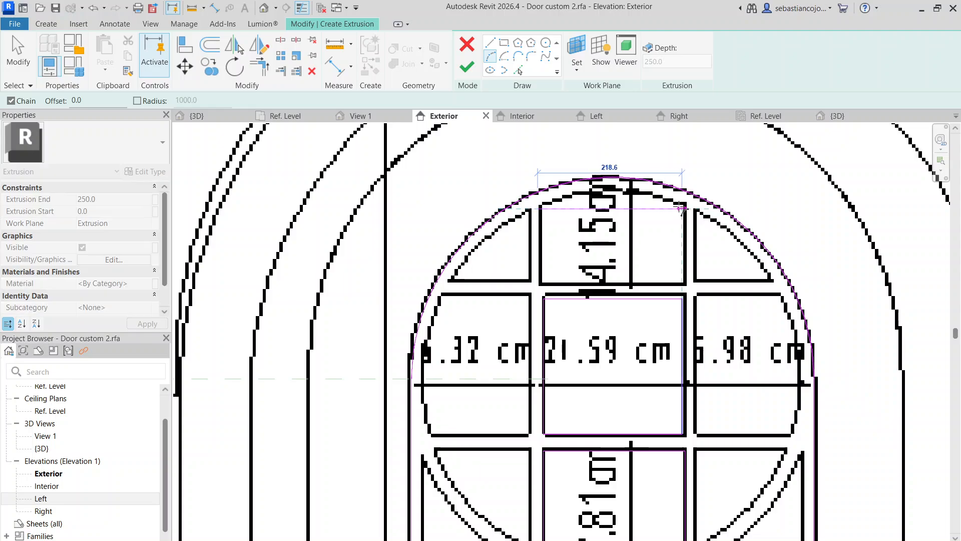
left_click(661, 195)
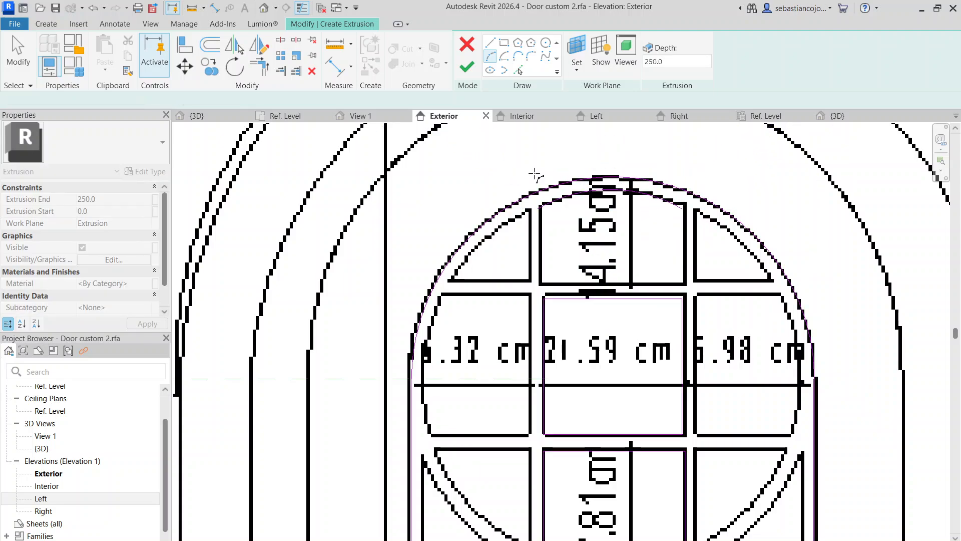
key("Escape")
key("Escape")
Close the upper centre pane below its arc with two vertical sides and a horizontal base along the reference
left_click(495, 48)
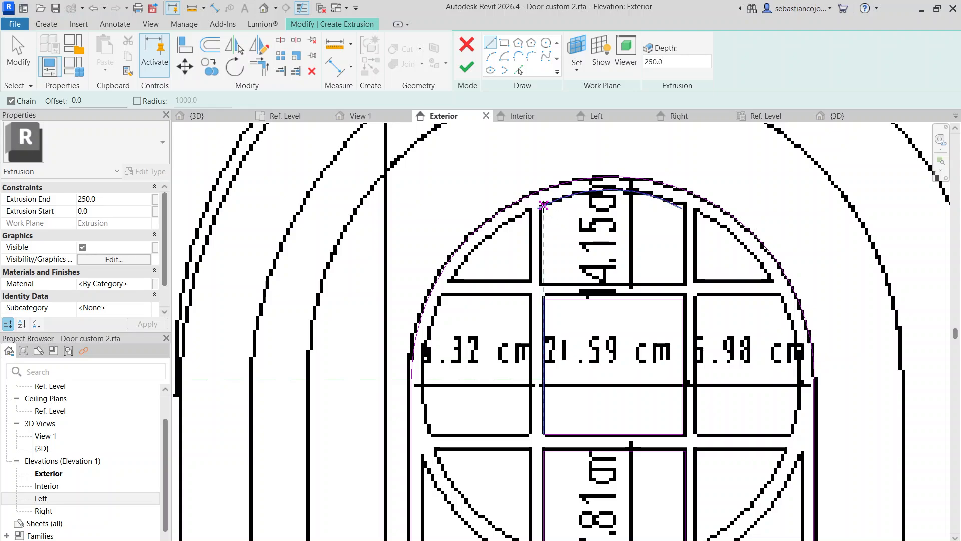
left_click(538, 207)
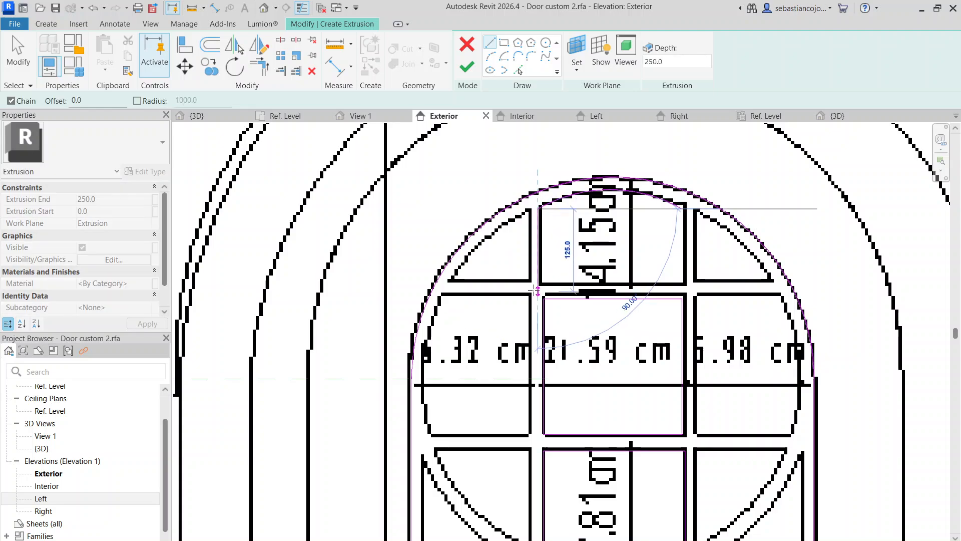
left_click(538, 285)
left_click(682, 284)
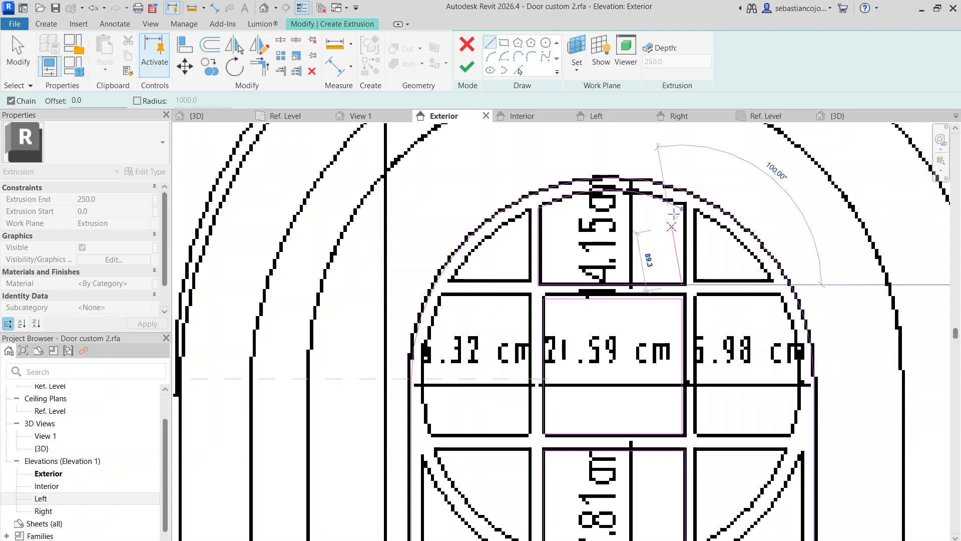
left_click(682, 208)
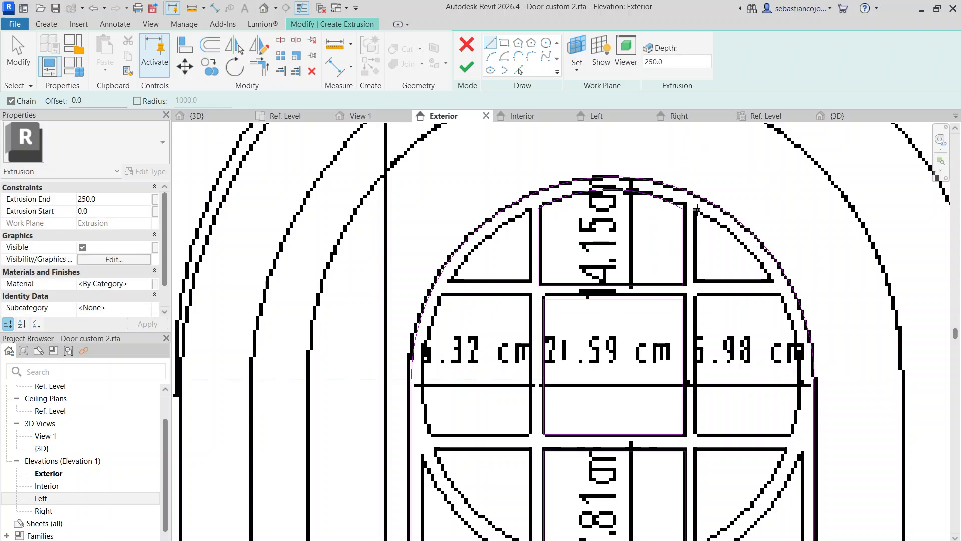
Sketch the vertical inner side and horizontal base of the upper right corner pane along the reference
left_click(696, 209)
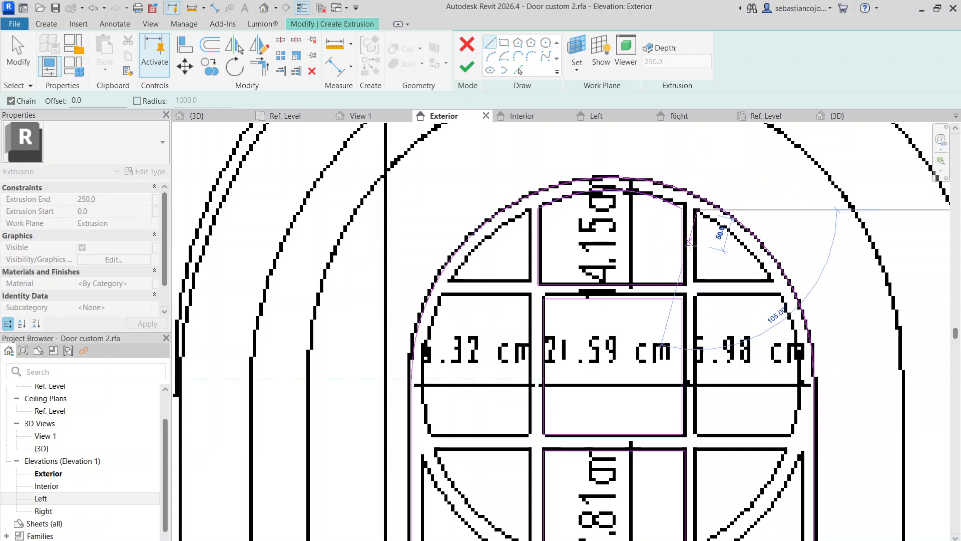
left_click(760, 276)
left_click(773, 279)
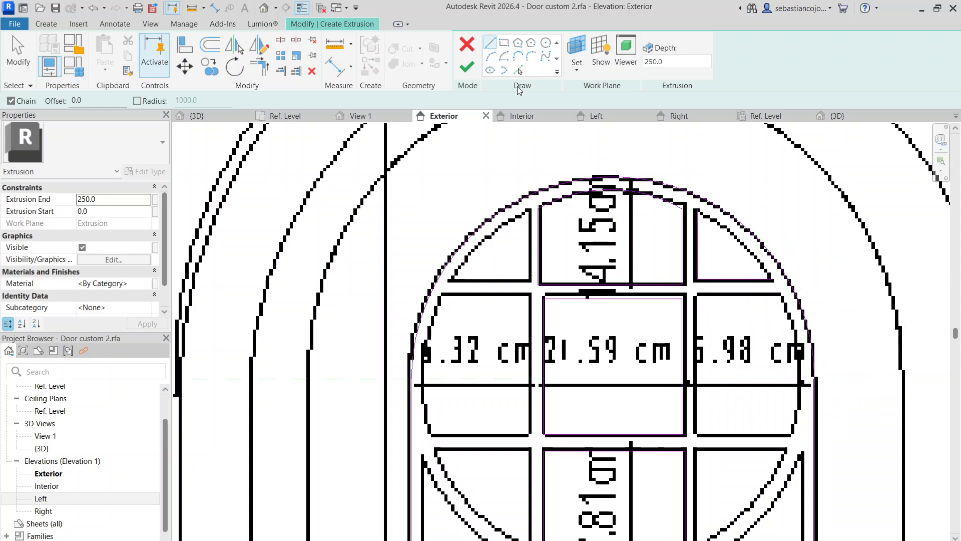
Try to close the upper right corner pane with an arc about 152 mm long between its open ends
left_click(695, 211)
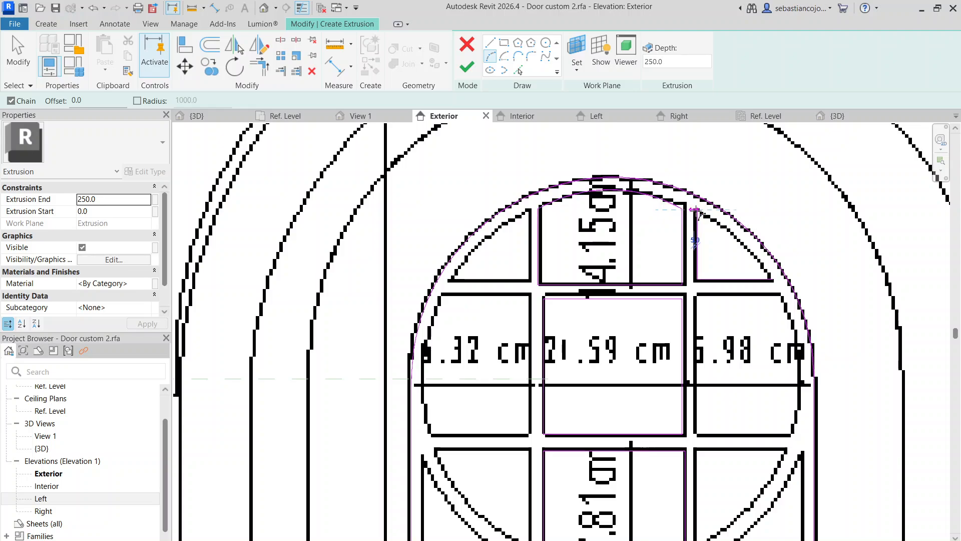
scroll(774, 282, "up", 3)
left_click(765, 278)
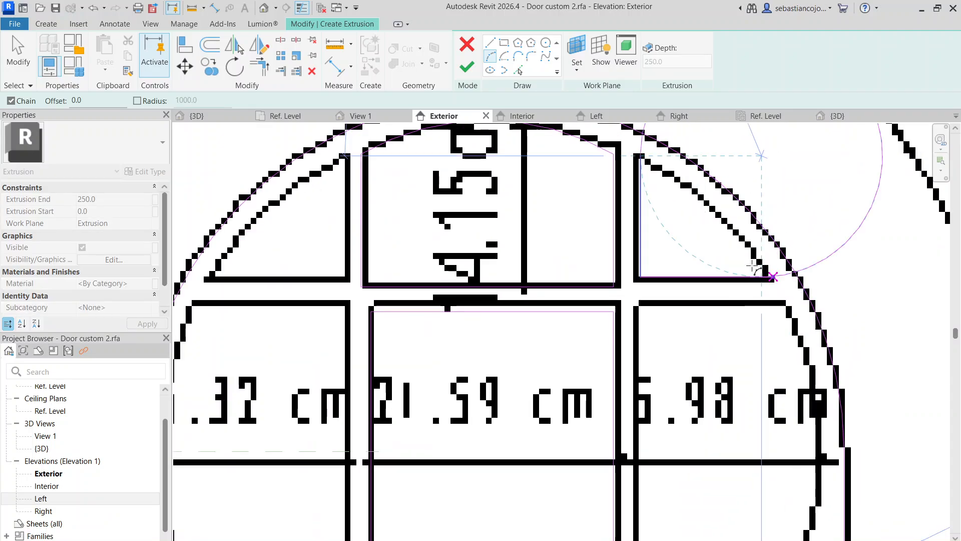
left_click(737, 234)
scroll(761, 267, "up", 2)
key("Escape")
key("Escape")
left_click(757, 268)
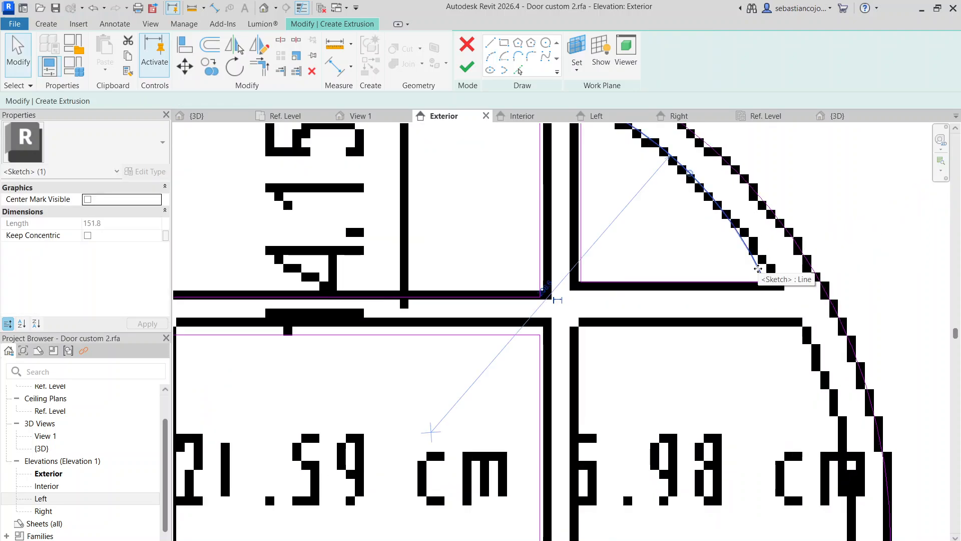
key("Escape")
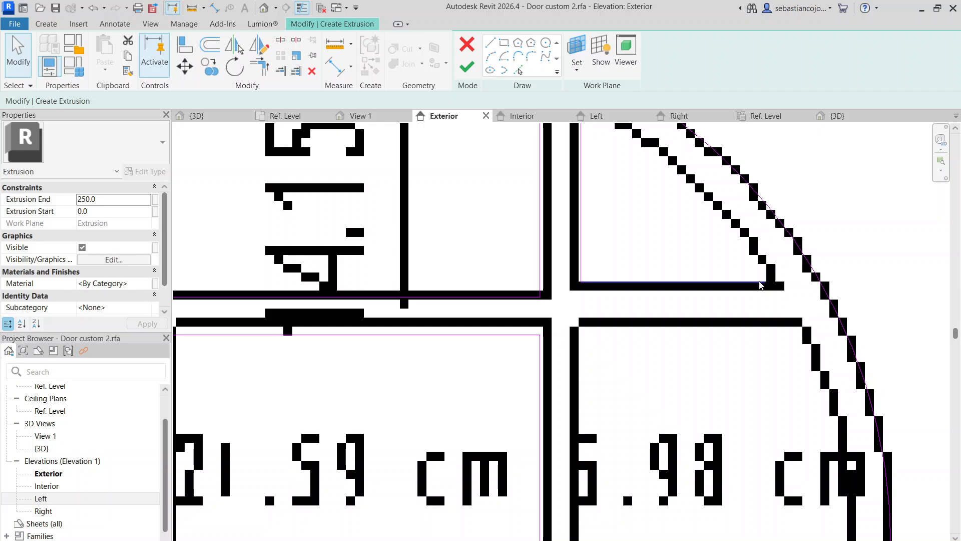
Close the upper right corner pane with an outward-bulging arc following the reference's curved edge
scroll(760, 285, "down", 2)
scroll(709, 291, "down", 2)
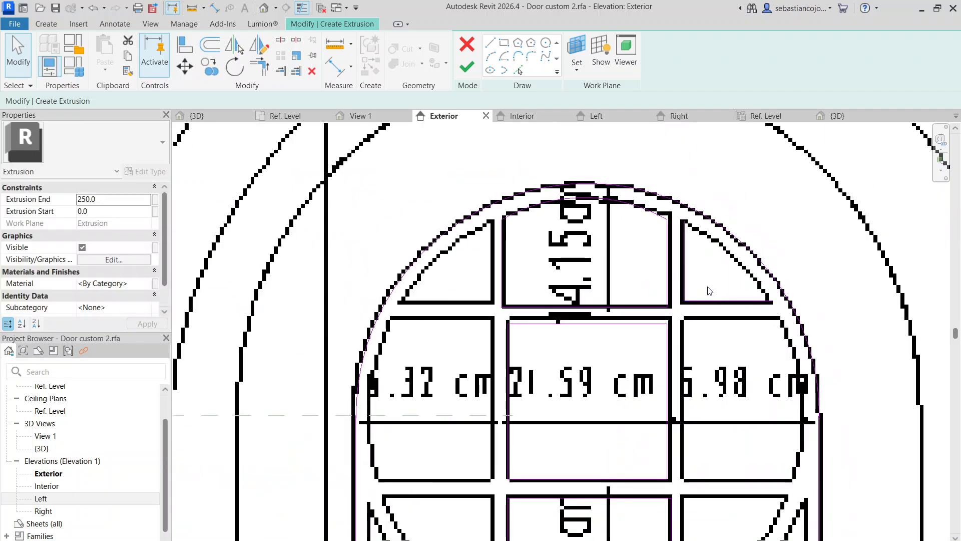
left_click(490, 56)
left_click(683, 220)
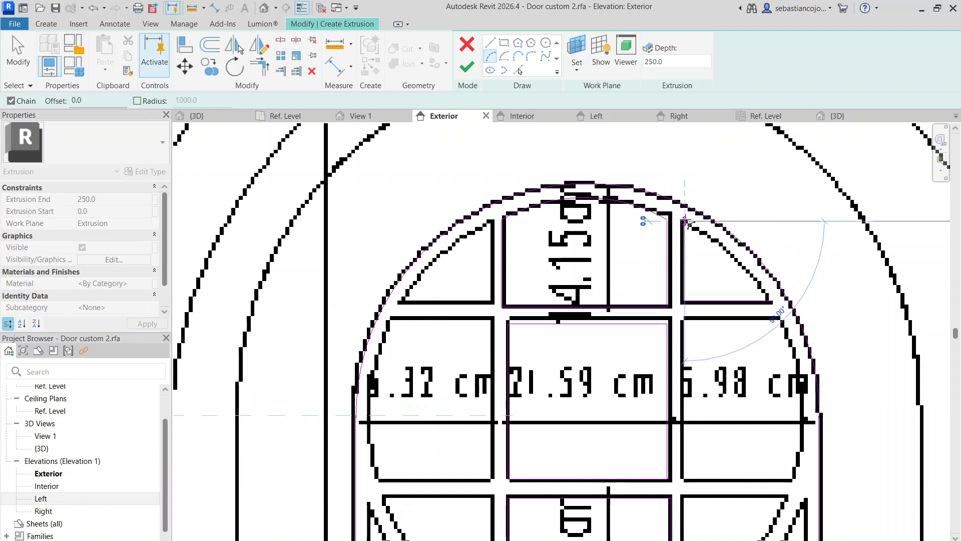
scroll(771, 300, "up", 2)
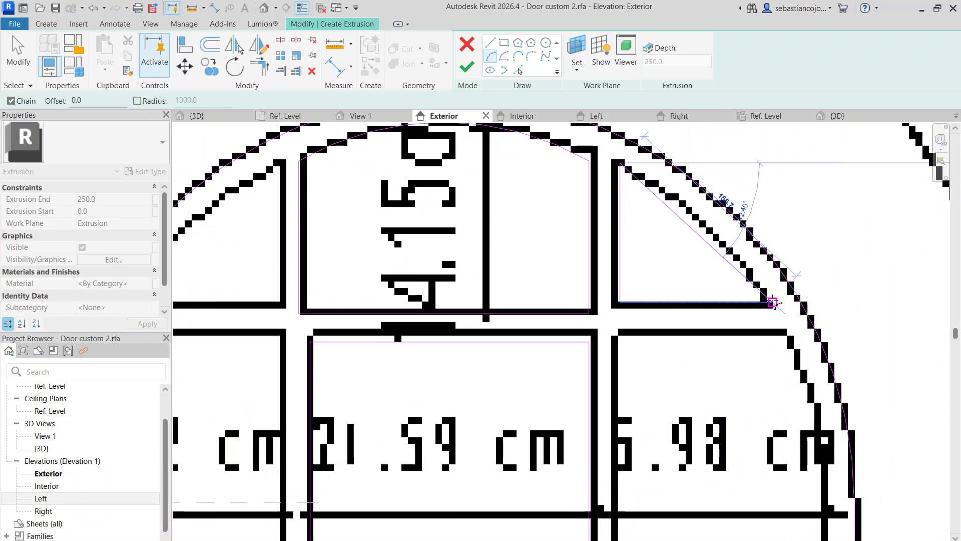
scroll(774, 303, "up", 2)
scroll(773, 310, "down", 8)
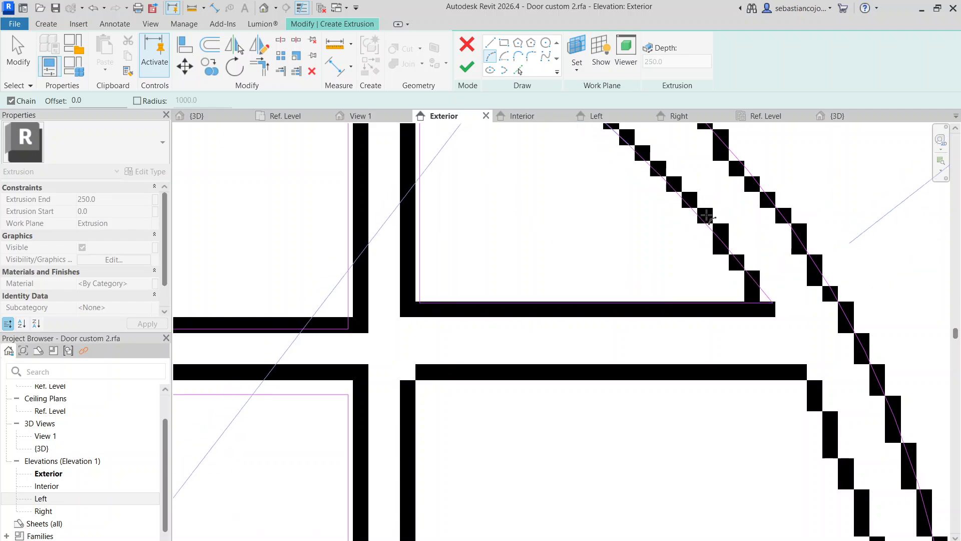
key("Escape")
key("Escape")
scroll(665, 232, "up", 3)
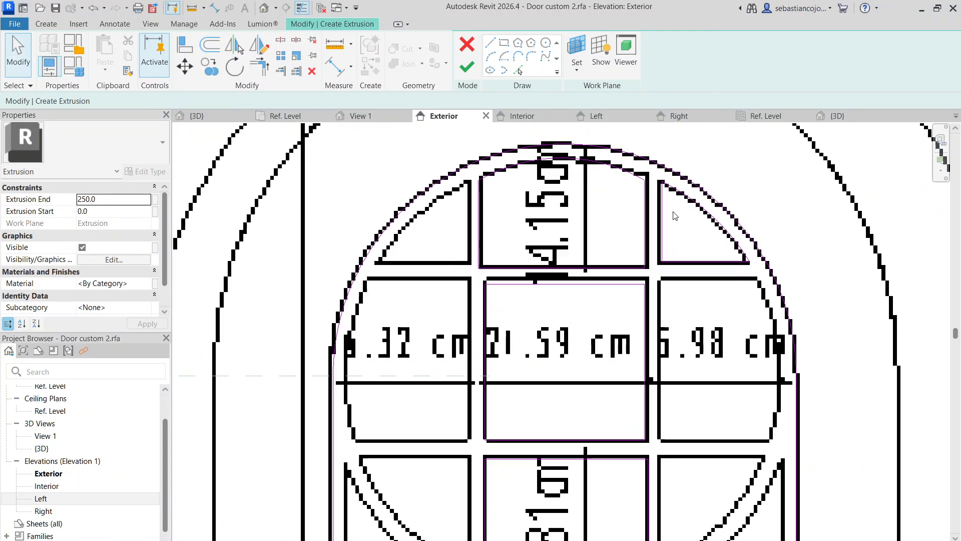
Try to mirror the upper right corner pane downward about a freely drawn axis
left_click(654, 177)
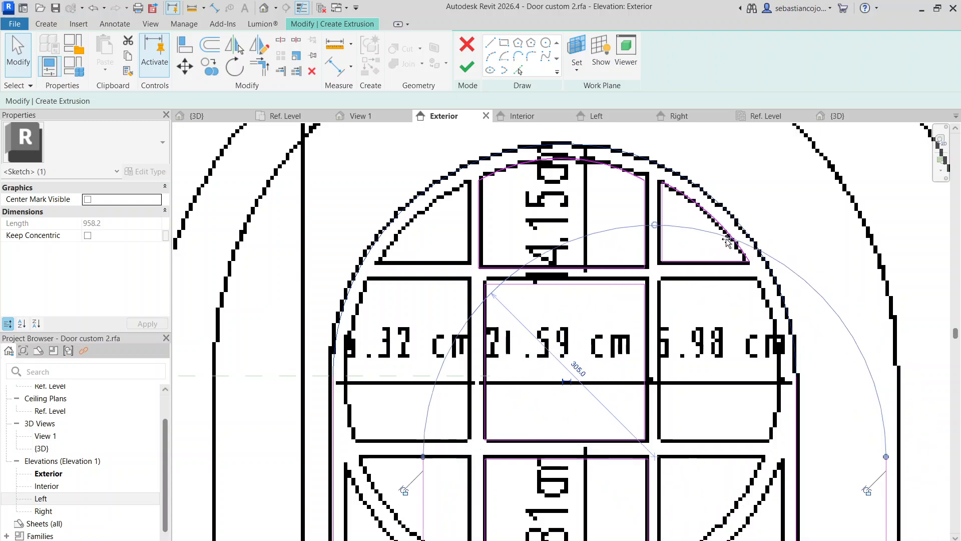
key("Escape")
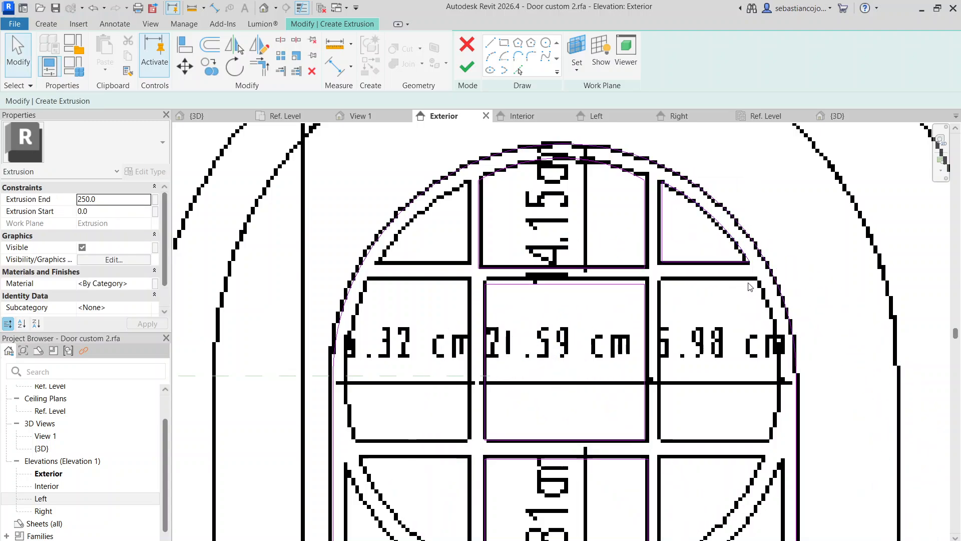
left_click_drag(662, 139, 811, 324)
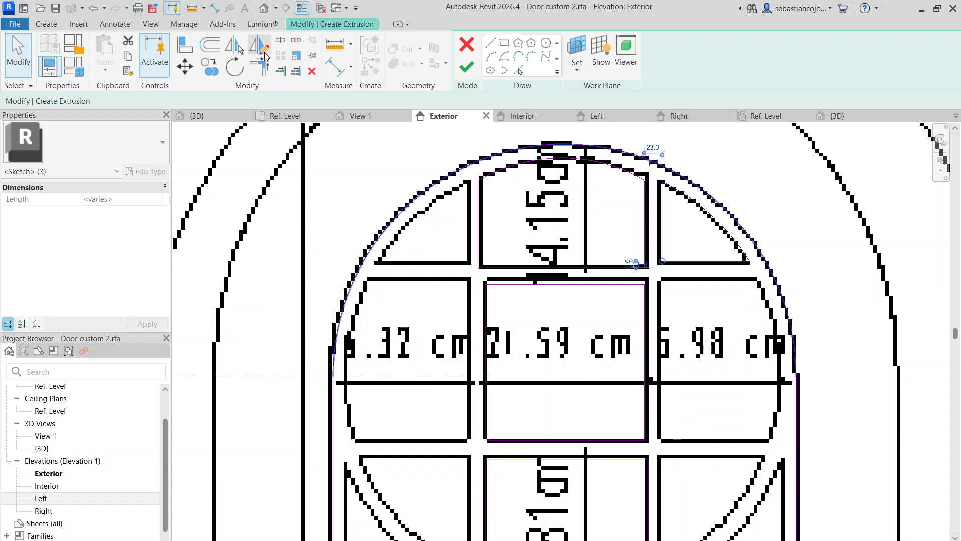
key("d")
key("m")
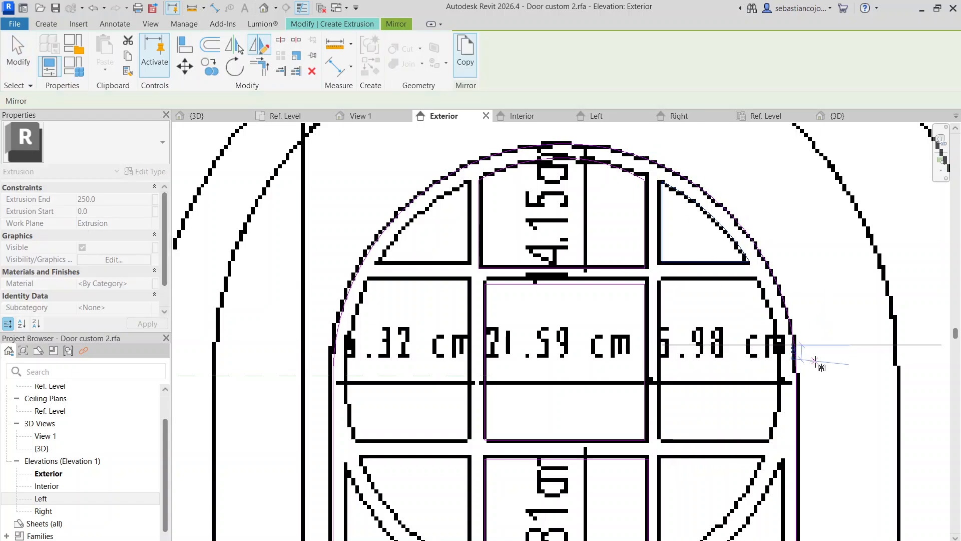
left_click(816, 353)
scroll(816, 353, "down", 3)
scroll(769, 404, "up", 3)
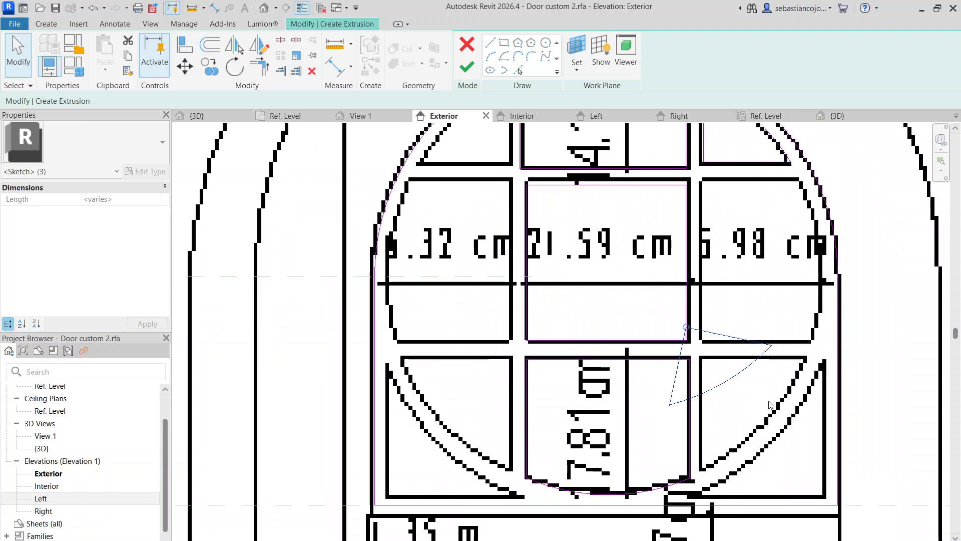
key("Escape")
scroll(769, 402, "down", 2)
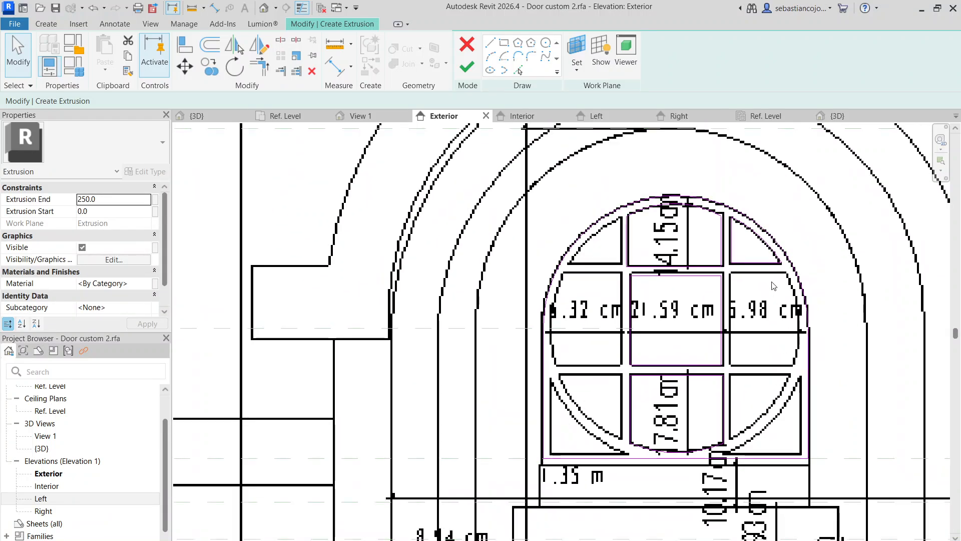
Mirror a copy of the upper right corner pane downward about a drawn horizontal axis
scroll(719, 284, "up", 2)
mouse_move(703, 152)
left_mouse_down()
mouse_move(746, 256)
mouse_move(793, 281)
left_mouse_up()
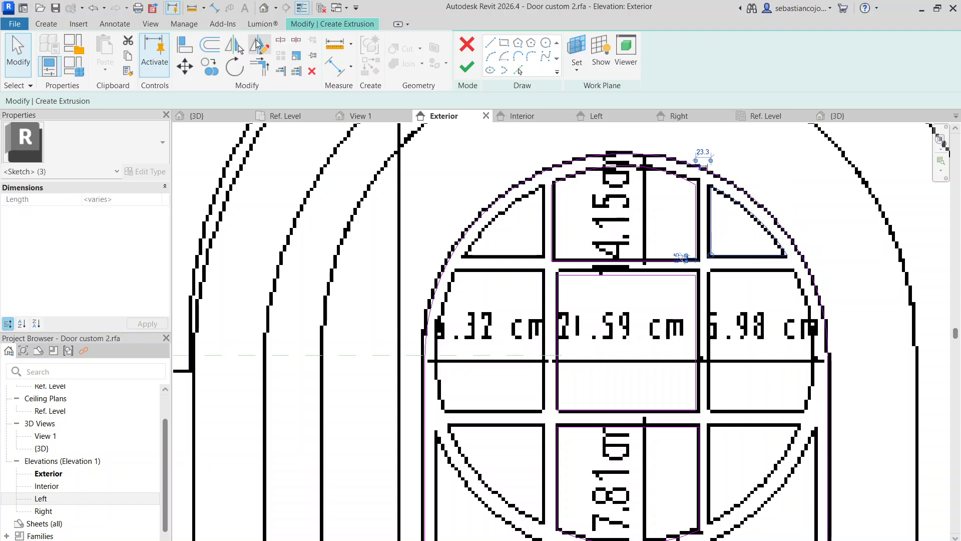
left_click(257, 44)
left_click(745, 299)
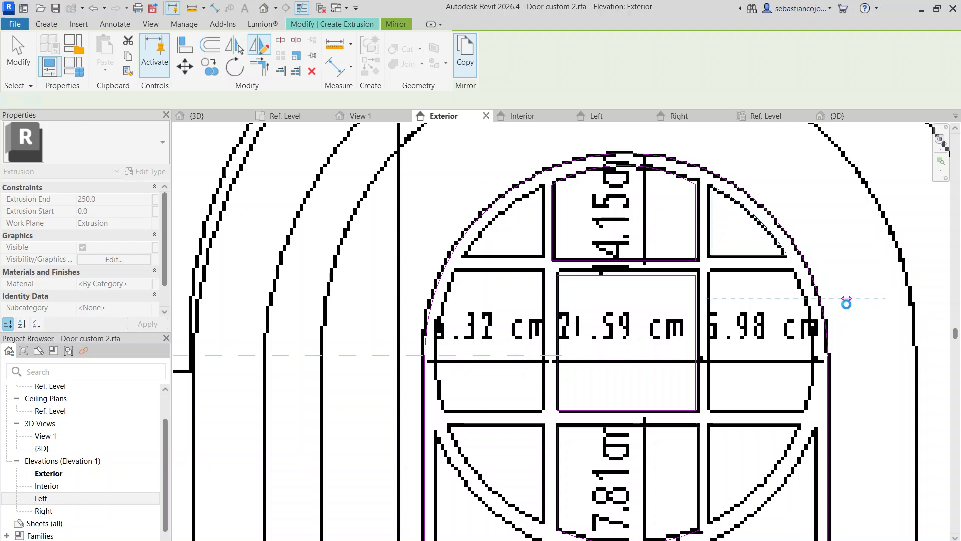
left_click(848, 301)
scroll(764, 374, "up", 2)
mouse_move(765, 374)
middle_mouse_down()
mouse_move(761, 296)
mouse_move(746, 257)
middle_mouse_up()
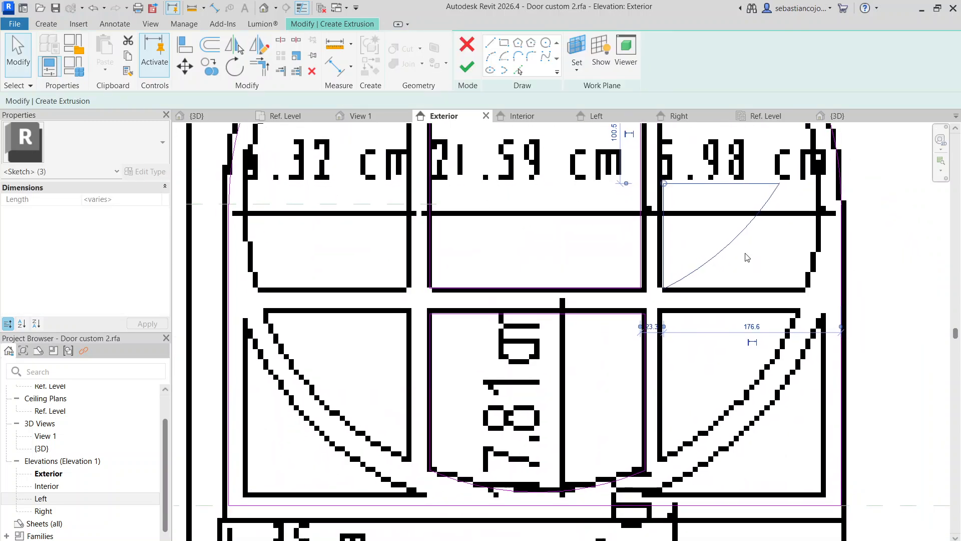
Move the mirrored corner pane down onto the reference's lower right corner pane
mouse_move(740, 350)
left_mouse_down()
mouse_move(762, 351)
mouse_move(736, 364)
mouse_move(736, 389)
left_mouse_up()
left_click(729, 346)
left_click(737, 364)
left_click(736, 383)
mouse_move(753, 349)
left_mouse_down()
mouse_move(782, 384)
mouse_move(770, 368)
mouse_move(785, 336)
left_mouse_up()
scroll(621, 292, "down", 1)
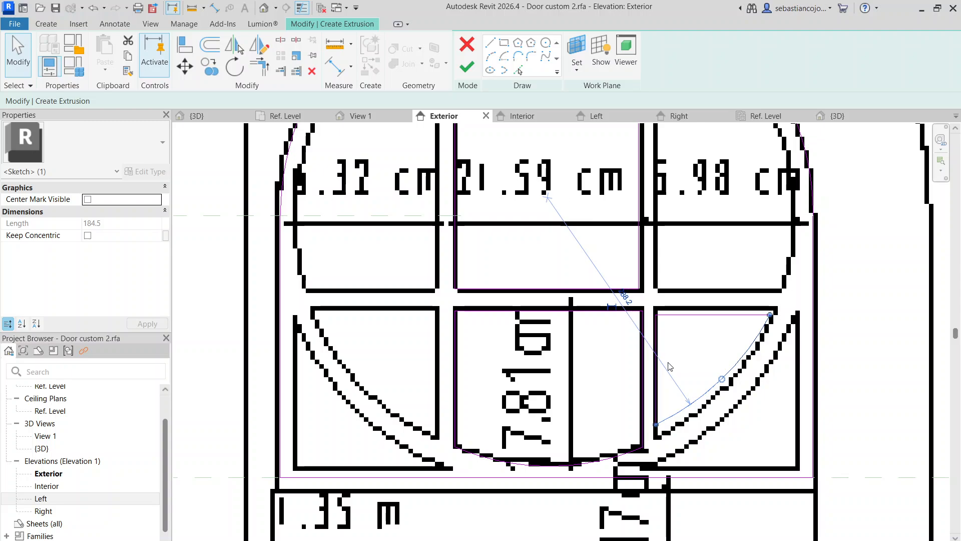
Stretch the lower right pane's arc to about 201 mm along the reference and raise its top edge to the reference line
left_click(549, 201)
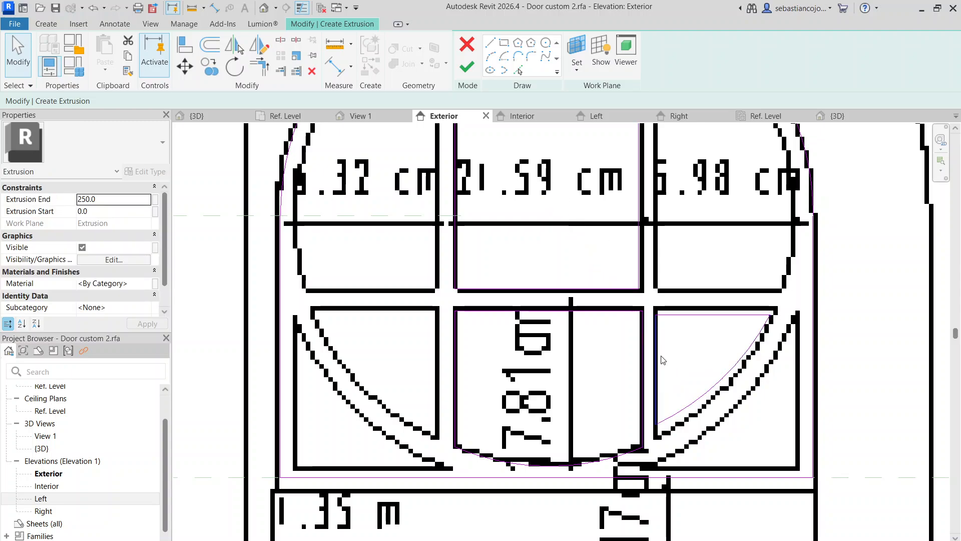
left_click(684, 408)
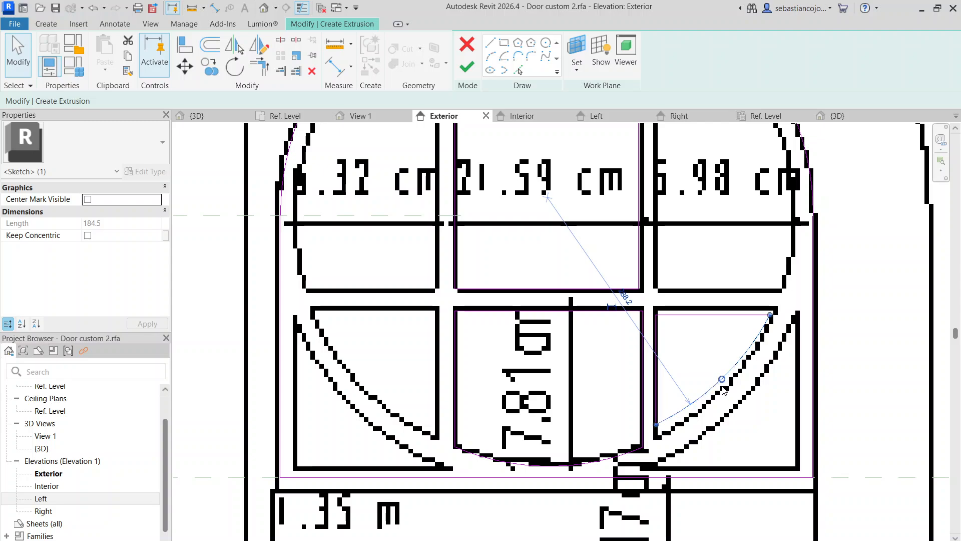
left_click_drag(721, 382, 742, 355)
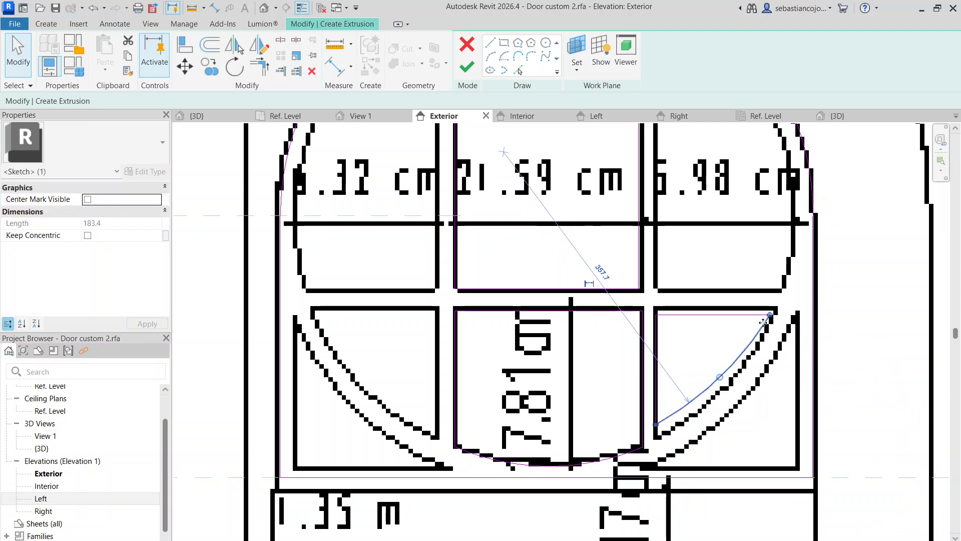
mouse_move(763, 322)
left_mouse_down()
mouse_move(693, 317)
mouse_move(670, 399)
mouse_move(765, 343)
left_mouse_up()
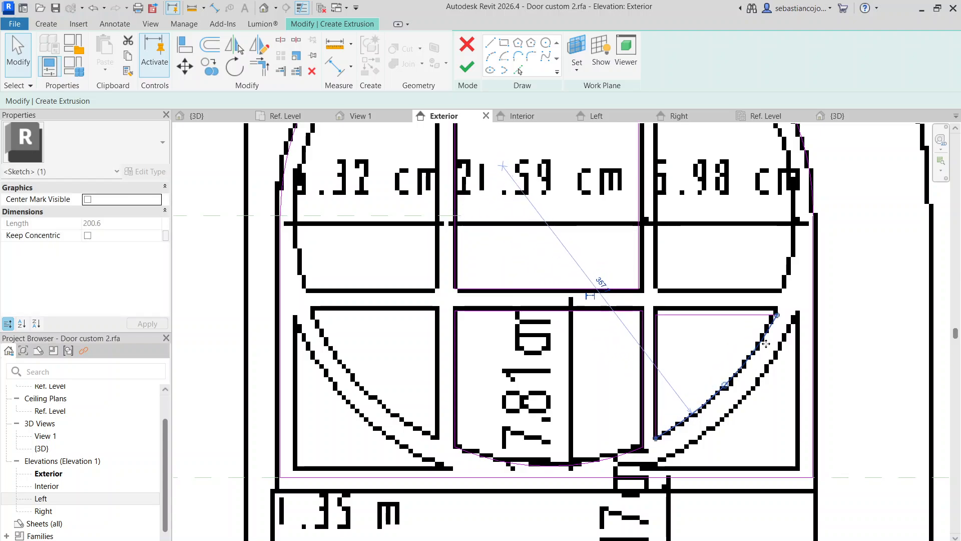
left_click(728, 307)
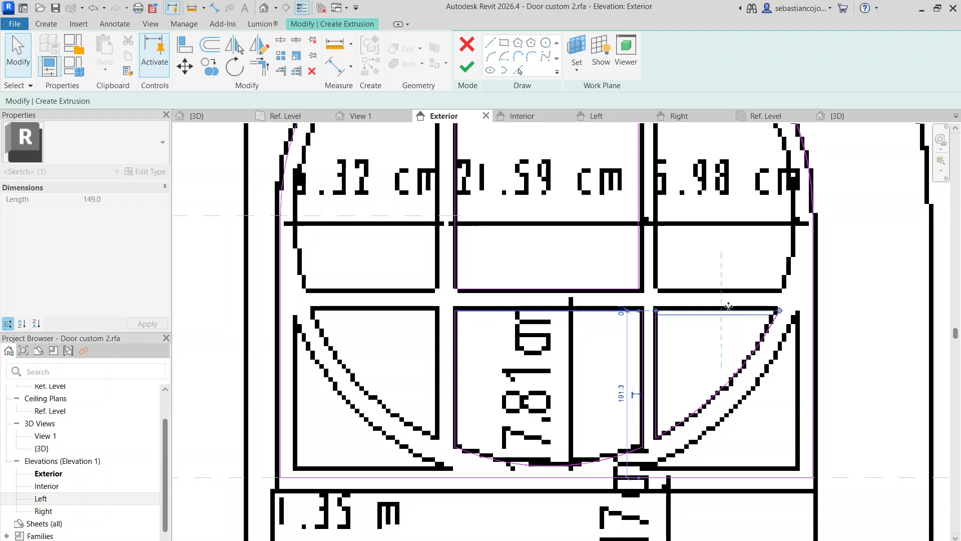
left_click_drag(729, 305, 729, 306)
left_click(766, 355)
scroll(764, 355, "down", 3)
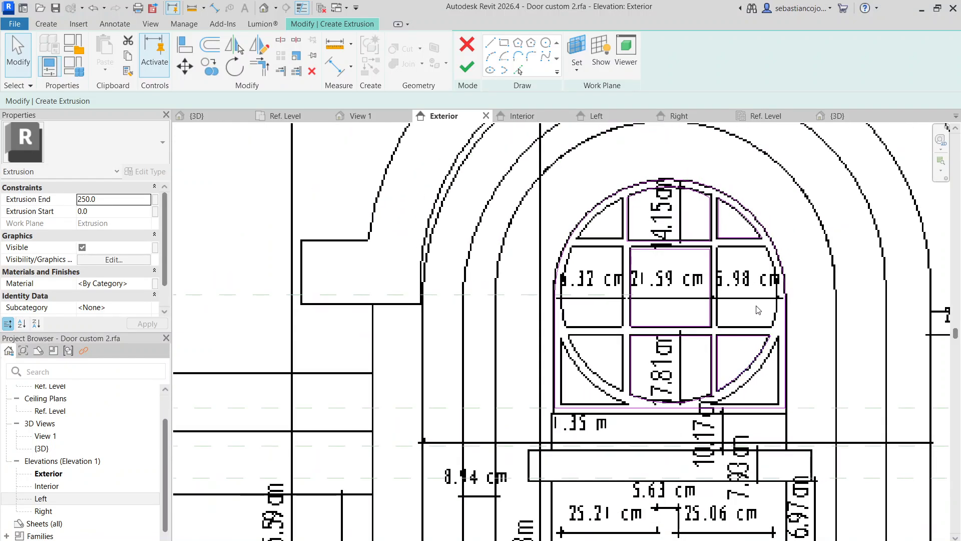
Mirror copies of the upper and lower right corner panes to the left about the centre pane's vertical midline
left_click(711, 185)
key("Escape")
left_click_drag(749, 274, 811, 406)
left_click(268, 52)
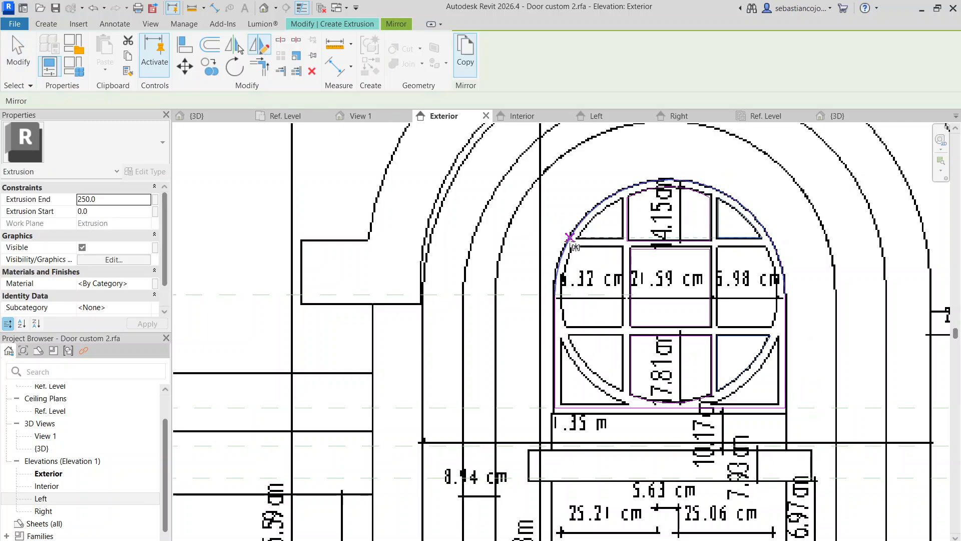
left_click(668, 246)
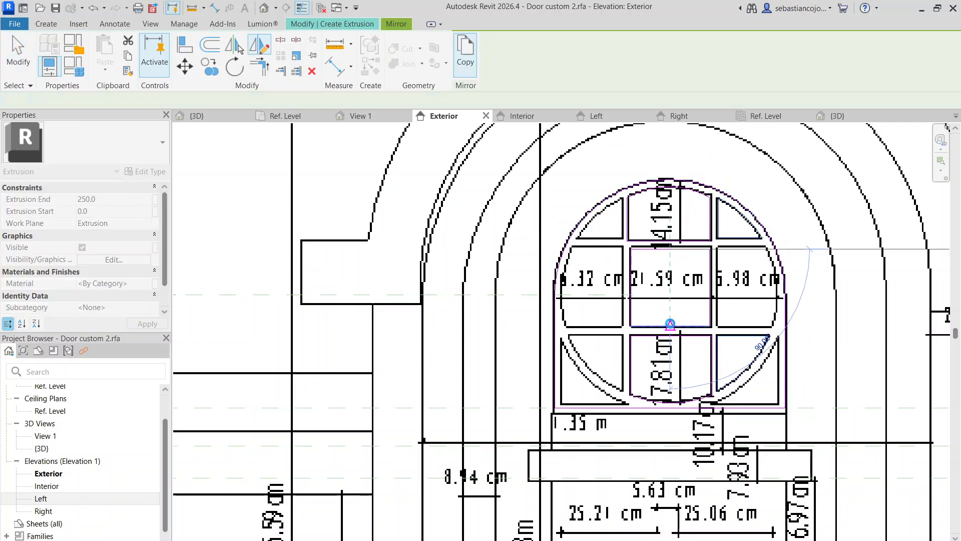
left_click(670, 324)
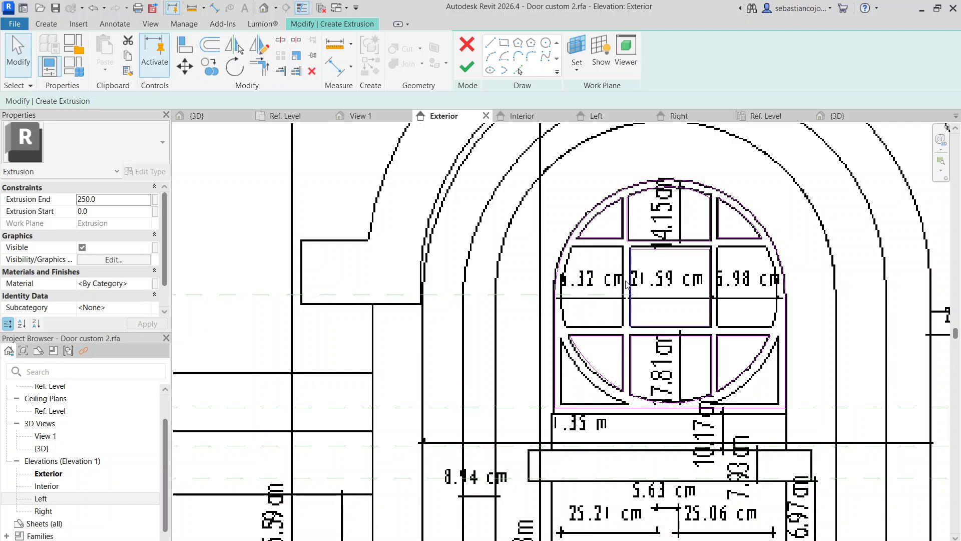
Sketch the top edge, vertical inner side and bottom edge of the middle left pane along the reference
scroll(598, 273, "up", 2)
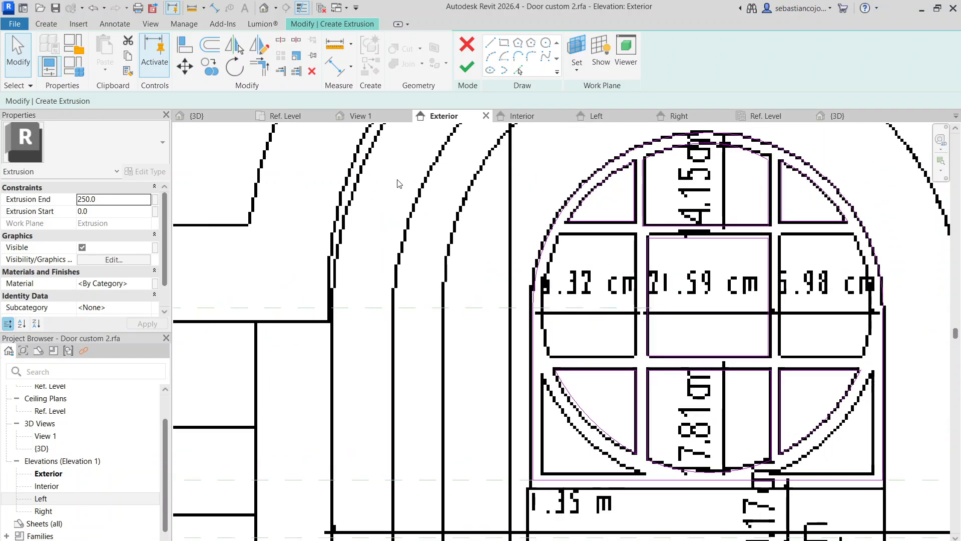
left_click(490, 43)
scroll(557, 237, "up", 2)
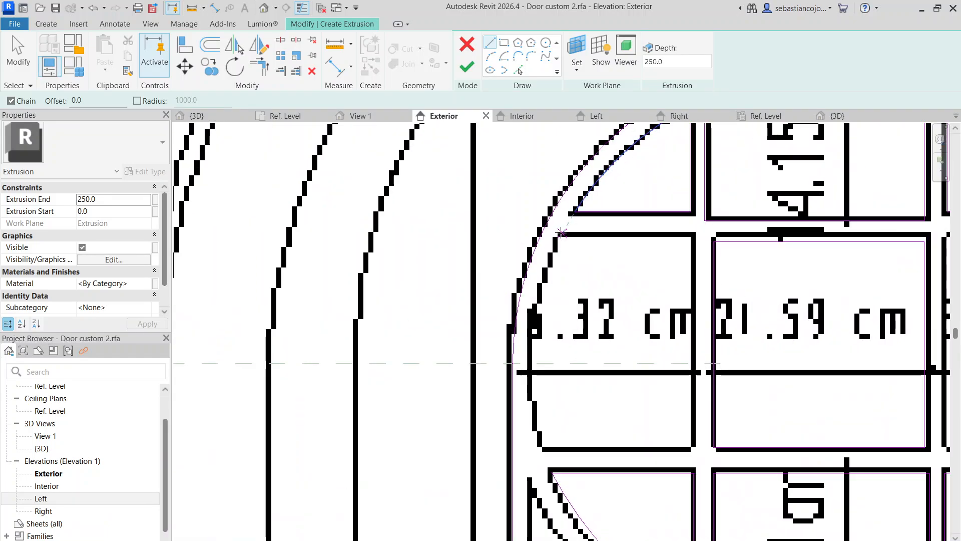
left_click(559, 235)
scroll(695, 235, "down", 3)
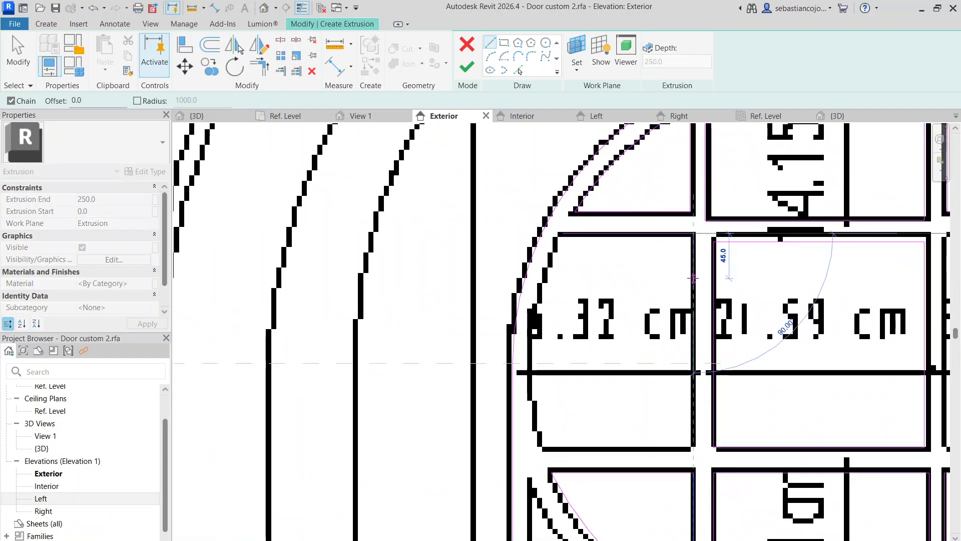
scroll(608, 339, "up", 1)
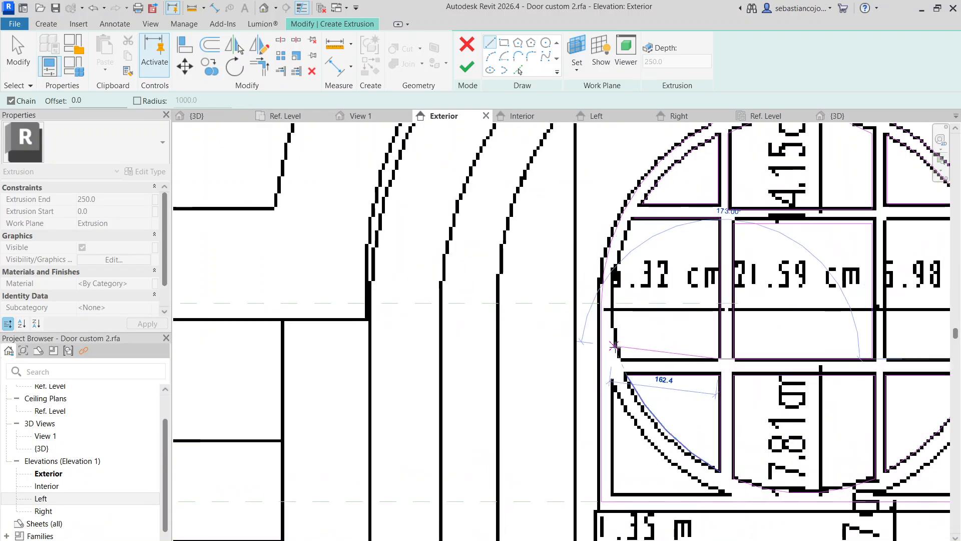
key("Escape")
Close the middle left pane with an arc along the reference between the outer ends of its top and bottom edges
left_click(490, 55)
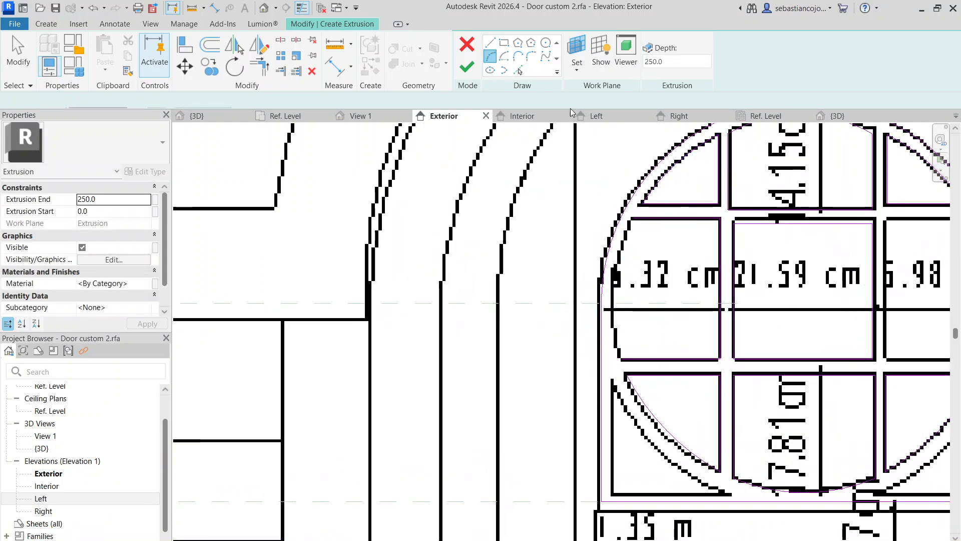
left_click(635, 218)
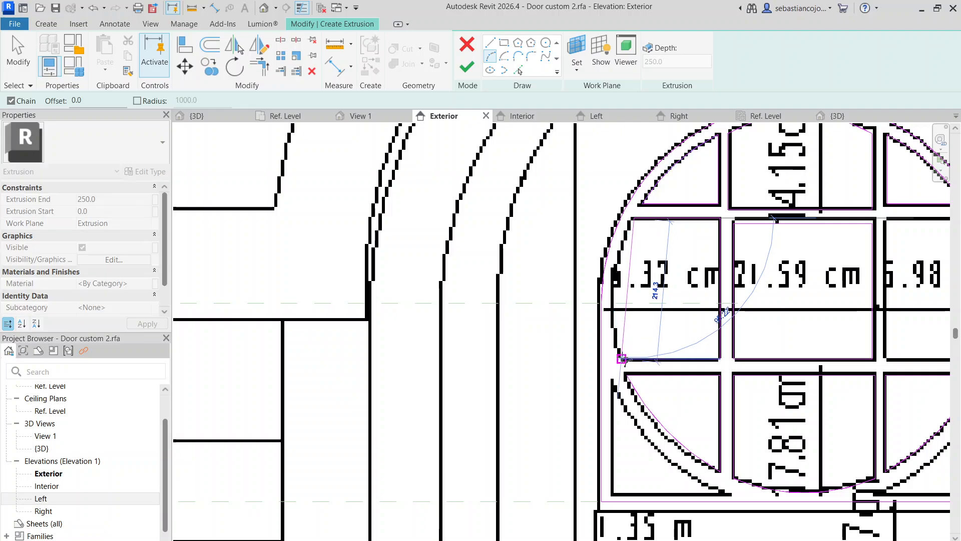
left_click(621, 359)
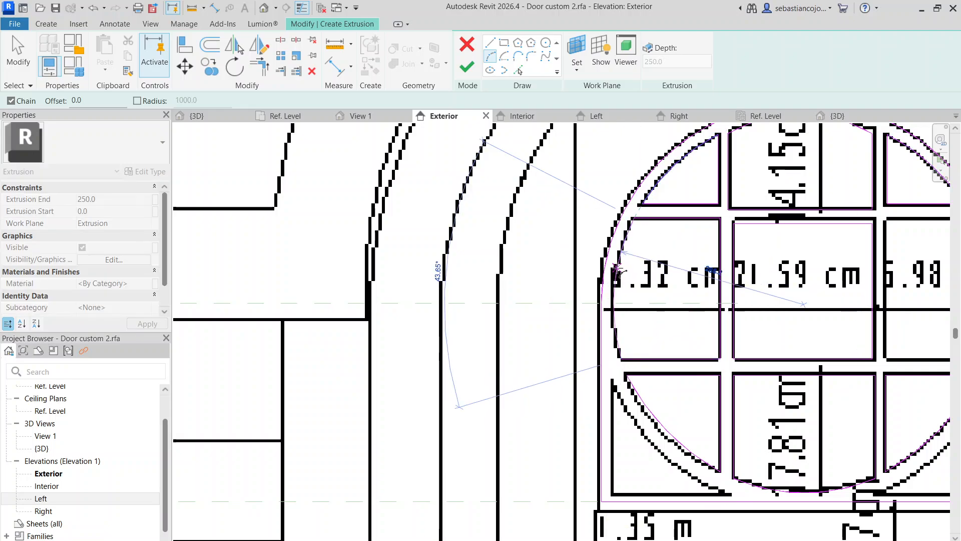
left_click(617, 274)
scroll(641, 272, "down", 2)
scroll(641, 273, "down", 2)
key("Escape")
Mirror a copy of the middle left pane's arc to the right about the centre pane's vertical midline
left_click(631, 272)
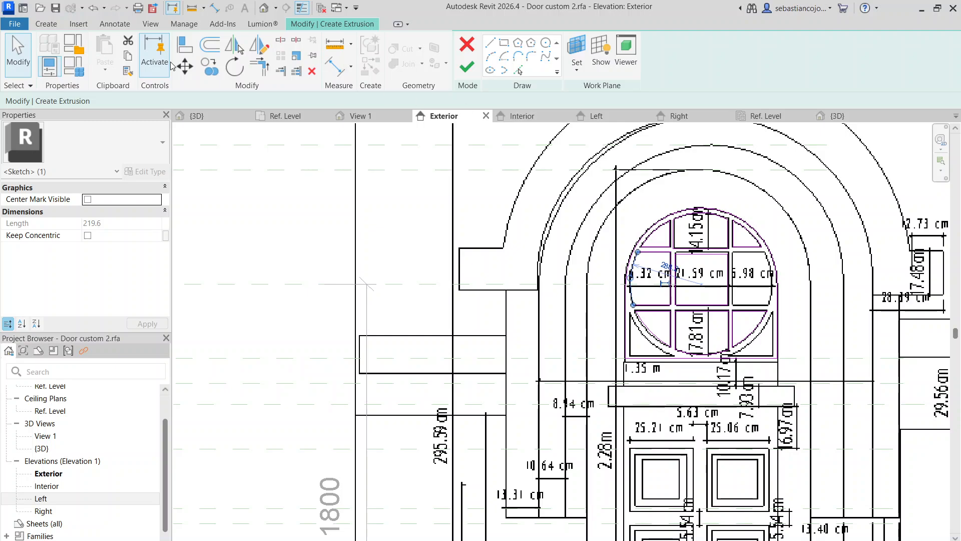
left_click(258, 45)
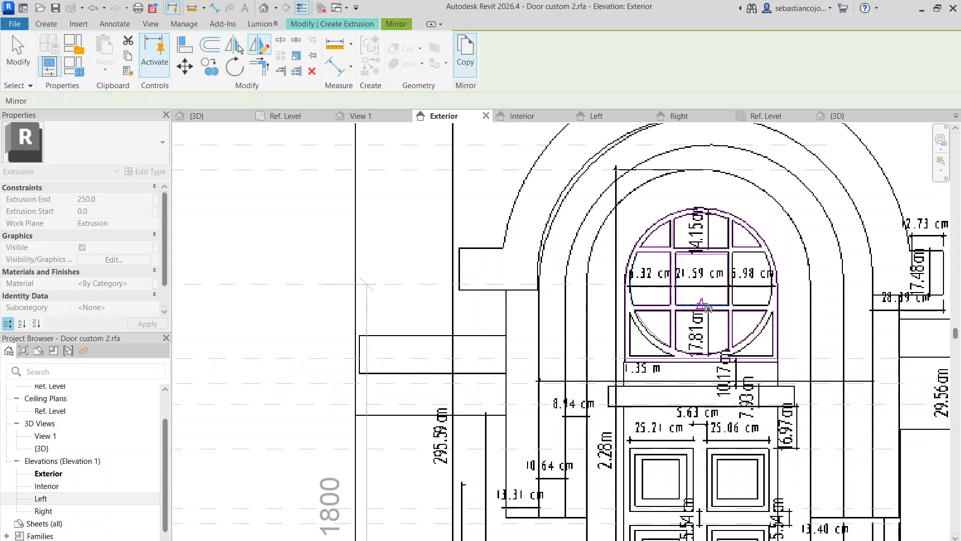
left_click(701, 303)
left_click(701, 260)
Sketch the top, vertical inner and bottom edges of the middle right pane, and finish the window frame extrusion
scroll(646, 216, "up", 4)
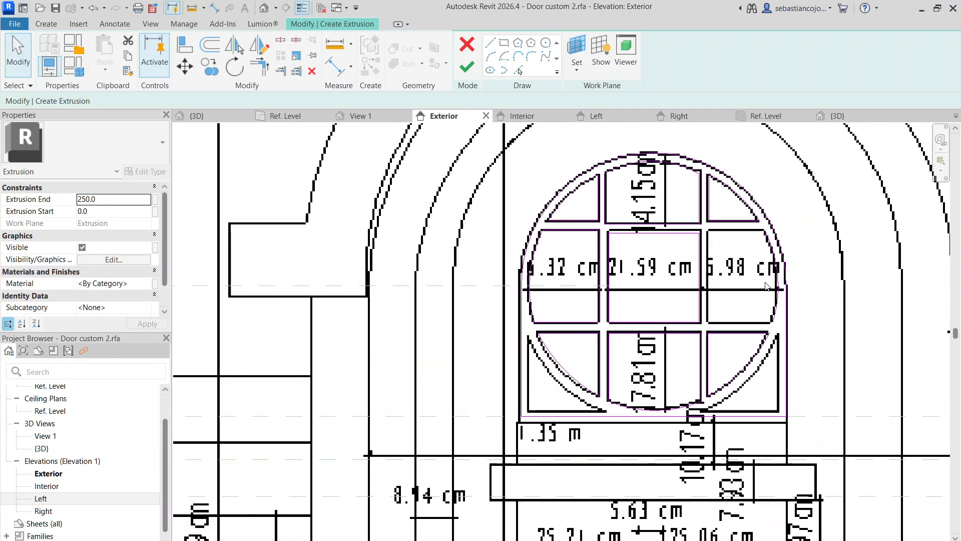
left_click(490, 44)
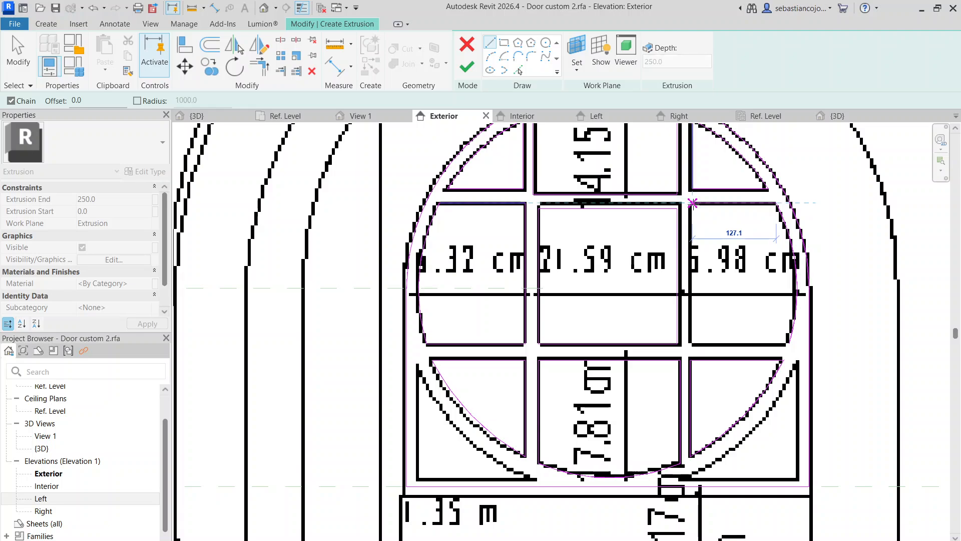
left_click(690, 203)
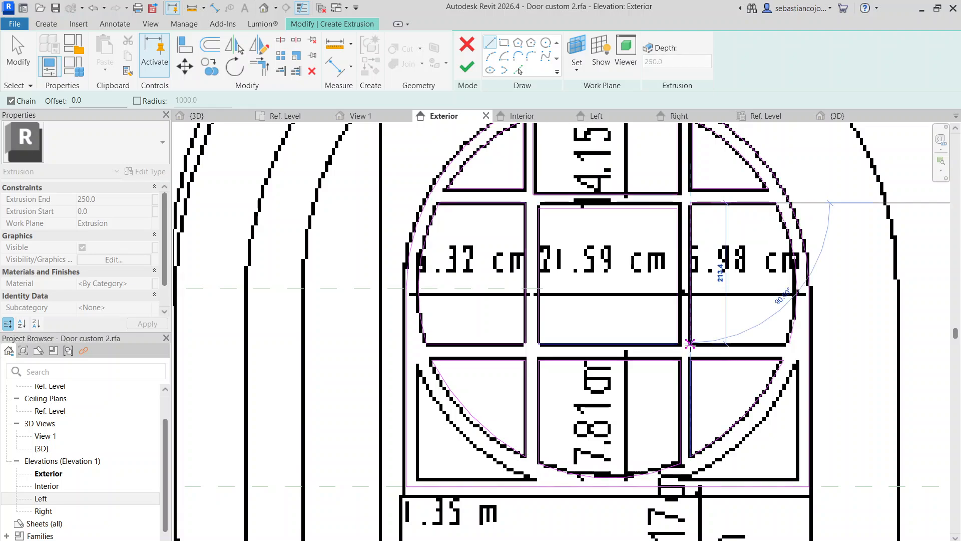
left_click(689, 343)
scroll(701, 300, "down", 5)
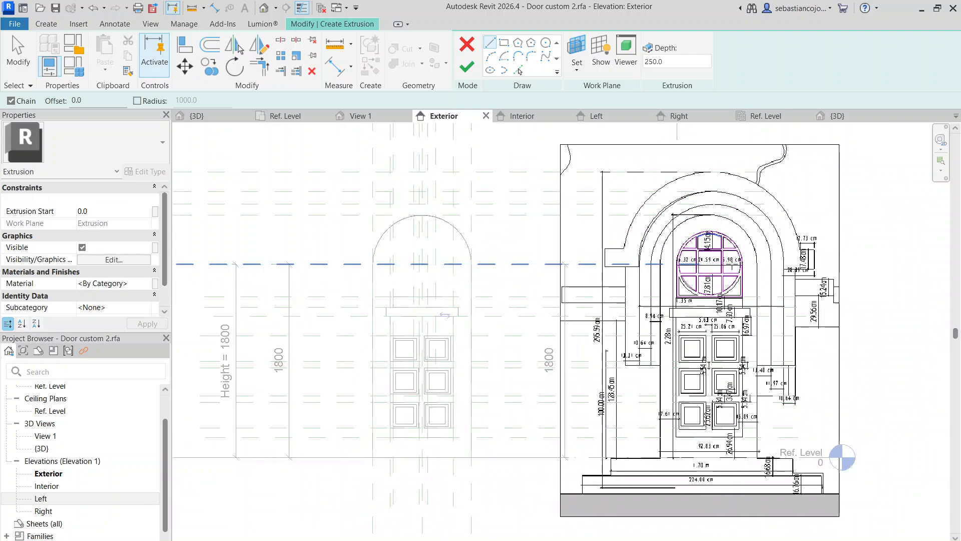
left_click(466, 67)
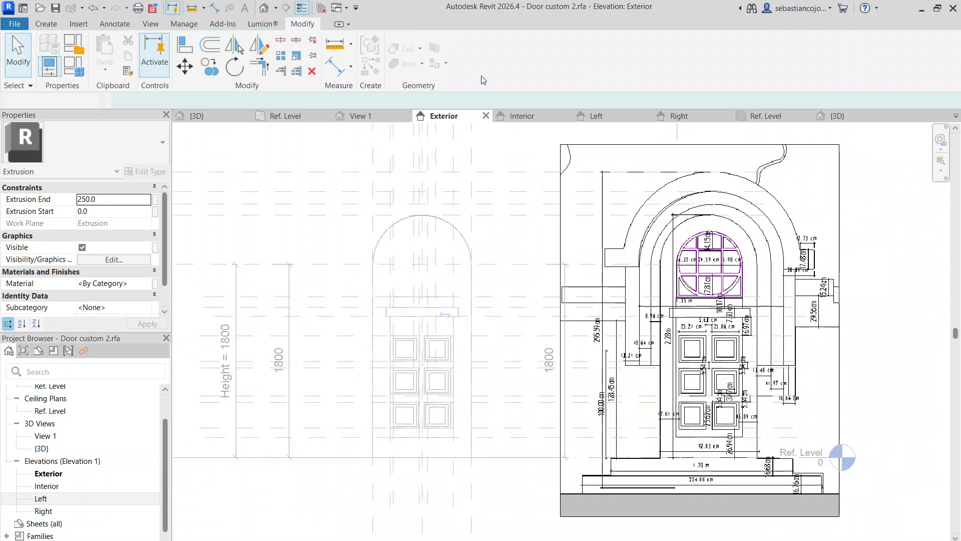
left_click(894, 212)
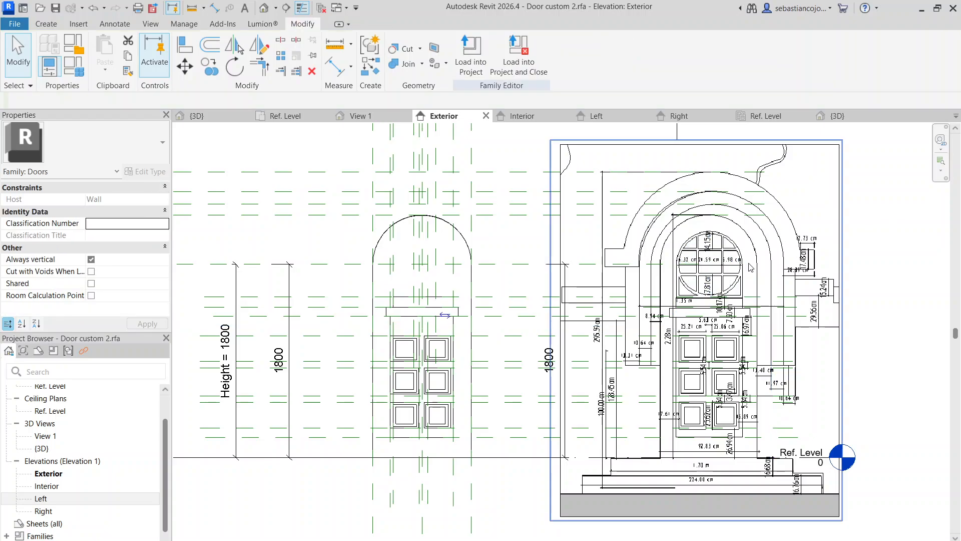
Move the reference image down and to the right, clear of the window frame extrusion
scroll(718, 261, "up", 2)
left_click(721, 251)
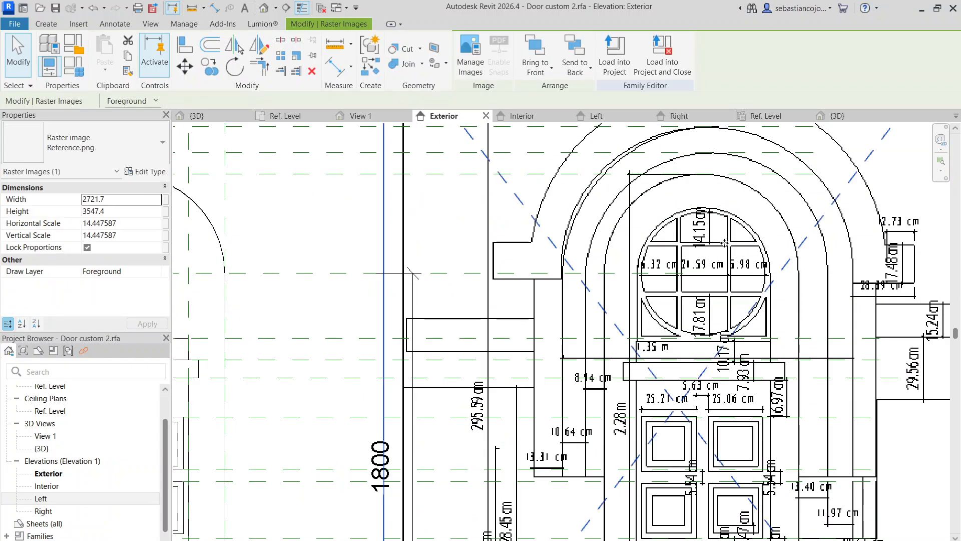
scroll(724, 244, "down", 4)
left_click_drag(650, 244, 805, 323)
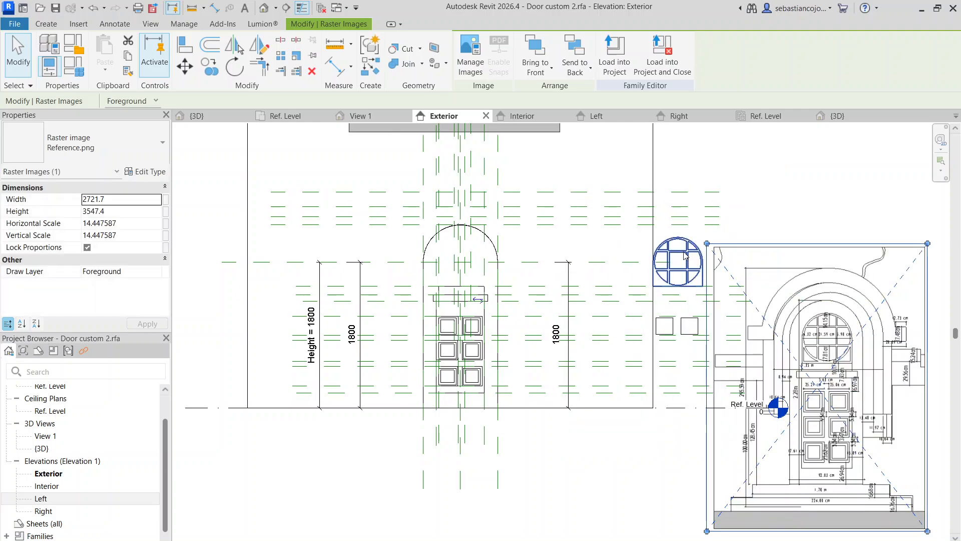
Move the window frame extrusion into the upper part of the arched door, above the panelled leaf
left_click(677, 261)
left_click_drag(677, 261, 460, 264)
scroll(464, 280, "up", 5)
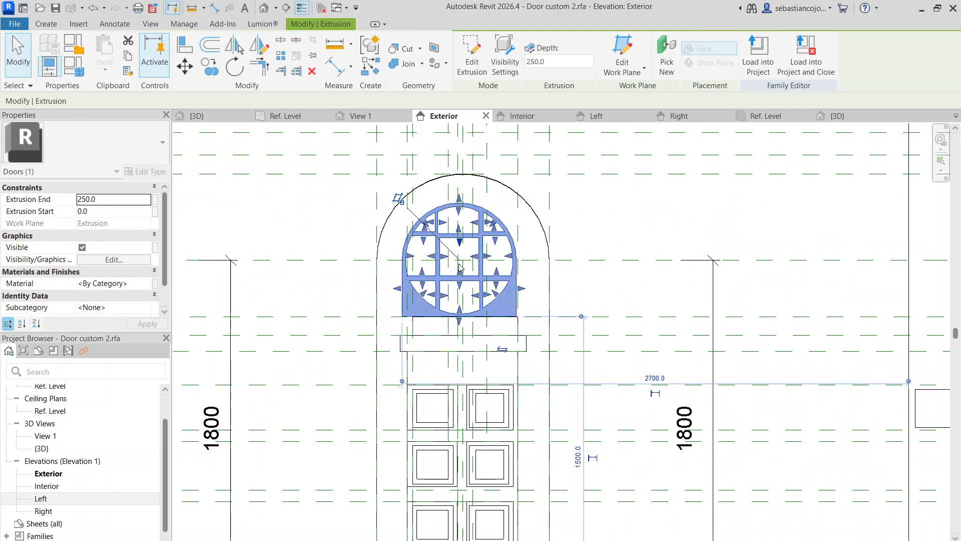
scroll(294, 345, "up", 3)
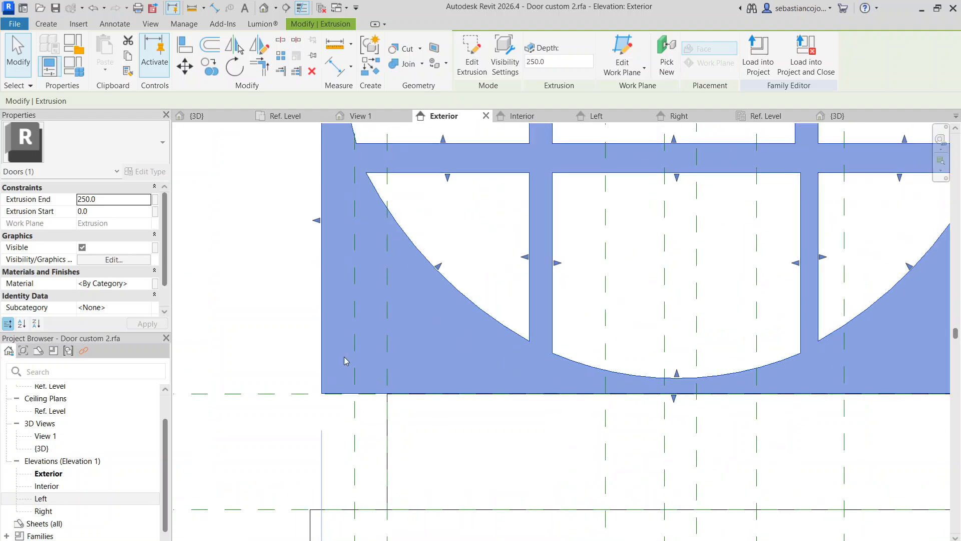
Stretch the left edge of the rectangular strip below the window frame to the outer left reference plane
scroll(437, 328, "down", 6)
left_click(426, 342)
scroll(423, 336, "up", 5)
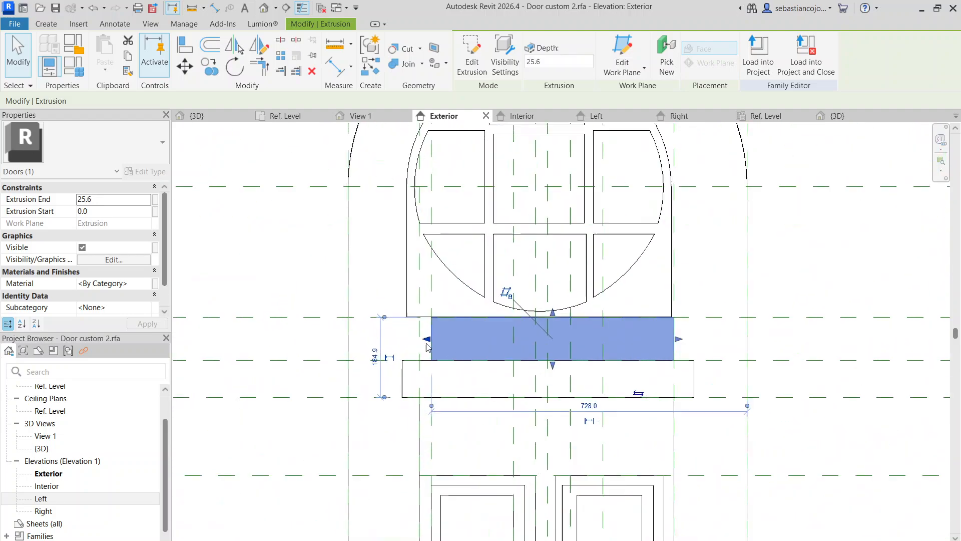
scroll(409, 306, "up", 3)
Align the window frame's lower left corner with the upper left corner of the strip below it
left_click_drag(408, 306, 436, 311)
left_click(437, 310)
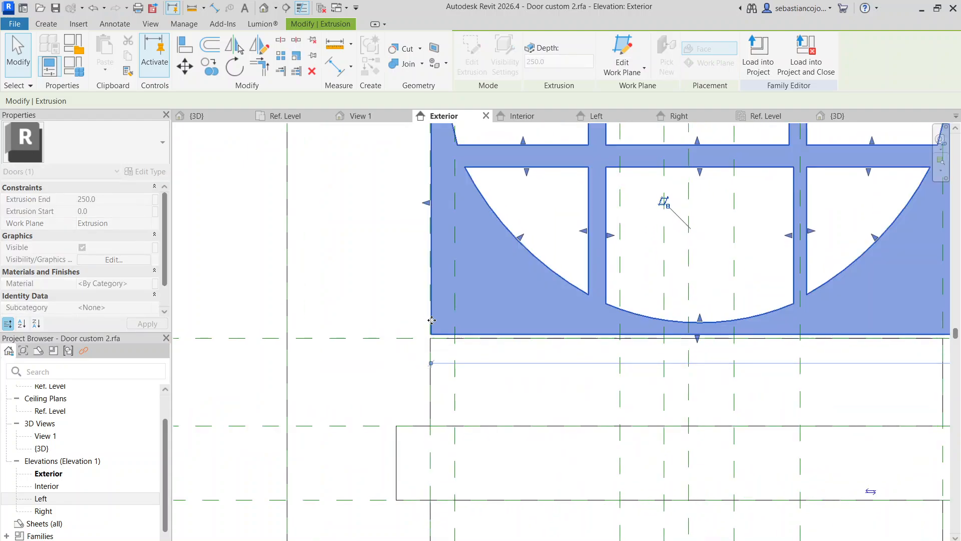
scroll(446, 339, "up", 5)
left_click(423, 371)
left_click(429, 364)
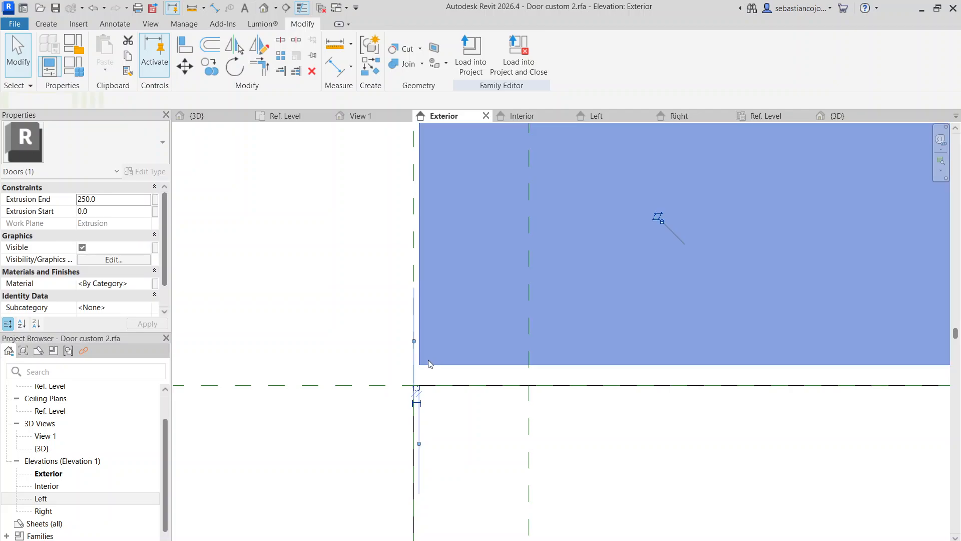
scroll(413, 385, "down", 4)
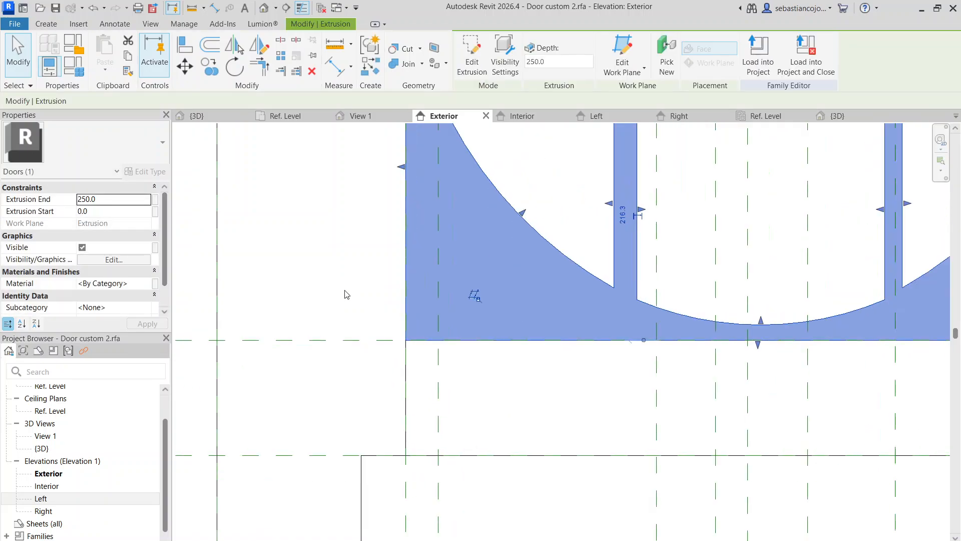
left_click(581, 260)
Open the window frame extrusion's sketch for editing
scroll(581, 263, "down", 5)
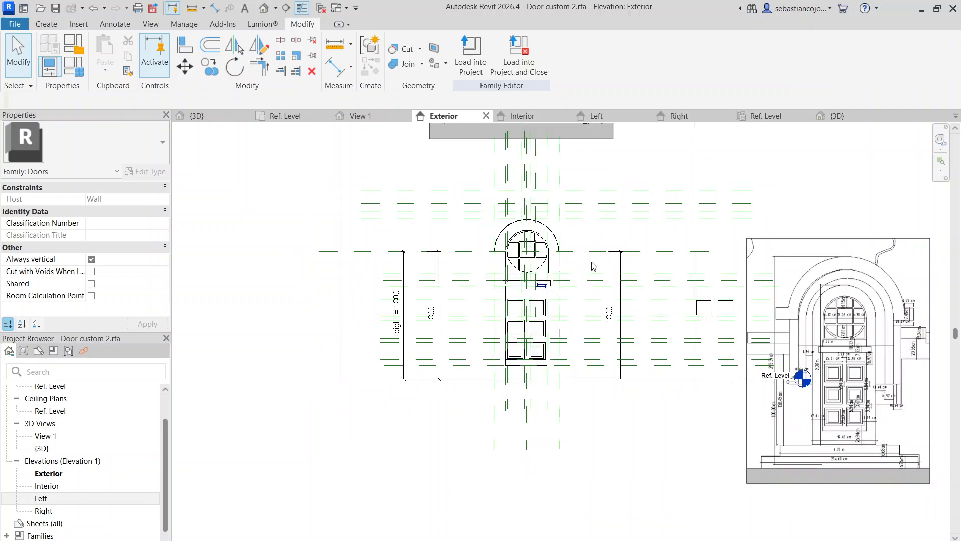
scroll(912, 335, "up", 4)
scroll(880, 334, "down", 4)
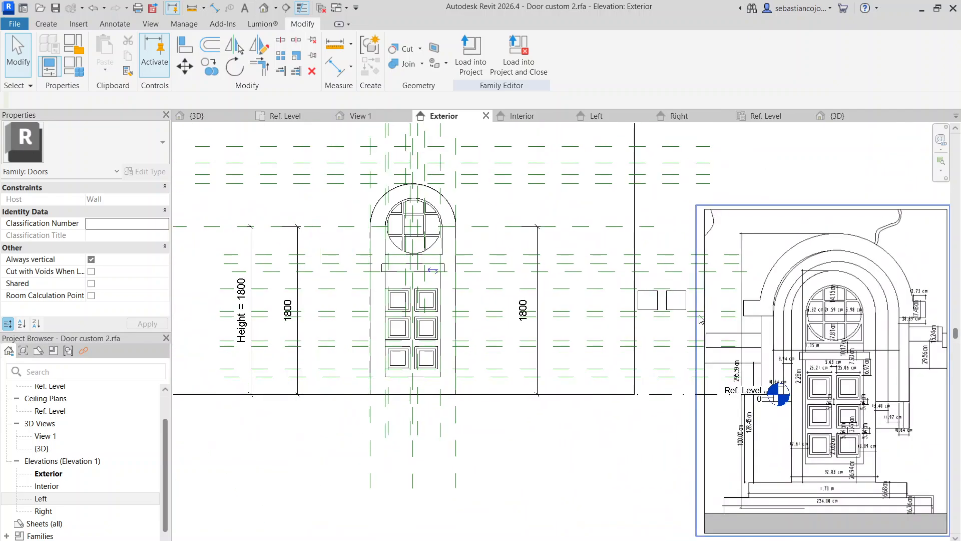
scroll(442, 254, "up", 5)
scroll(442, 254, "down", 5)
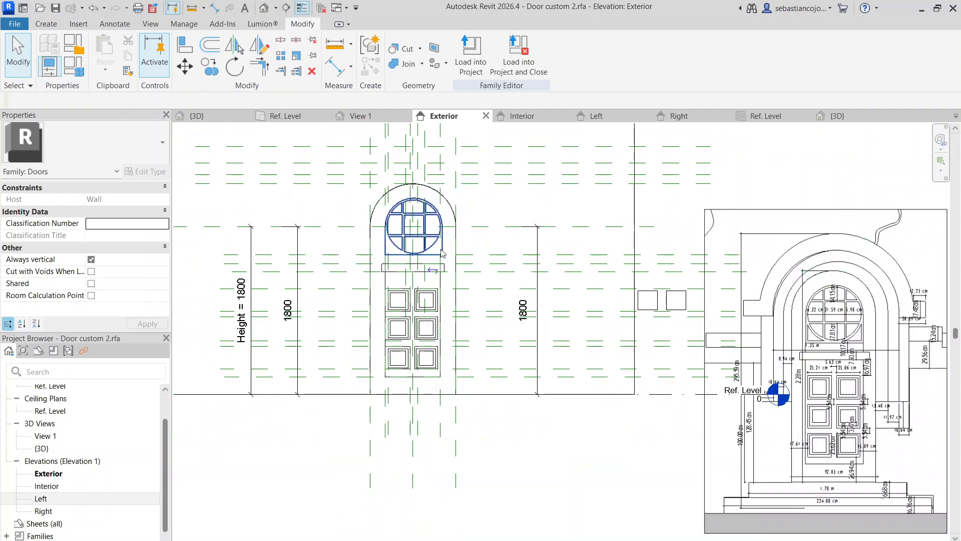
left_click(442, 254)
scroll(443, 254, "up", 6)
double_click(440, 249)
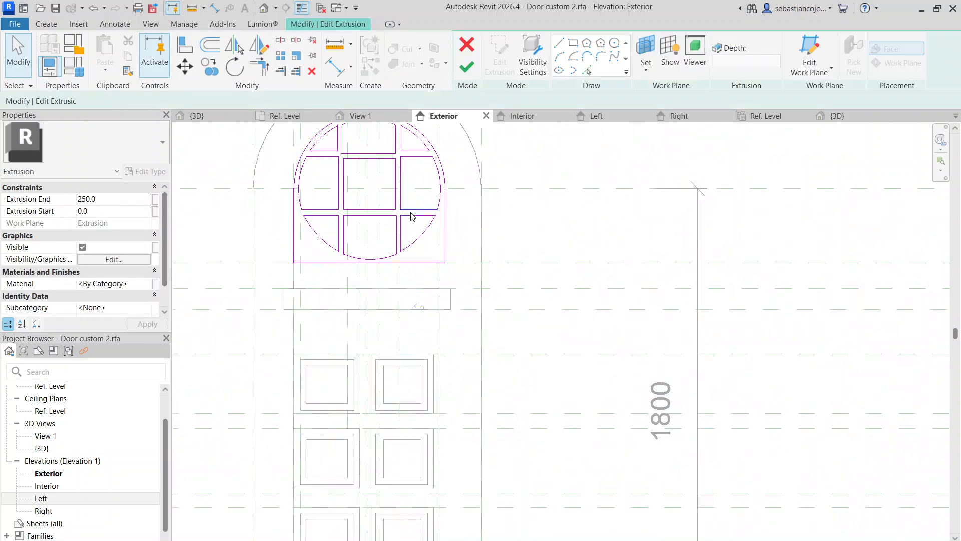
Draw an arc with a chord of about 185 mm just outside the lower right pane's arc, following its curve
scroll(408, 215, "up", 4)
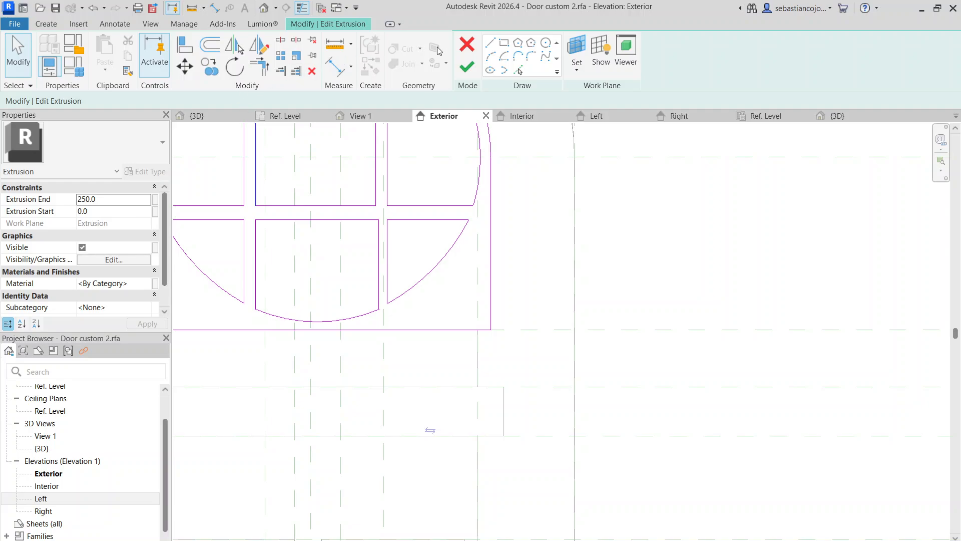
left_click(489, 56)
scroll(408, 303, "up", 3)
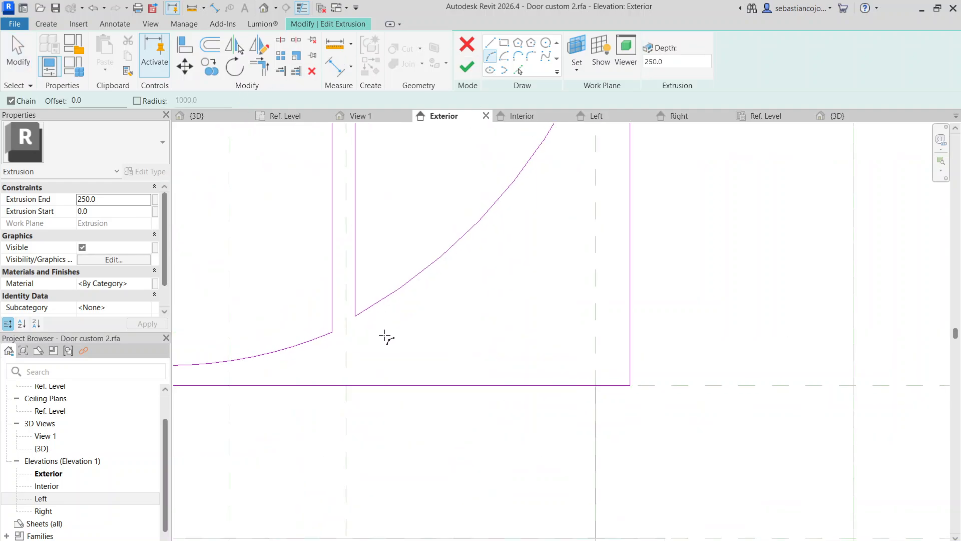
left_click(384, 335)
scroll(517, 228, "down", 5)
scroll(547, 182, "up", 5)
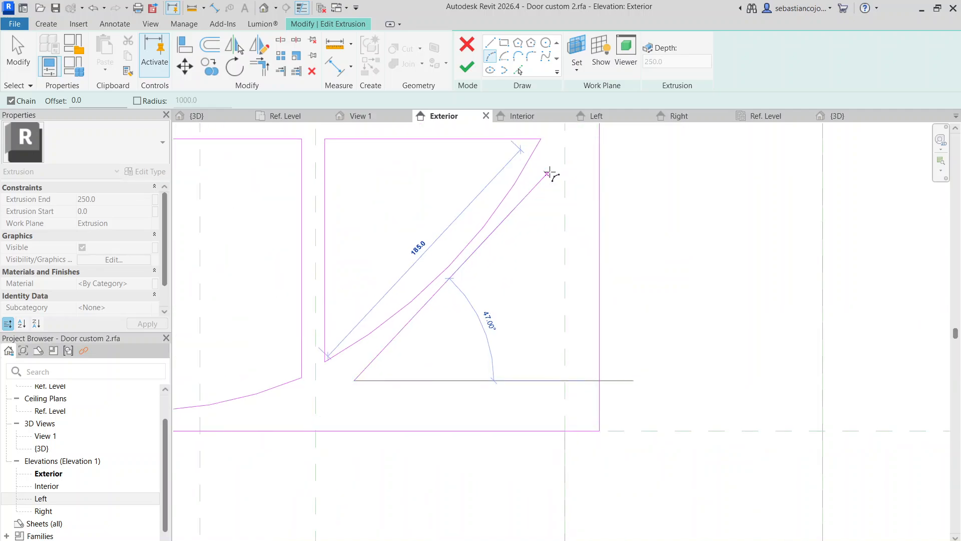
left_click(553, 173)
scroll(524, 242, "up", 3)
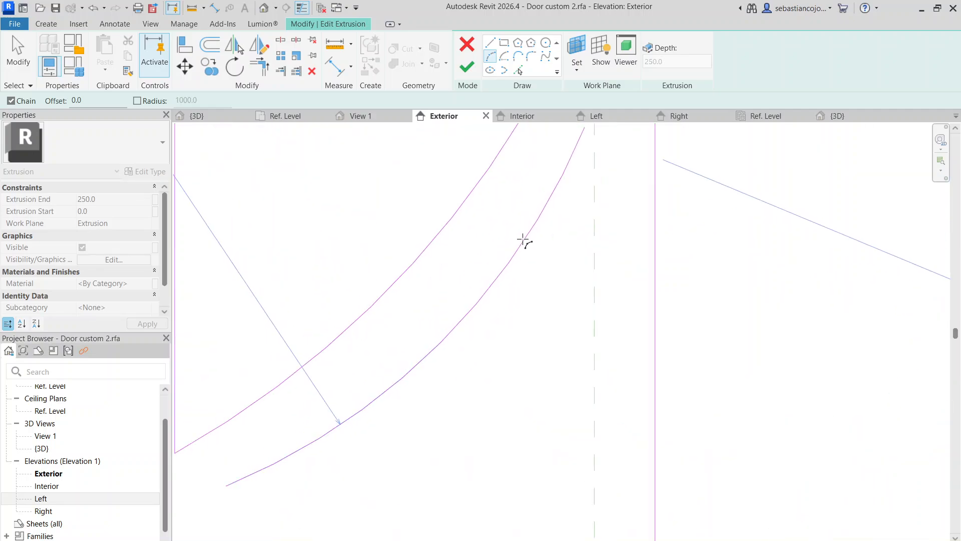
left_click(523, 241)
scroll(521, 236, "down", 5)
key("Escape")
key("Escape")
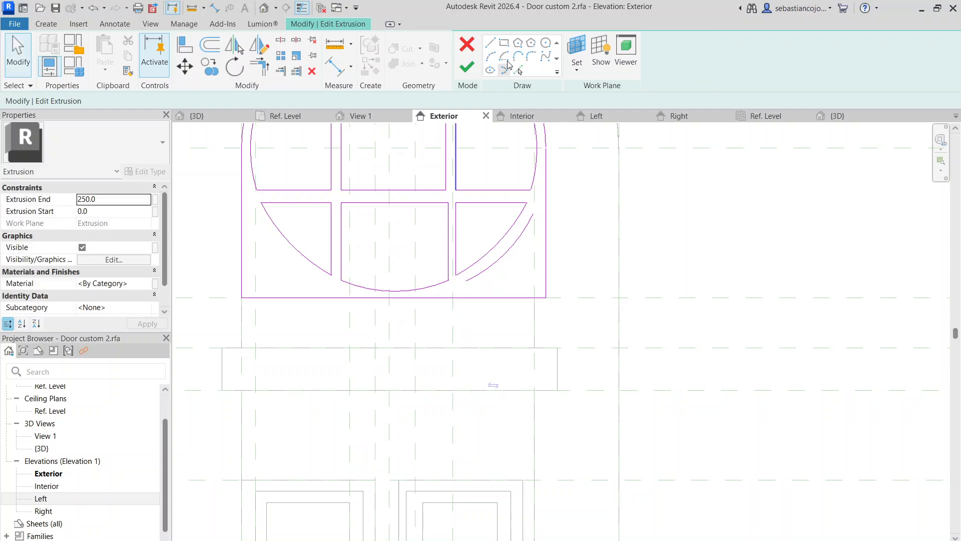
Connect the new arc's ends with a horizontal bottom edge and a vertical outer edge to form a corner opening
left_click(491, 47)
scroll(465, 280, "up", 3)
left_click(456, 294)
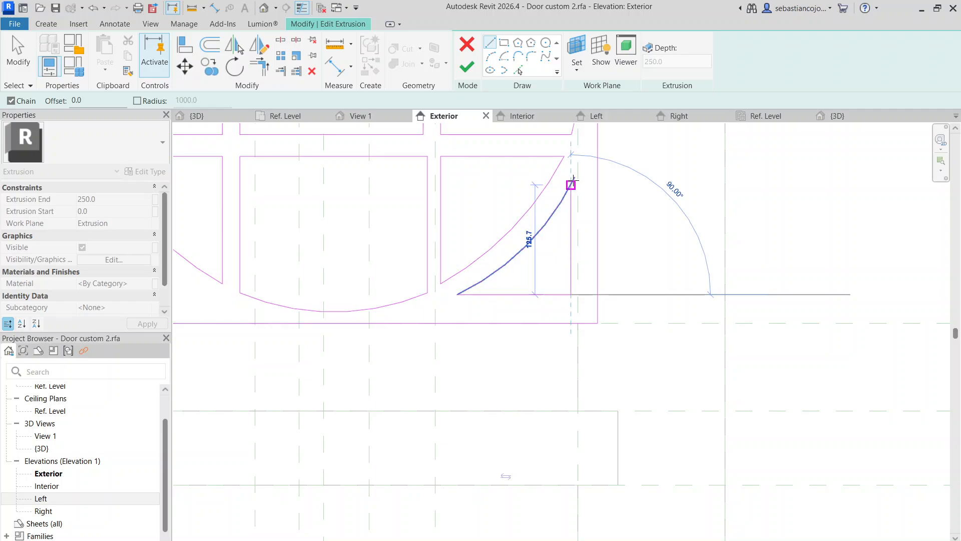
left_click(570, 185)
scroll(575, 191, "up", 3)
key("Escape")
Move the corner opening's vertical edge out to the reference plane and its bottom edge down to about 20 mm from the frame's bottom
left_click_drag(566, 197, 581, 198)
scroll(451, 331, "down", 2)
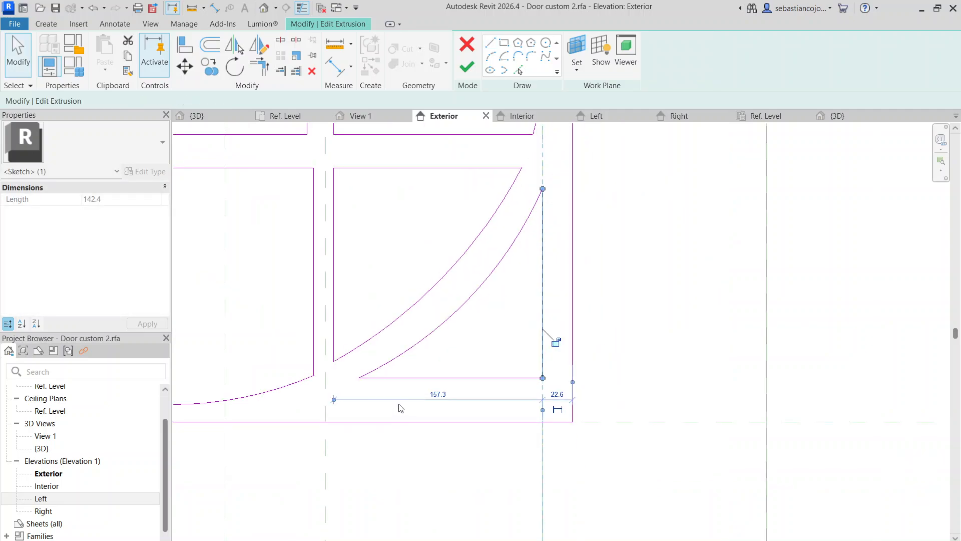
left_click(426, 377)
left_click_drag(422, 388, 425, 395)
scroll(435, 338, "down", 3)
key("Escape")
scroll(493, 335, "up", 3)
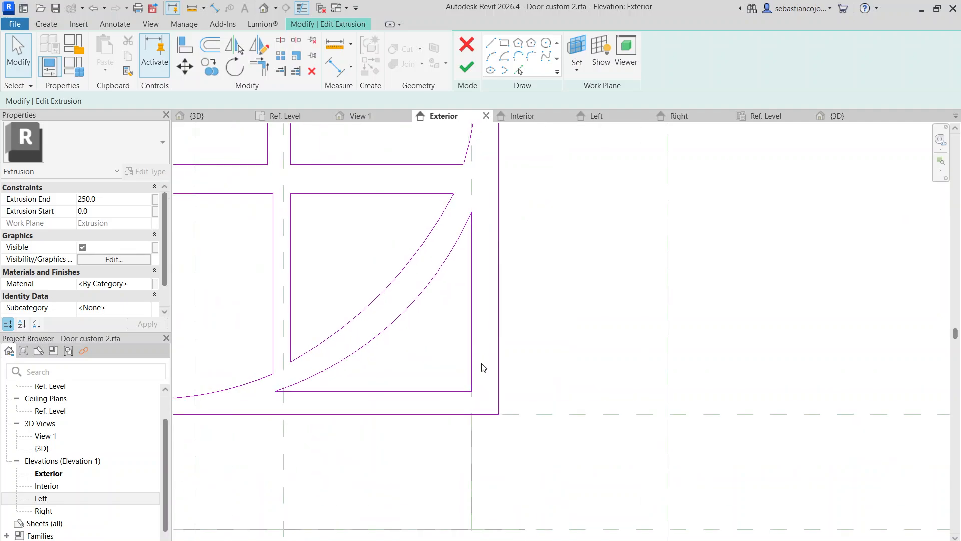
left_click_drag(426, 292, 415, 270)
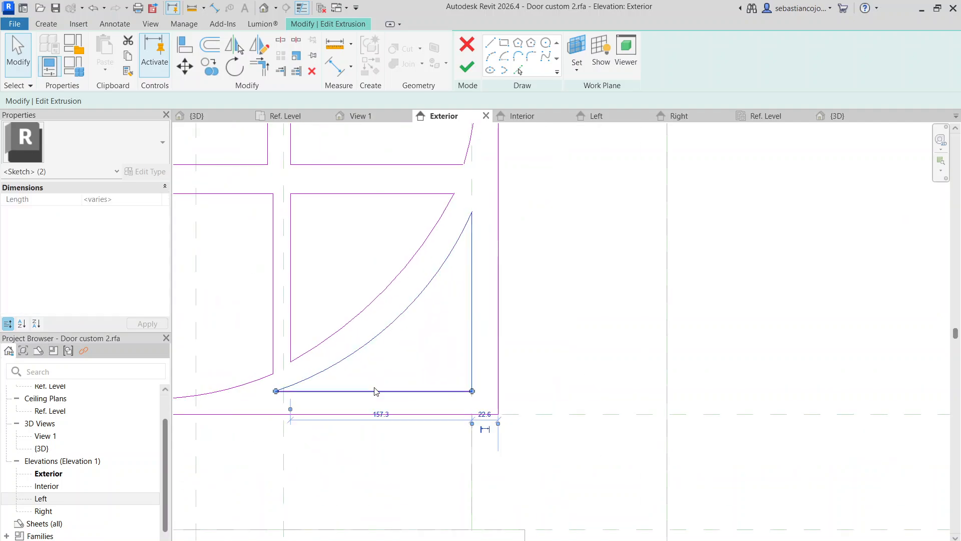
left_click(379, 391, "ctrl")
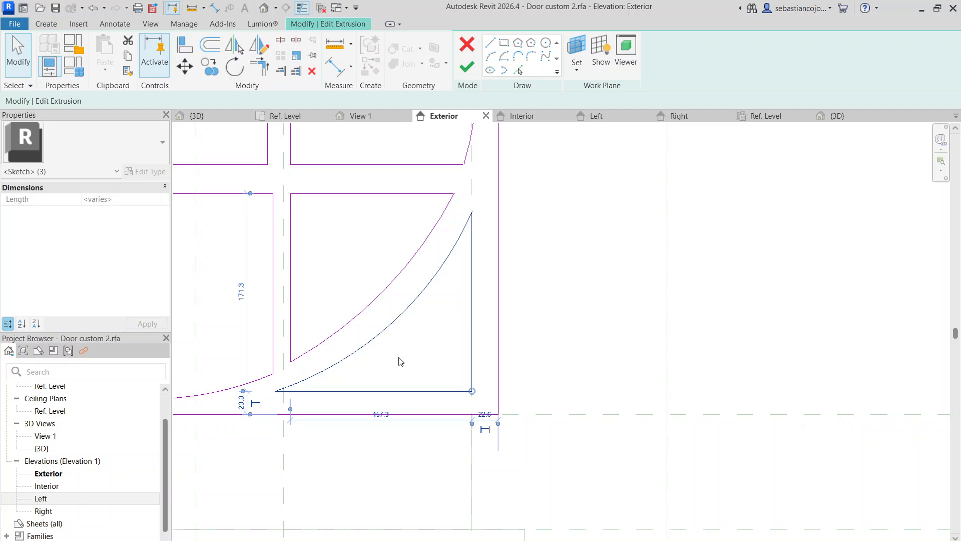
key("super")
key("super")
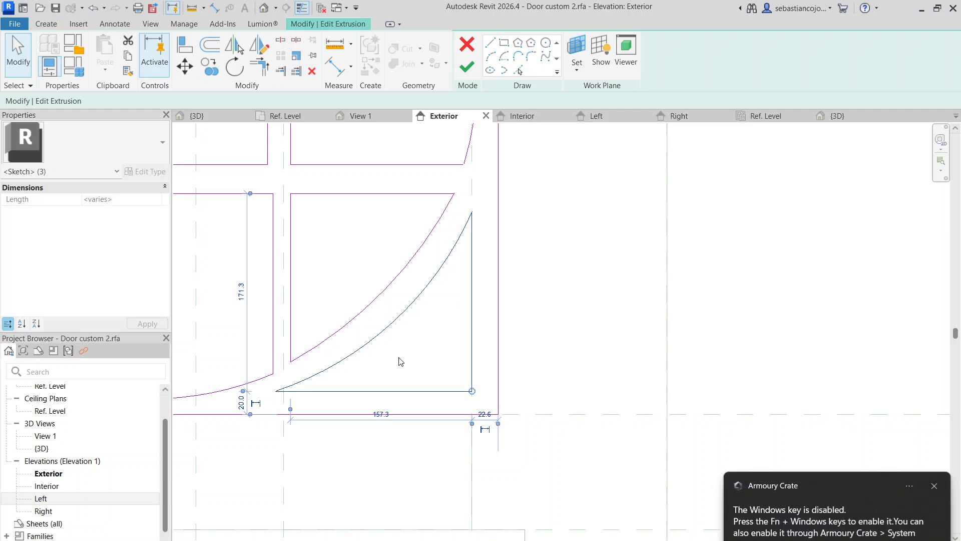
left_click(401, 361)
scroll(400, 361, "up", 1)
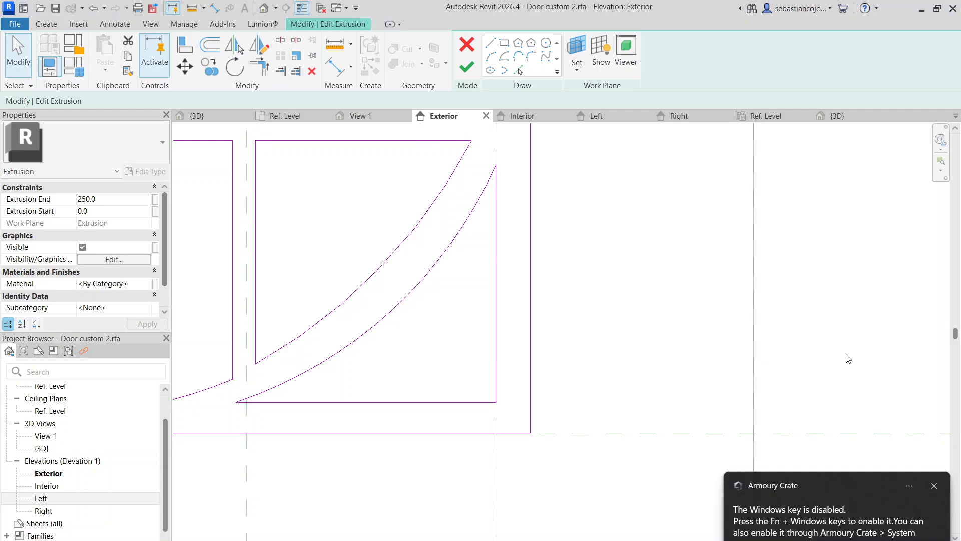
Mirror a copy of the lower right corner opening to the left side about a vertical axis drawn on the centre reference plane
scroll(626, 394, "down", 4)
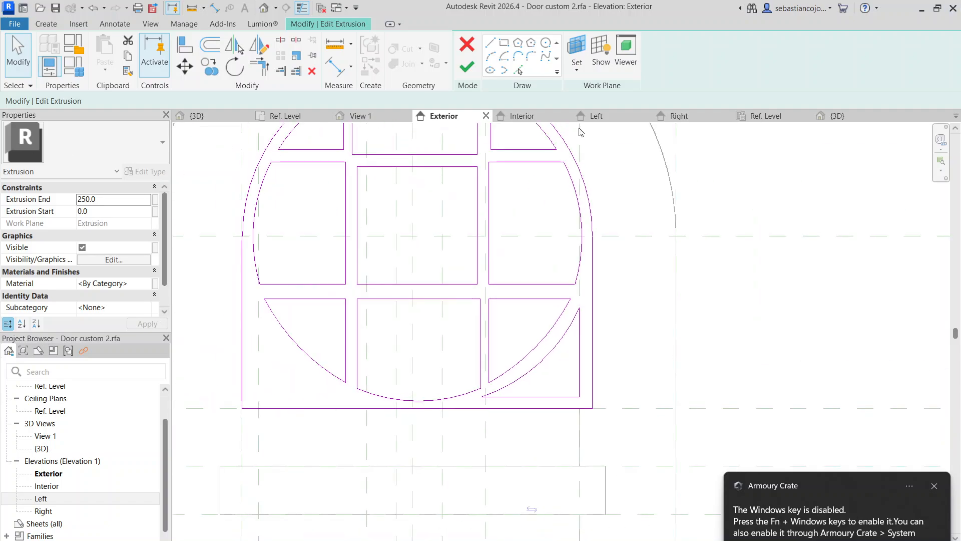
left_click(259, 45)
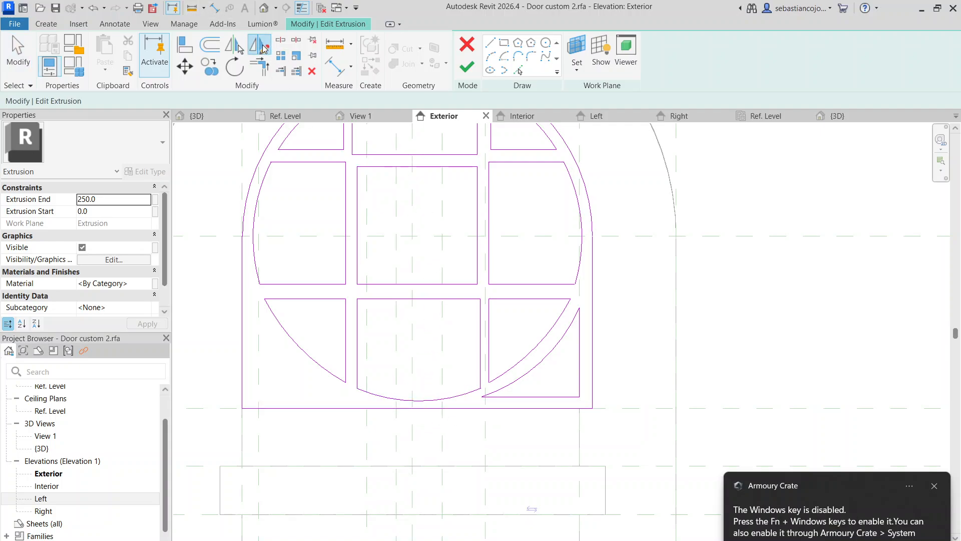
key("Escape")
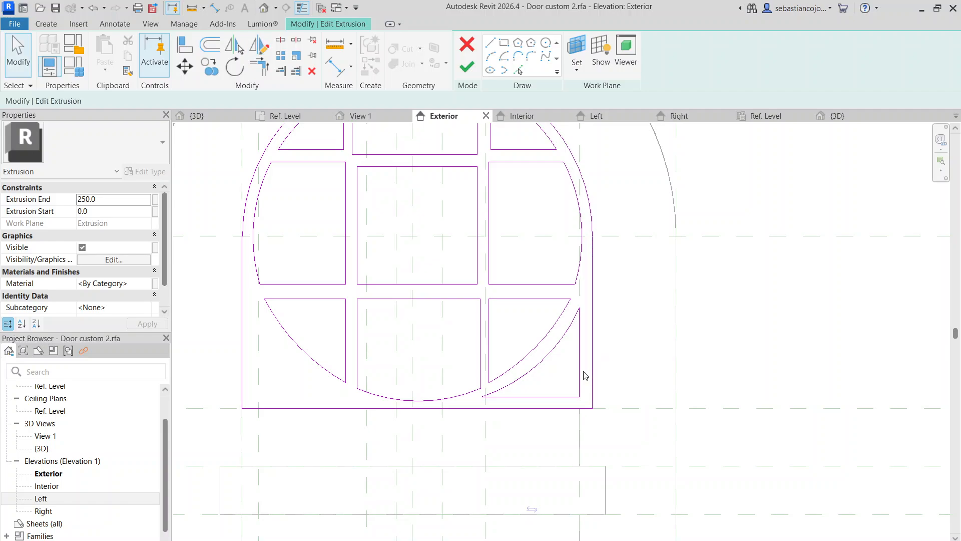
scroll(576, 409, "up", 3)
left_click_drag(592, 393, 548, 291)
scroll(468, 186, "down", 3)
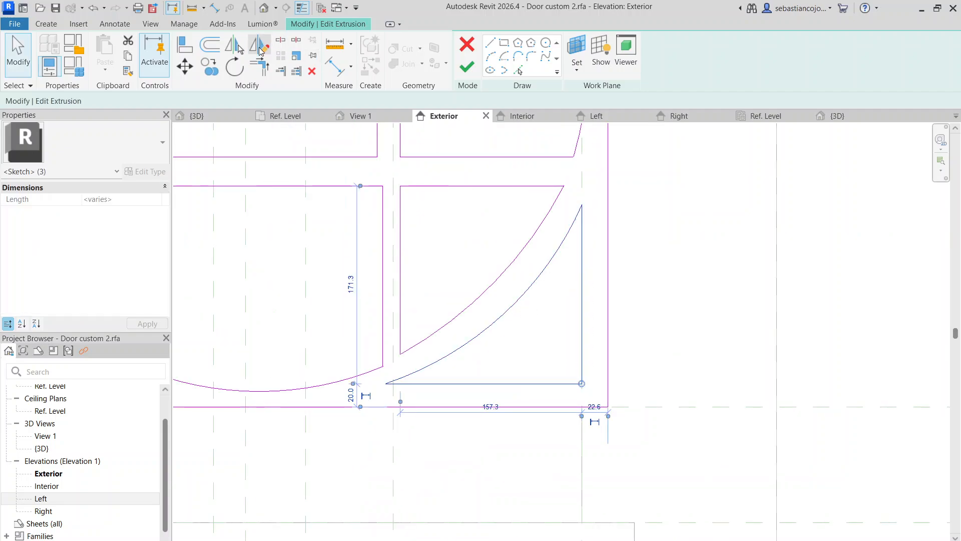
left_click(259, 45)
left_click(335, 309)
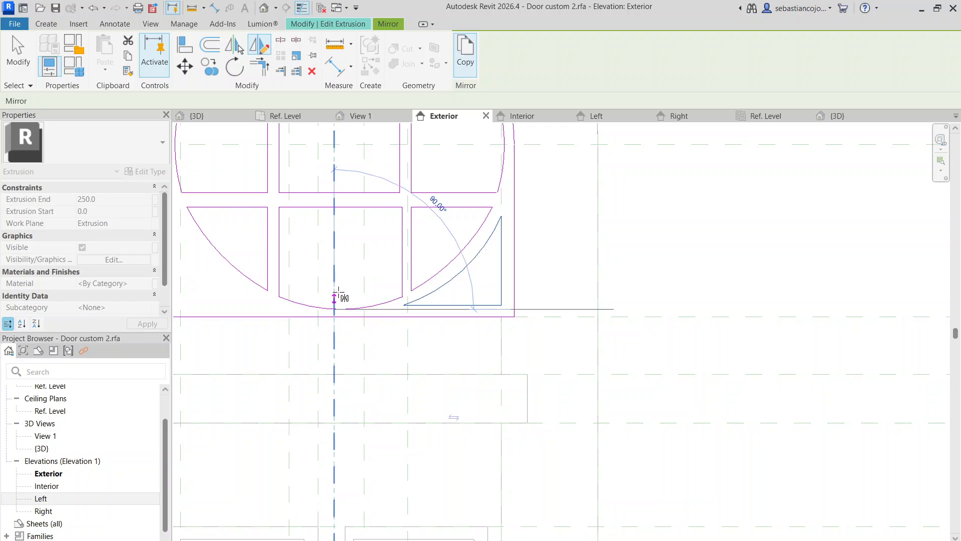
left_click(337, 251)
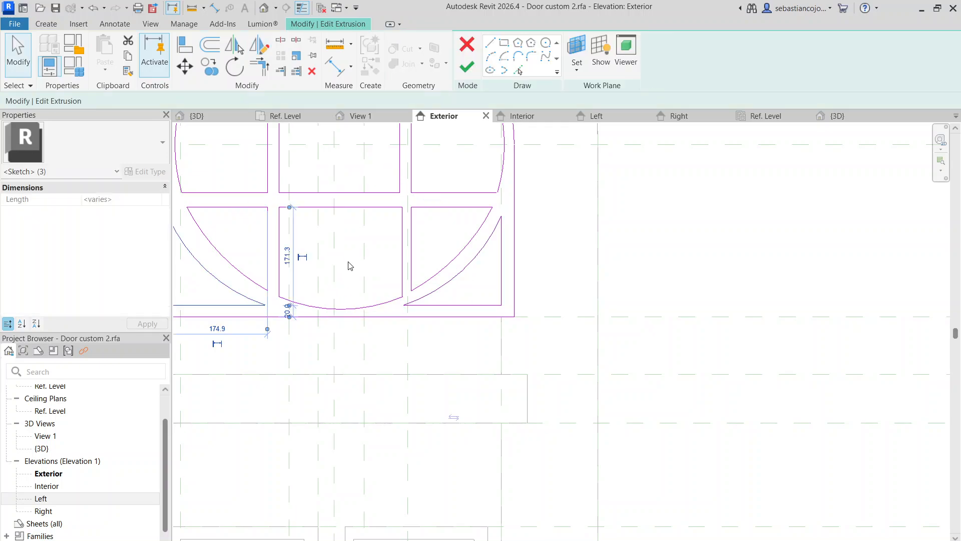
Shift the mirrored opening to about 25 mm from the frame's outer edge and 15 mm from its bottom, and finish the sketch
scroll(349, 264, "down", 1)
scroll(290, 270, "up", 3)
mouse_move(285, 229)
left_mouse_down()
mouse_move(328, 245)
mouse_move(300, 220)
mouse_move(293, 232)
mouse_move(303, 240)
left_mouse_up()
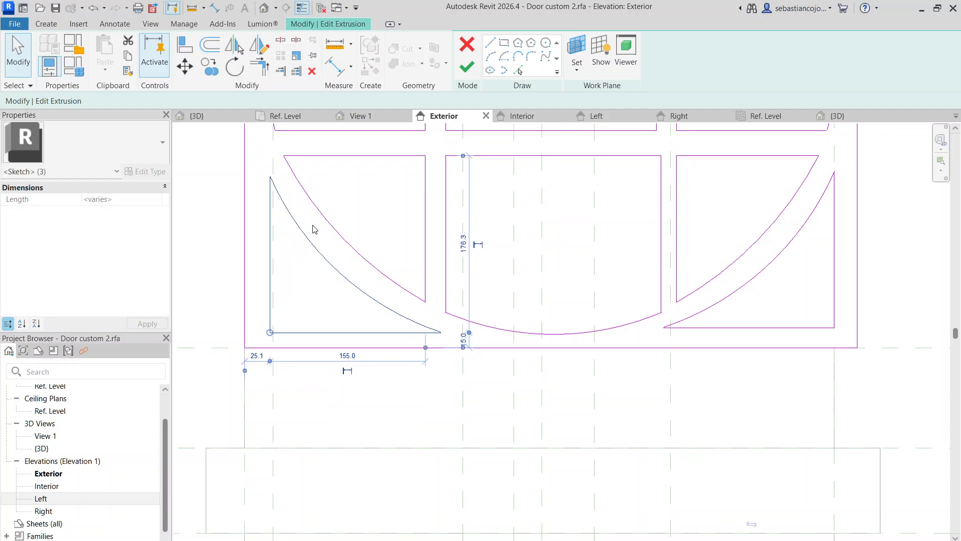
left_click(467, 66)
left_click(611, 191)
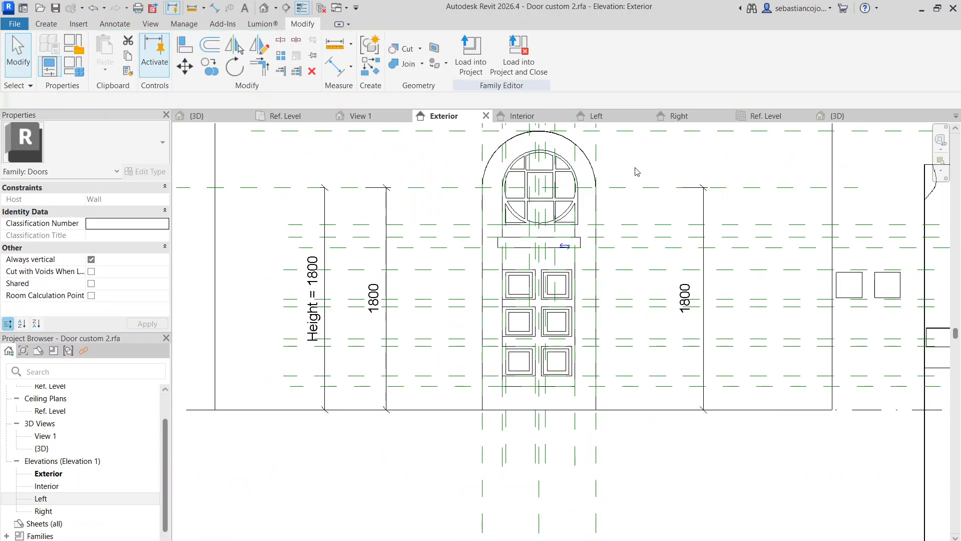
Reduce the window frame's extrusion depth to 36.6 mm in the Left elevation by pulling its outer face toward the wall
scroll(634, 168, "down", 3)
scroll(604, 186, "up", 2)
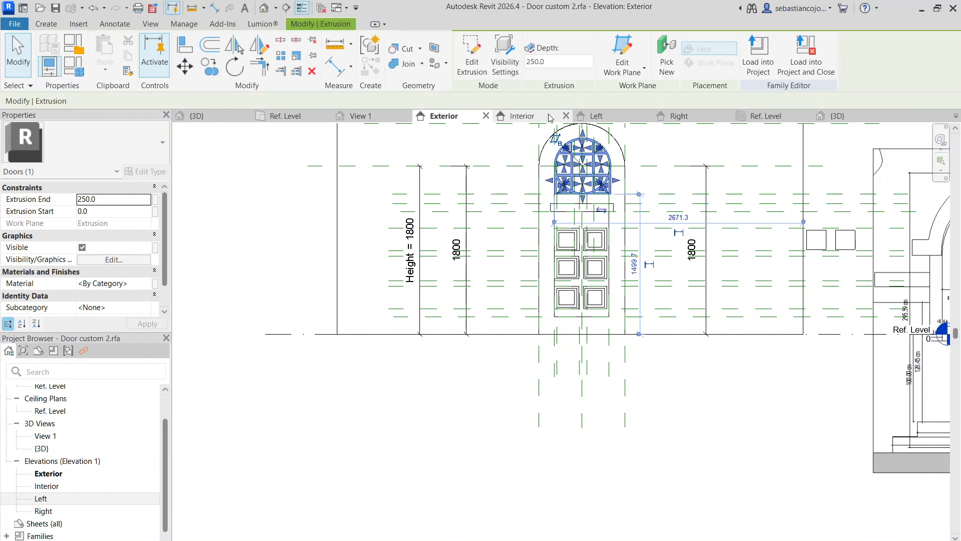
left_click(591, 117)
scroll(632, 192, "up", 1)
middle_click_drag(632, 192, 428, 382)
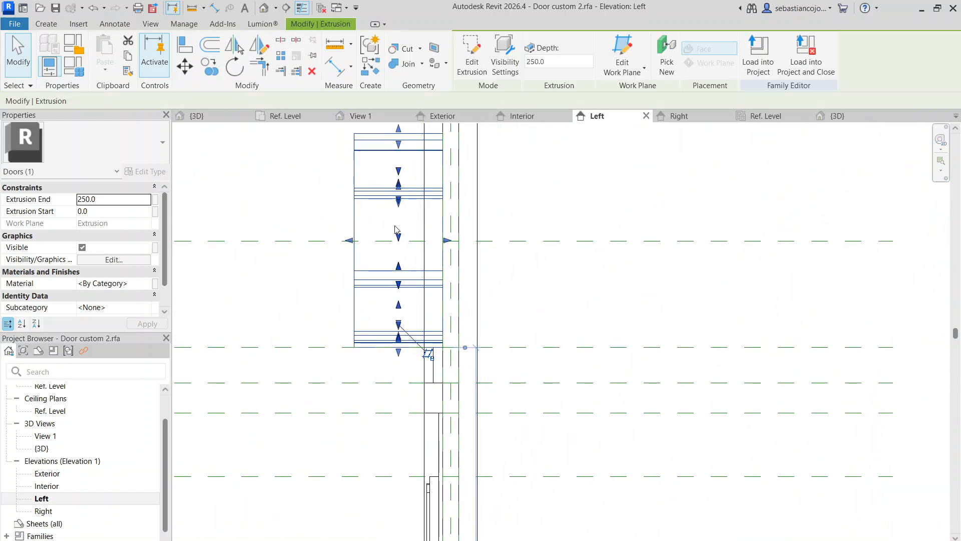
left_click_drag(357, 247, 430, 257)
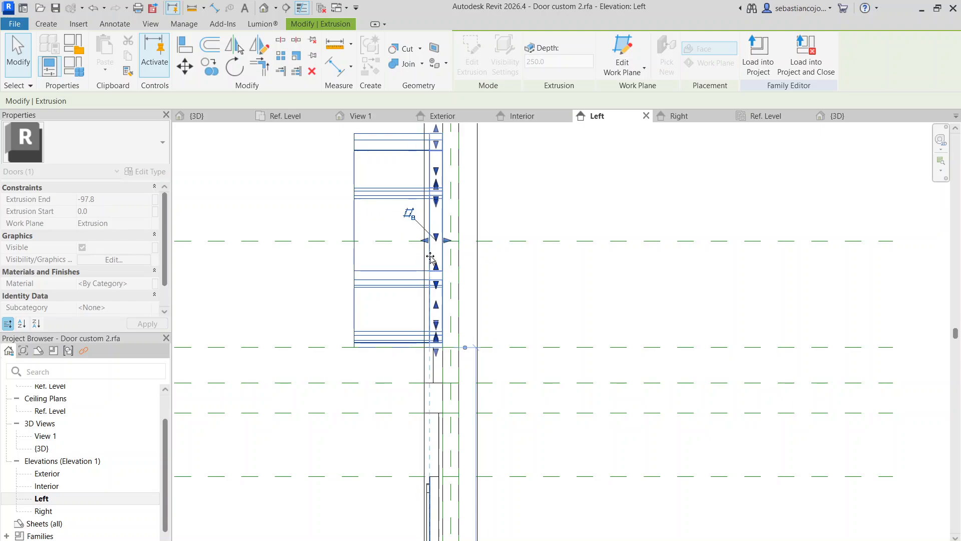
scroll(434, 254, "up", 2)
left_click(591, 296)
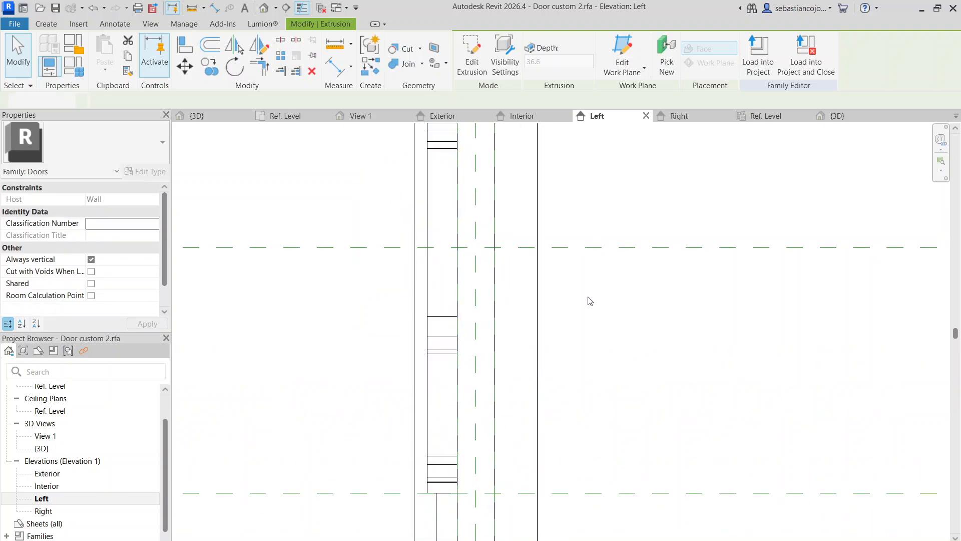
scroll(645, 217, "down", 1)
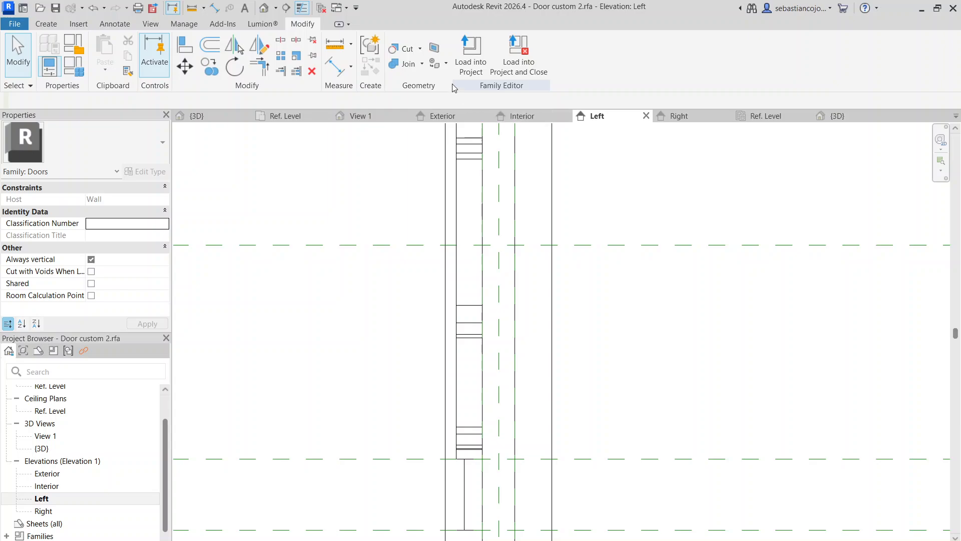
Reduce the window frame's extrusion end to 25.6 mm in the 3D view
key("super")
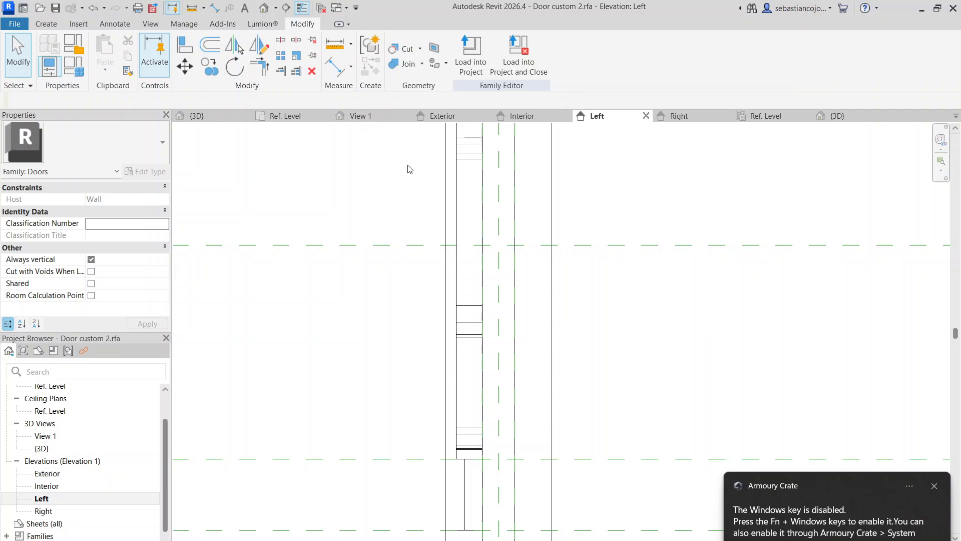
scroll(300, 220, "down", 5)
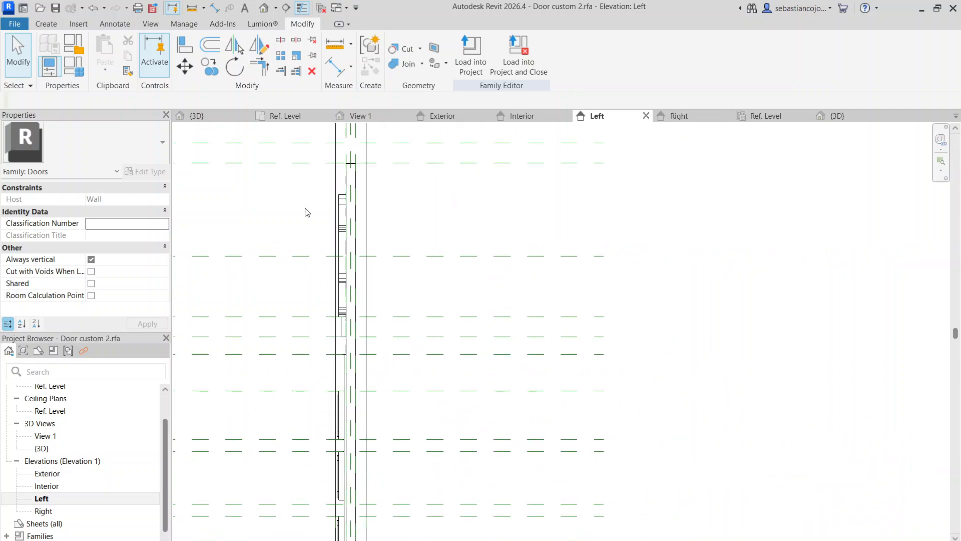
left_click(264, 8)
scroll(508, 274, "down", 5)
left_click(454, 190)
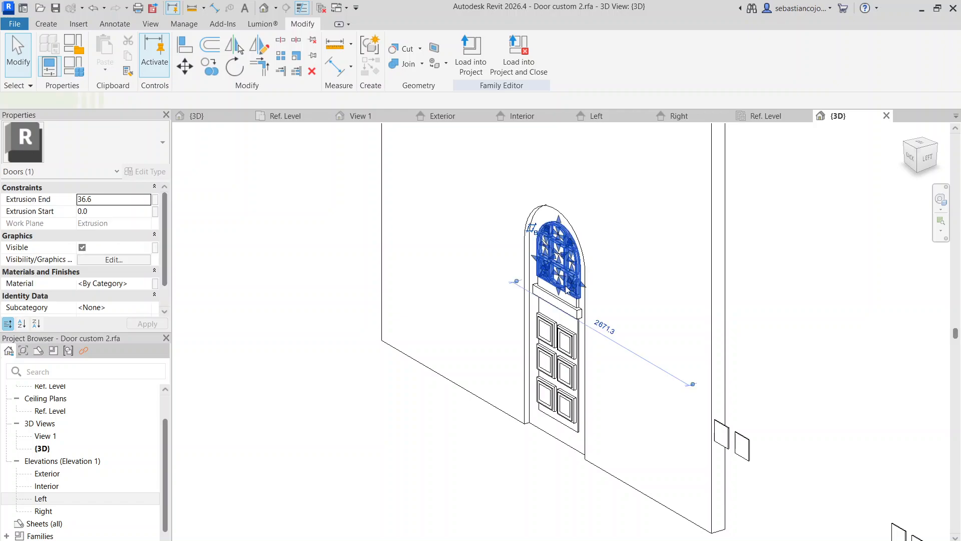
scroll(556, 208, "up", 6)
scroll(556, 208, "up", 4)
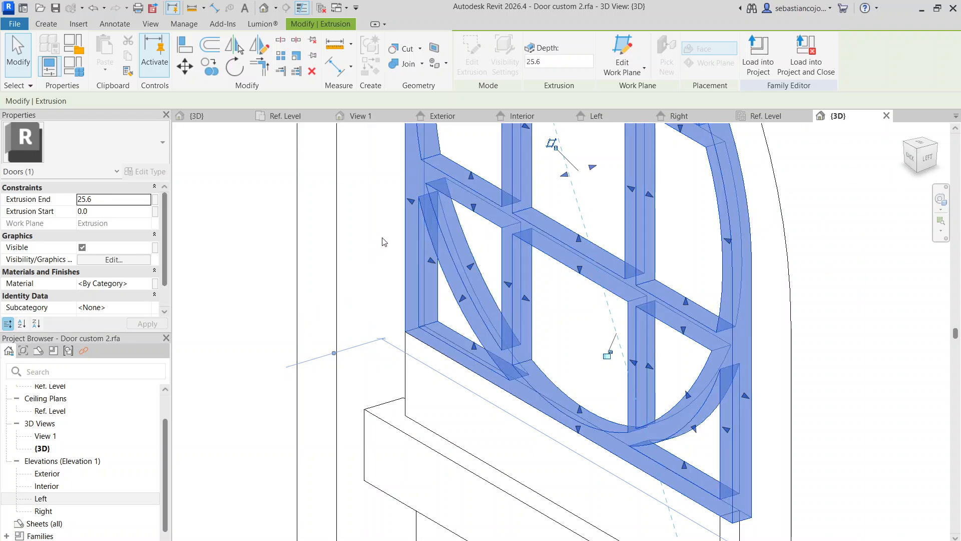
key("Escape")
Examine the door in 3D, comparing the window frame's side edges with the band and panelled leaf below it
scroll(442, 256, "down", 6)
scroll(442, 255, "down", 3)
middle_click_drag(585, 431, 665, 431, "shift")
scroll(531, 250, "down", 3)
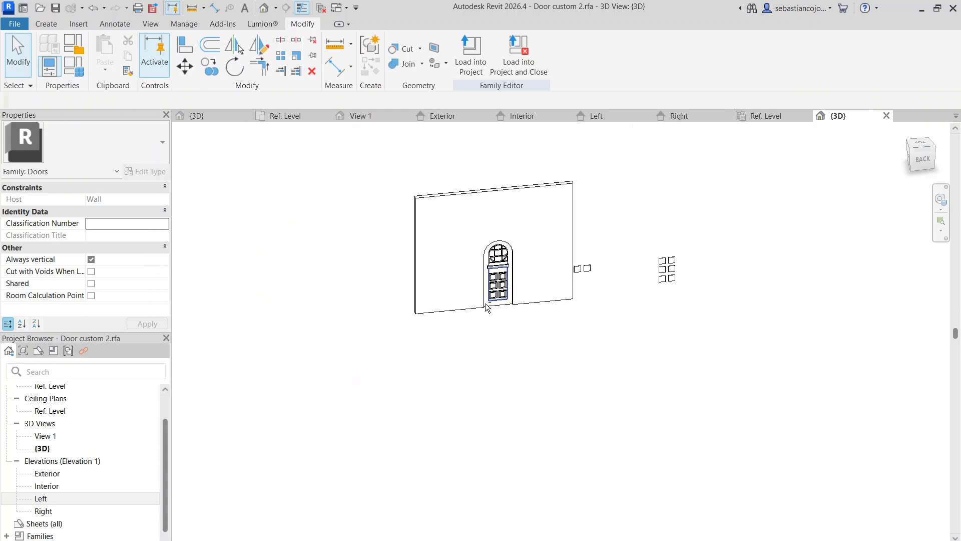
scroll(488, 305, "up", 3)
scroll(555, 329, "down", 2)
scroll(557, 328, "down", 1)
middle_click_drag(557, 329, 548, 377)
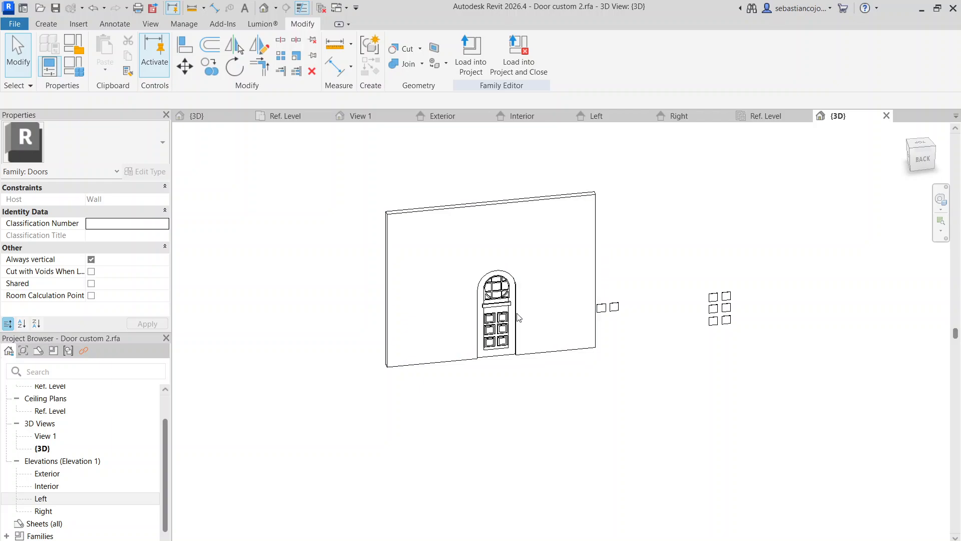
scroll(501, 306, "up", 5)
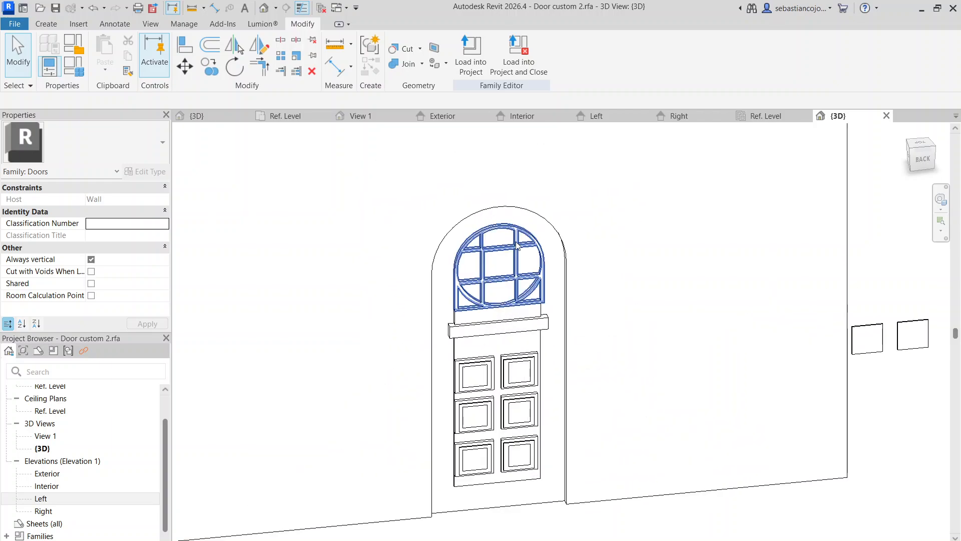
scroll(531, 321, "up", 3)
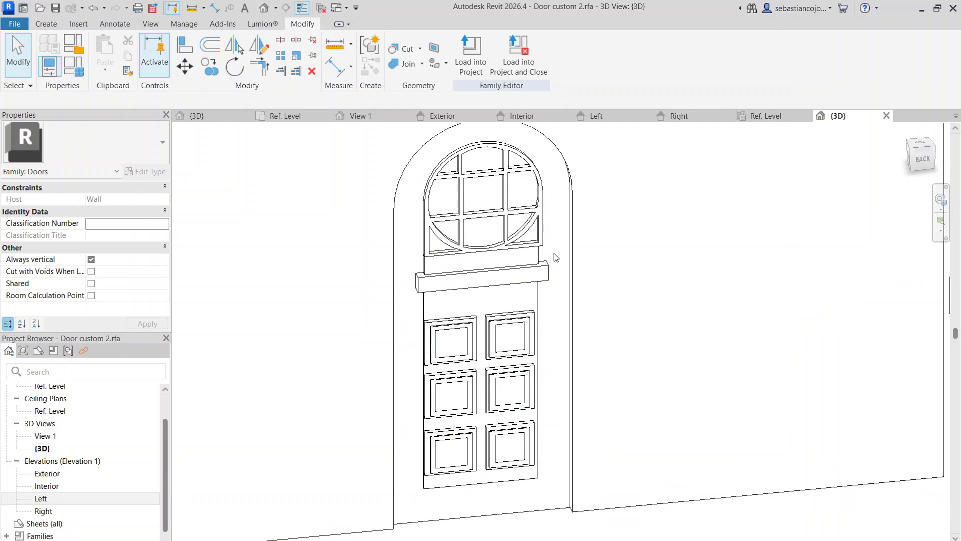
scroll(555, 258, "down", 4)
scroll(554, 279, "up", 6)
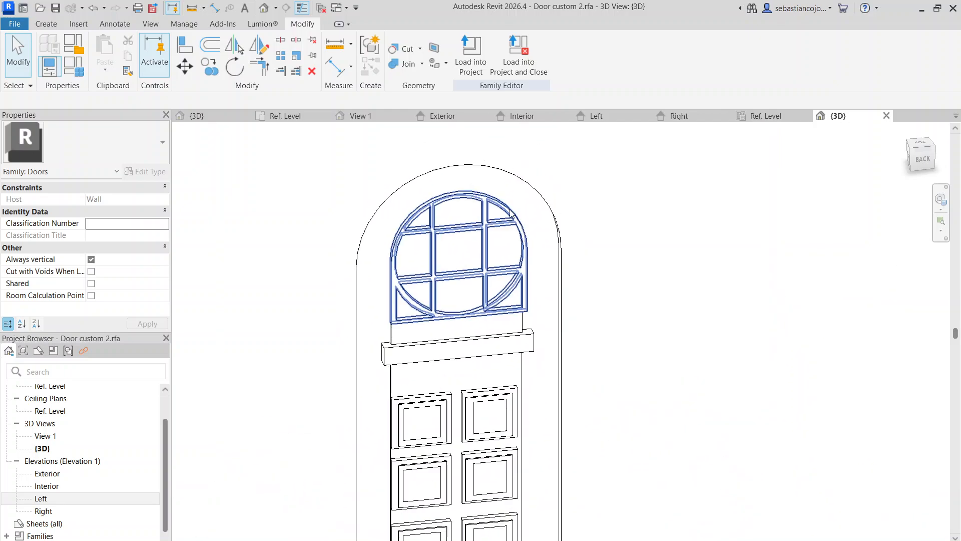
left_click(521, 274)
scroll(520, 269, "up", 4)
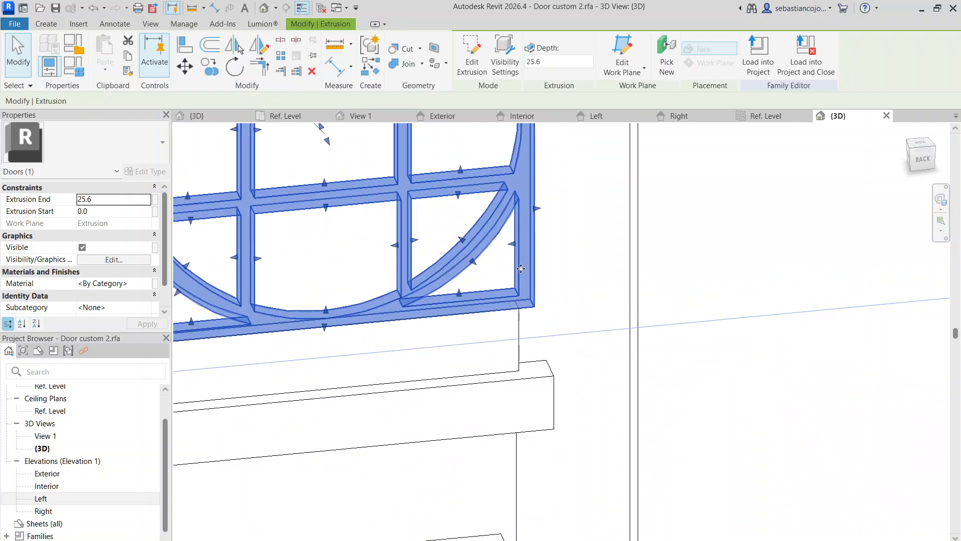
scroll(521, 269, "down", 2)
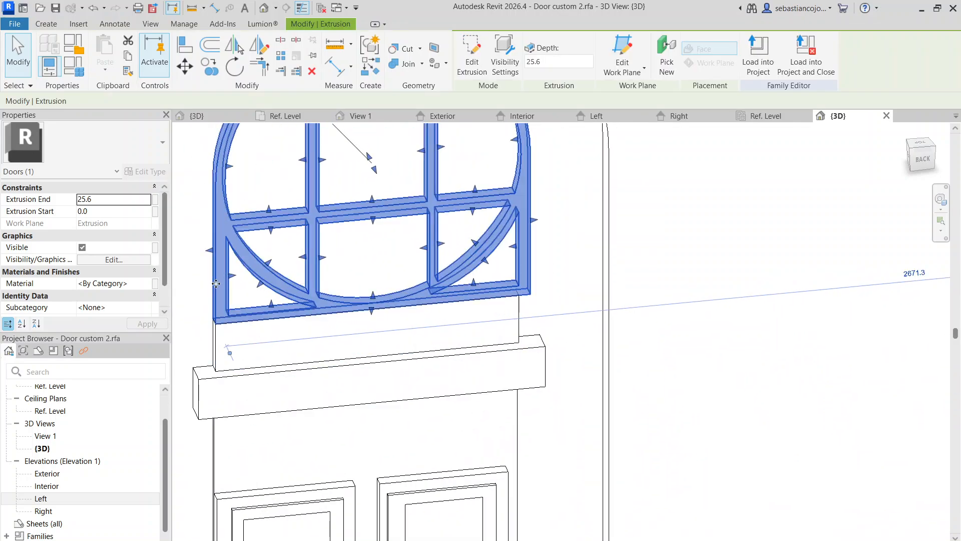
middle_click_drag(537, 222, 511, 260)
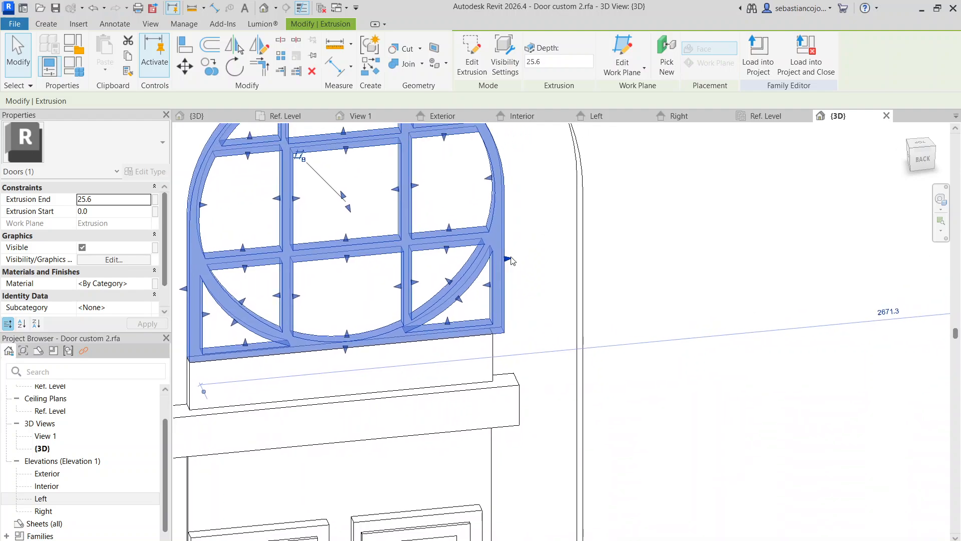
scroll(476, 350, "up", 1)
middle_click_drag(467, 346, 515, 198)
middle_click_drag(178, 245, 304, 236)
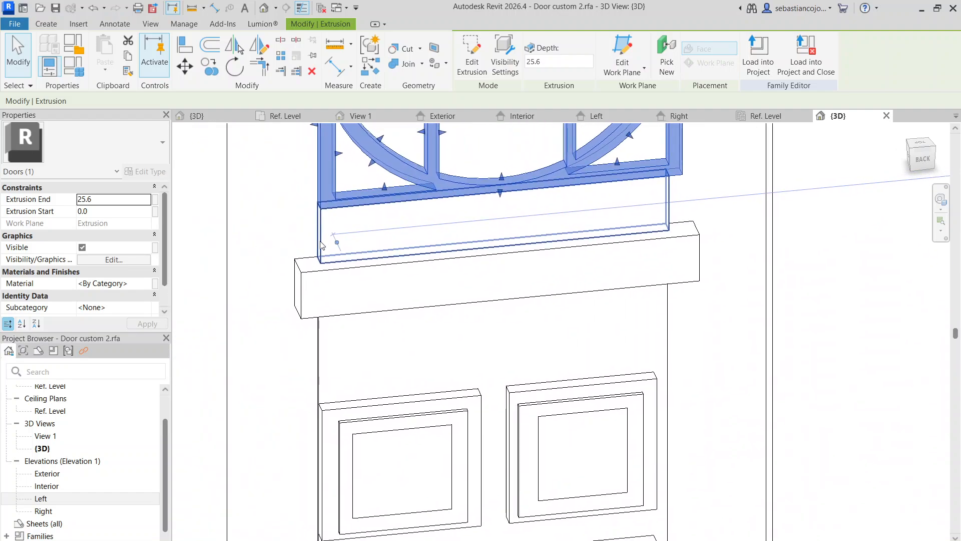
Stretch the panelled door leaf's left edge slightly outward
left_click(327, 319)
scroll(324, 340, "down", 5)
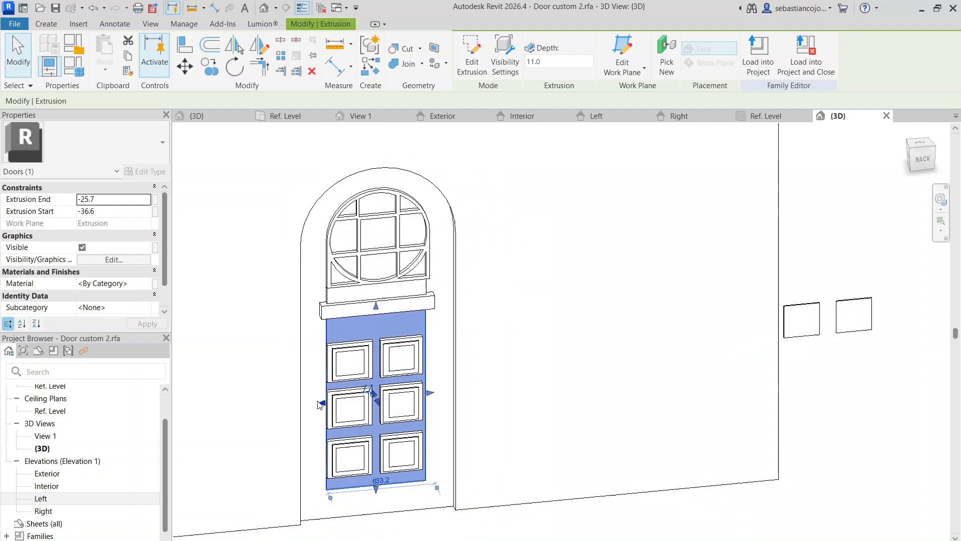
scroll(328, 400, "up", 2)
left_click_drag(329, 404, 321, 405)
scroll(320, 404, "up", 3)
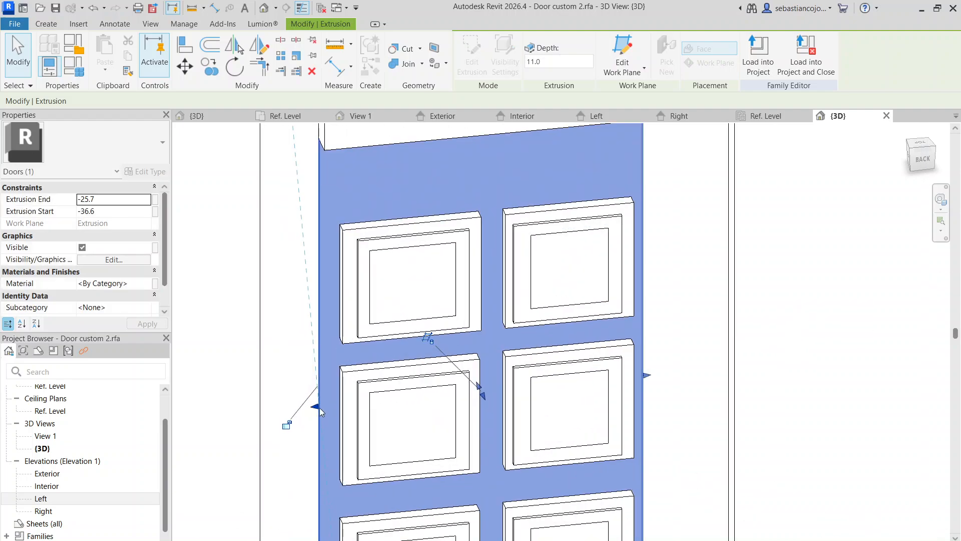
scroll(366, 318, "down", 2)
scroll(476, 182, "up", 2)
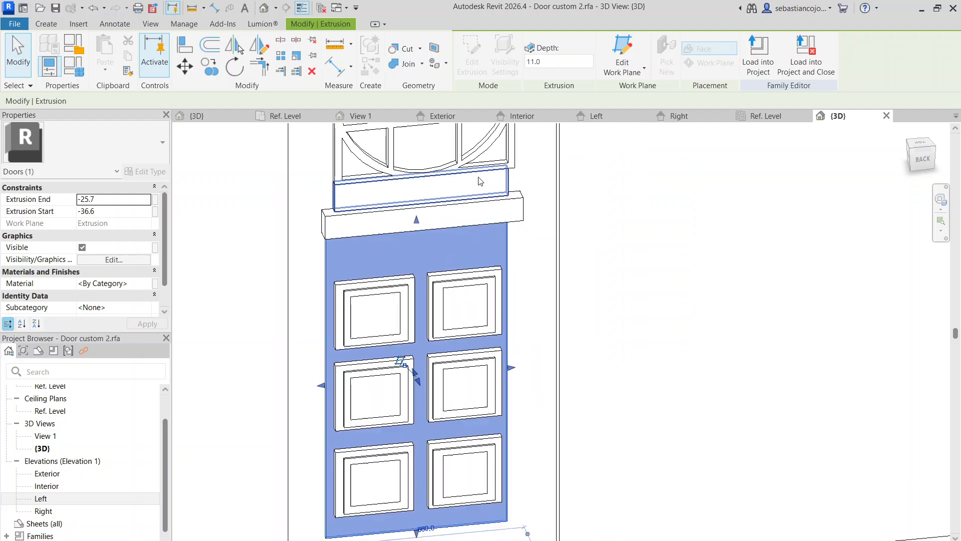
Stretch the left edge of the plain band below the window outward to line up with the panelled leaf
left_click(265, 209)
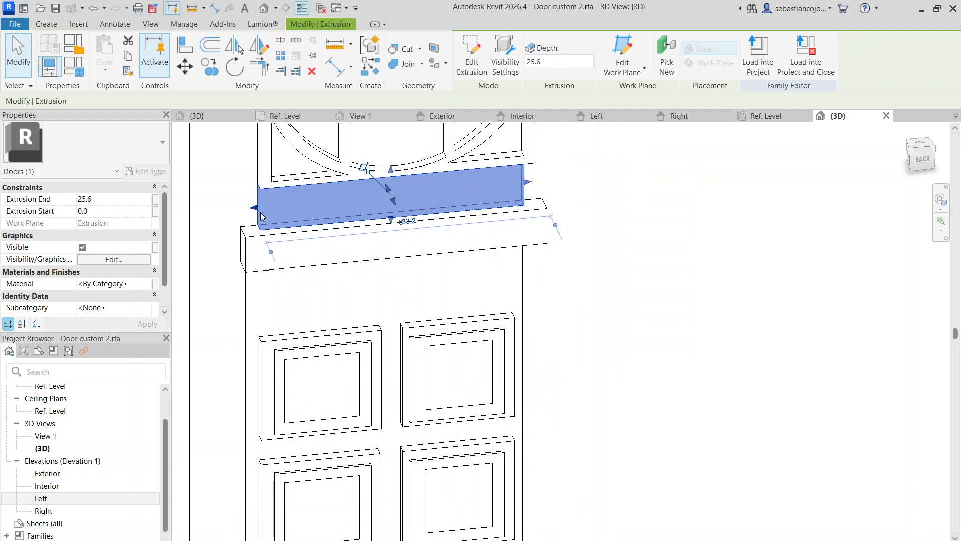
left_click(246, 171)
left_click_drag(246, 171, 254, 177)
key("Escape")
middle_click_drag(260, 151, 245, 305)
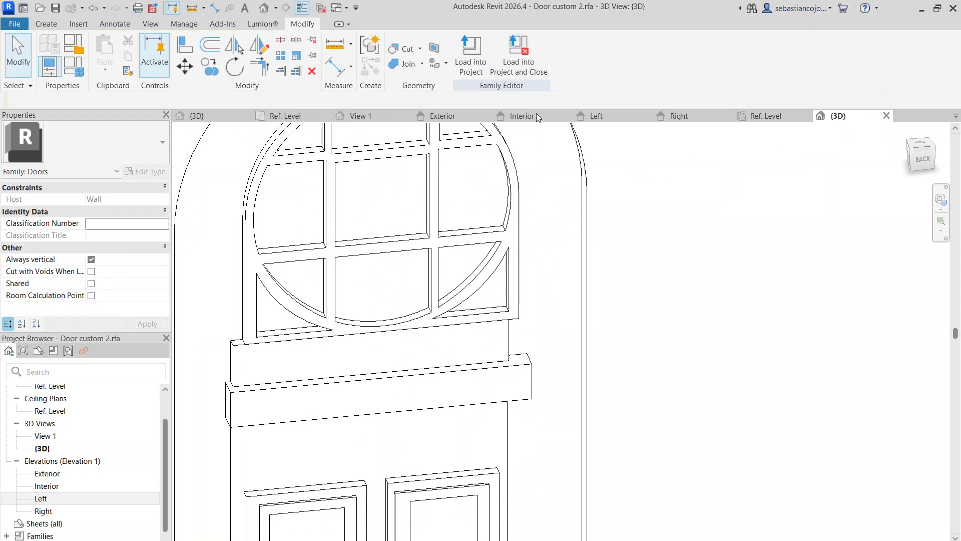
Move the window frame left in the Exterior elevation so its left edge lines up with the band below
left_click(441, 116)
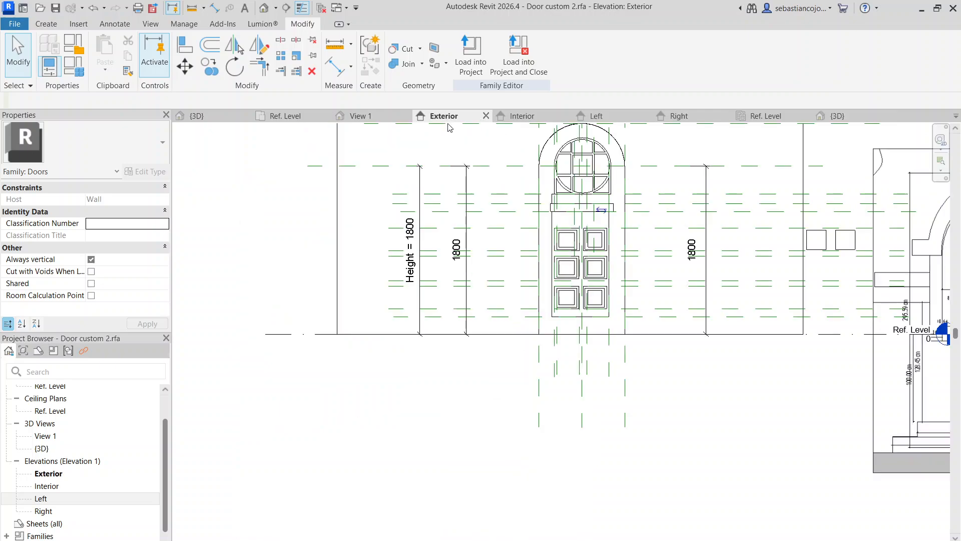
scroll(540, 221, "up", 4)
scroll(540, 220, "up", 2)
left_click(540, 220)
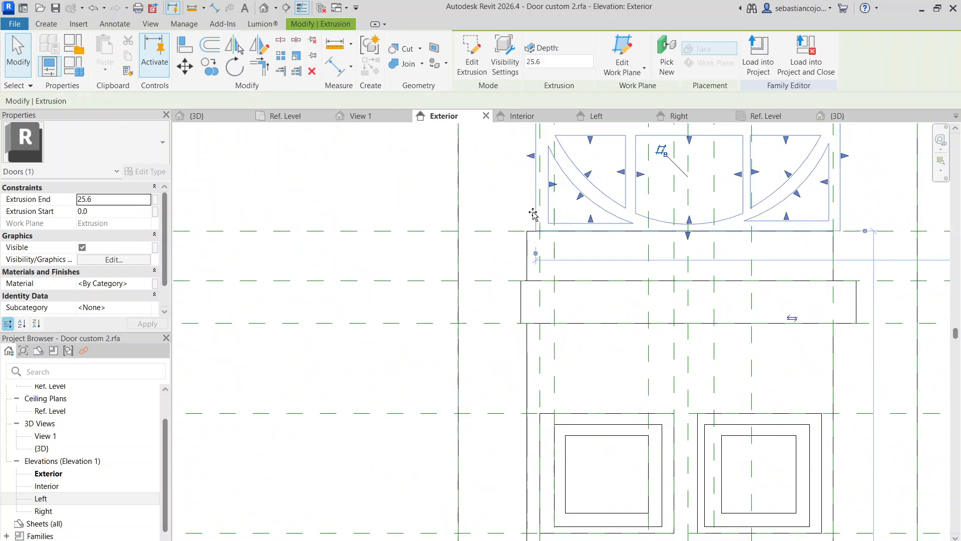
scroll(528, 204, "down", 3)
key("Escape")
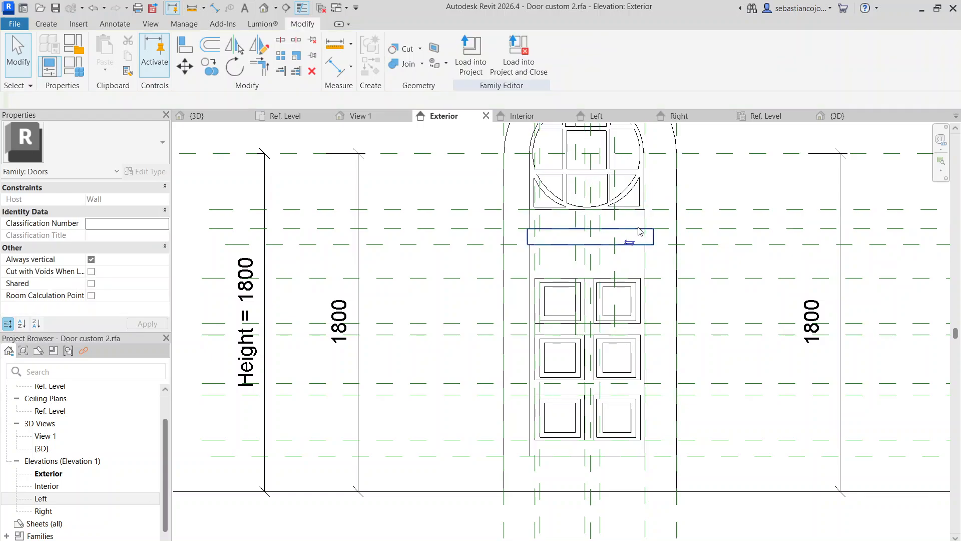
Adjust the right edges of the plain band and the window frame so both line up with the panelled leaf below
scroll(650, 221, "up", 2)
left_click(650, 219)
left_click_drag(655, 218, 646, 216)
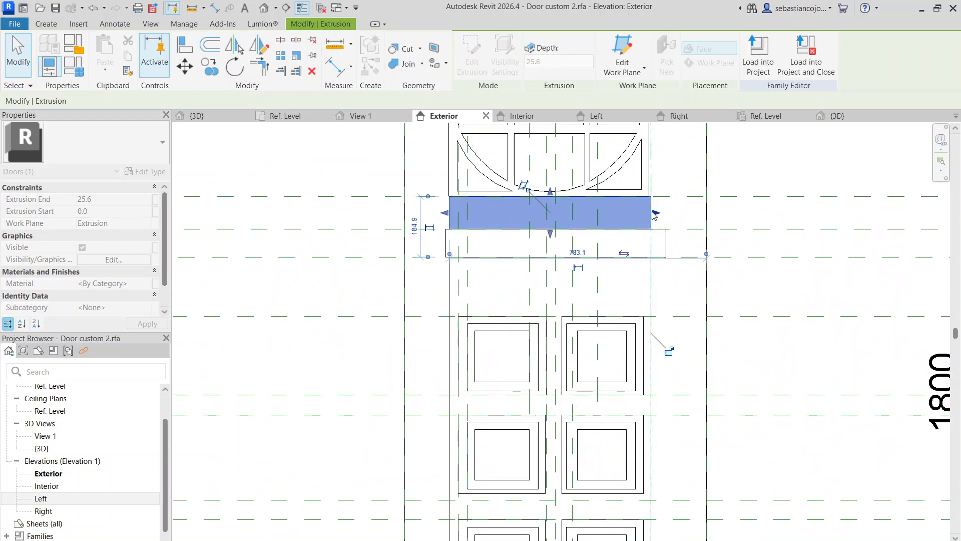
scroll(647, 185, "up", 3)
left_click(646, 180)
middle_click_drag(645, 178, 560, 382)
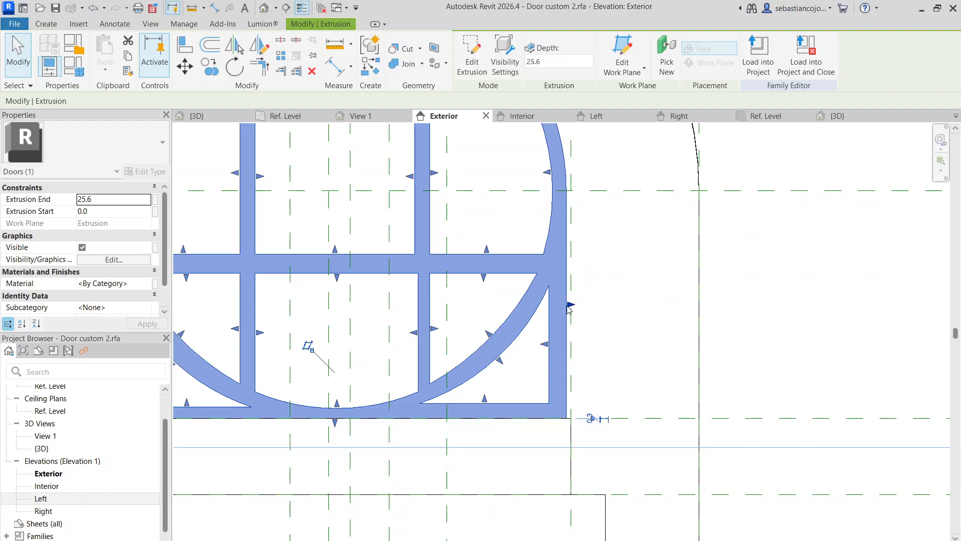
key("Escape")
scroll(551, 300, "down", 3)
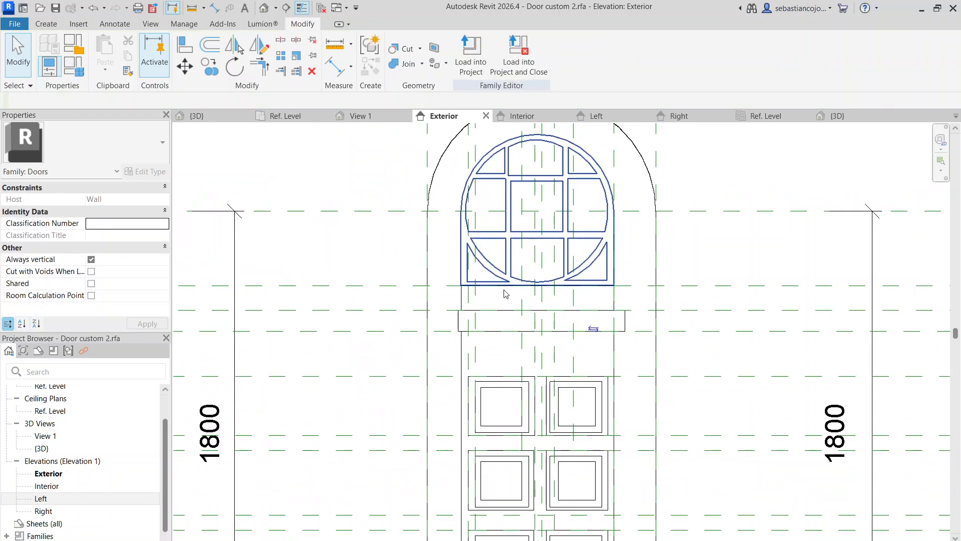
scroll(505, 295, "down", 3)
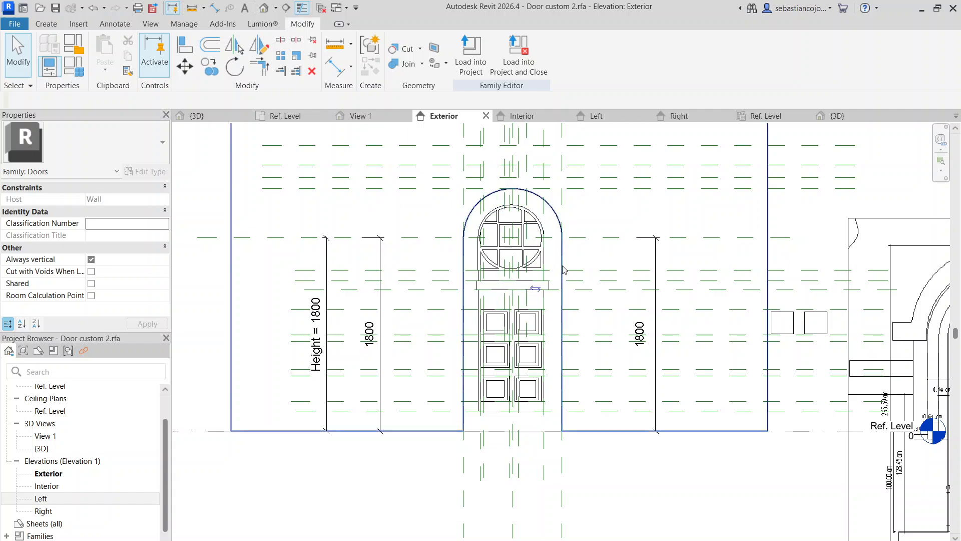
scroll(564, 271, "up", 2)
left_click(561, 301)
scroll(465, 155, "down", 3)
key("Escape")
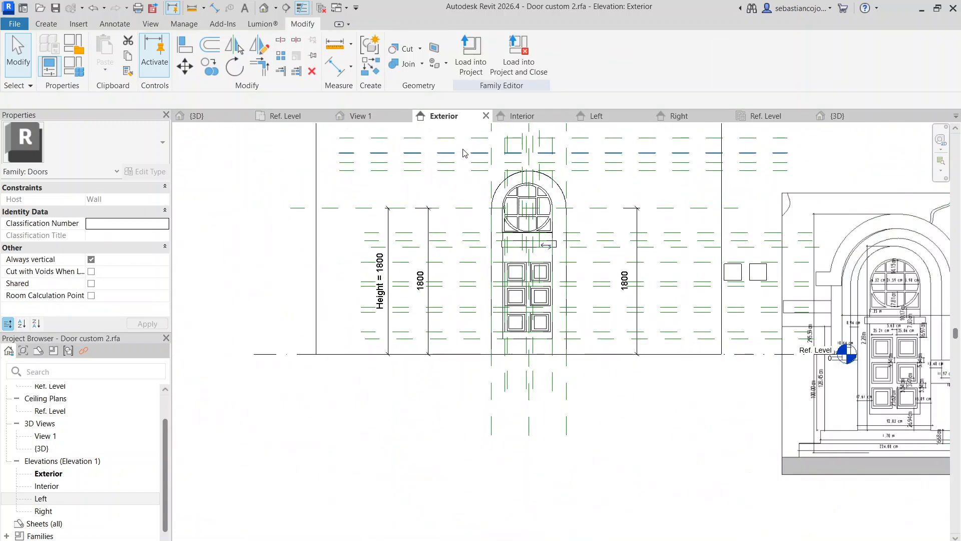
In the 3D view, stretch the left end of the projecting ledge below the window outward past the door leaf
left_click(264, 8)
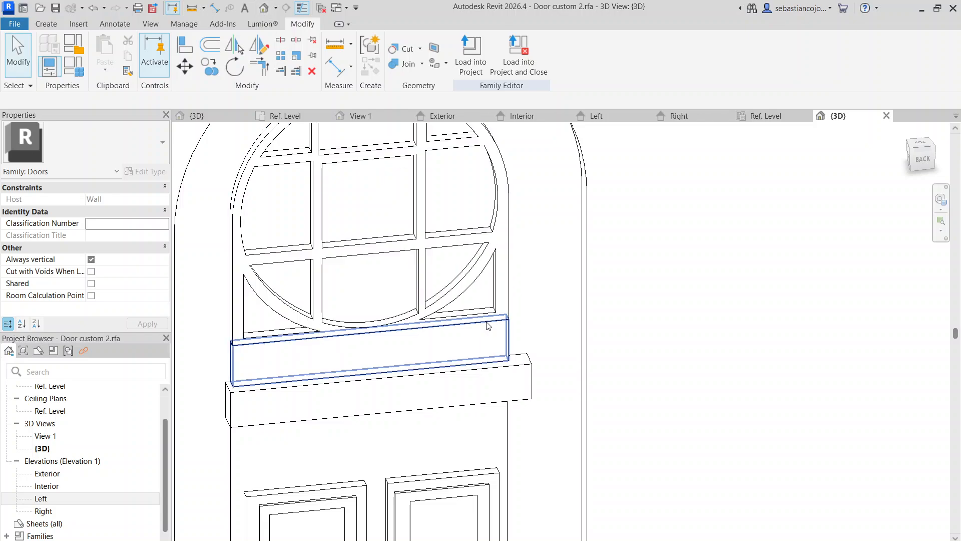
scroll(488, 323, "down", 4)
scroll(493, 323, "up", 3)
left_click(494, 323)
scroll(440, 318, "up", 2)
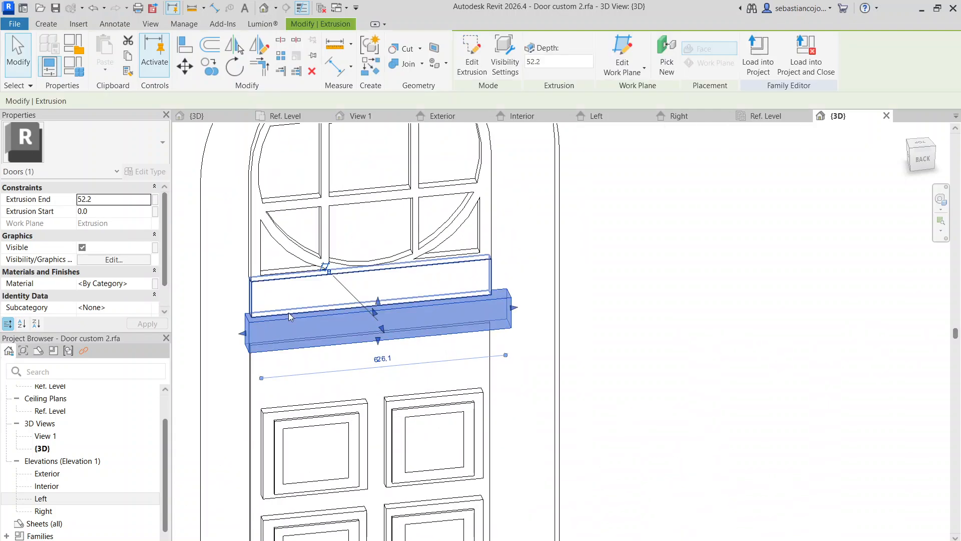
scroll(508, 268, "down", 3)
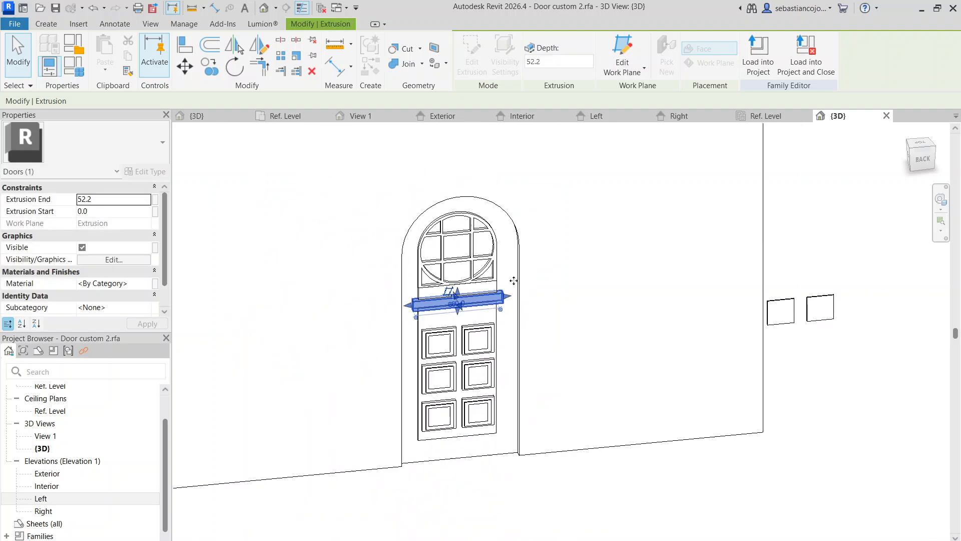
key("Escape")
Pull the projecting ledge's right end slightly inward so it overhangs the door leaf less
scroll(505, 285, "up", 2)
left_click(524, 288)
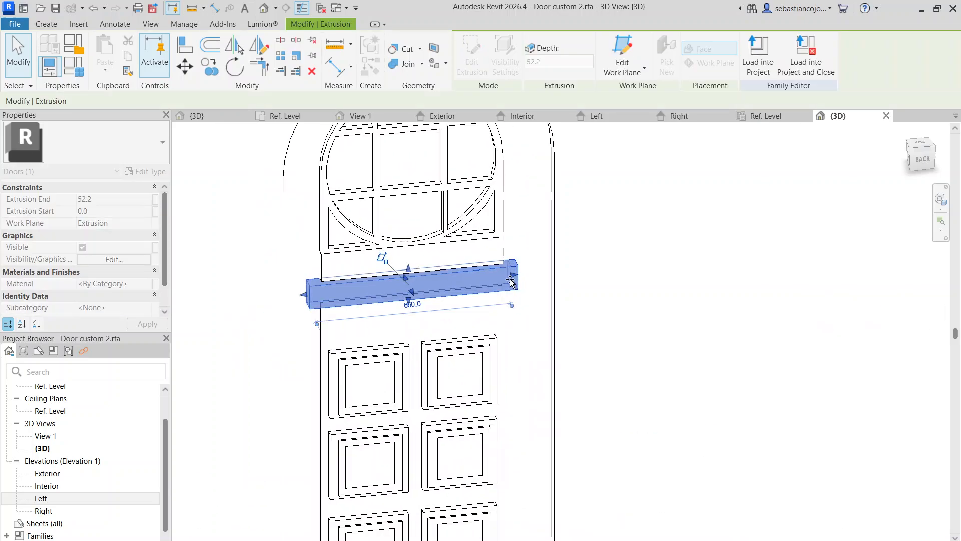
scroll(440, 272, "down", 3)
key("Escape")
scroll(490, 332, "up", 2)
scroll(491, 332, "up", 1)
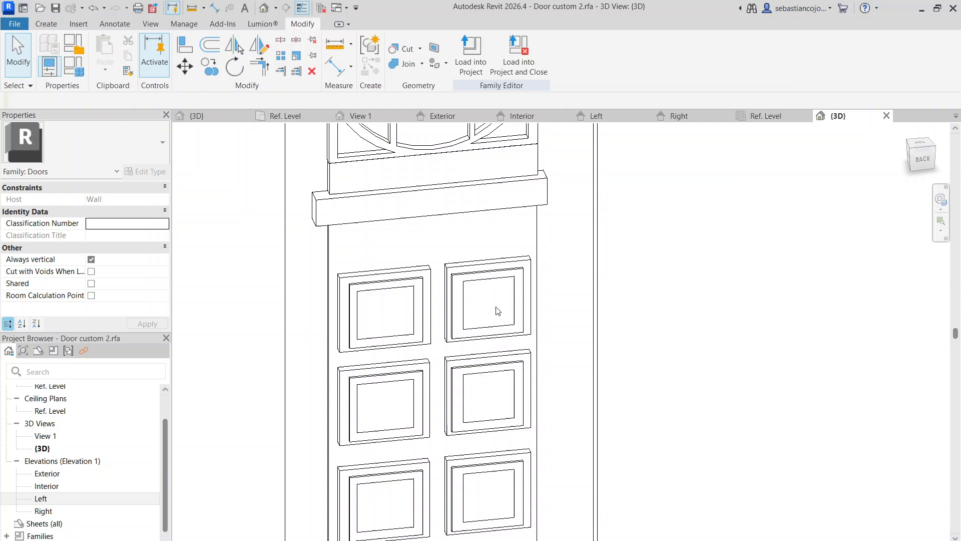
left_click(469, 305)
scroll(476, 300, "down", 3)
key("Escape")
scroll(480, 300, "up", 2)
scroll(491, 291, "down", 1)
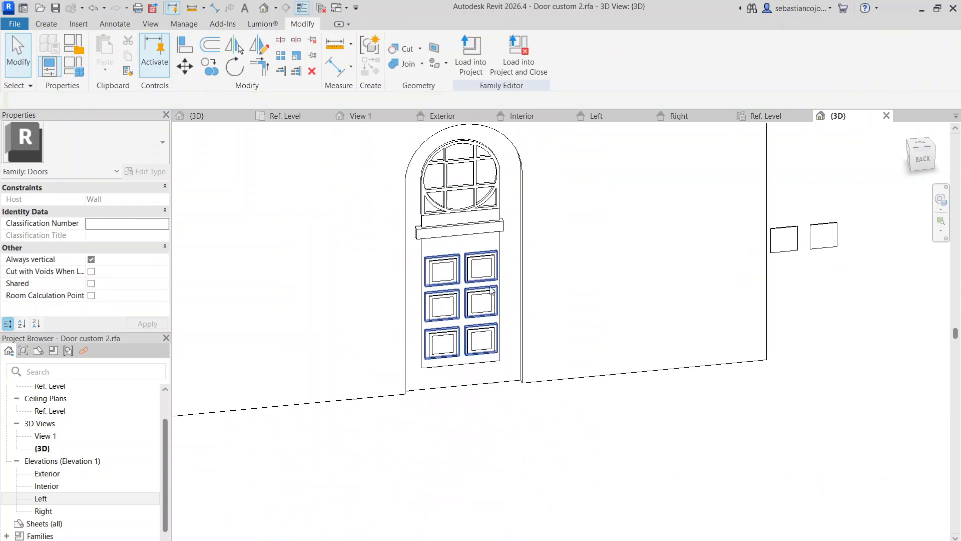
Edit the bottom panel extrusion's sketch to delete its two stray squares in the lowest row far beside the wall
scroll(540, 272, "down", 3)
scroll(789, 355, "down", 2)
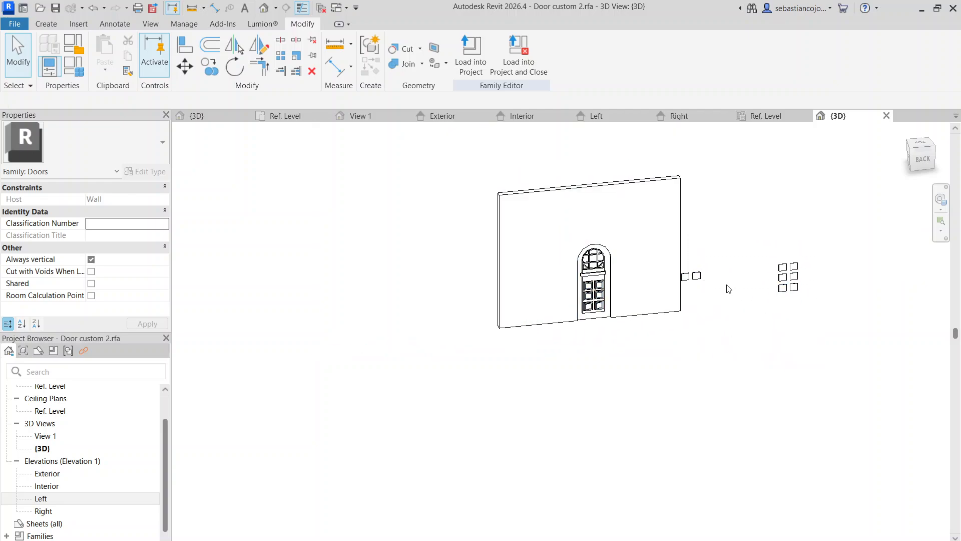
left_click(796, 289)
scroll(795, 298, "up", 3)
scroll(800, 288, "up", 2)
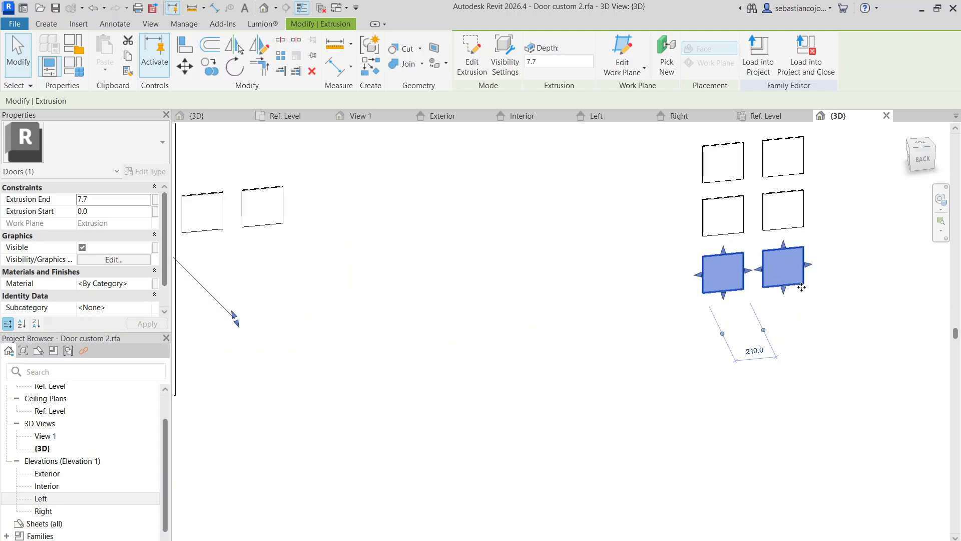
double_click(798, 284)
scroll(798, 284, "down", 5)
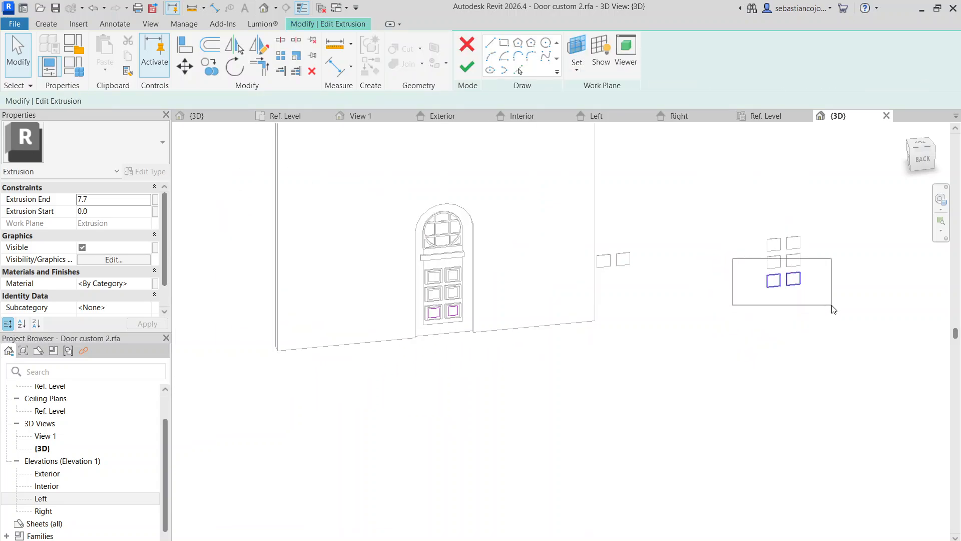
left_click_drag(832, 305, 832, 305)
key("Delete")
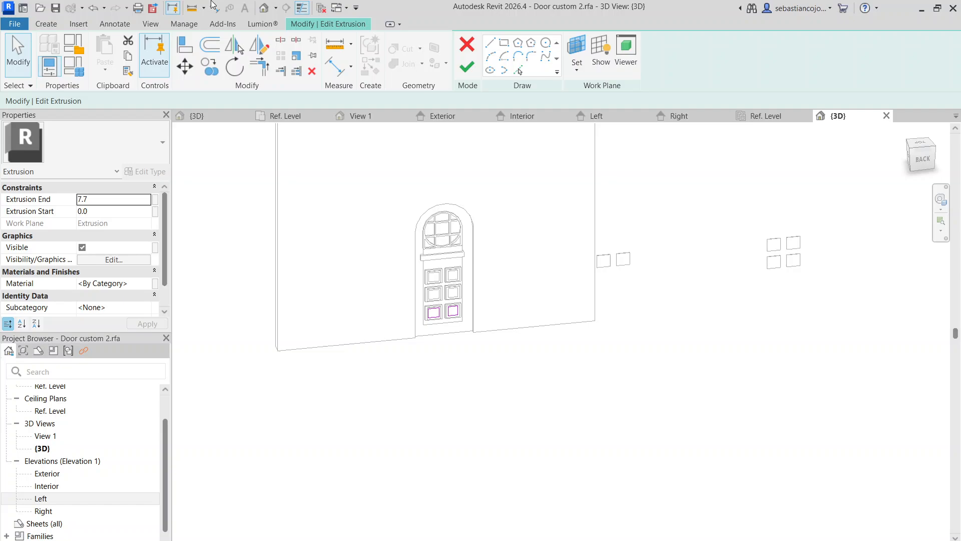
left_click(464, 73)
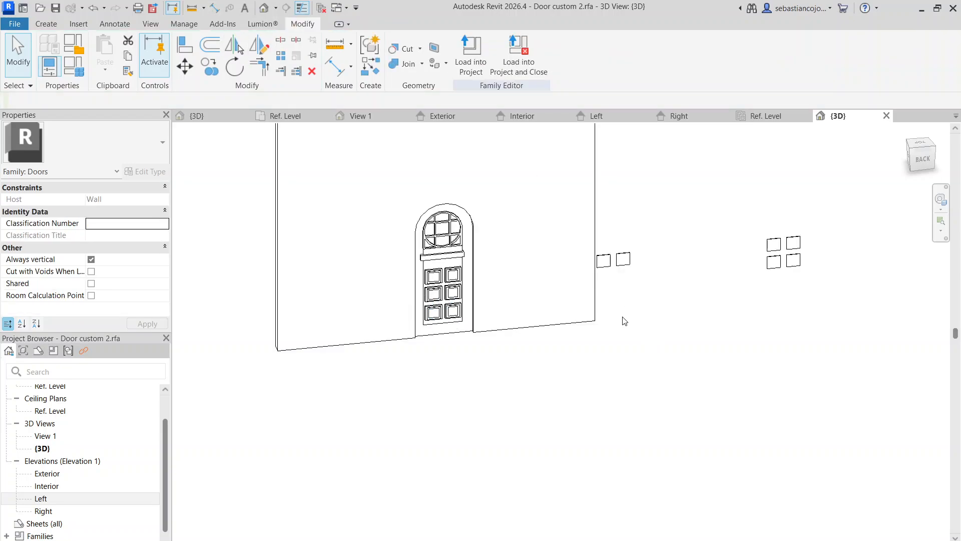
Remove the middle row's two stray squares from the sketch of their panel extrusion and finish the edit
left_click(764, 259)
scroll(773, 267, "up", 3)
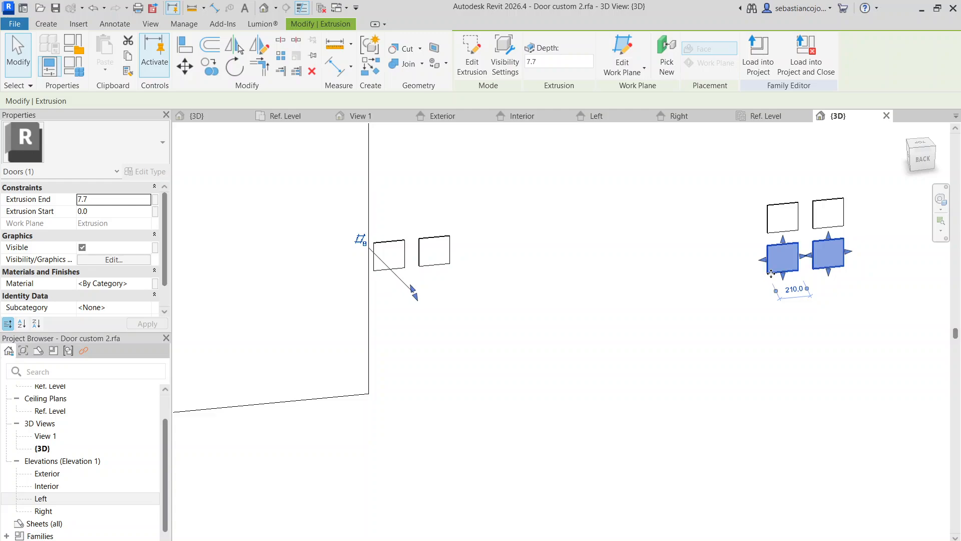
double_click(771, 273)
left_click_drag(878, 318, 878, 318)
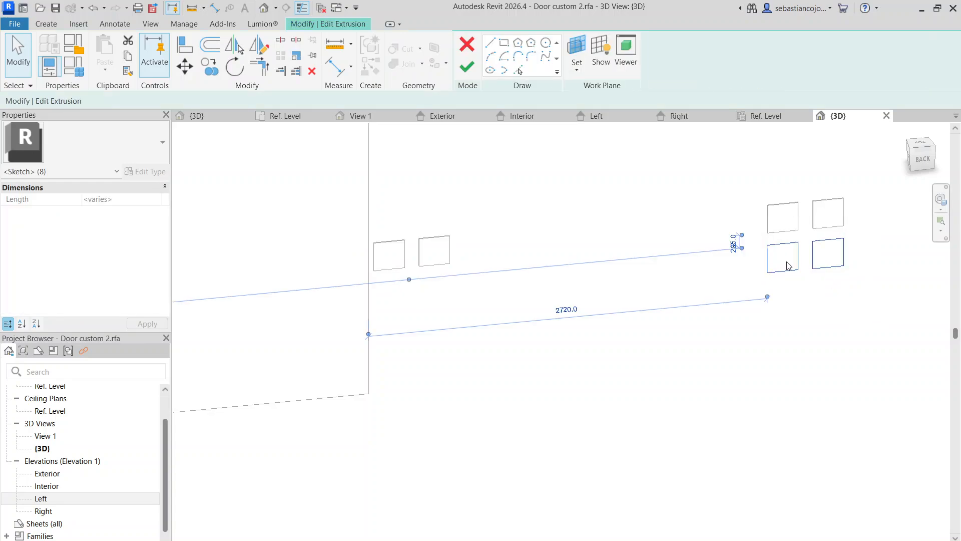
key("Delete")
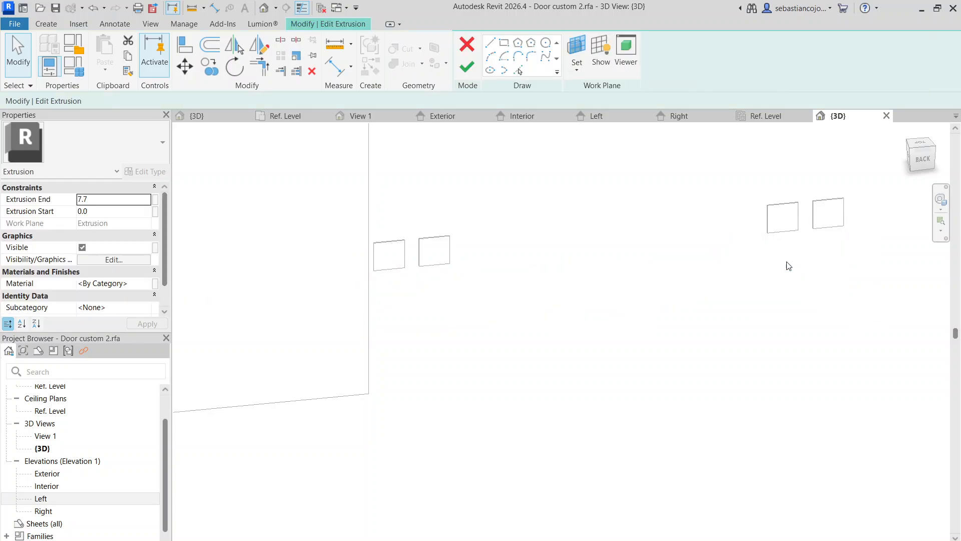
left_click(473, 68)
Delete the last two stray squares far beside the wall from their extrusion sketch and finish the edit
double_click(794, 233)
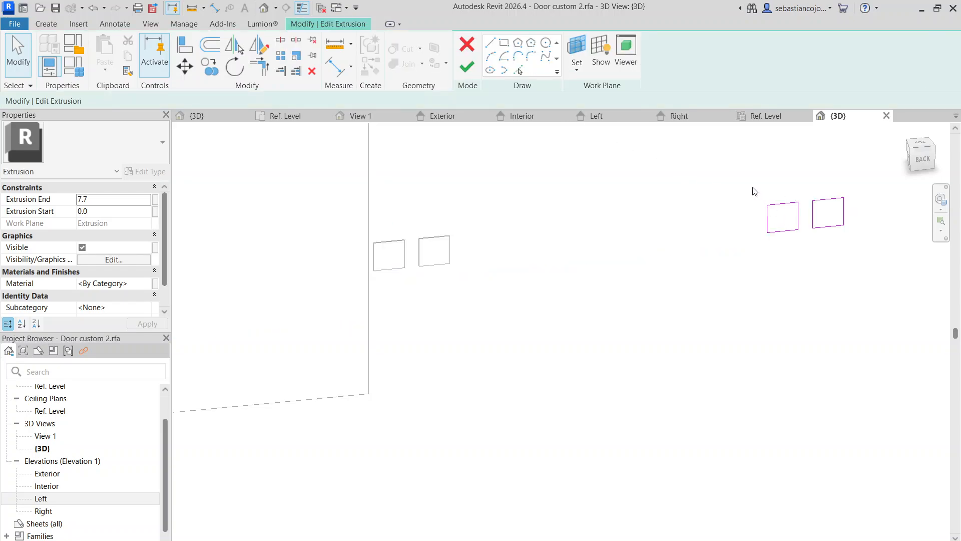
left_click_drag(859, 281, 859, 280)
key("Delete")
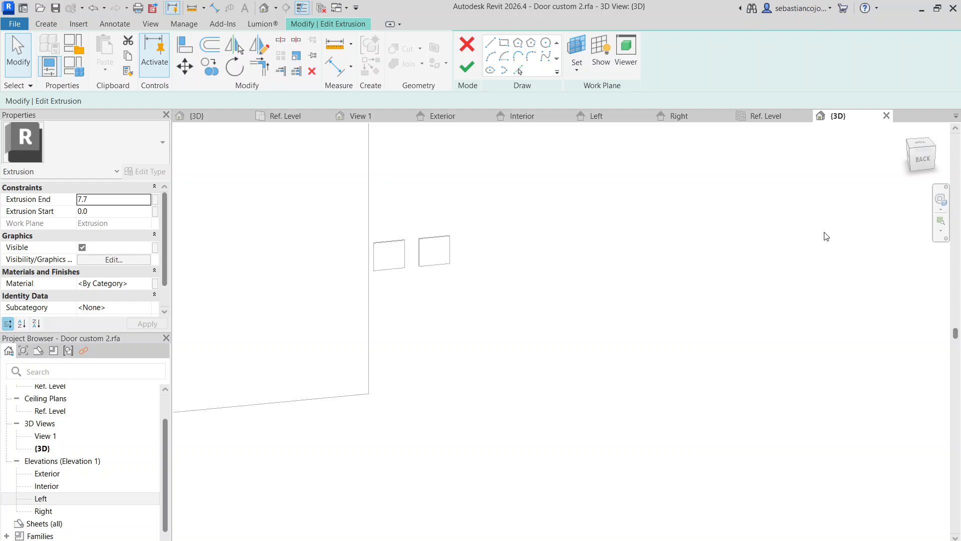
left_click(472, 70)
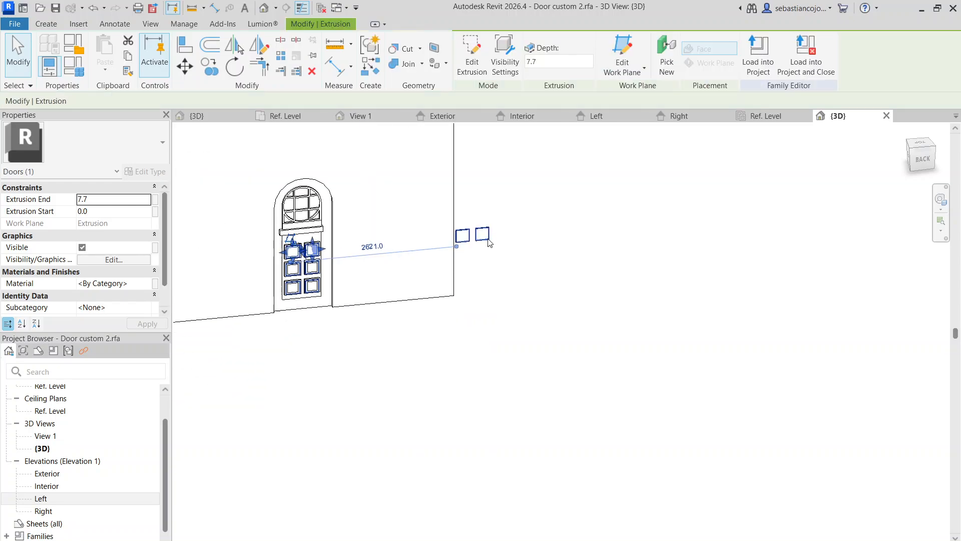
Delete the two stray squares just beside the wall's edge from their panel extrusion's sketch and finish the edit
double_click(488, 232)
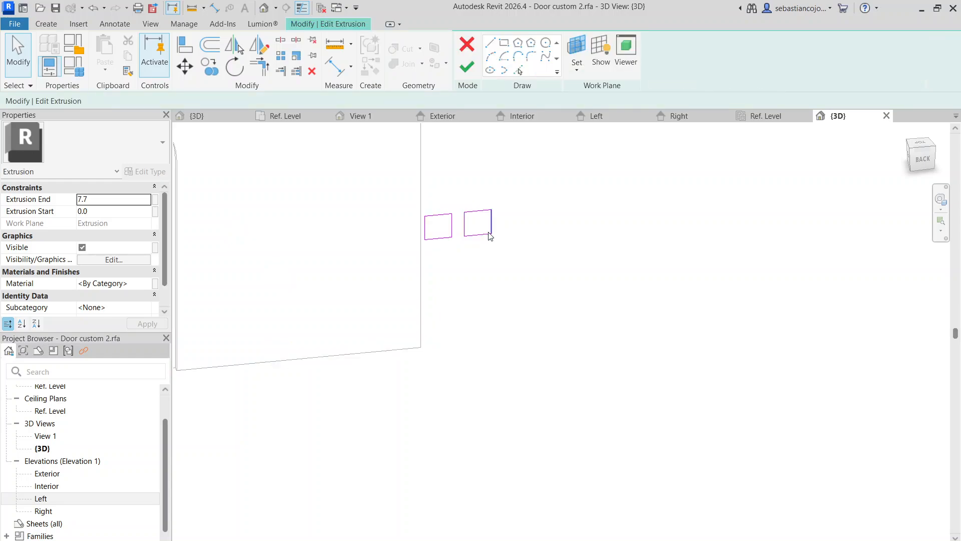
left_click_drag(561, 289, 561, 289)
key("Delete")
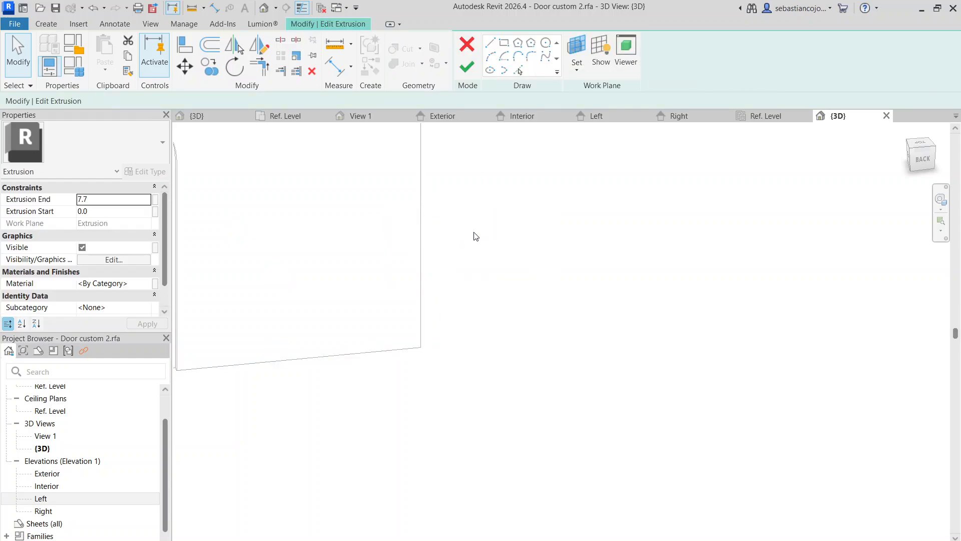
left_click(467, 67)
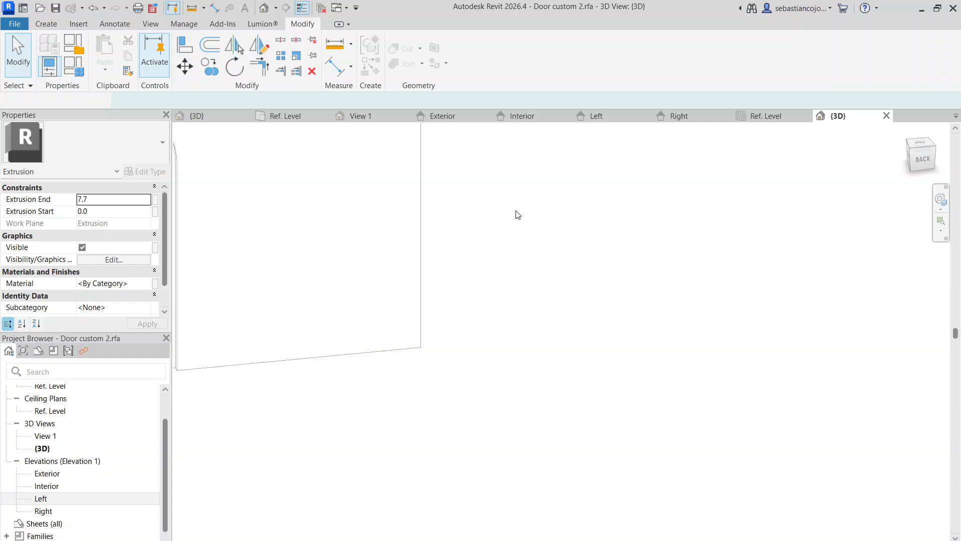
left_click(568, 285)
Examine the door in 3D at an angle and straight from the back, checking the window frame, ledge and panels
scroll(511, 234, "up", 5)
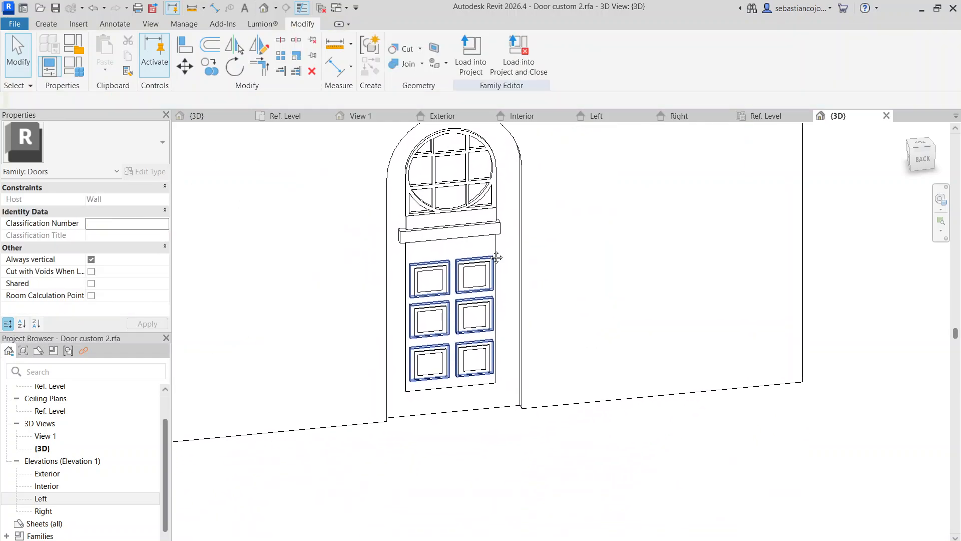
scroll(460, 215, "up", 5)
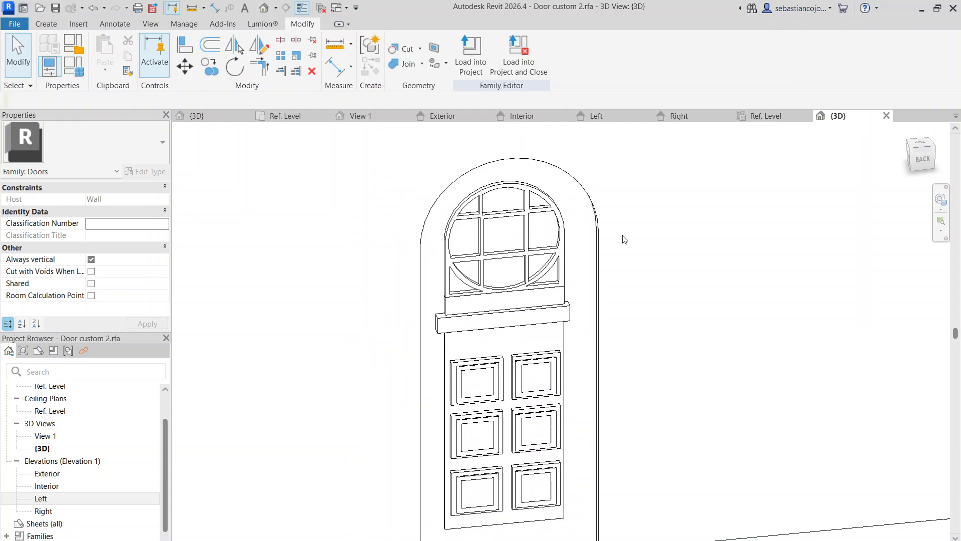
left_click(529, 204)
scroll(575, 310, "down", 6)
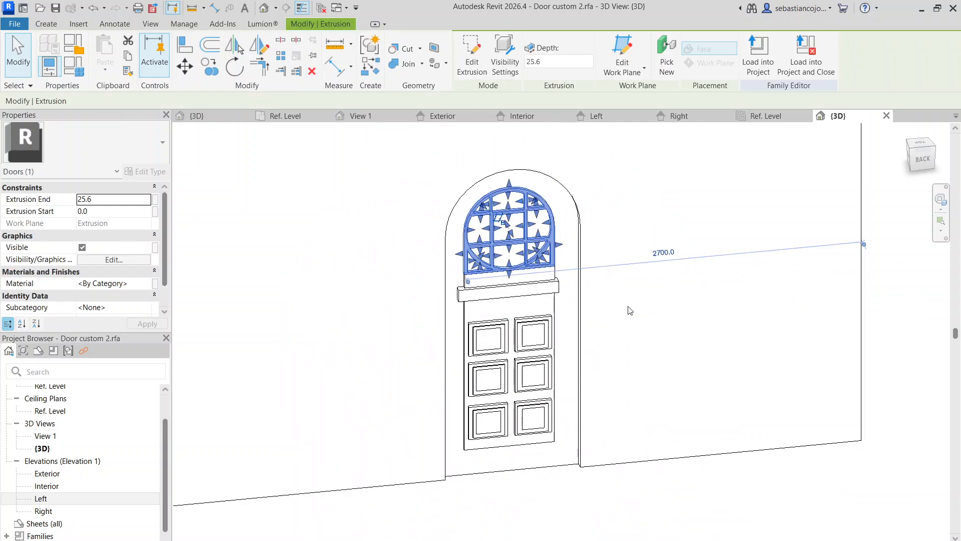
key("Escape")
scroll(525, 316, "up", 5)
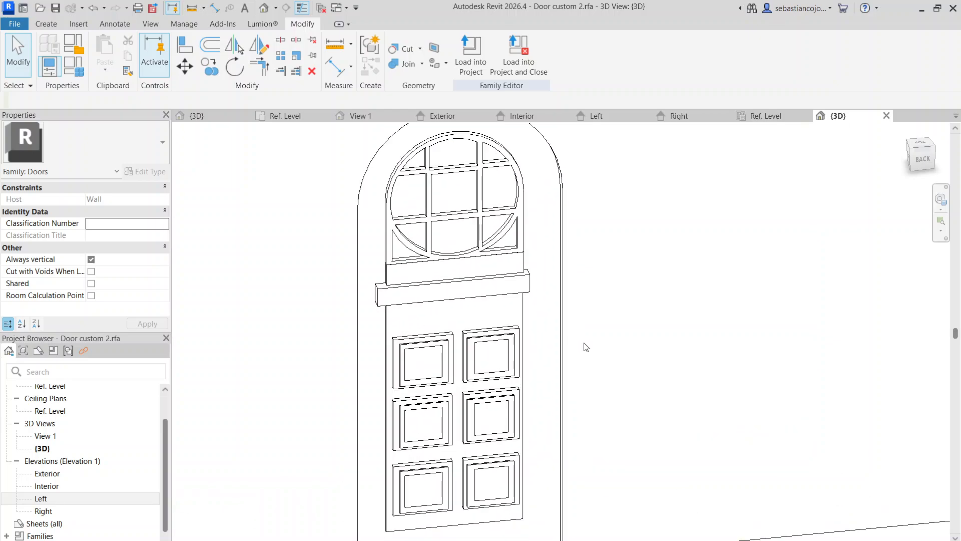
scroll(563, 345, "down", 3)
middle_click_drag(593, 349, 565, 260)
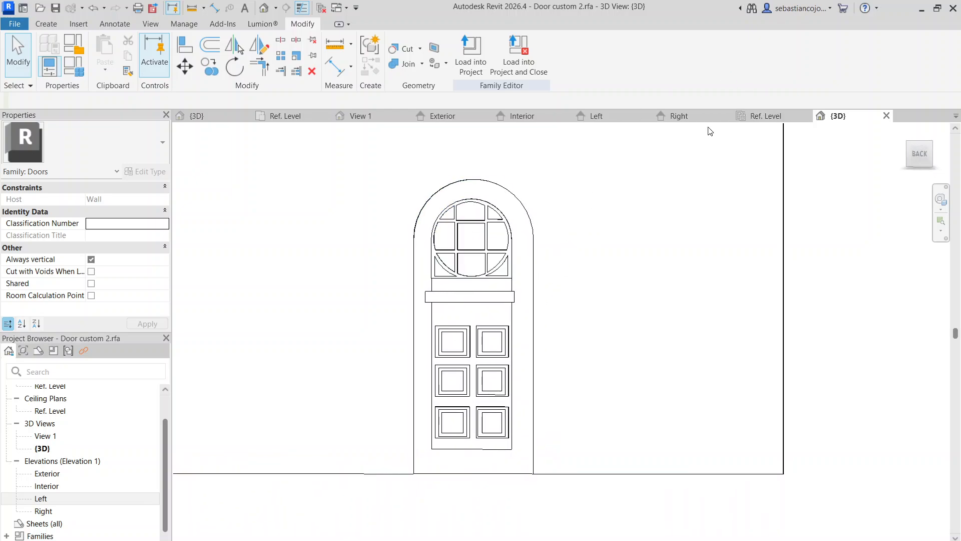
In the Exterior elevation, move the window frame, bands, leaf and panels together slightly right and down to centre them in the arched opening
left_click(444, 116)
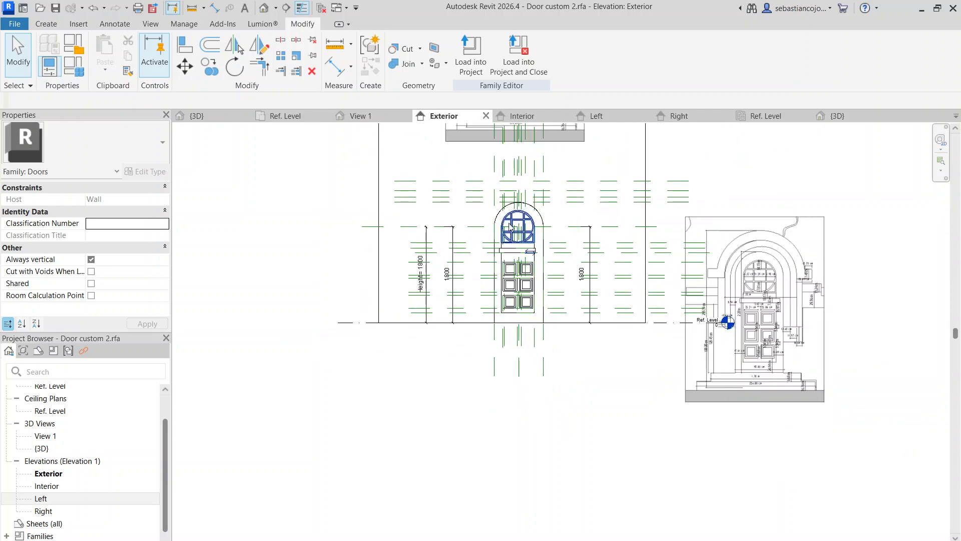
scroll(485, 218, "up", 2)
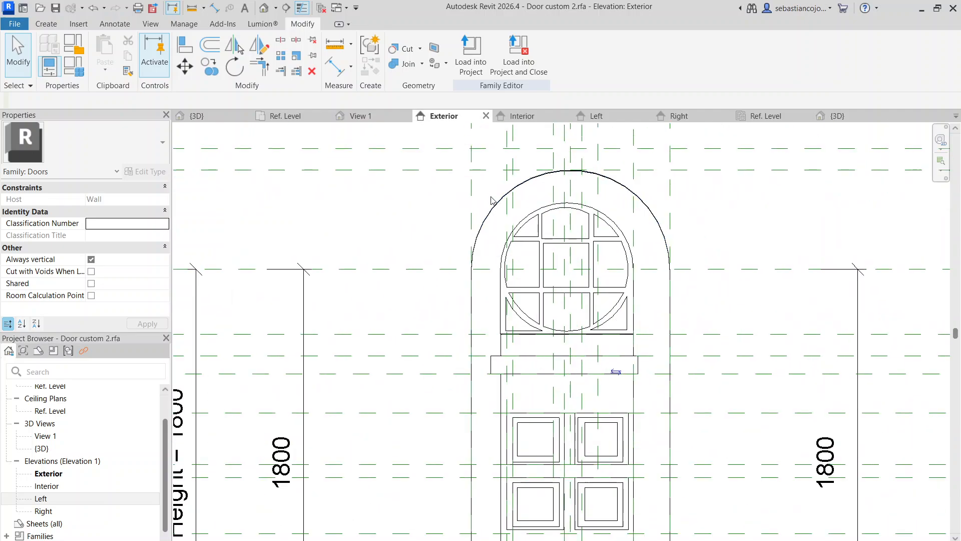
scroll(488, 185, "down", 1)
left_click_drag(483, 183, 618, 512)
scroll(596, 453, "up", 5)
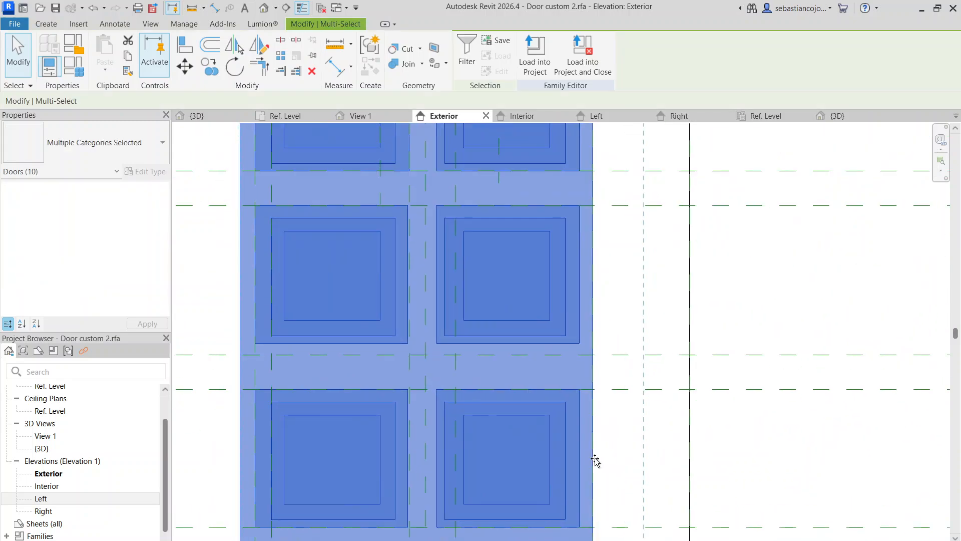
scroll(611, 394, "down", 4)
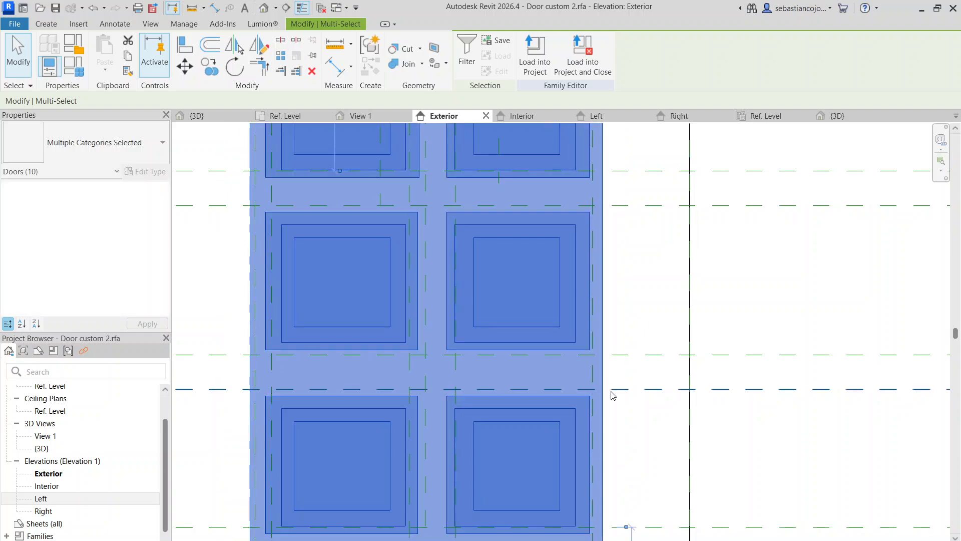
scroll(612, 393, "down", 3)
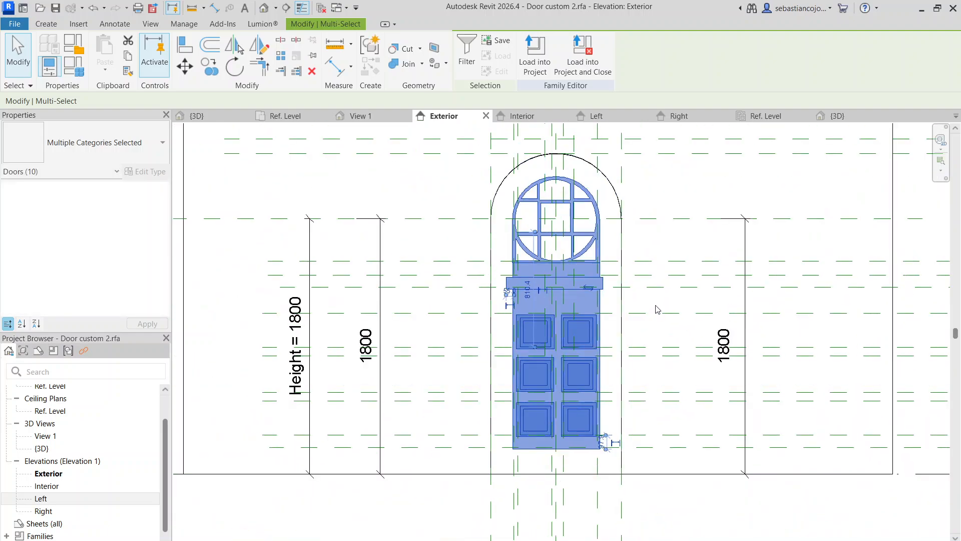
Clear the selection and review the whole Exterior elevation, including the door, wall and reference drawings
left_click(655, 305)
scroll(593, 261, "down", 5)
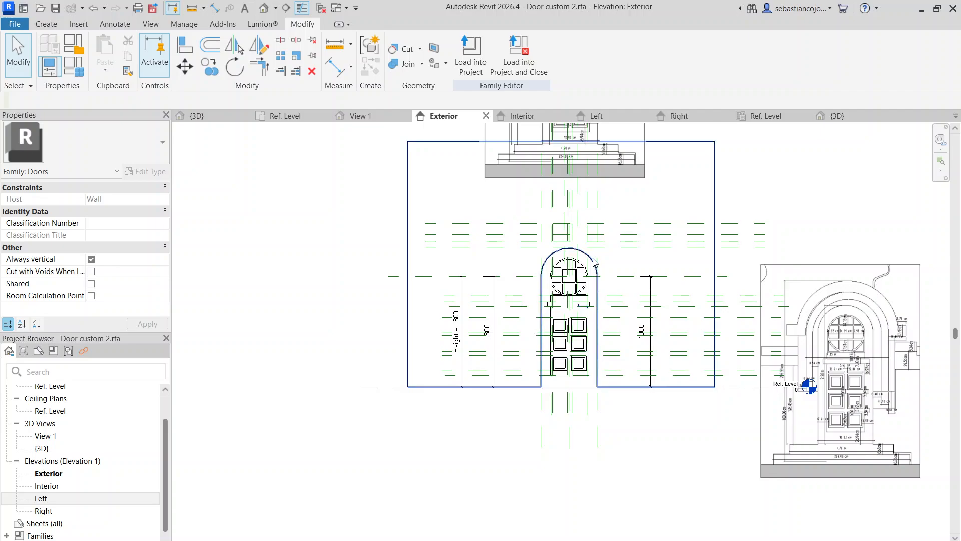
scroll(593, 261, "down", 5)
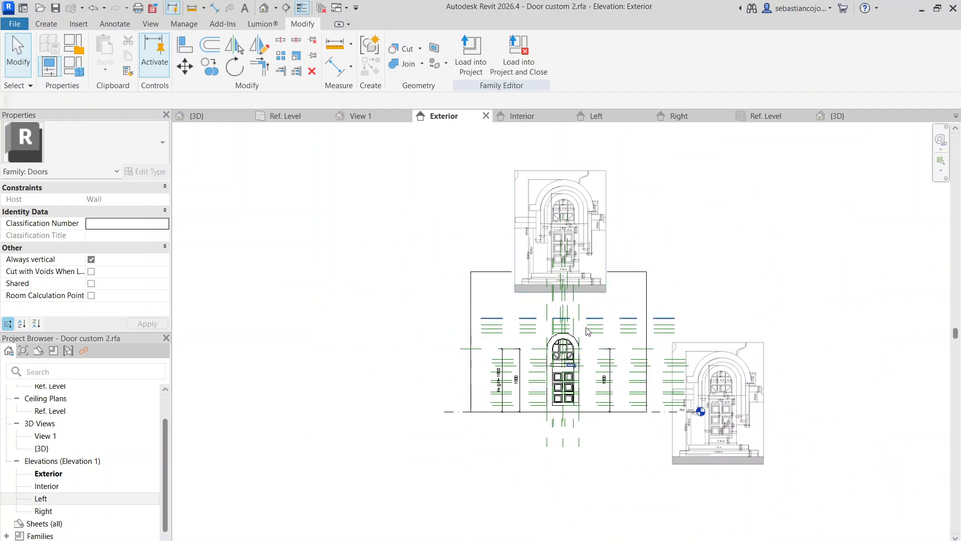
scroll(586, 360, "up", 3)
scroll(581, 302, "down", 3)
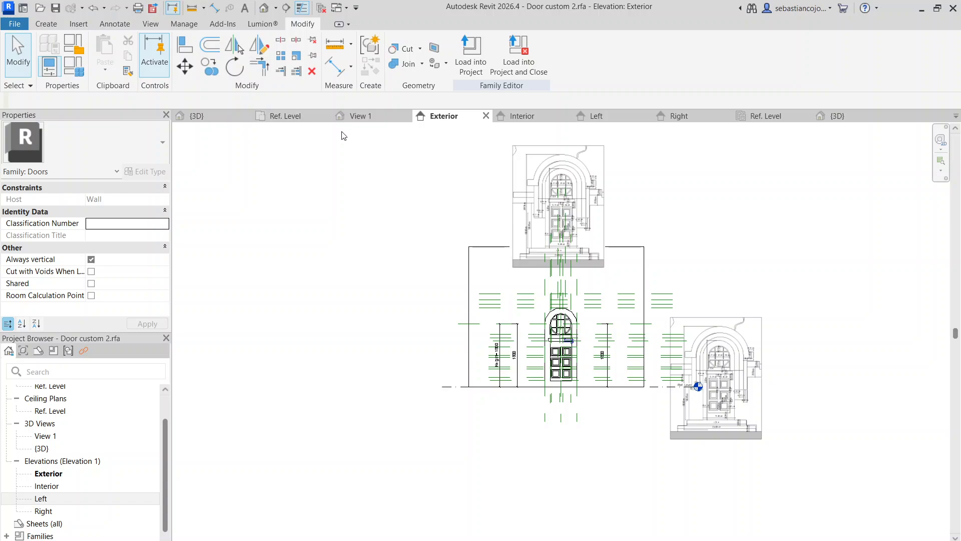
Examine the door in the default 3D view from an angle, checking the arched window, ledge and six panels within the wall opening
left_click(265, 9)
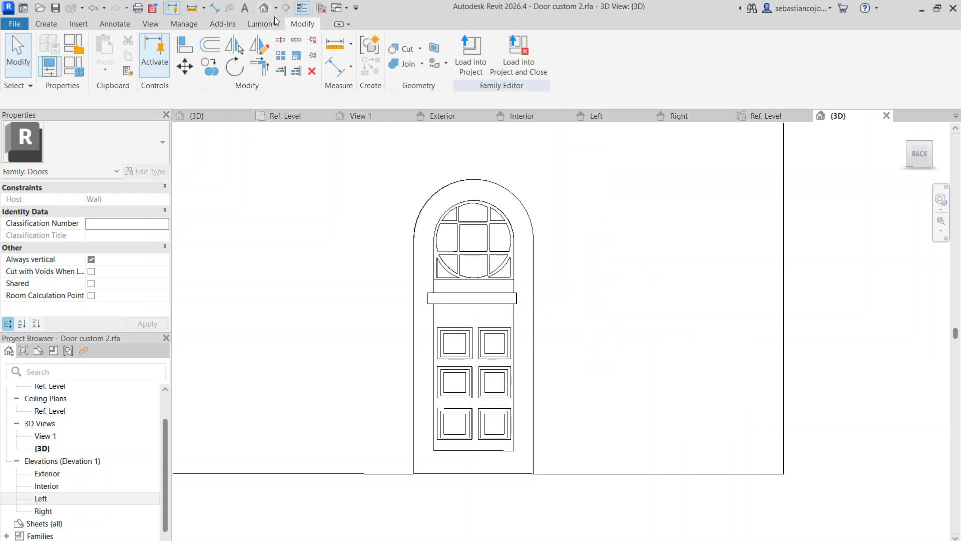
scroll(473, 290, "down", 4)
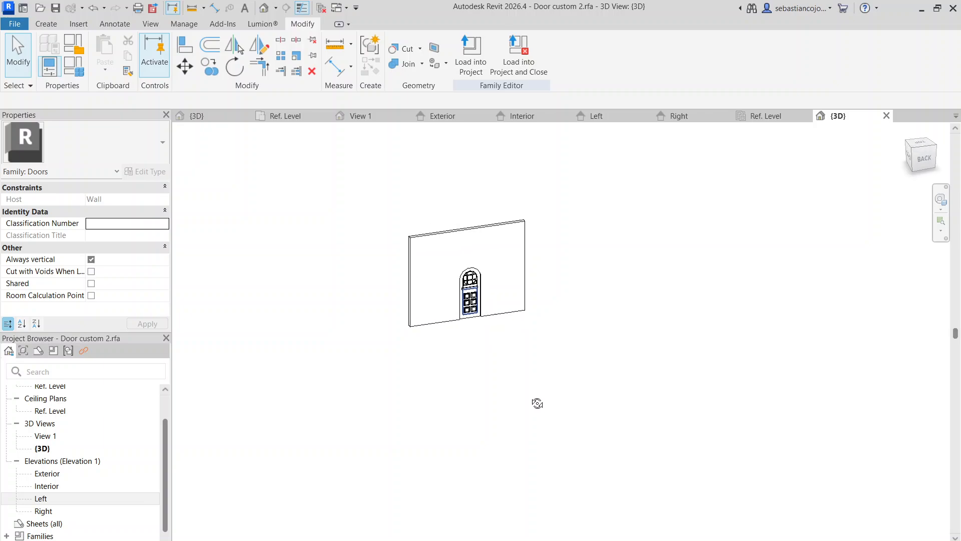
scroll(475, 280, "up", 6)
middle_click_drag(508, 428, 474, 354, "shift")
scroll(474, 353, "down", 4)
middle_click_drag(532, 384, 519, 375, "shift")
scroll(459, 368, "up", 4)
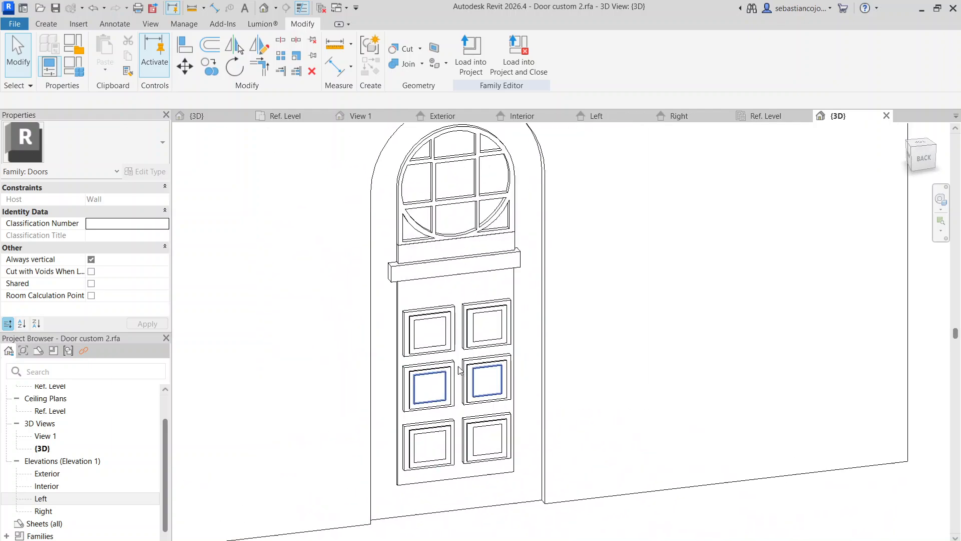
scroll(521, 247, "down", 4)
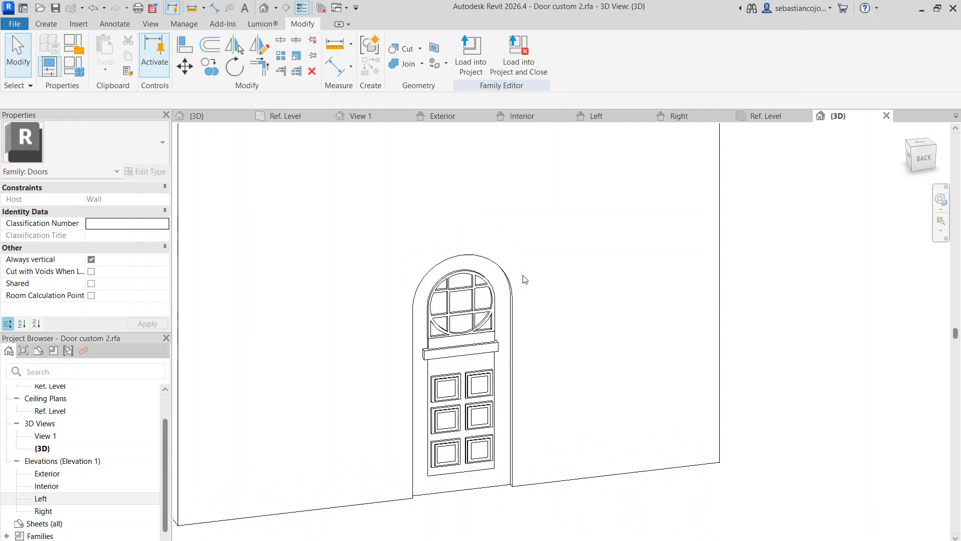
scroll(520, 385, "up", 4)
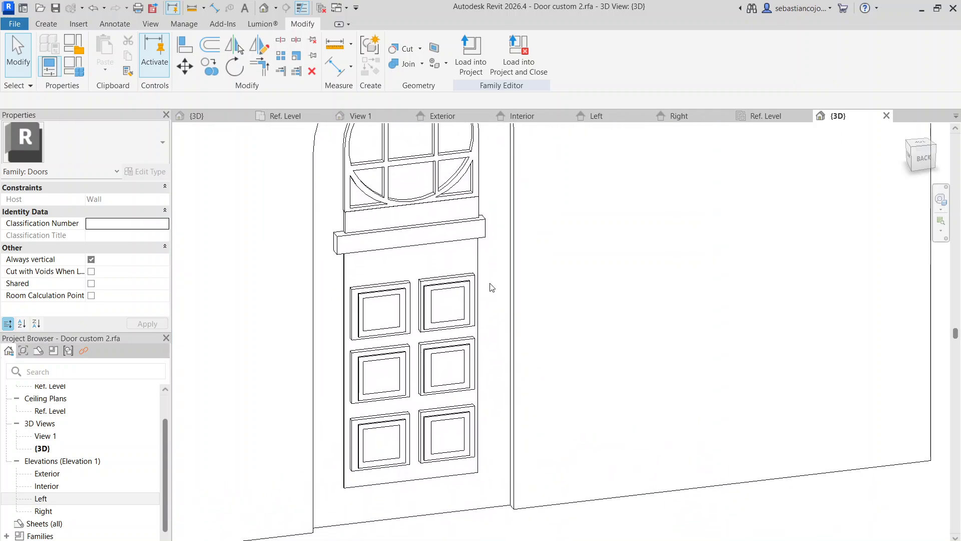
scroll(492, 288, "down", 2)
scroll(489, 317, "up", 2)
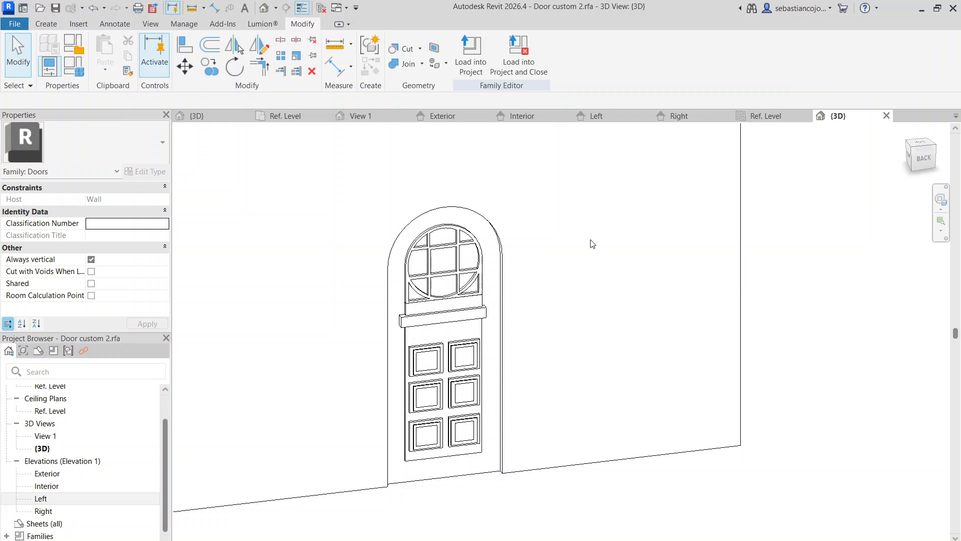
scroll(517, 345, "up", 2)
middle_click_drag(528, 346, 620, 353)
scroll(600, 303, "down", 2)
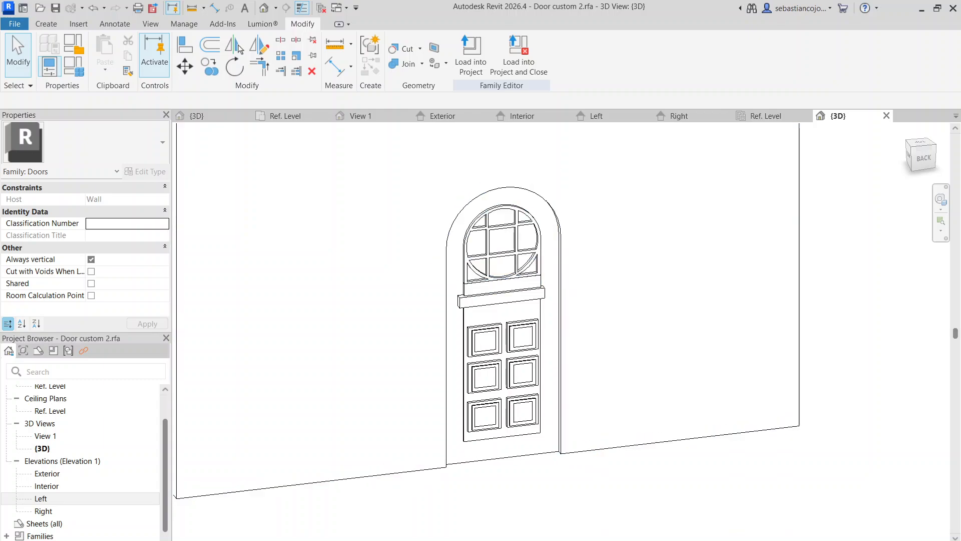
key("alt+Tab")
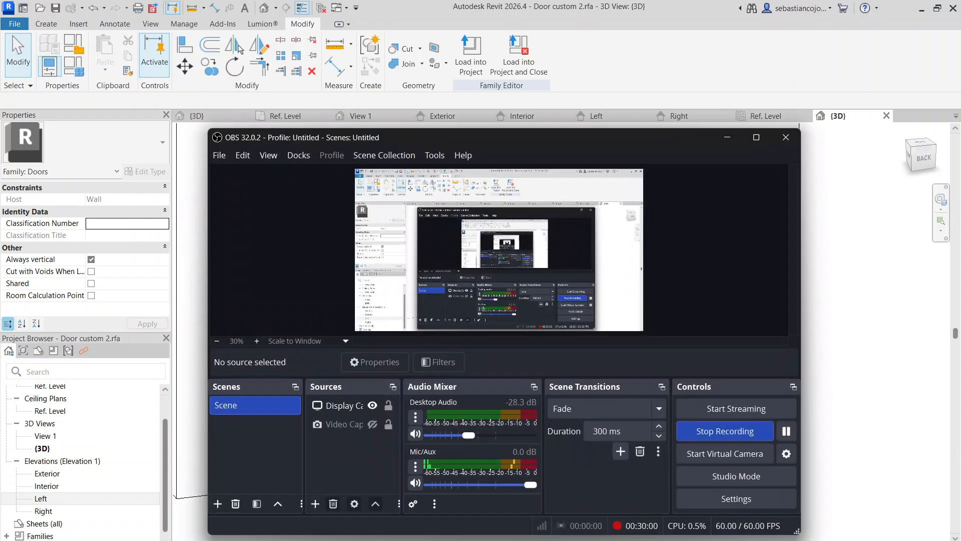